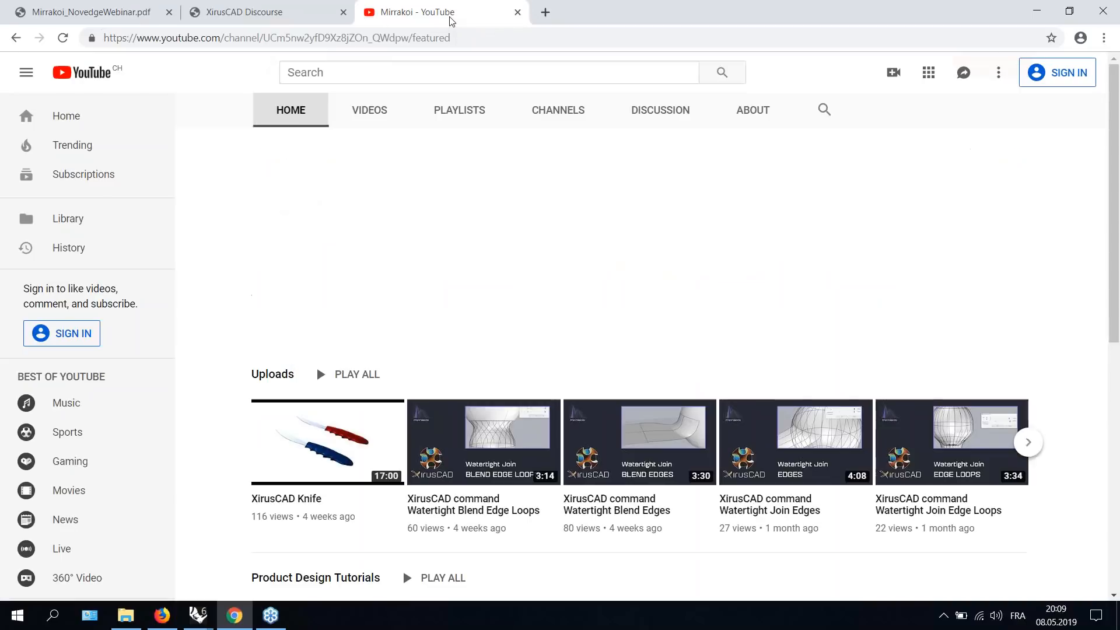
- Scroll through the Mirrakoi YouTube channel's uploads and product design tutorials
{"action": "scroll", "coordinate": [253, 100], "scroll_direction": "down", "scroll_amount": 1}
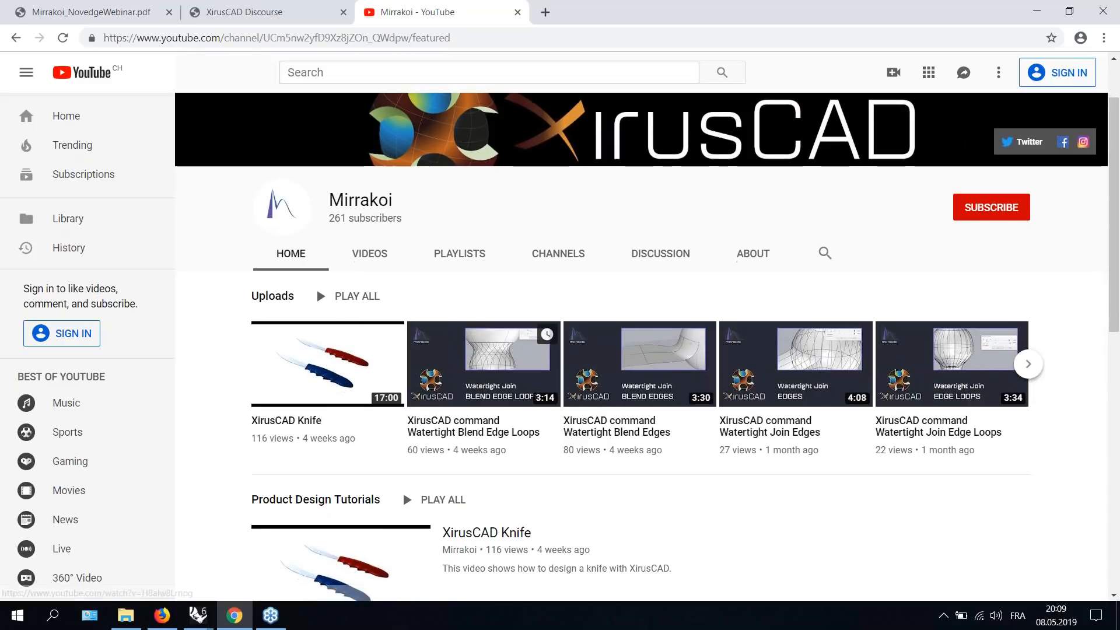
{"action": "scroll", "coordinate": [727, 354], "scroll_direction": "down", "scroll_amount": 2}
{"action": "scroll", "coordinate": [727, 354], "scroll_direction": "down", "scroll_amount": 2}
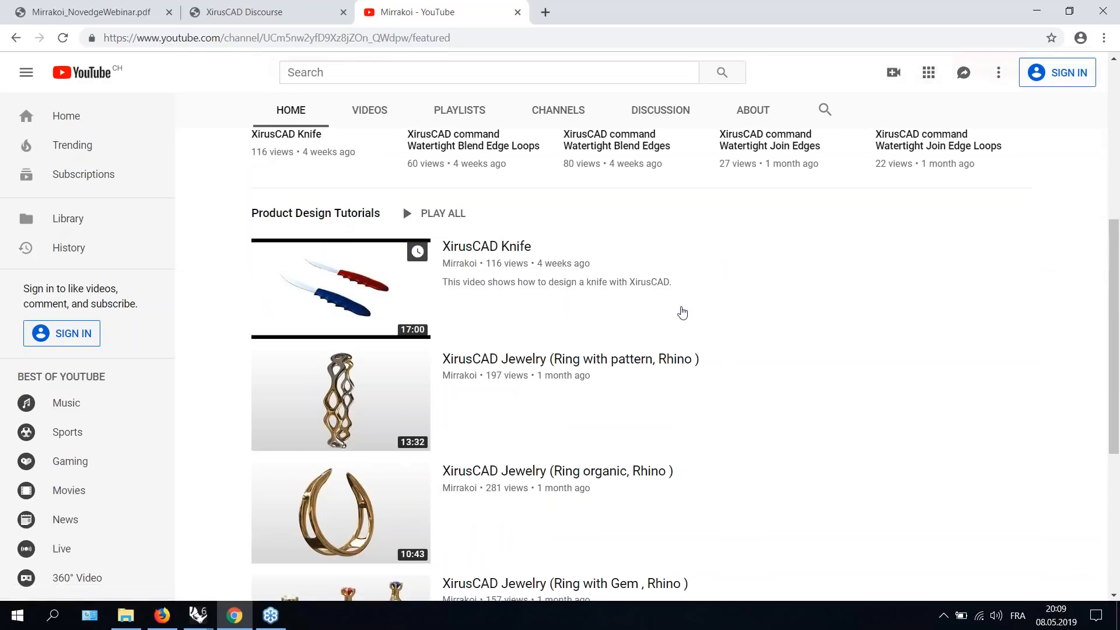
{"action": "scroll", "coordinate": [682, 313], "scroll_direction": "up", "scroll_amount": 2}
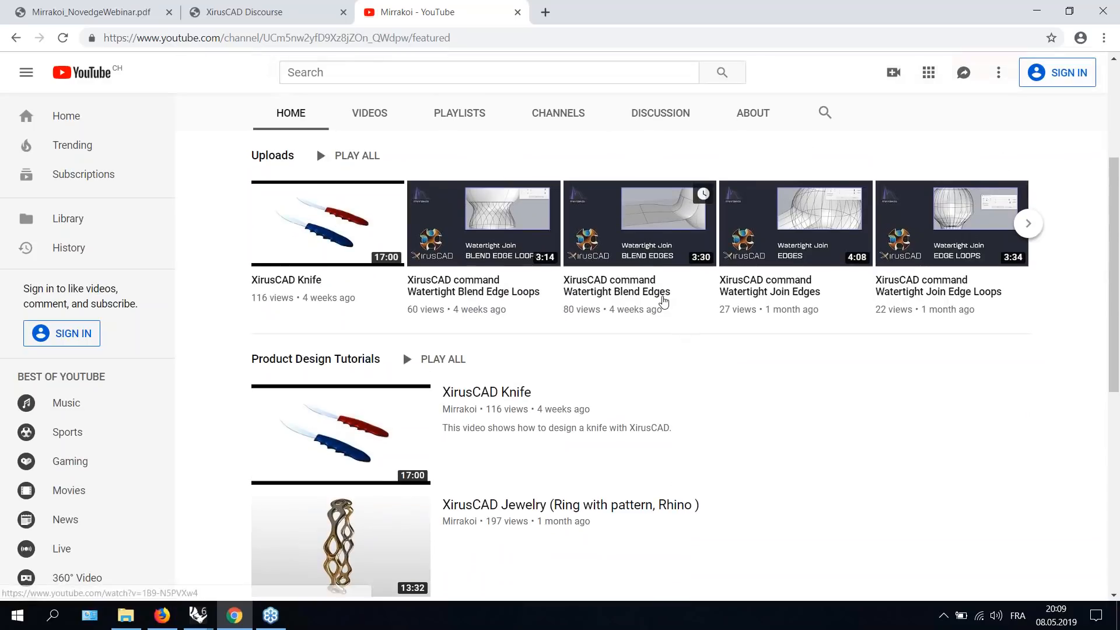
- Return to the webinar PDF and bring up the 0_toolbarMenuCommandline.3dm Rhino window
{"action": "left_click", "coordinate": [149, 12]}
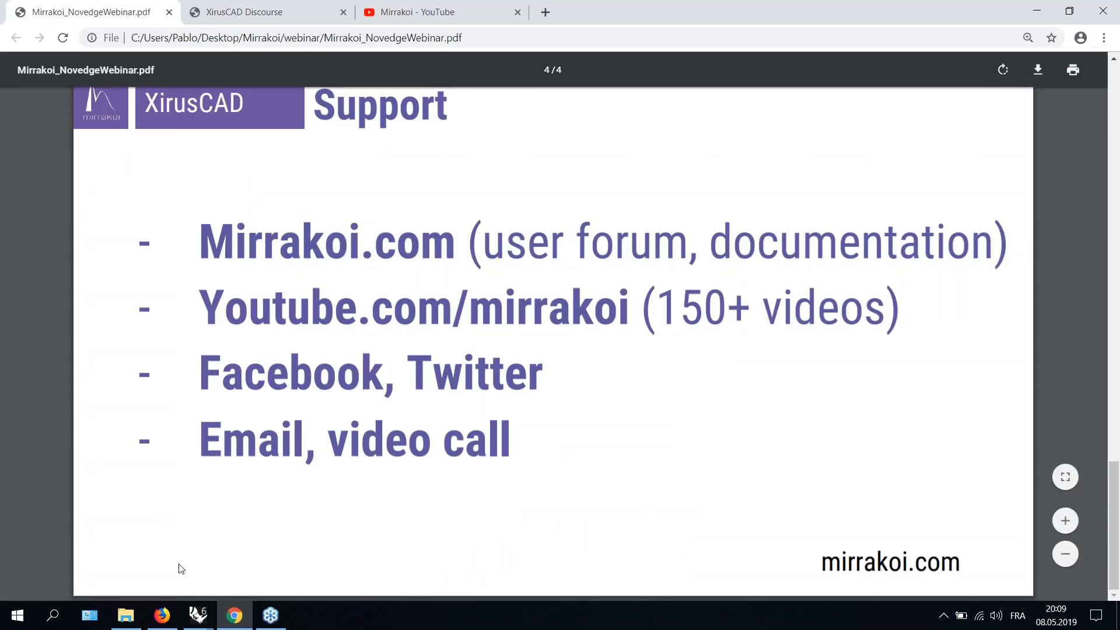
{"action": "mouse_move", "coordinate": [198, 622]}
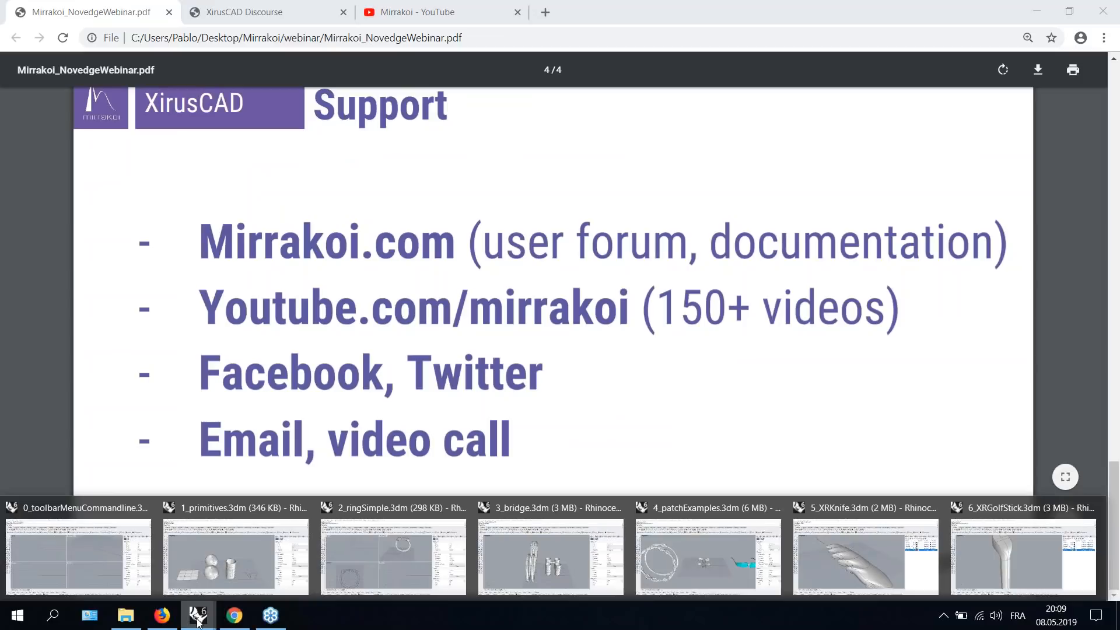
{"action": "left_click", "coordinate": [109, 585]}
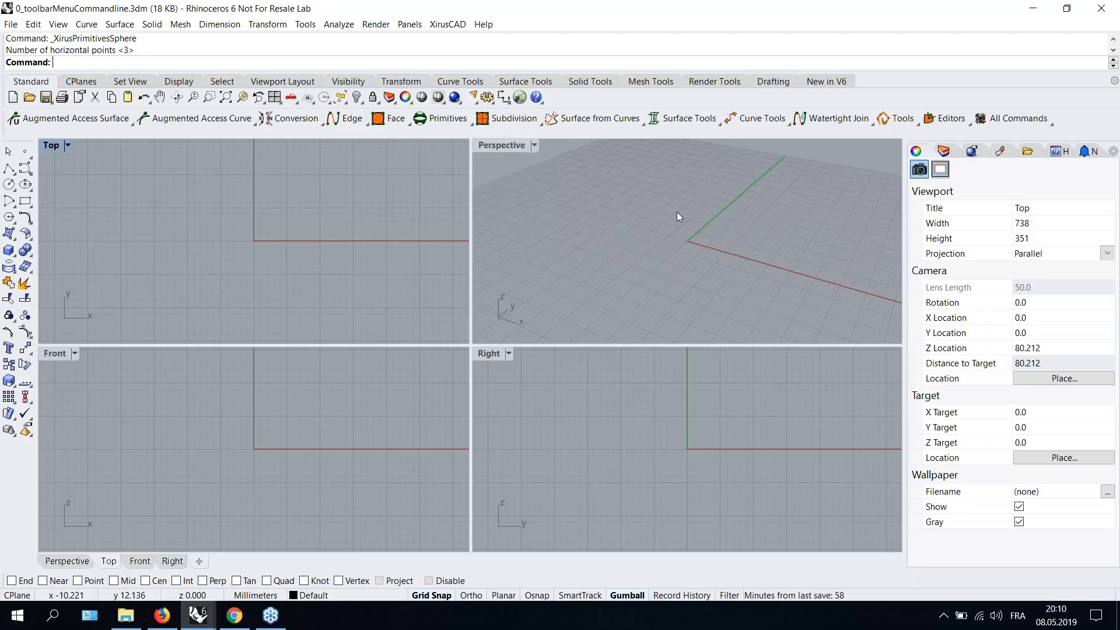
- Browse the XirusCAD menu's submenus such as Subdivision, Edge Loop and Editors, then close it
{"action": "left_click", "coordinate": [446, 24]}
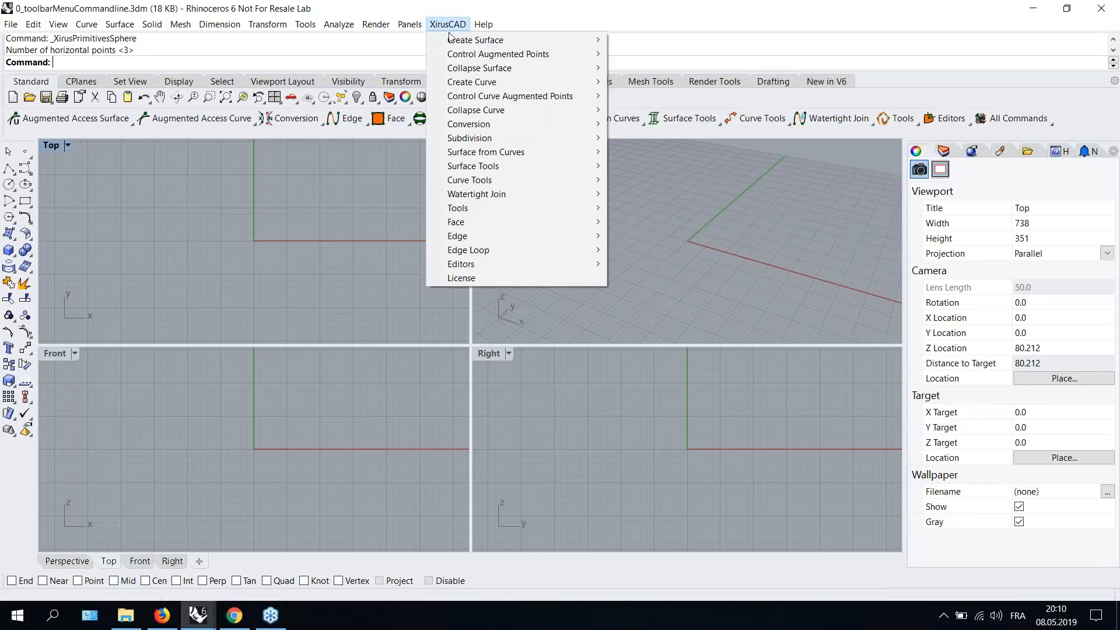
{"action": "mouse_move", "coordinate": [469, 68]}
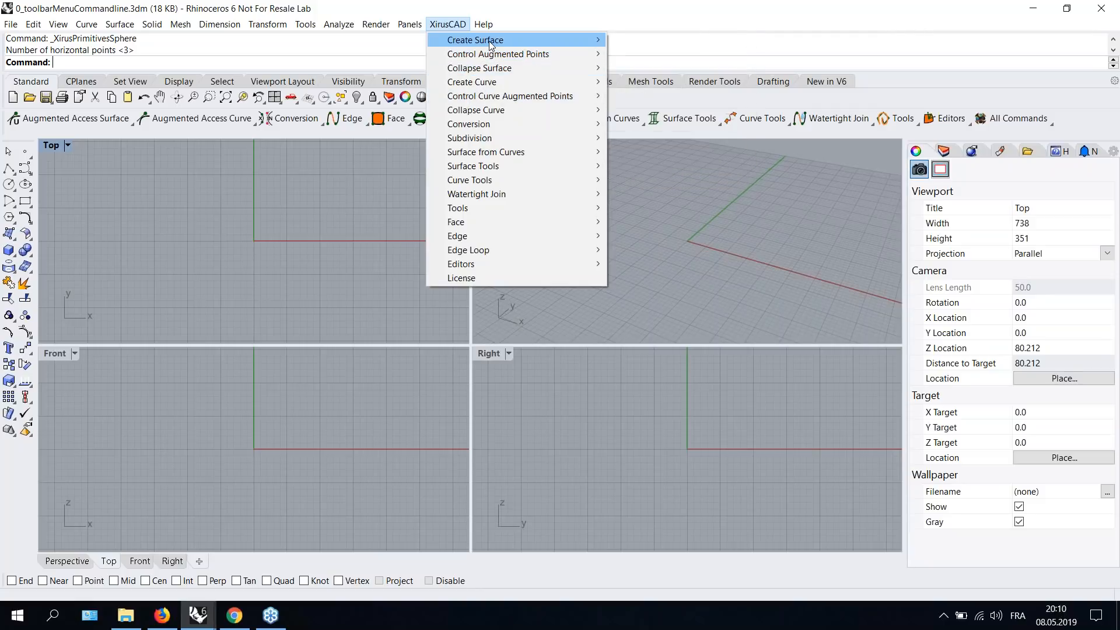
{"action": "mouse_move", "coordinate": [490, 45]}
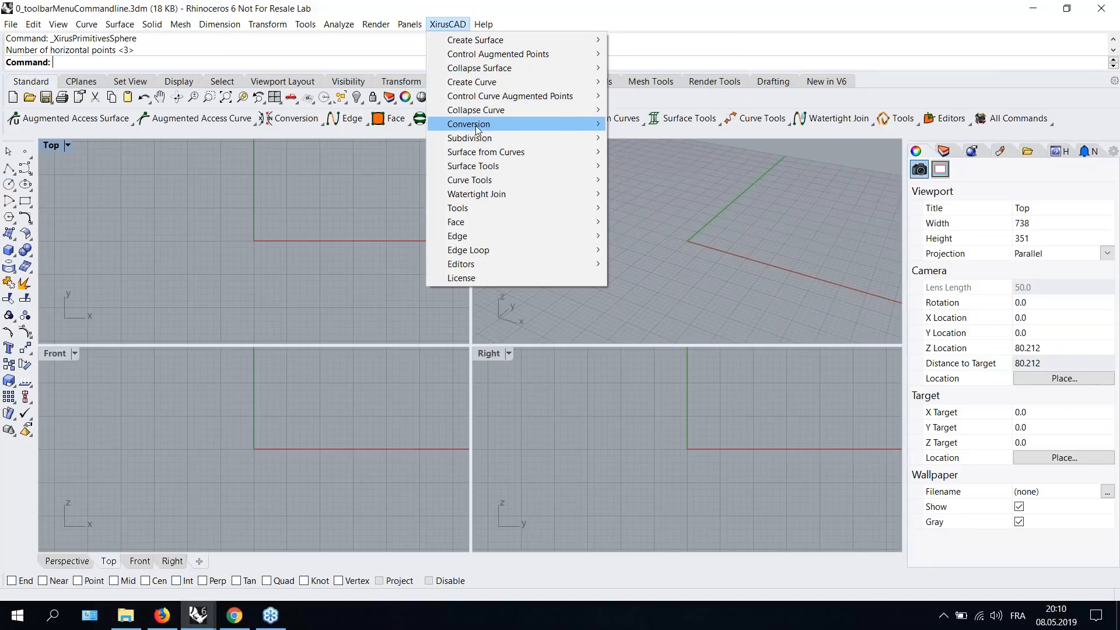
{"action": "mouse_move", "coordinate": [477, 136]}
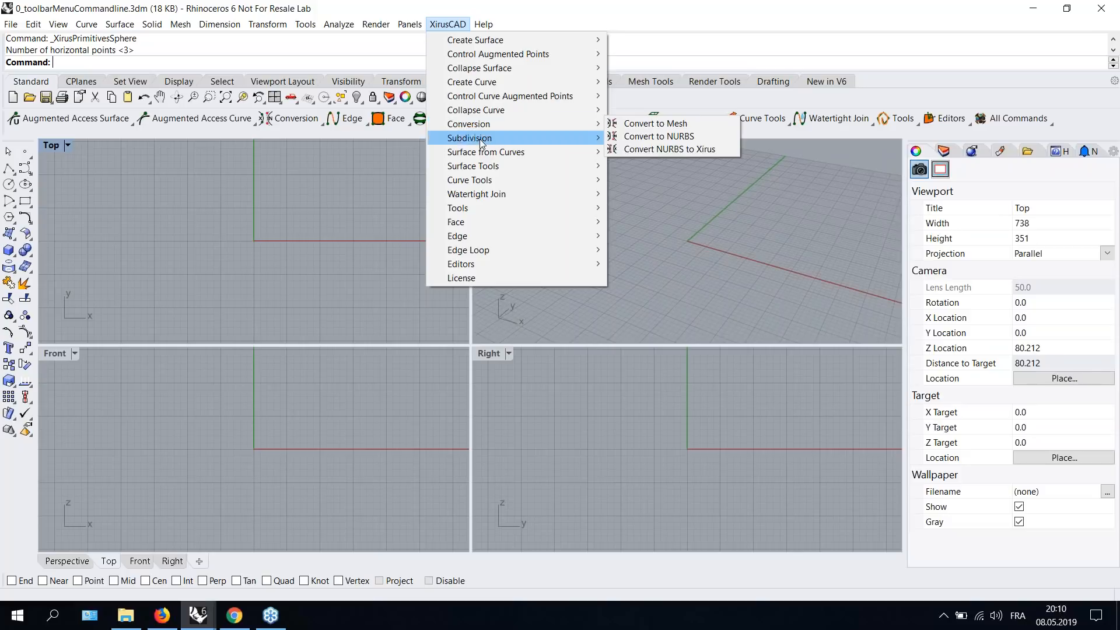
{"action": "mouse_move", "coordinate": [479, 195]}
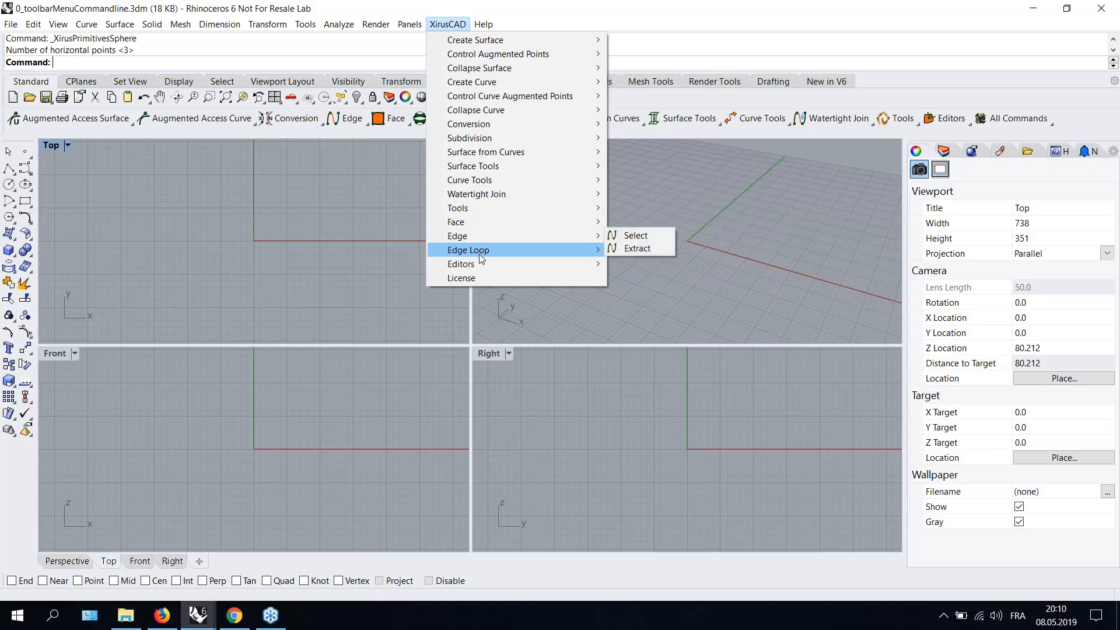
{"action": "mouse_move", "coordinate": [477, 262]}
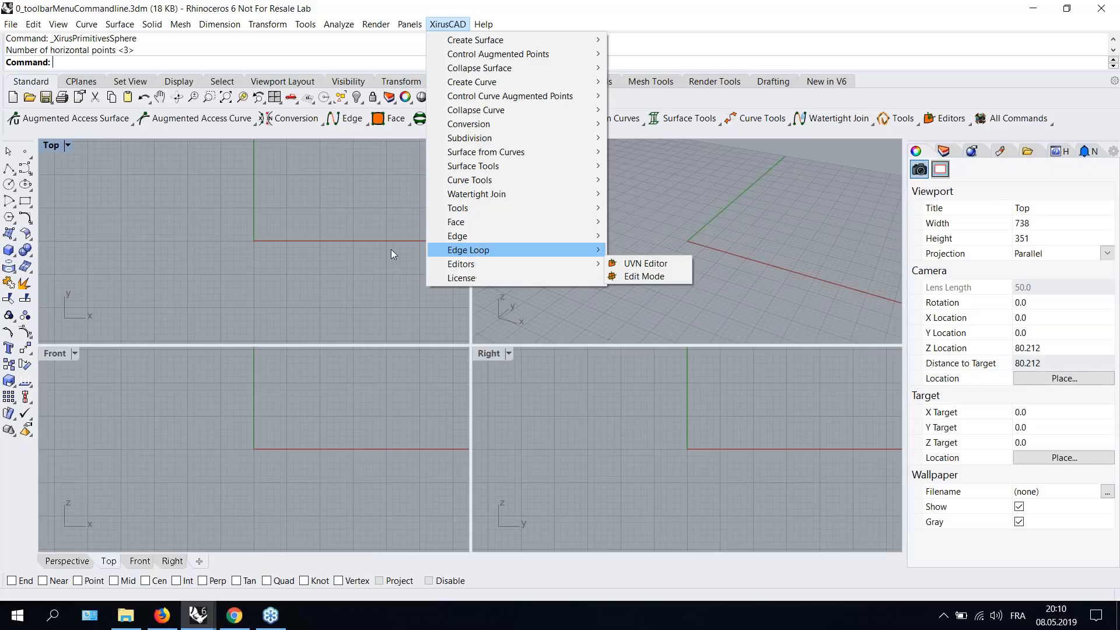
{"action": "left_click", "coordinate": [338, 227]}
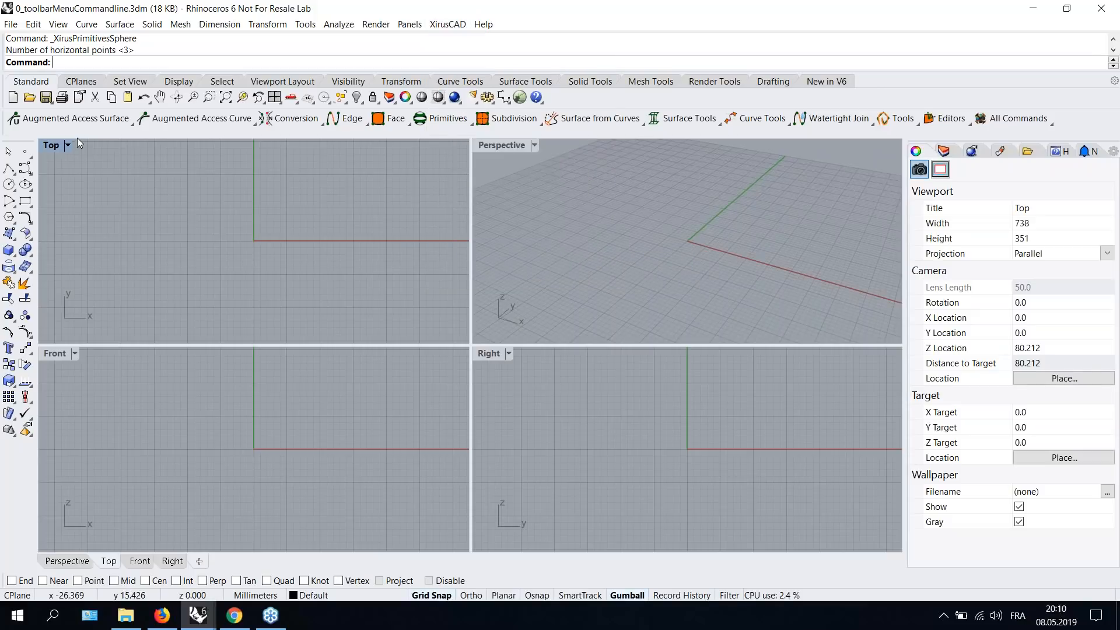
- Open each XirusCAD toolbar group in turn to show its command flyout
{"action": "left_click", "coordinate": [107, 120]}
{"action": "left_click", "coordinate": [213, 121]}
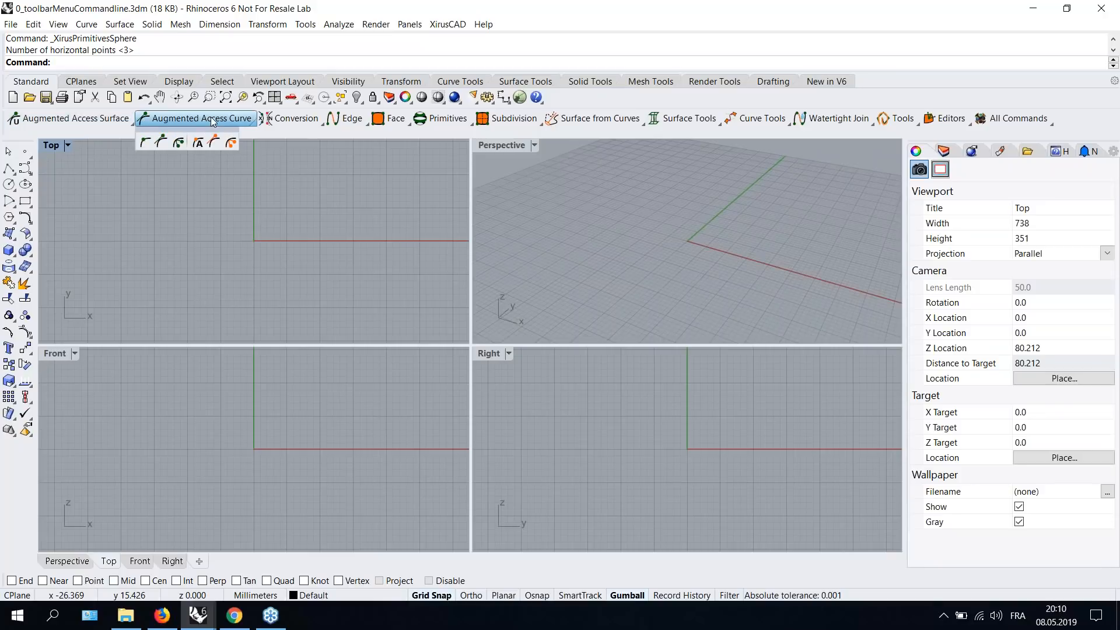
{"action": "left_click", "coordinate": [289, 122]}
{"action": "left_click", "coordinate": [344, 121]}
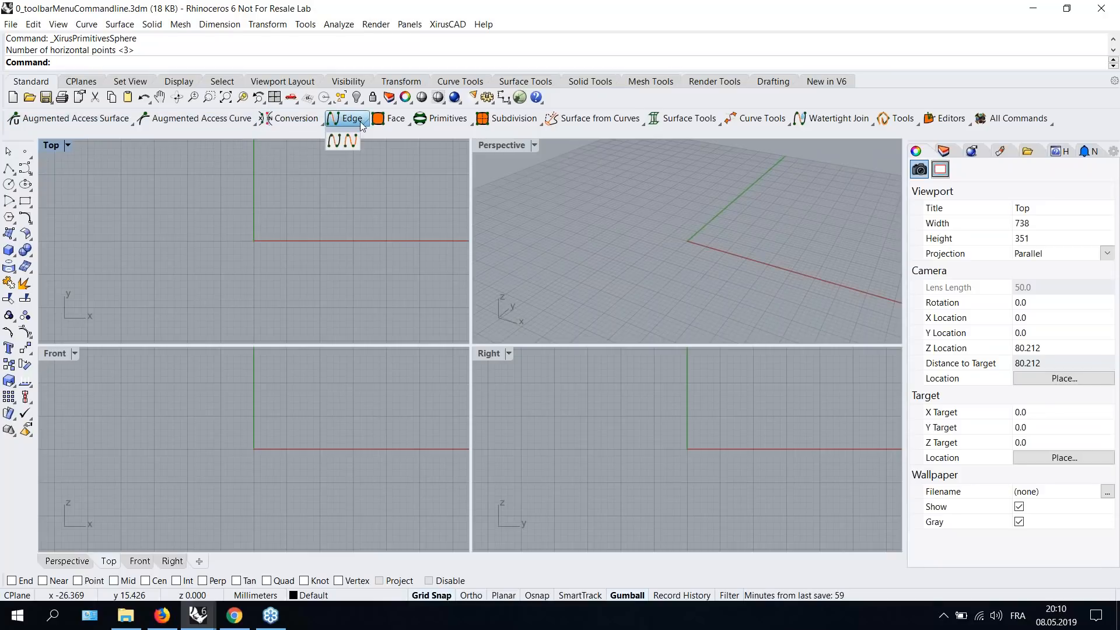
{"action": "left_click", "coordinate": [397, 121]}
{"action": "left_click", "coordinate": [449, 122]}
{"action": "left_click", "coordinate": [503, 123]}
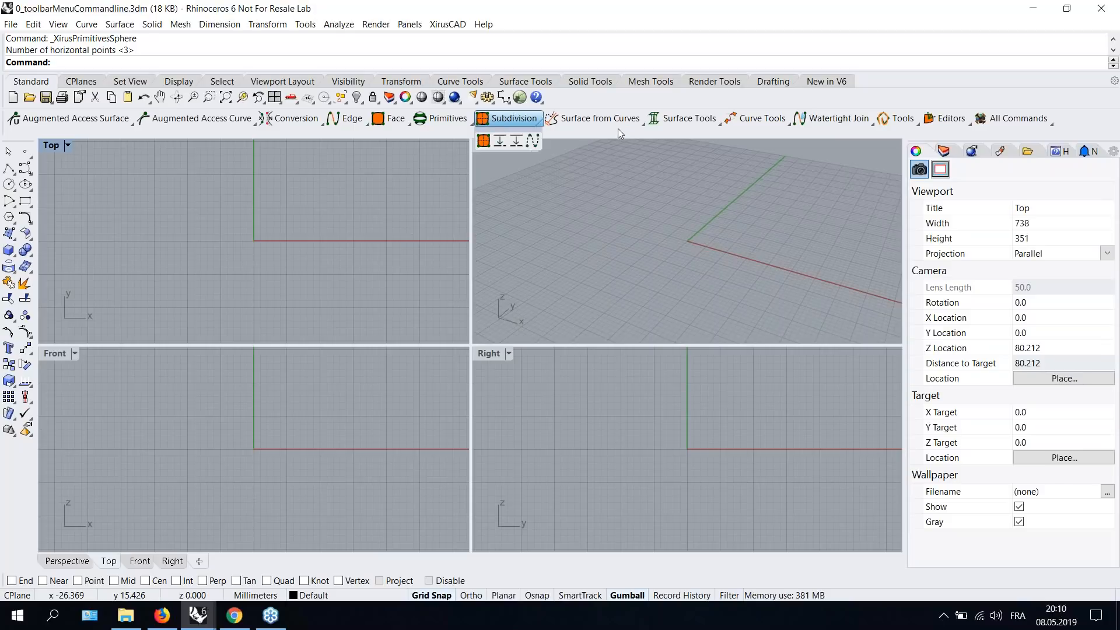
{"action": "left_click", "coordinate": [595, 121]}
{"action": "left_click", "coordinate": [683, 121]}
{"action": "left_click", "coordinate": [758, 121]}
{"action": "left_click", "coordinate": [830, 121]}
{"action": "left_click", "coordinate": [770, 180]}
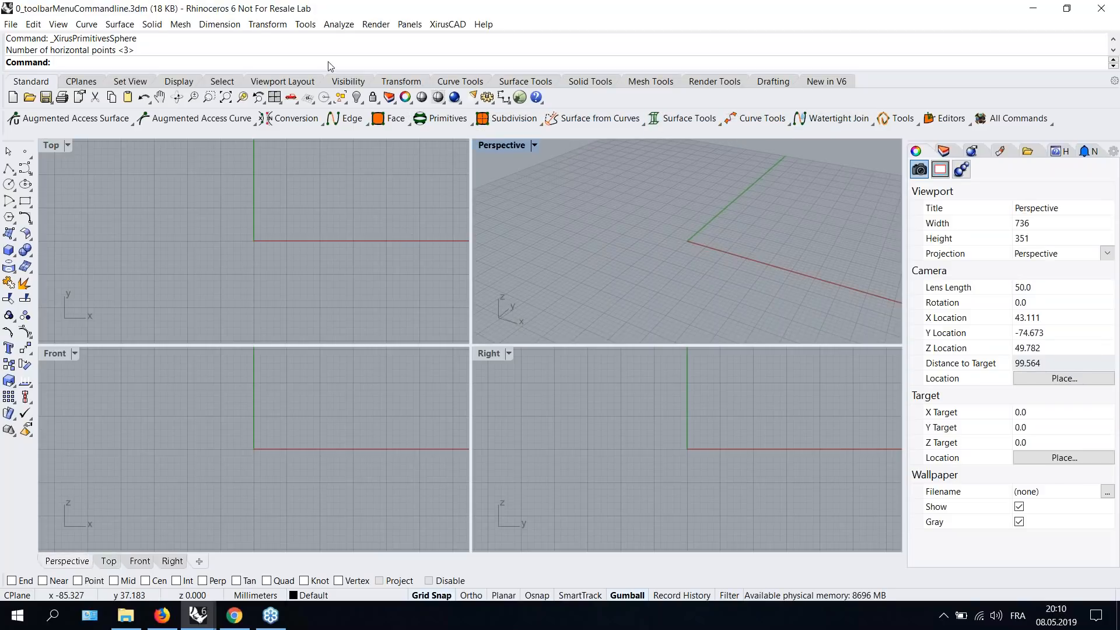
- Enter Xirus at the command prompt and scroll through the list of available Xirus commands
{"action": "type", "text": "XirusCurvePointCollapseAllAugmentedPoints"}
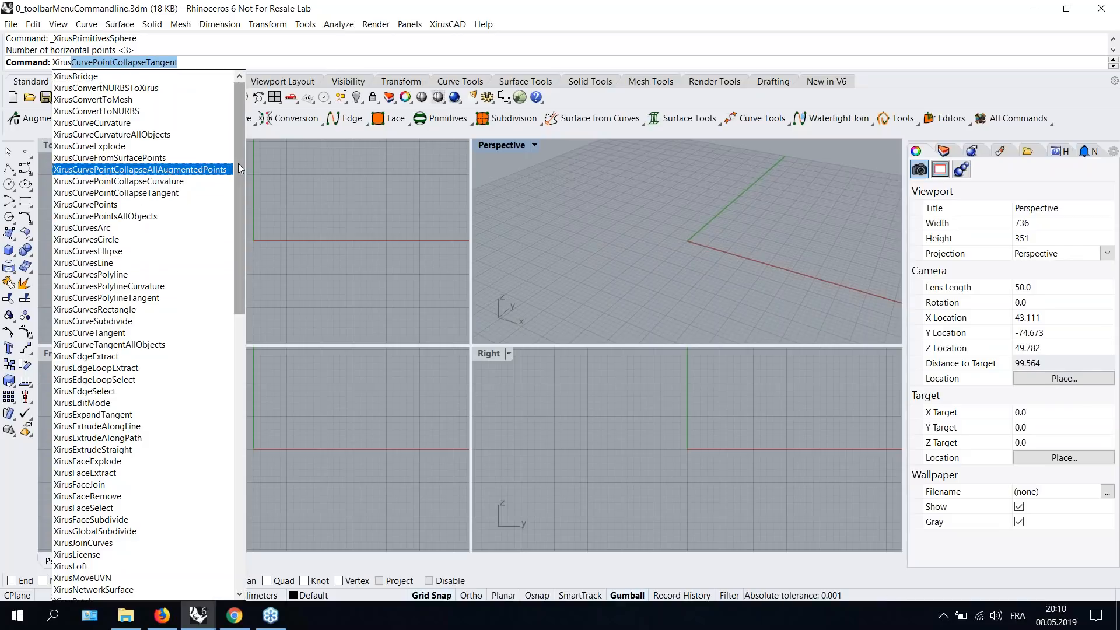
{"action": "left_click_drag", "start_coordinate": [240, 179], "coordinate": [300, 175]}
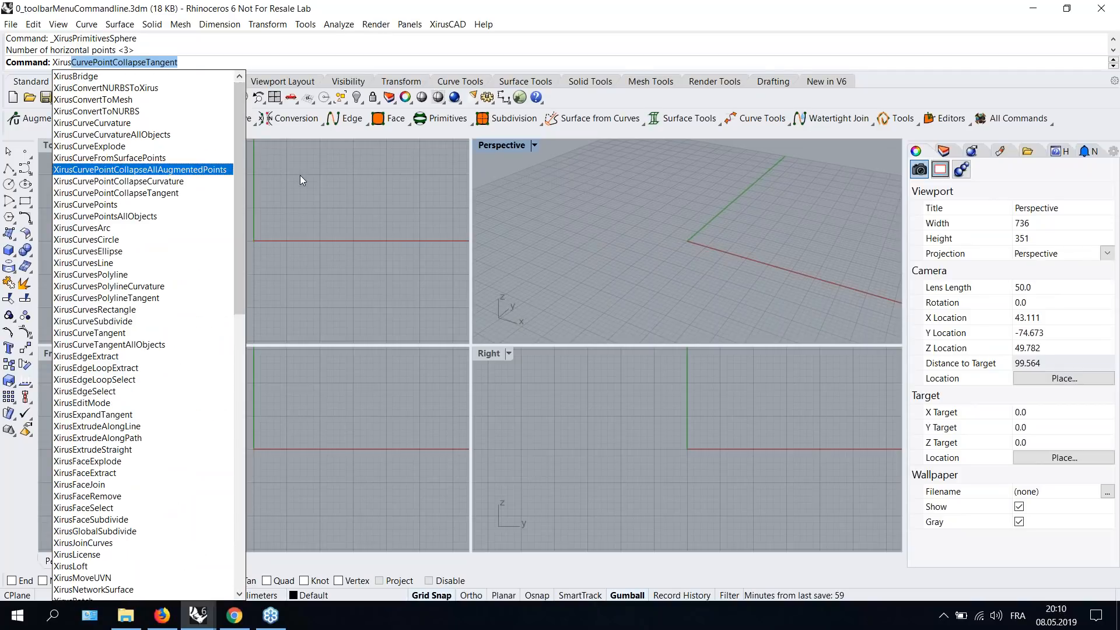
{"action": "left_click", "coordinate": [359, 170]}
- Switch to the 1_primitives.3dm window and orbit around the existing primitive objects
{"action": "left_click", "coordinate": [198, 615]}
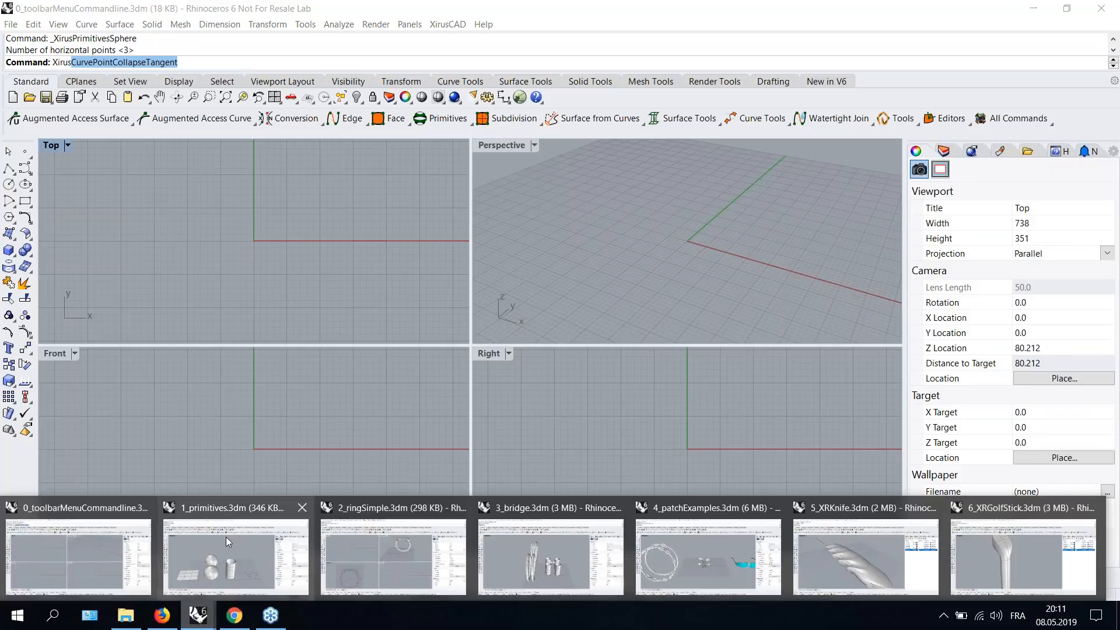
{"action": "left_click", "coordinate": [222, 542]}
{"action": "scroll", "coordinate": [519, 377], "scroll_direction": "down", "scroll_amount": 4}
{"action": "right_click_drag", "start_coordinate": [537, 459], "coordinate": [508, 425]}
{"action": "scroll", "coordinate": [440, 391], "scroll_direction": "up", "scroll_amount": 6}
{"action": "scroll", "coordinate": [439, 390], "scroll_direction": "down", "scroll_amount": 2}
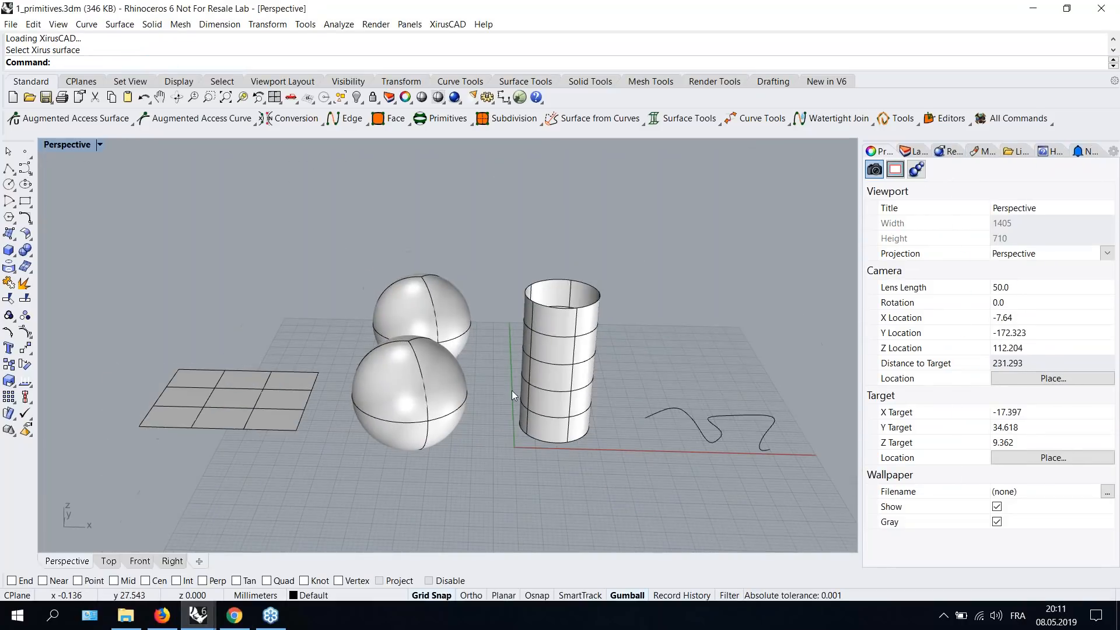
{"action": "right_click_drag", "start_coordinate": [598, 465], "coordinate": [574, 434], "text": "shift"}
{"action": "right_click_drag", "start_coordinate": [495, 393], "coordinate": [495, 359]}
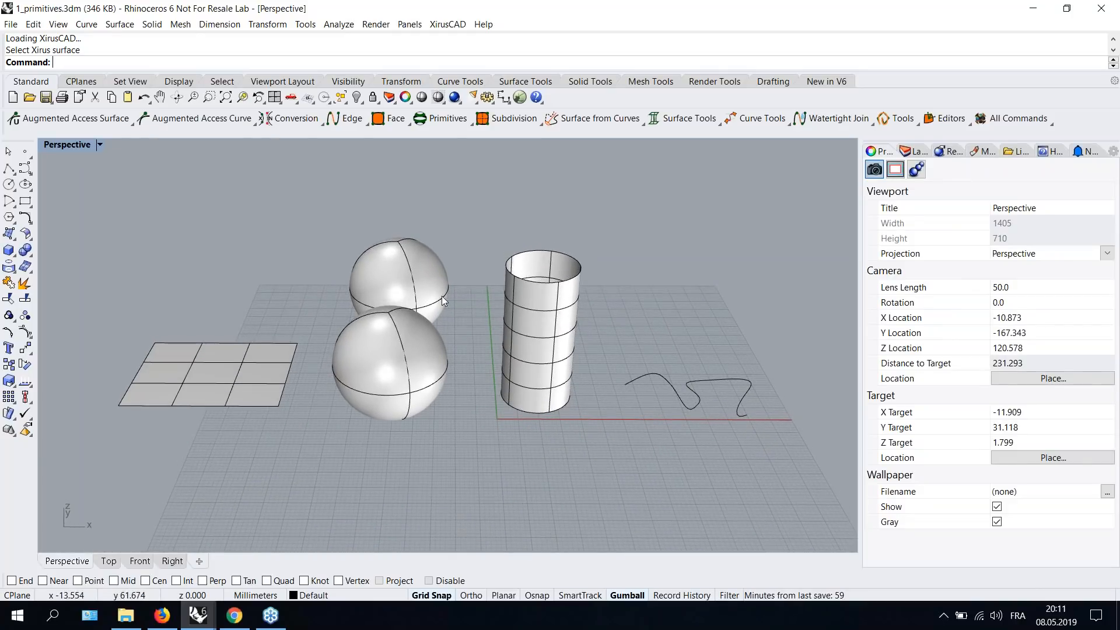
{"action": "mouse_move", "coordinate": [454, 329]}
{"action": "right_mouse_down"}
{"action": "mouse_move", "coordinate": [461, 356]}
{"action": "mouse_move", "coordinate": [472, 324]}
{"action": "mouse_move", "coordinate": [458, 342]}
{"action": "right_mouse_up"}
{"action": "scroll", "coordinate": [457, 341], "scroll_direction": "up", "scroll_amount": 2}
{"action": "scroll", "coordinate": [457, 340], "scroll_direction": "down", "scroll_amount": 2}
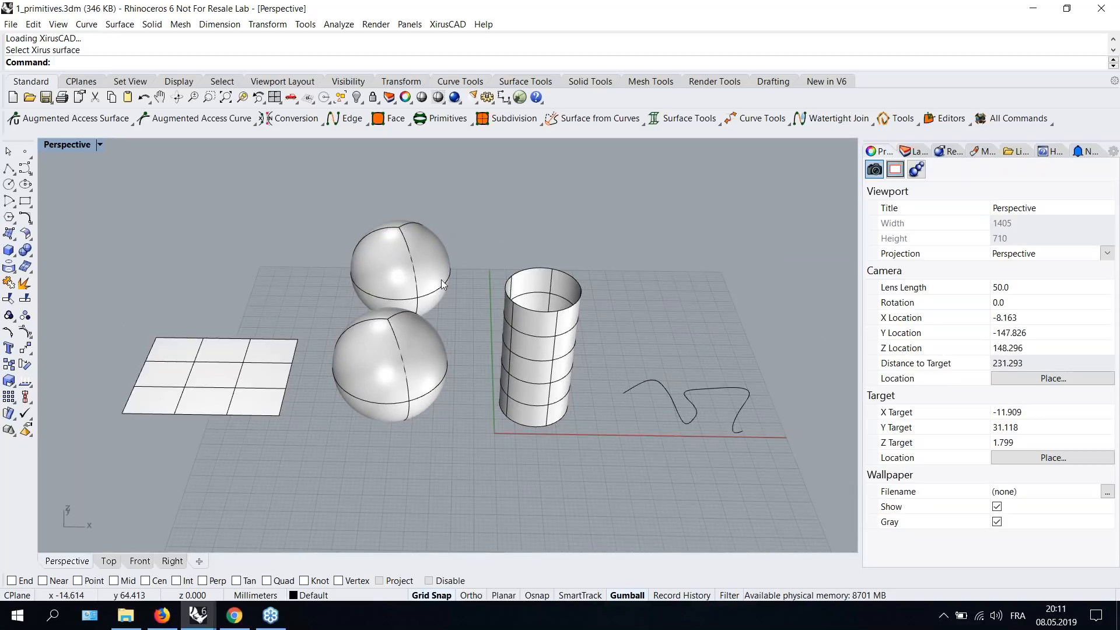
{"action": "right_click_drag", "start_coordinate": [349, 460], "coordinate": [375, 418], "text": "shift"}
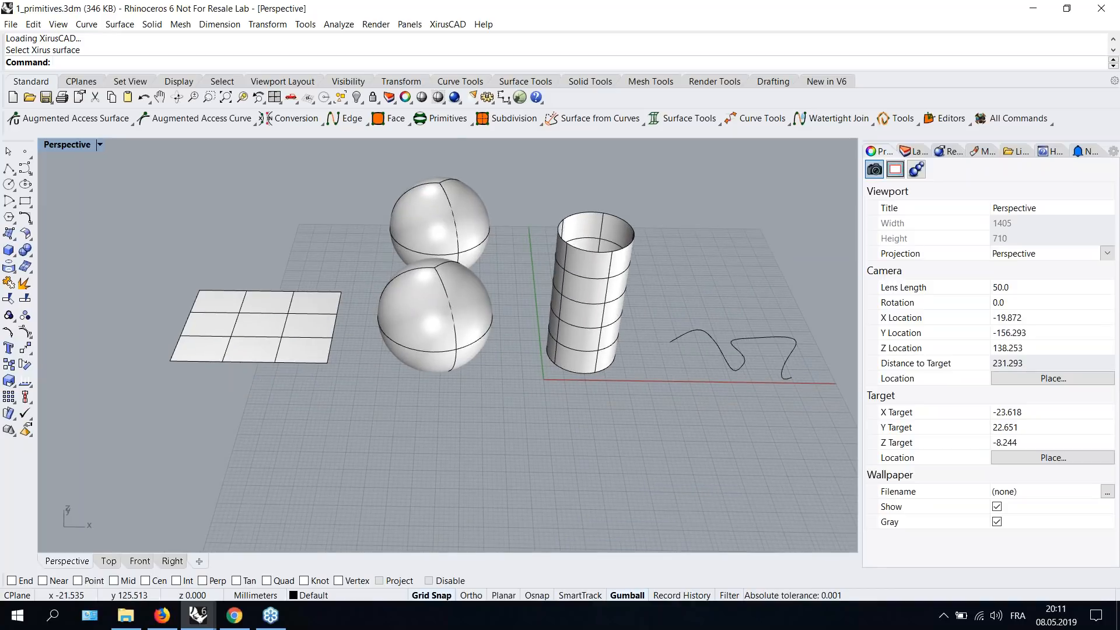
- Create a Xirus primitive rectangle with 4 horizontal and 5 vertical points by picking two opposite corners
{"action": "left_click", "coordinate": [447, 120]}
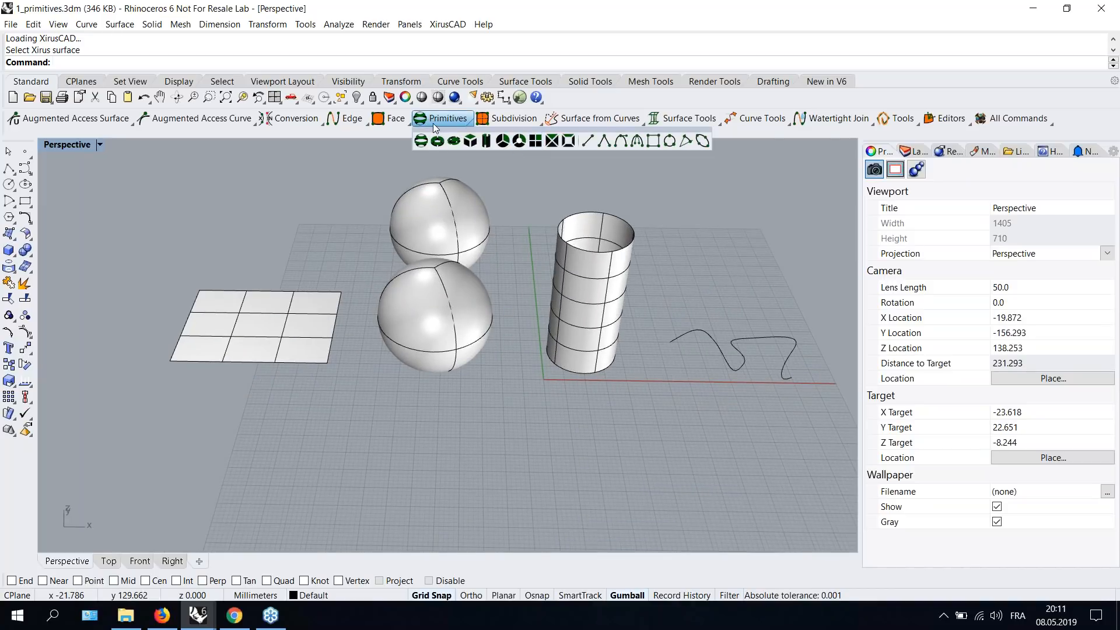
{"action": "left_click", "coordinate": [537, 140]}
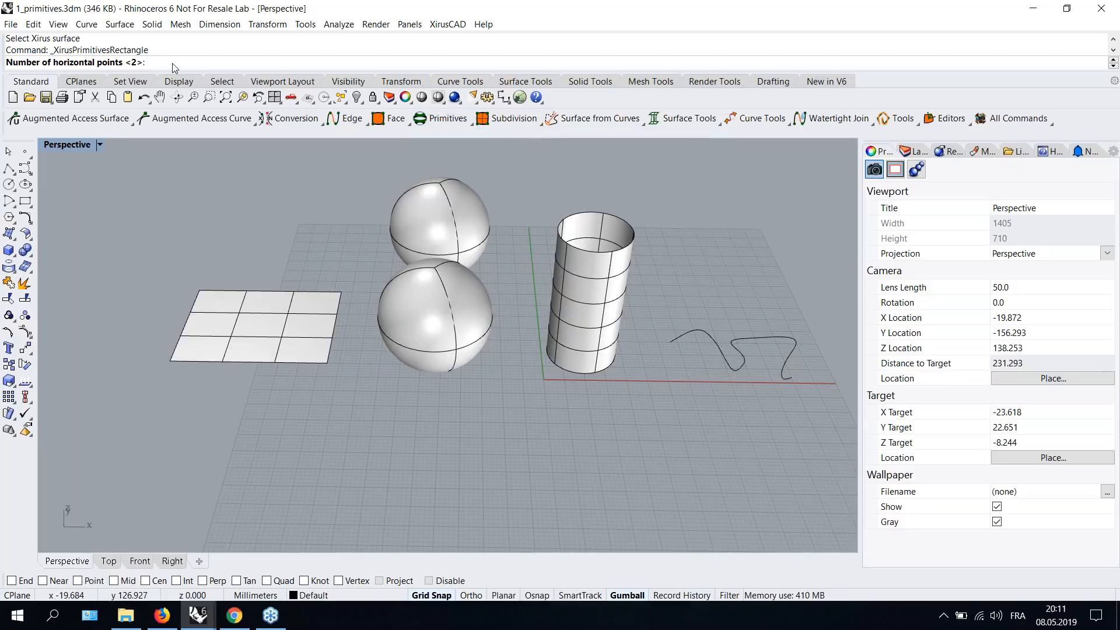
{"action": "type", "text": "4"}
{"action": "key", "text": "Return"}
{"action": "type", "text": "5"}
{"action": "key", "text": "Return"}
{"action": "left_click", "coordinate": [169, 415]}
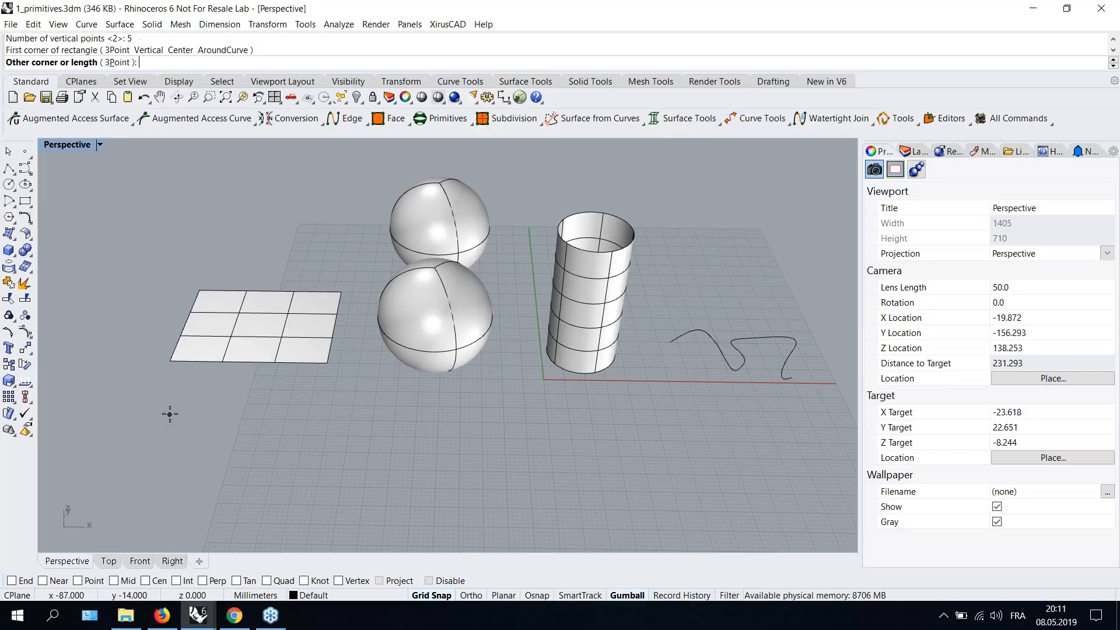
{"action": "left_click", "coordinate": [315, 527]}
- Create a Xirus primitive sphere with 5 horizontal and 6 vertical points in front of the other spheres
{"action": "right_click_drag", "start_coordinate": [394, 486], "coordinate": [388, 421]}
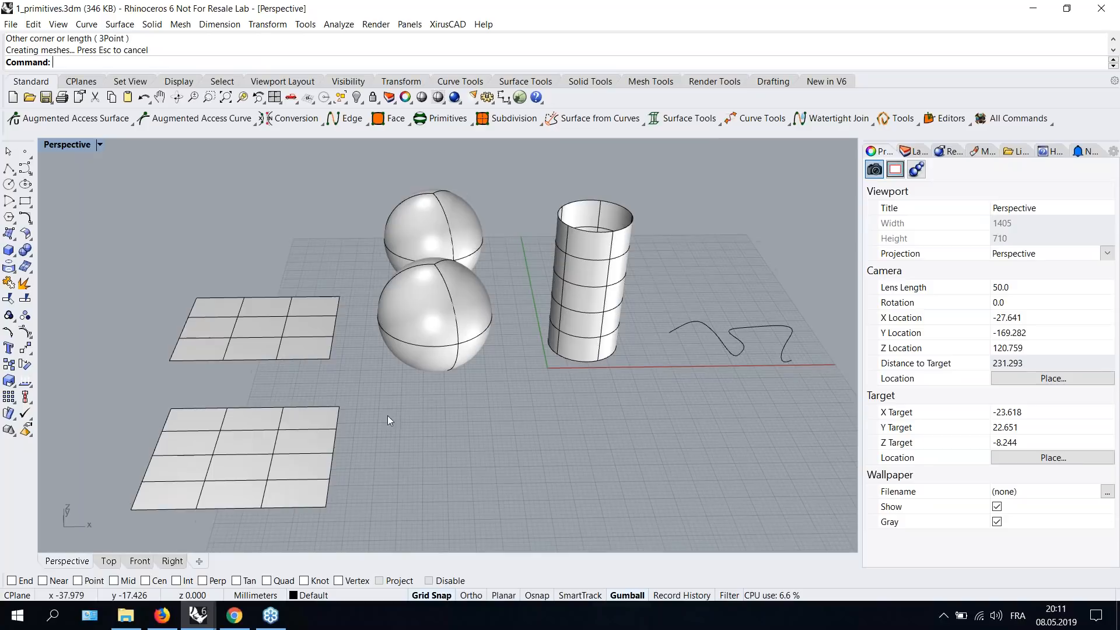
{"action": "left_click", "coordinate": [427, 118]}
{"action": "left_click", "coordinate": [421, 141]}
{"action": "type", "text": "5"}
{"action": "key", "text": "Return"}
{"action": "type", "text": "6"}
{"action": "key", "text": "Return"}
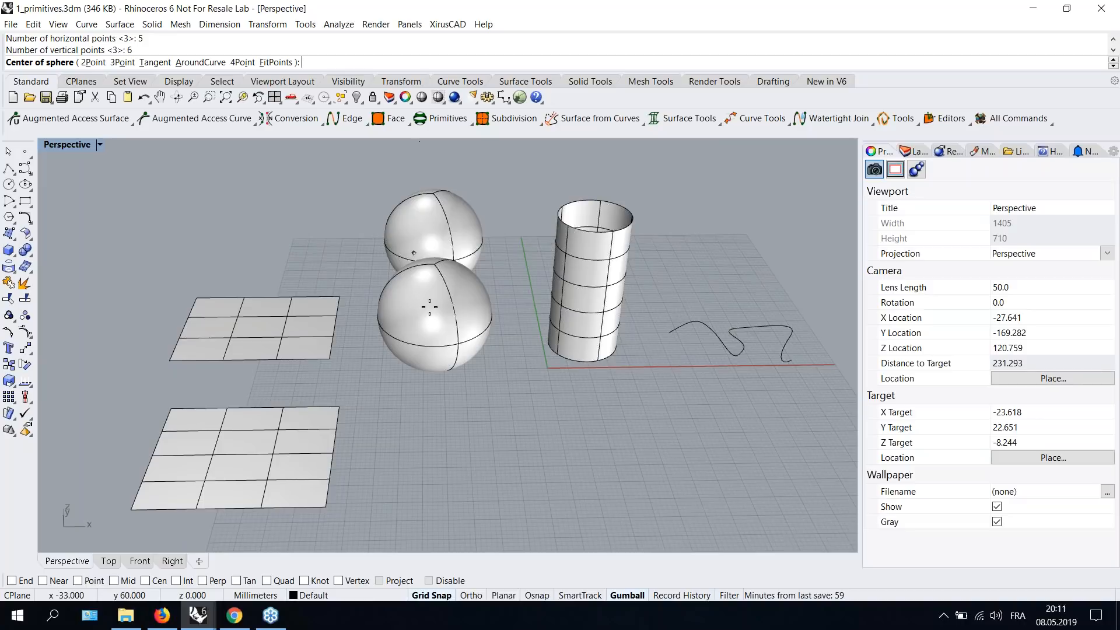
{"action": "left_click", "coordinate": [427, 445]}
{"action": "left_click", "coordinate": [502, 441]}
- Drag out the radius to finish placing the new Xirus sphere in front of the others
{"action": "right_click_drag", "start_coordinate": [471, 433], "coordinate": [474, 403]}
{"action": "scroll", "coordinate": [598, 332], "scroll_direction": "down", "scroll_amount": 2}
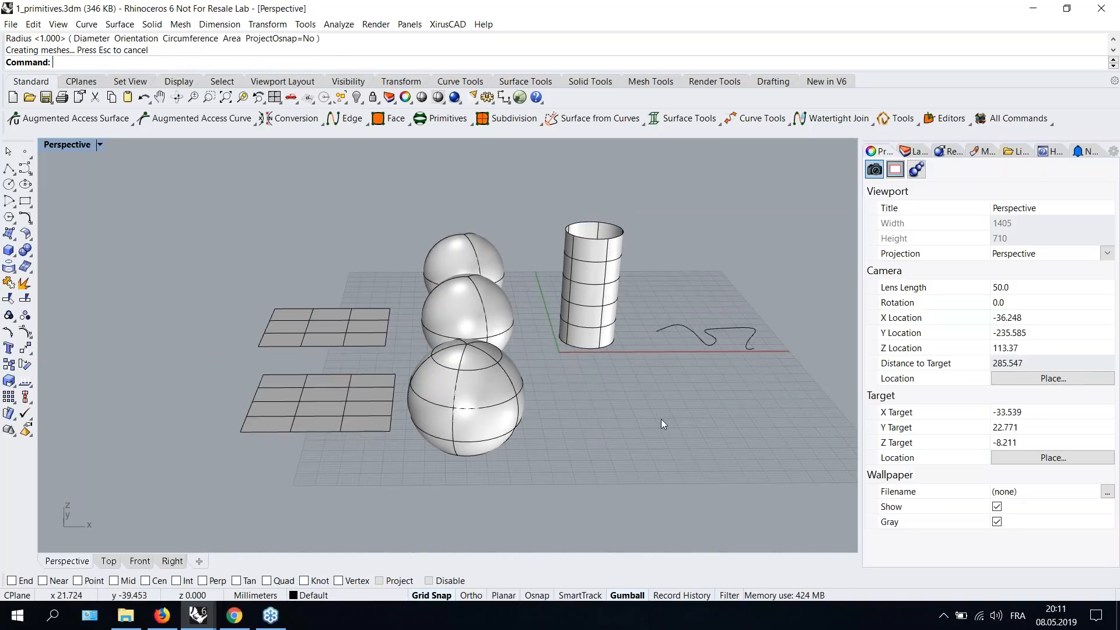
{"action": "right_click_drag", "start_coordinate": [660, 422], "coordinate": [517, 428], "text": "shift"}
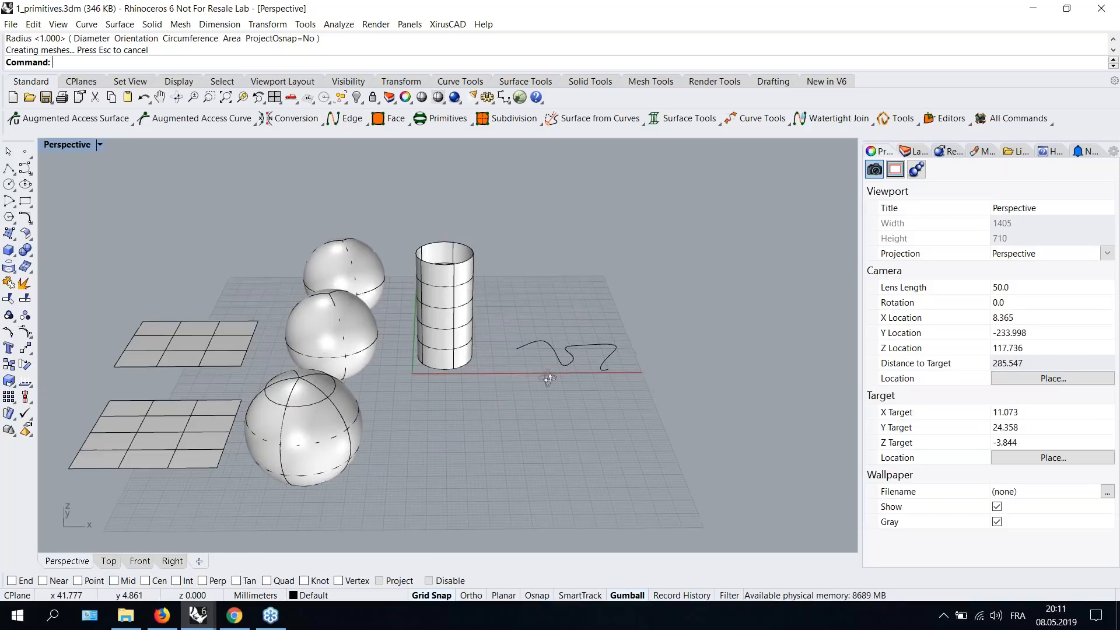
{"action": "scroll", "coordinate": [554, 348], "scroll_direction": "up", "scroll_amount": 3}
- Draw a Xirus tangent polyline curve through about a dozen points on the grid in front of the existing freeform curve
{"action": "left_click", "coordinate": [438, 119]}
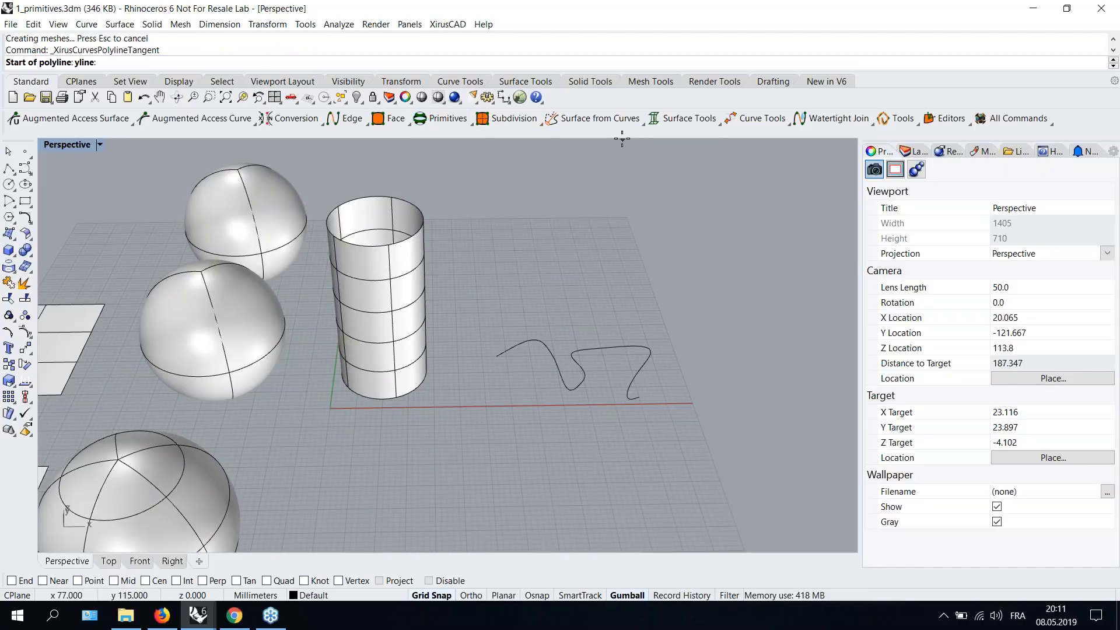
{"action": "right_click_drag", "start_coordinate": [553, 438], "coordinate": [542, 380]}
{"action": "left_click", "coordinate": [461, 462]}
{"action": "left_click", "coordinate": [485, 416]}
{"action": "left_click", "coordinate": [496, 417]}
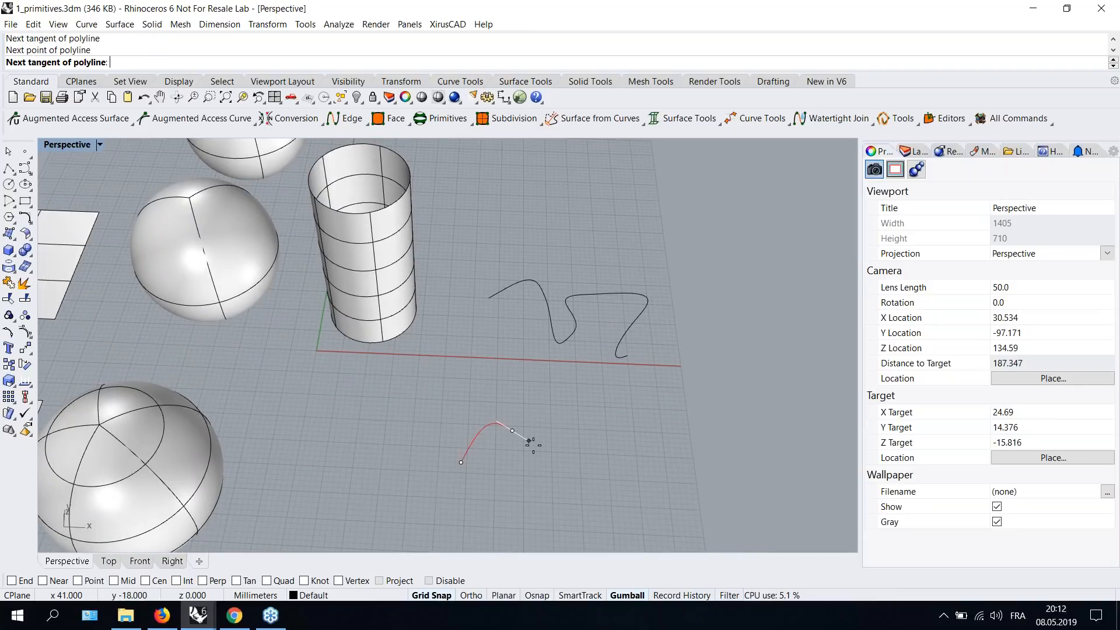
{"action": "left_click", "coordinate": [518, 455]}
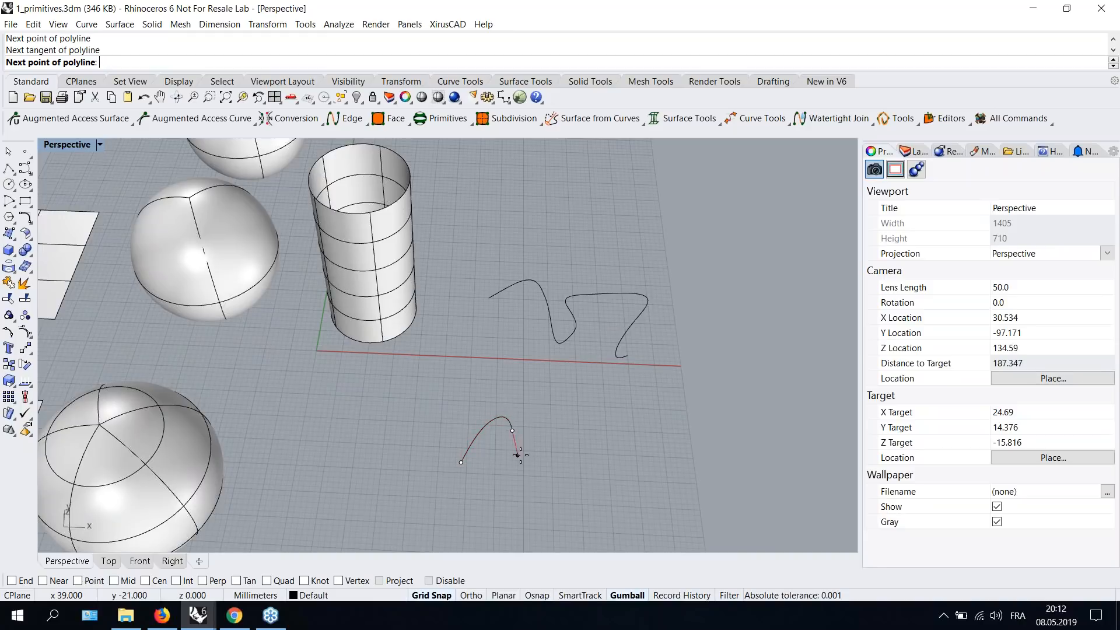
{"action": "left_click", "coordinate": [550, 442]}
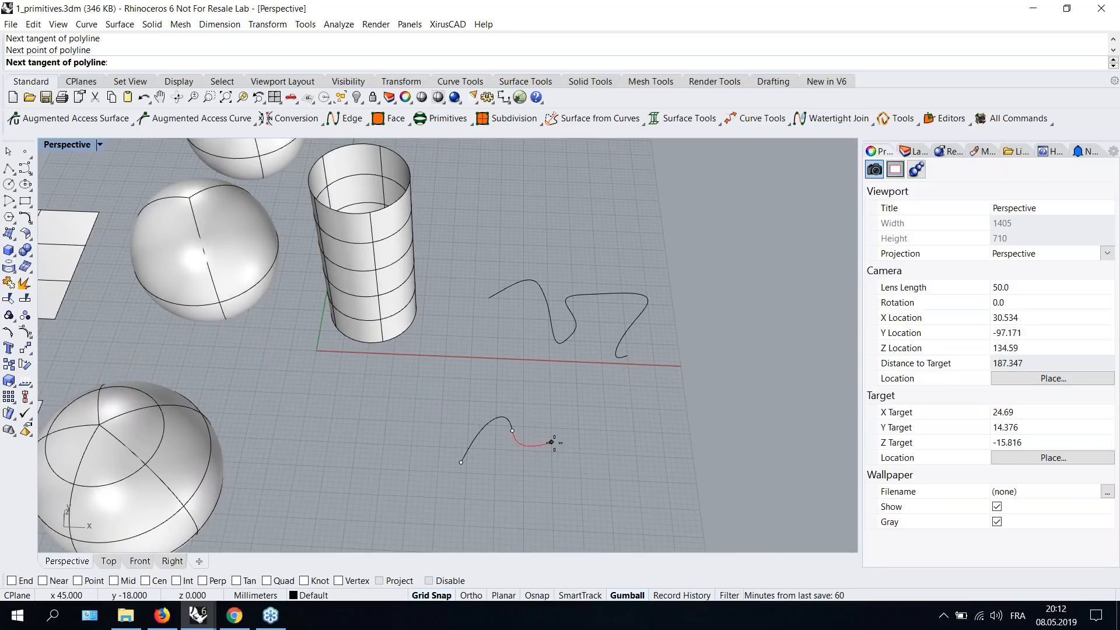
{"action": "left_click", "coordinate": [572, 420]}
{"action": "left_click", "coordinate": [589, 434]}
{"action": "left_click", "coordinate": [591, 465]}
{"action": "left_click", "coordinate": [597, 483]}
{"action": "left_click", "coordinate": [582, 505]}
{"action": "left_click", "coordinate": [535, 507]}
{"action": "left_click", "coordinate": [497, 499]}
{"action": "left_click", "coordinate": [495, 483]}
{"action": "key", "text": "Return"}
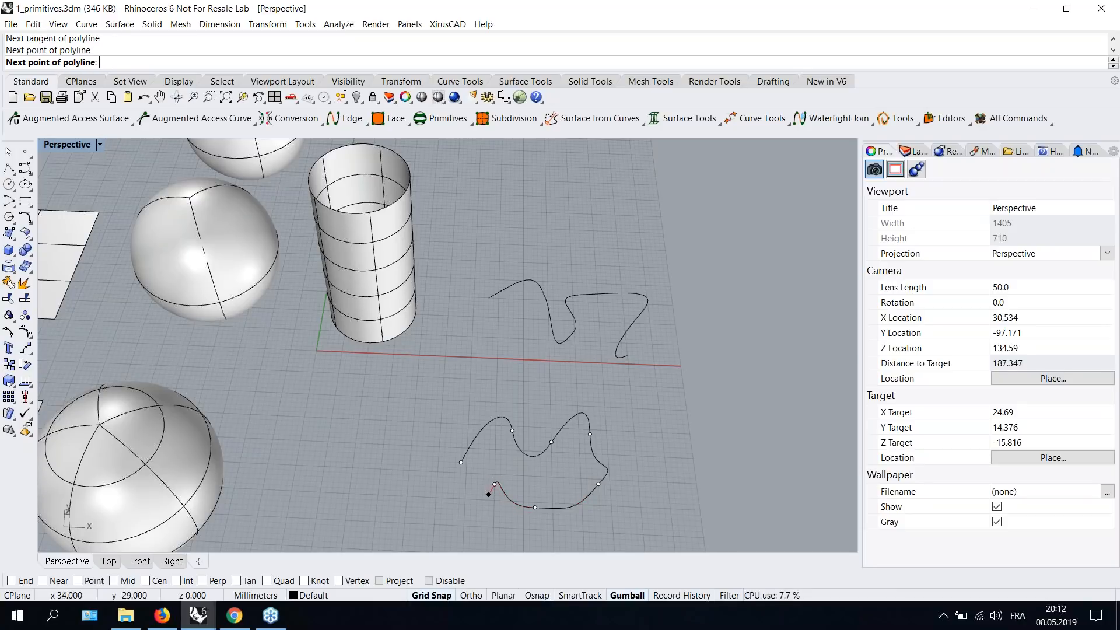
- Show the control points of the front Xirus rectangle and raise one interior point to form a bump
{"action": "right_click_drag", "start_coordinate": [608, 474], "coordinate": [597, 417]}
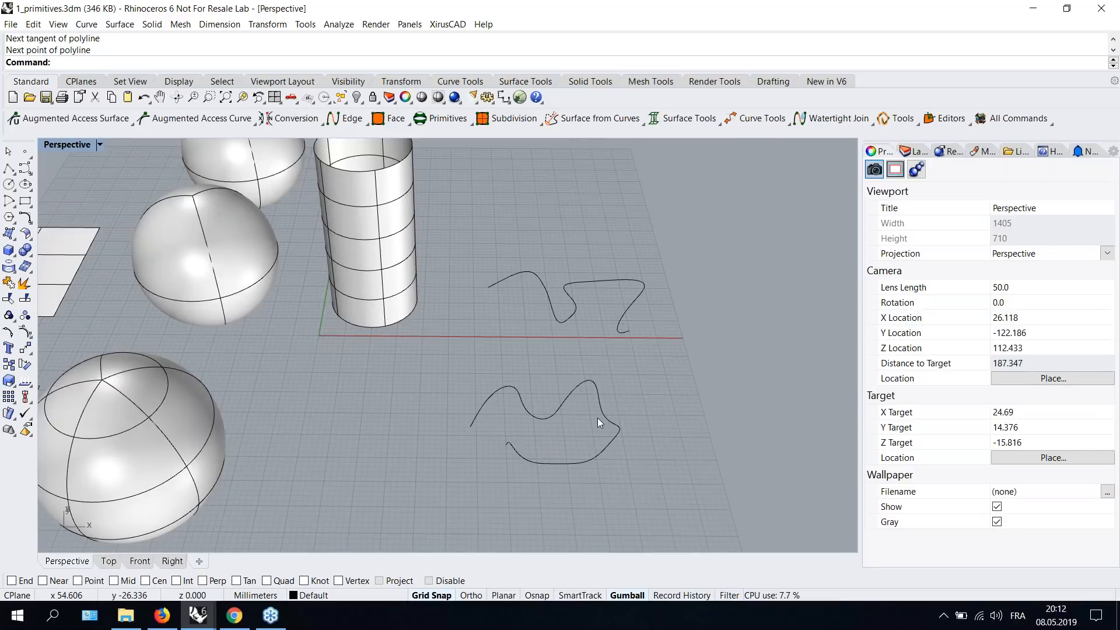
{"action": "scroll", "coordinate": [573, 398], "scroll_direction": "down", "scroll_amount": 2}
{"action": "right_click_drag", "start_coordinate": [528, 401], "coordinate": [700, 367], "text": "shift"}
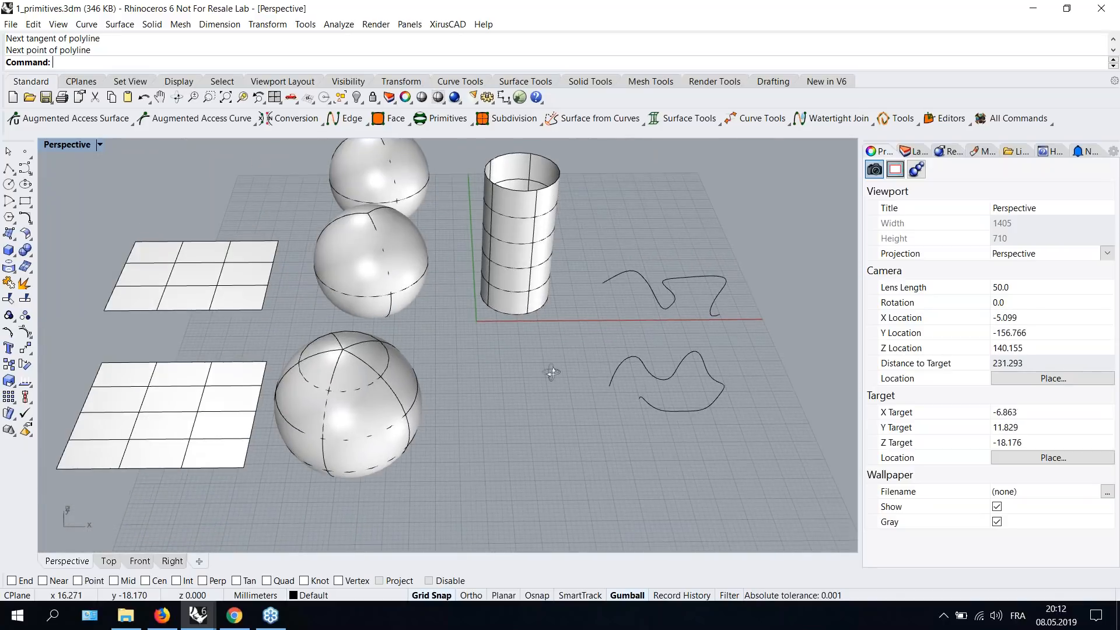
{"action": "right_click_drag", "start_coordinate": [551, 372], "coordinate": [608, 346]}
{"action": "right_click_drag", "start_coordinate": [441, 345], "coordinate": [478, 322]}
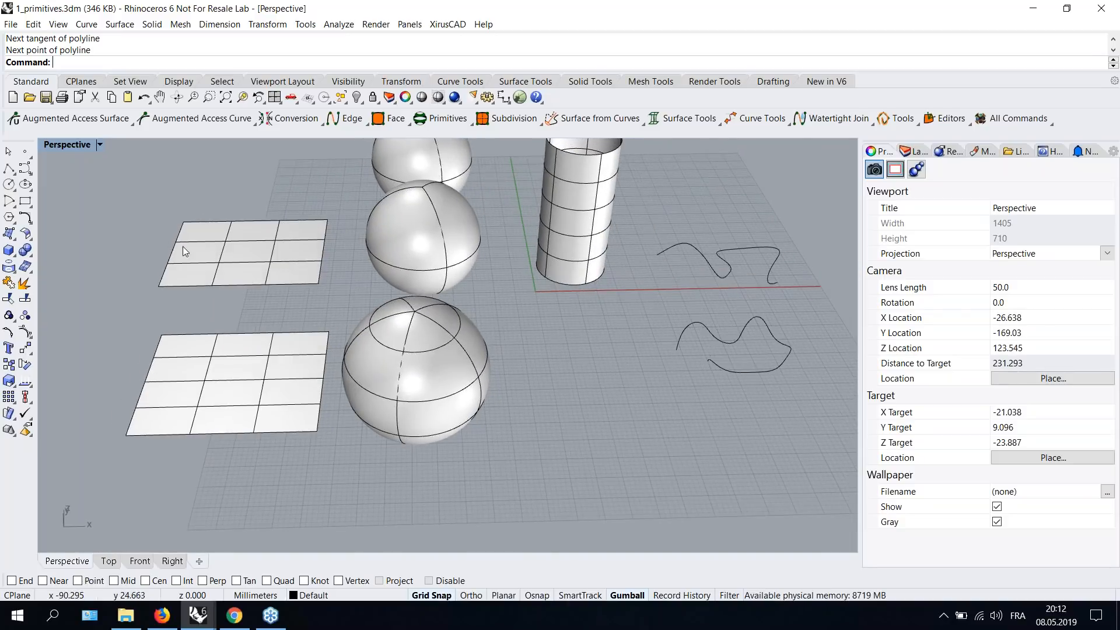
{"action": "left_click", "coordinate": [174, 386]}
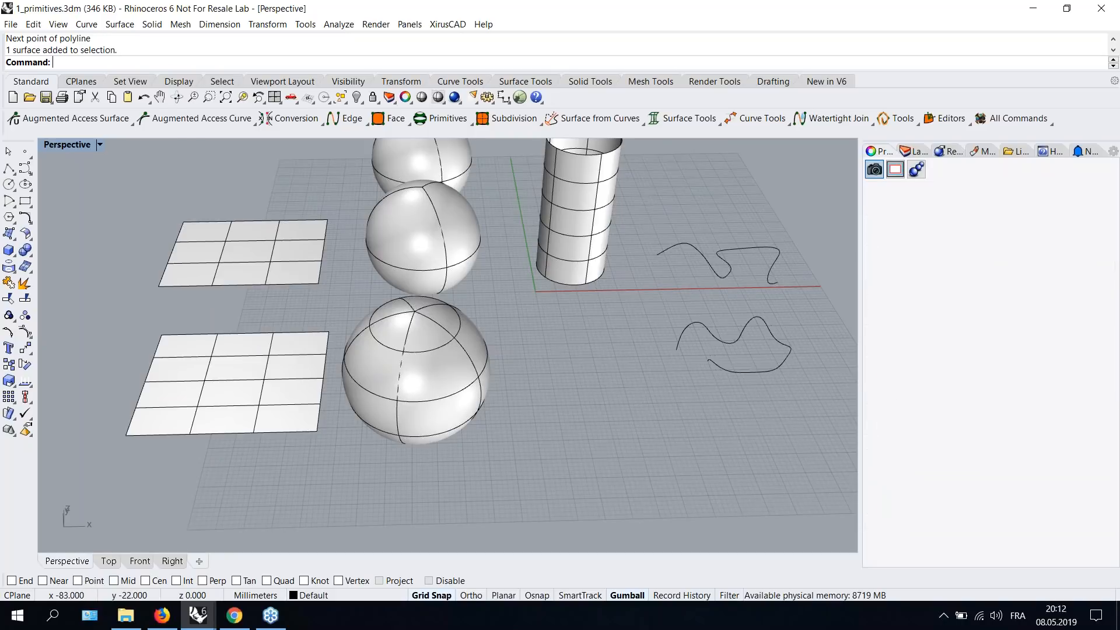
{"action": "left_click", "coordinate": [58, 118]}
{"action": "left_click", "coordinate": [234, 379]}
{"action": "scroll", "coordinate": [251, 386], "scroll_direction": "up", "scroll_amount": 3}
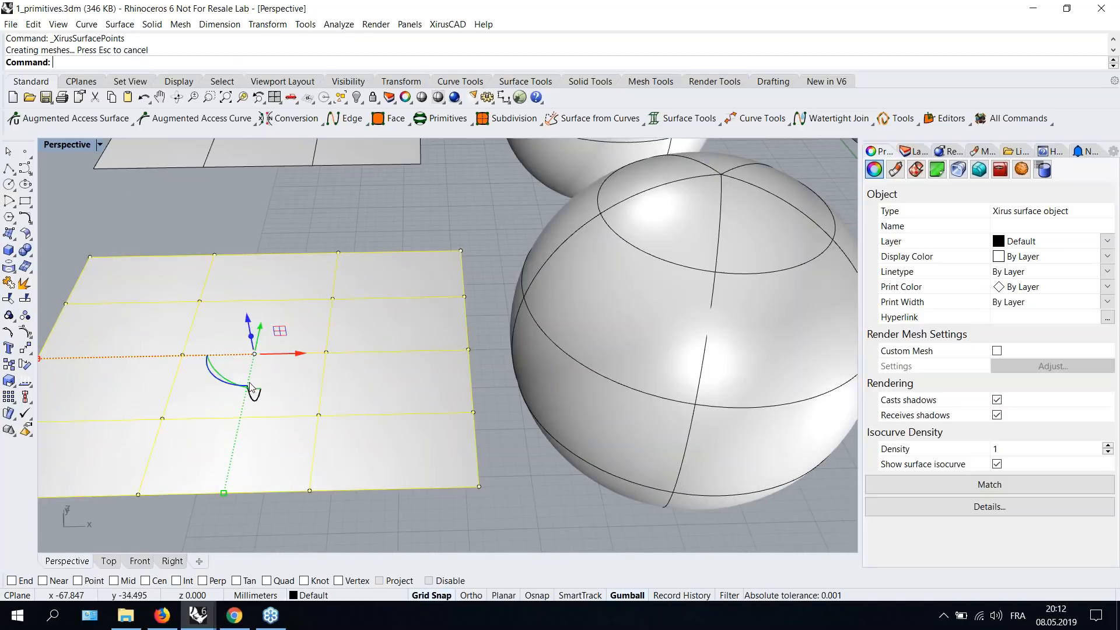
{"action": "left_click", "coordinate": [509, 432]}
{"action": "scroll", "coordinate": [510, 432], "scroll_direction": "down", "scroll_amount": 3}
{"action": "right_click_drag", "start_coordinate": [376, 400], "coordinate": [313, 324]}
{"action": "left_click", "coordinate": [188, 307]}
{"action": "left_click_drag", "start_coordinate": [180, 270], "coordinate": [171, 218]}
{"action": "right_click_drag", "start_coordinate": [203, 288], "coordinate": [329, 296]}
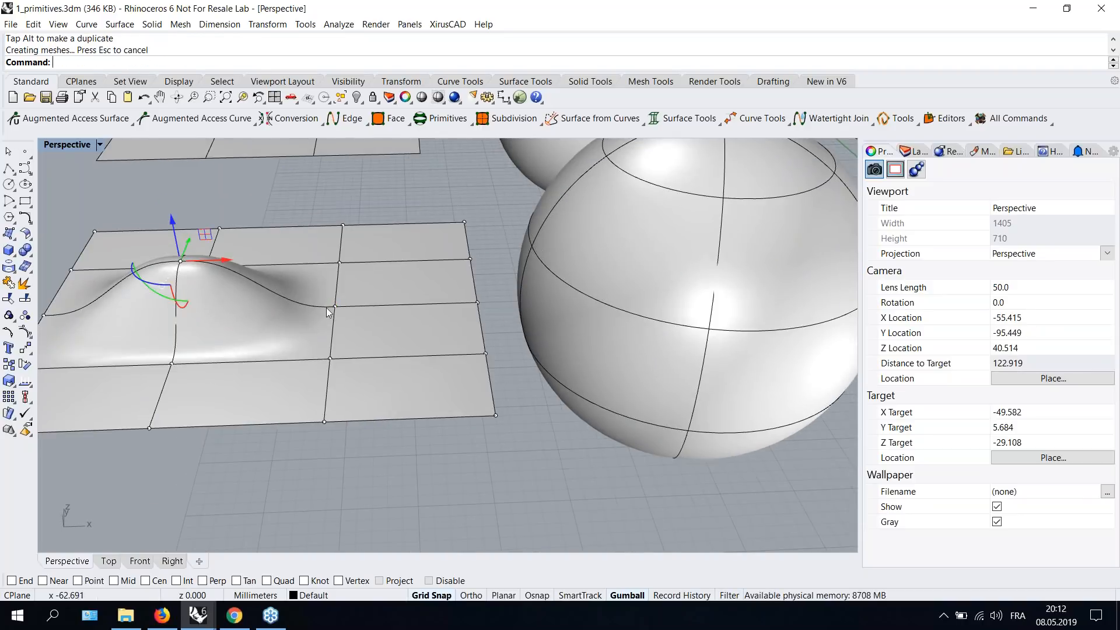
- Select a second interior control point of the same surface and pull it upward to enlarge the bump
{"action": "left_click", "coordinate": [335, 304]}
{"action": "left_click_drag", "start_coordinate": [332, 273], "coordinate": [306, 161]}
{"action": "scroll", "coordinate": [322, 262], "scroll_direction": "down", "scroll_amount": 2}
{"action": "right_click_drag", "start_coordinate": [321, 262], "coordinate": [321, 333]}
{"action": "scroll", "coordinate": [325, 274], "scroll_direction": "down", "scroll_amount": 2}
{"action": "right_click_drag", "start_coordinate": [338, 376], "coordinate": [323, 293]}
{"action": "scroll", "coordinate": [323, 286], "scroll_direction": "up", "scroll_amount": 2}
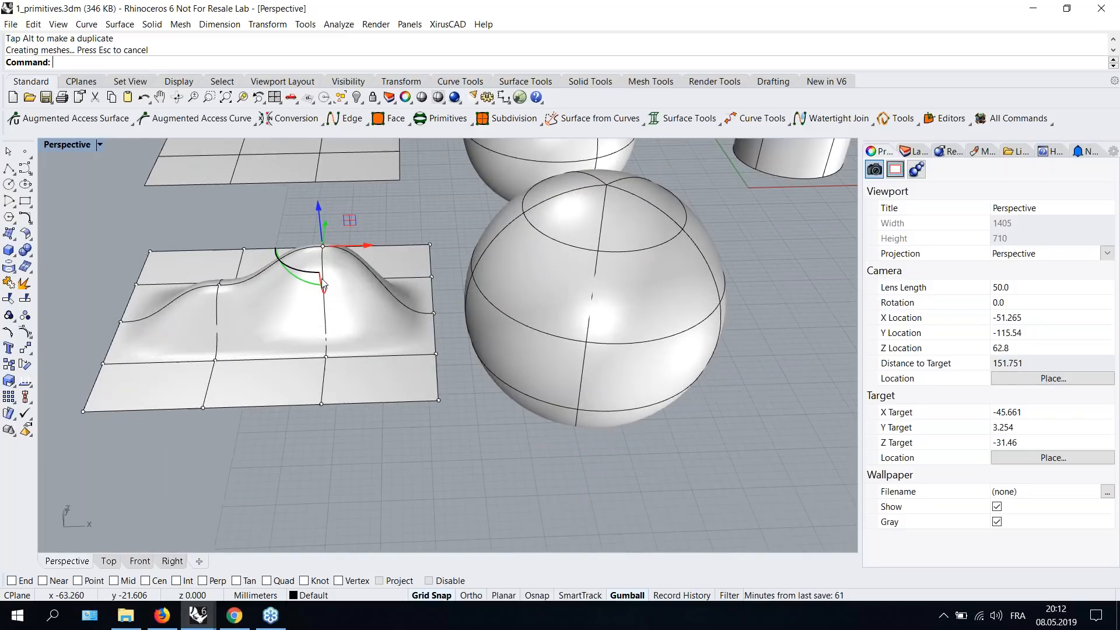
{"action": "scroll", "coordinate": [322, 279], "scroll_direction": "down", "scroll_amount": 4}
{"action": "right_click_drag", "start_coordinate": [319, 234], "coordinate": [349, 342], "text": "shift"}
{"action": "scroll", "coordinate": [312, 310], "scroll_direction": "up", "scroll_amount": 2}
- Show the control points of the back Xirus rectangle and raise one interior point into a peak
{"action": "left_click", "coordinate": [312, 308]}
{"action": "left_click", "coordinate": [23, 120]}
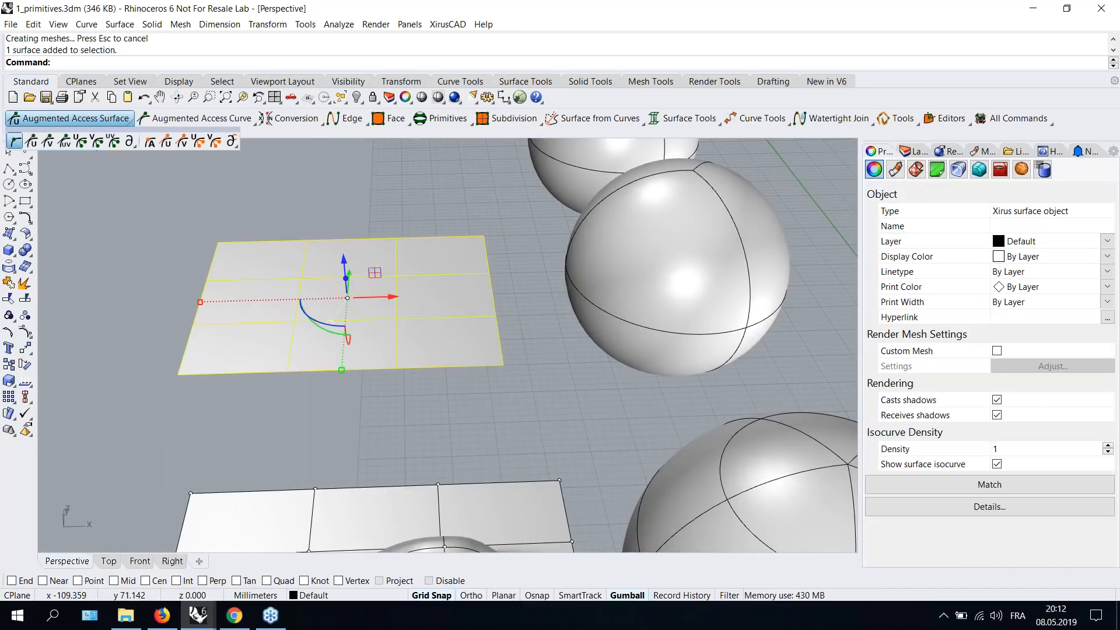
{"action": "left_click", "coordinate": [19, 145]}
{"action": "left_click", "coordinate": [296, 321]}
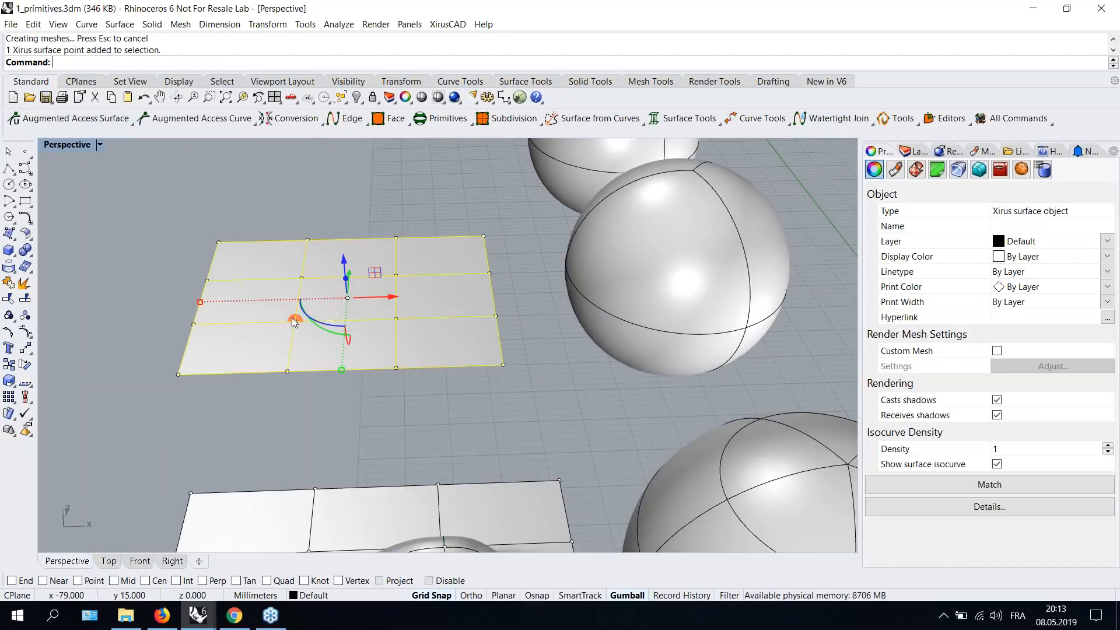
{"action": "left_click_drag", "start_coordinate": [293, 296], "coordinate": [278, 216]}
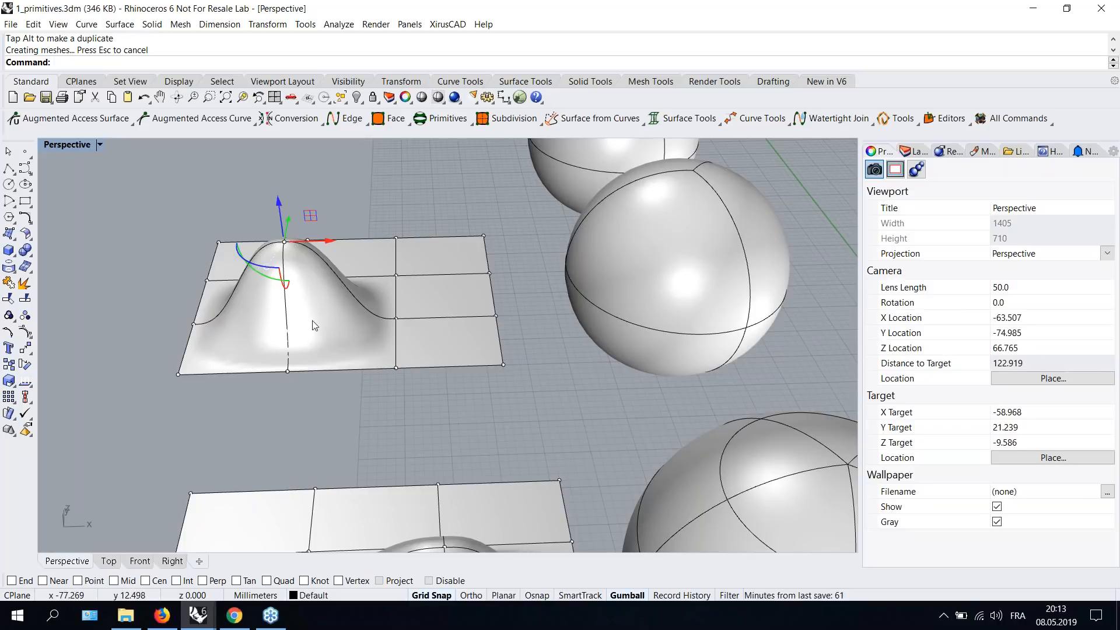
{"action": "left_click_drag", "start_coordinate": [277, 200], "coordinate": [290, 245]}
{"action": "right_click_drag", "start_coordinate": [341, 317], "coordinate": [310, 320]}
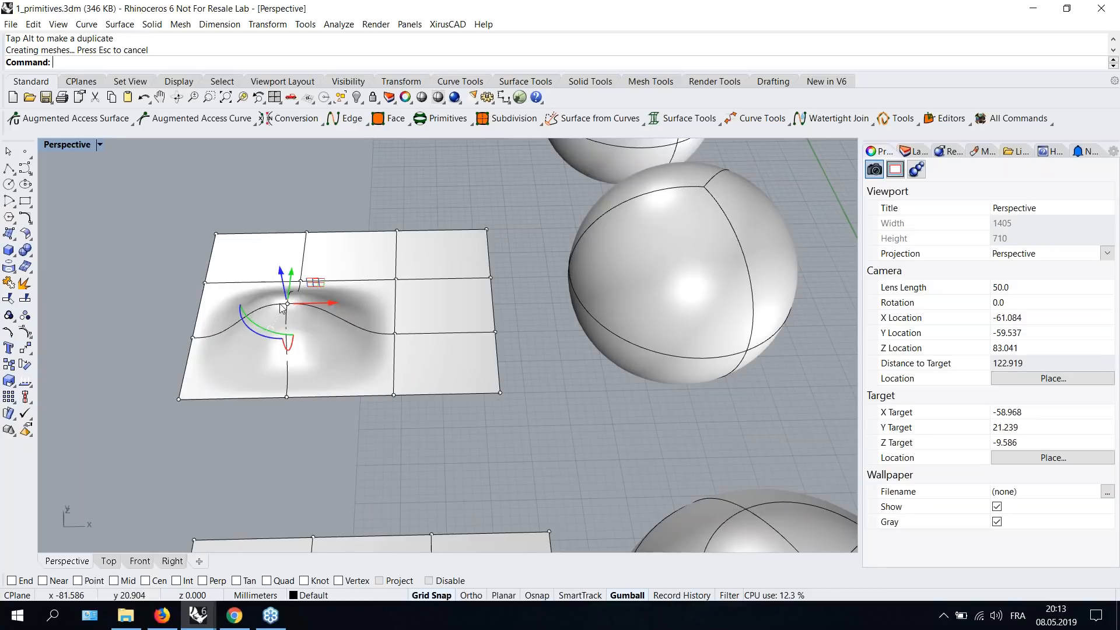
{"action": "left_click_drag", "start_coordinate": [279, 272], "coordinate": [281, 207]}
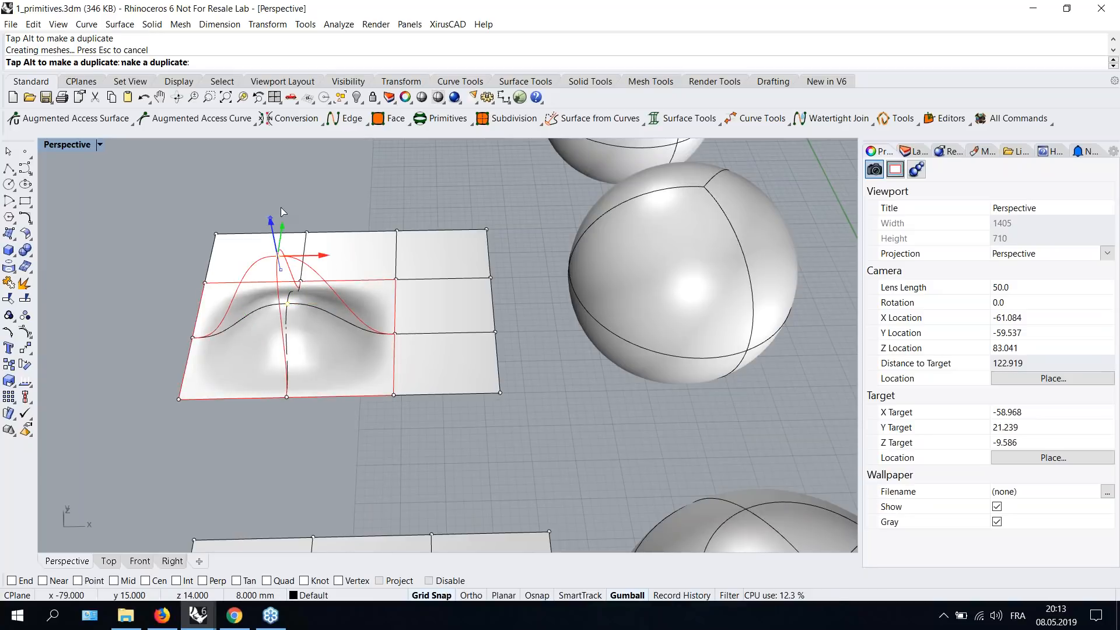
{"action": "left_click", "coordinate": [359, 422]}
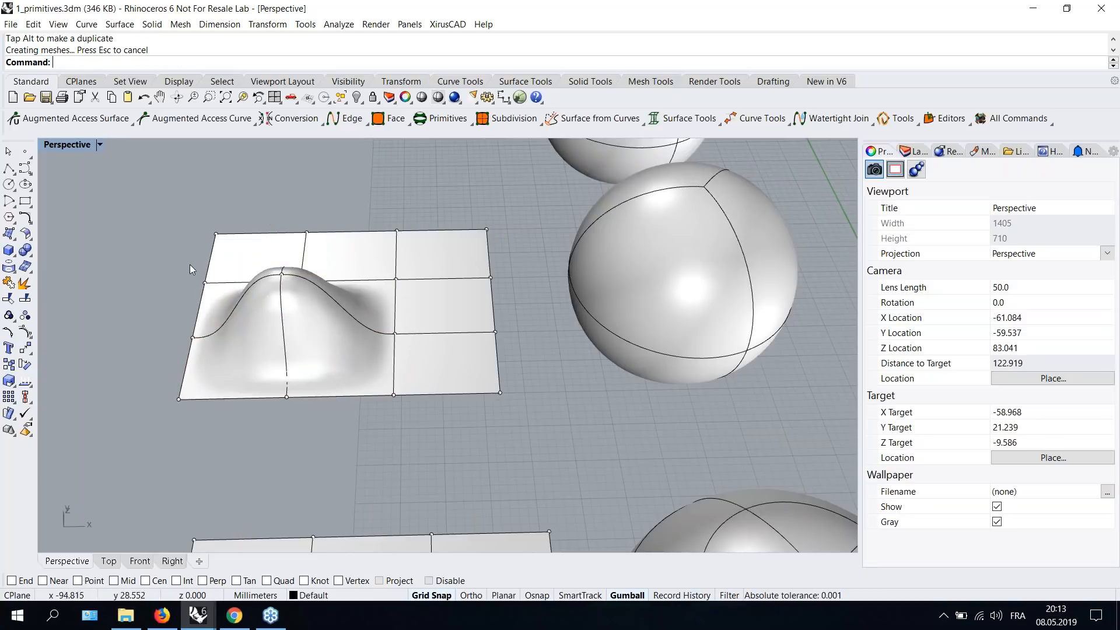
- Display the Xirus tangent planes of the peaked surface and drag the peak's tangent handle outward to widen it
{"action": "left_click", "coordinate": [68, 128]}
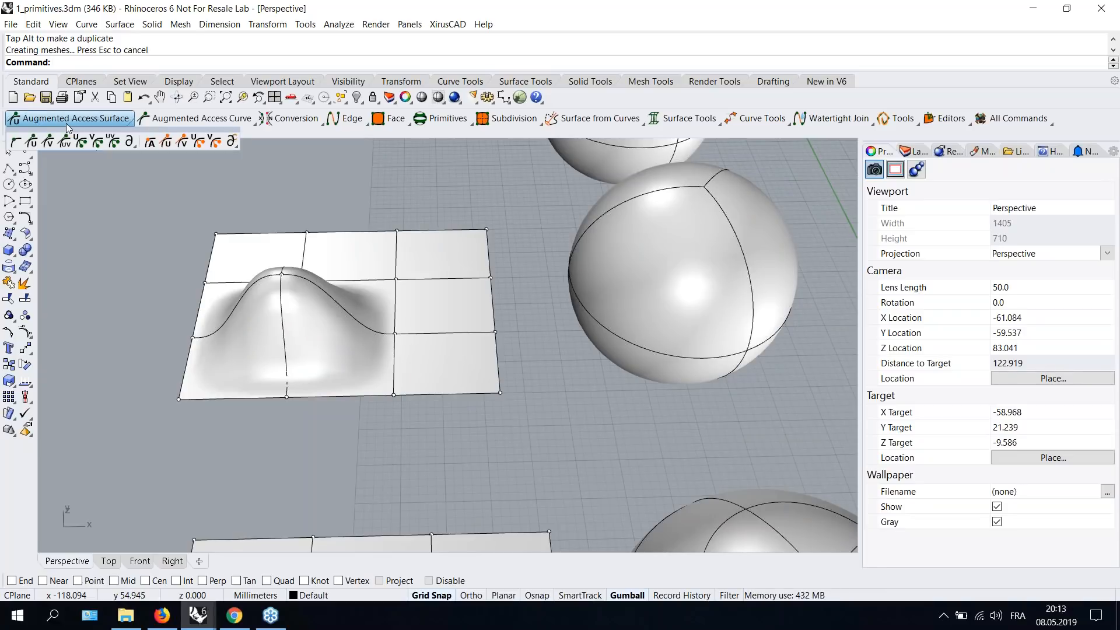
{"action": "left_click", "coordinate": [66, 142]}
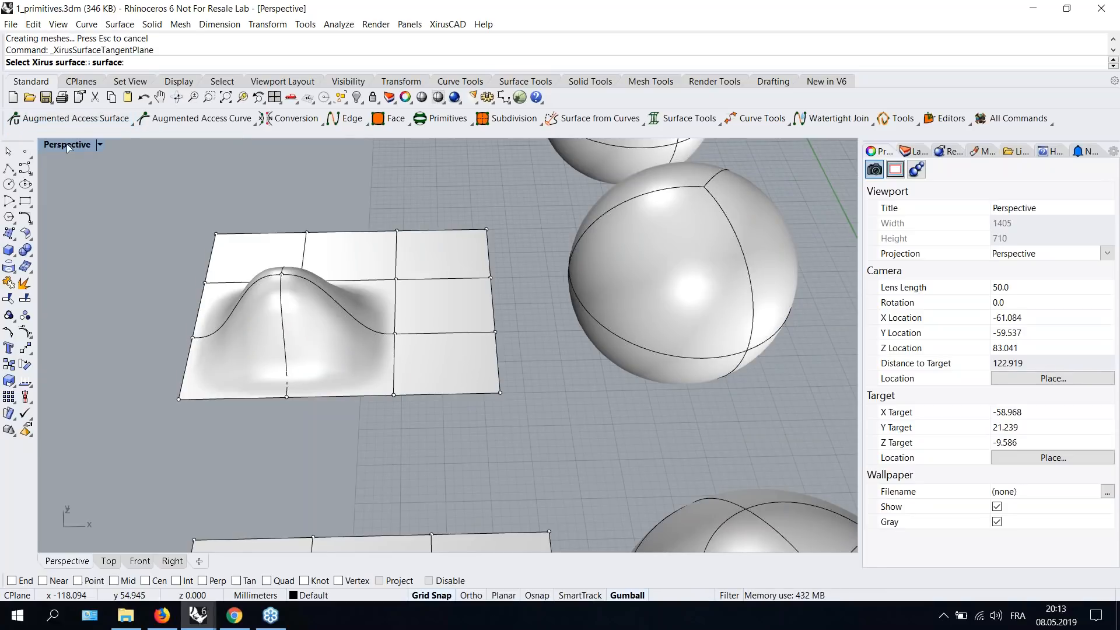
{"action": "left_click", "coordinate": [284, 316]}
{"action": "scroll", "coordinate": [274, 320], "scroll_direction": "down", "scroll_amount": 2}
{"action": "scroll", "coordinate": [274, 320], "scroll_direction": "up", "scroll_amount": 5}
{"action": "right_click_drag", "start_coordinate": [323, 351], "coordinate": [349, 250]}
{"action": "left_click", "coordinate": [348, 250]}
{"action": "left_click_drag", "start_coordinate": [392, 249], "coordinate": [605, 246]}
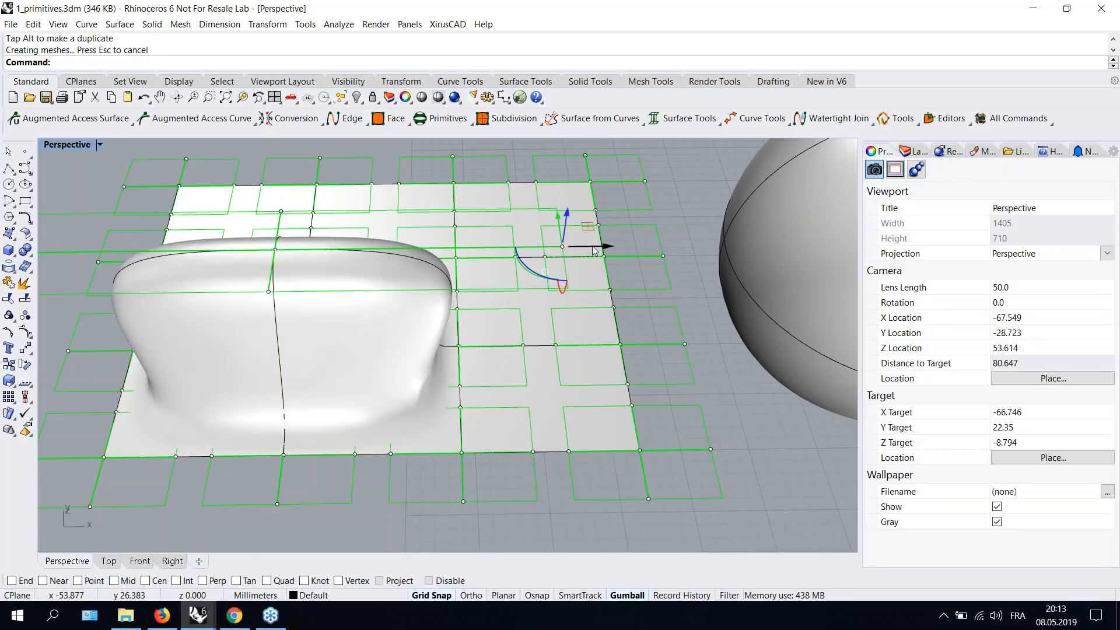
- Drag the peak's tangent handles back inward to sharpen and round the peak
{"action": "left_click_drag", "start_coordinate": [595, 251], "coordinate": [429, 262]}
{"action": "mouse_move", "coordinate": [429, 262]}
{"action": "right_mouse_down"}
{"action": "mouse_move", "coordinate": [375, 333]}
{"action": "mouse_move", "coordinate": [408, 269]}
{"action": "right_mouse_up"}
{"action": "left_click_drag", "start_coordinate": [451, 219], "coordinate": [337, 225]}
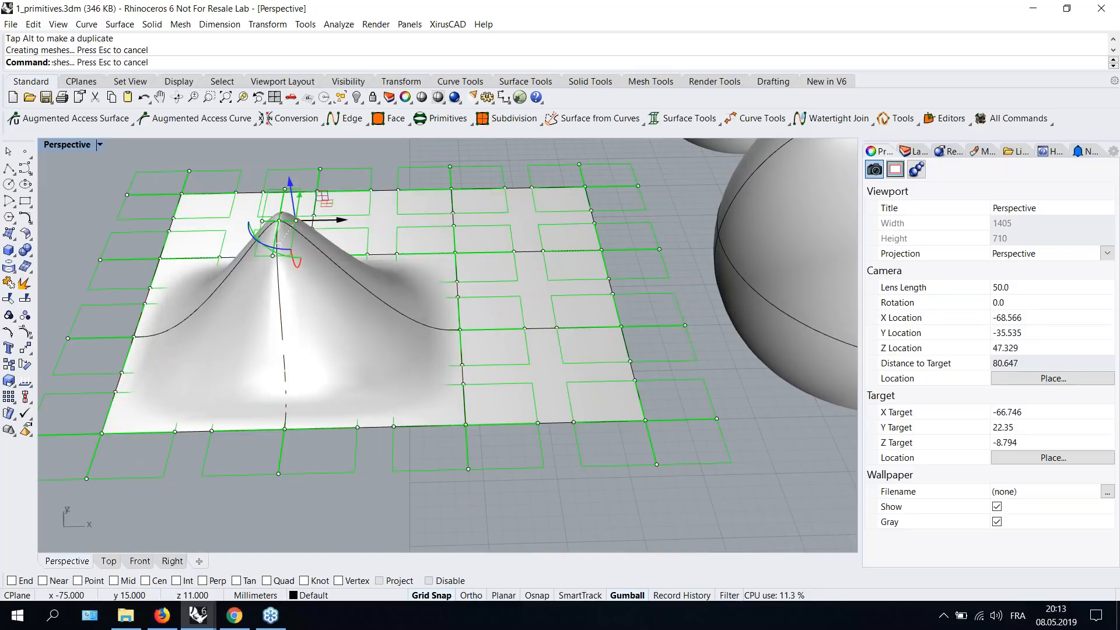
{"action": "mouse_move", "coordinate": [295, 289]}
{"action": "right_mouse_down"}
{"action": "mouse_move", "coordinate": [303, 258]}
{"action": "mouse_move", "coordinate": [301, 294]}
{"action": "right_mouse_up"}
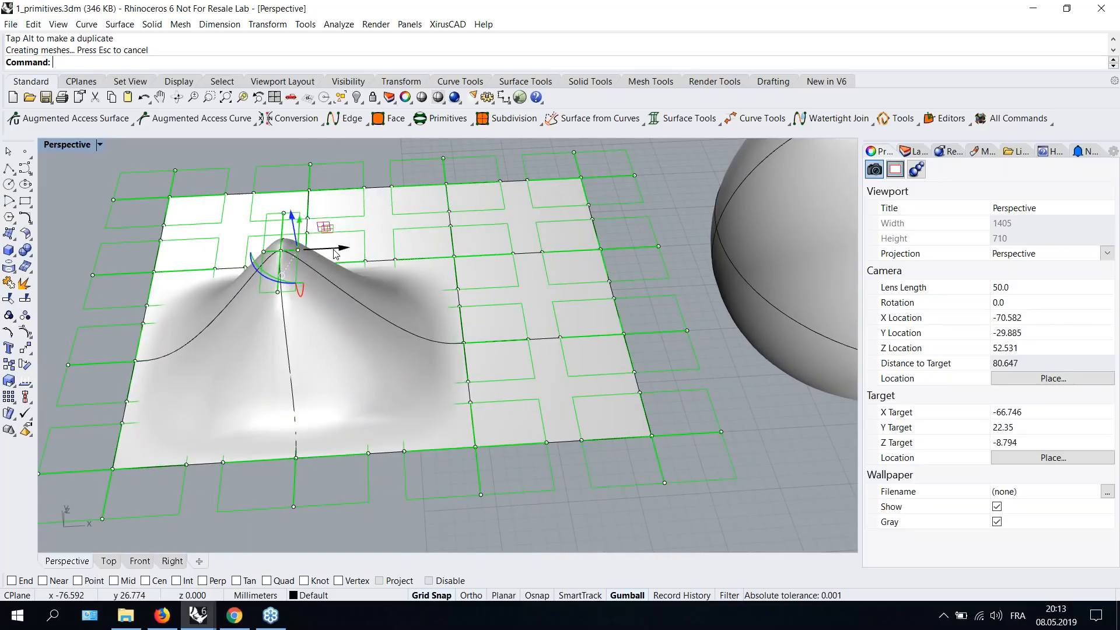
{"action": "left_click_drag", "start_coordinate": [343, 247], "coordinate": [372, 246]}
- Display the Xirus isocurve handles of the peaked surface in one direction
{"action": "left_click", "coordinate": [78, 120]}
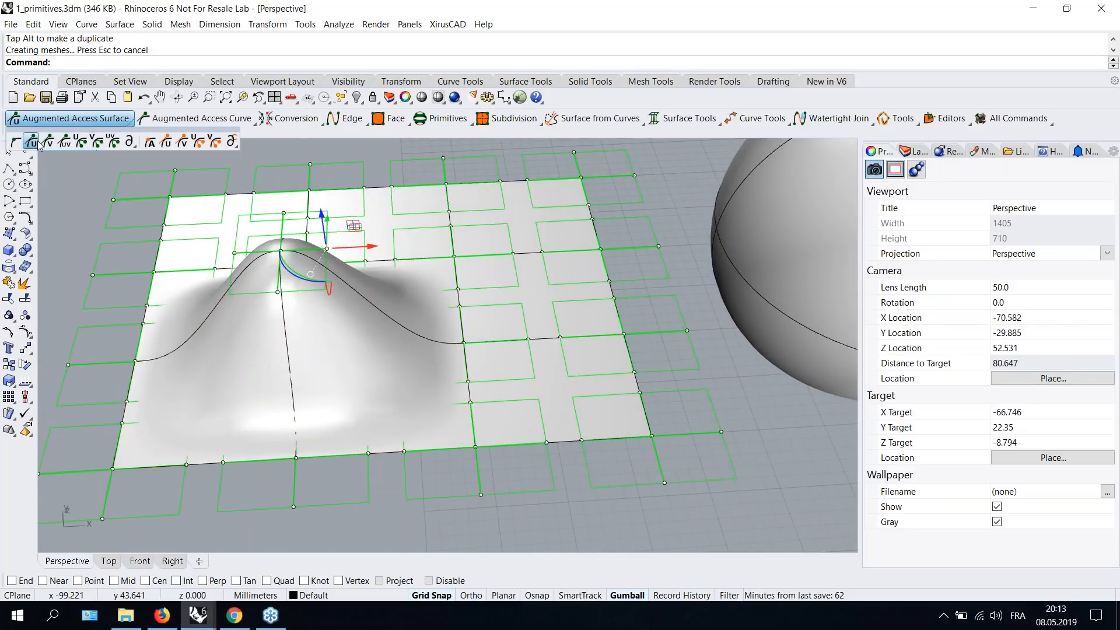
{"action": "left_click", "coordinate": [48, 142]}
{"action": "left_click", "coordinate": [303, 343]}
{"action": "mouse_move", "coordinate": [312, 317]}
{"action": "right_mouse_down"}
{"action": "mouse_move", "coordinate": [311, 293]}
{"action": "mouse_move", "coordinate": [306, 305]}
{"action": "right_mouse_up"}
{"action": "left_click", "coordinate": [73, 121]}
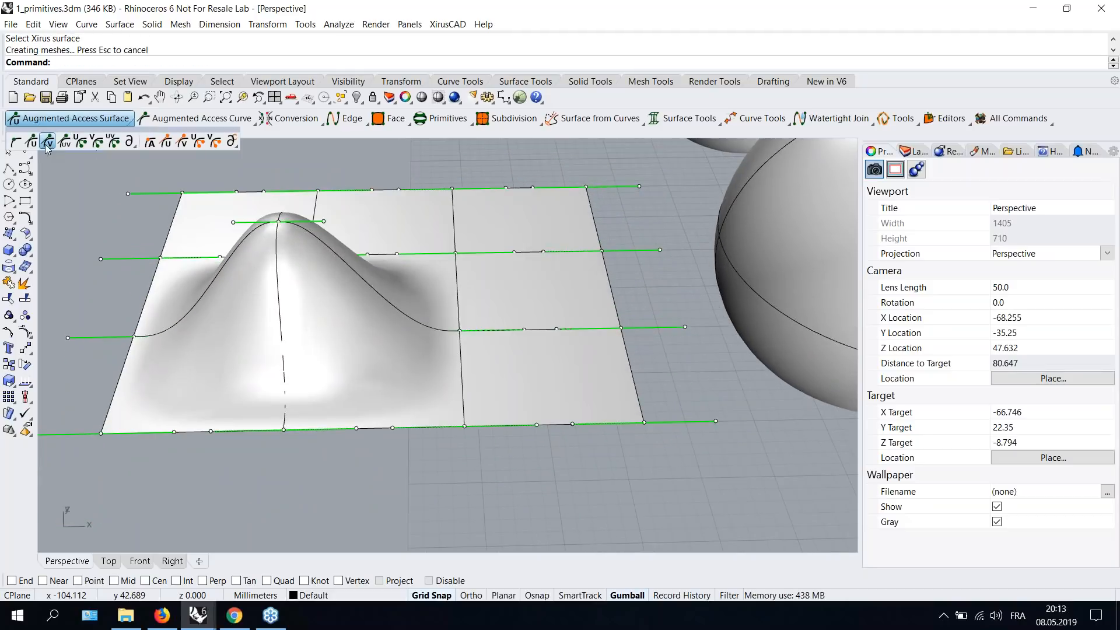
{"action": "left_click", "coordinate": [47, 142]}
- Select a point on the isocurve handles and drag it and its tangents to reshape the peak into a ridge
{"action": "left_click", "coordinate": [354, 314]}
{"action": "right_click_drag", "start_coordinate": [353, 314], "coordinate": [554, 308]}
{"action": "left_click", "coordinate": [554, 308]}
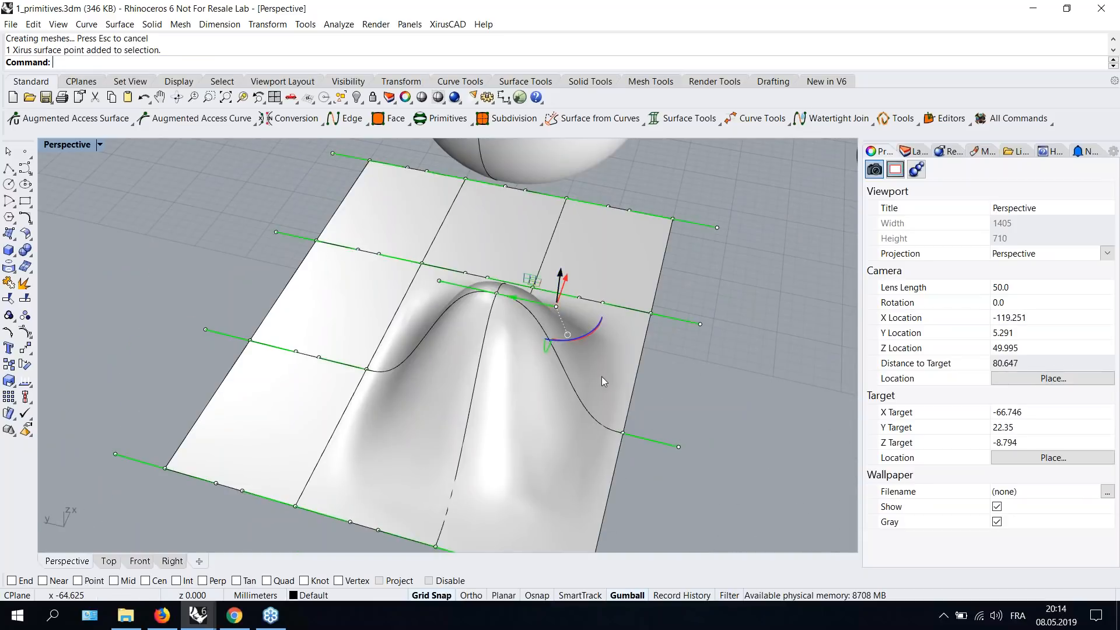
{"action": "right_click_drag", "start_coordinate": [601, 382], "coordinate": [623, 334]}
{"action": "left_click_drag", "start_coordinate": [552, 168], "coordinate": [624, 147]}
{"action": "right_click_drag", "start_coordinate": [534, 258], "coordinate": [539, 289]}
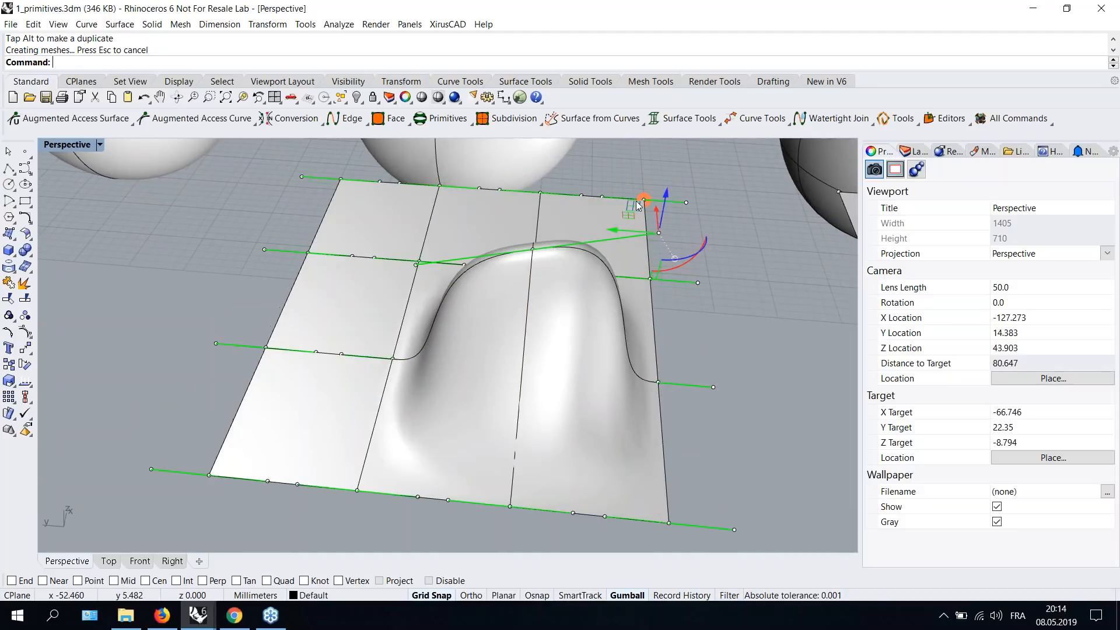
{"action": "left_click_drag", "start_coordinate": [632, 216], "coordinate": [590, 159]}
{"action": "right_click_drag", "start_coordinate": [570, 295], "coordinate": [410, 293]}
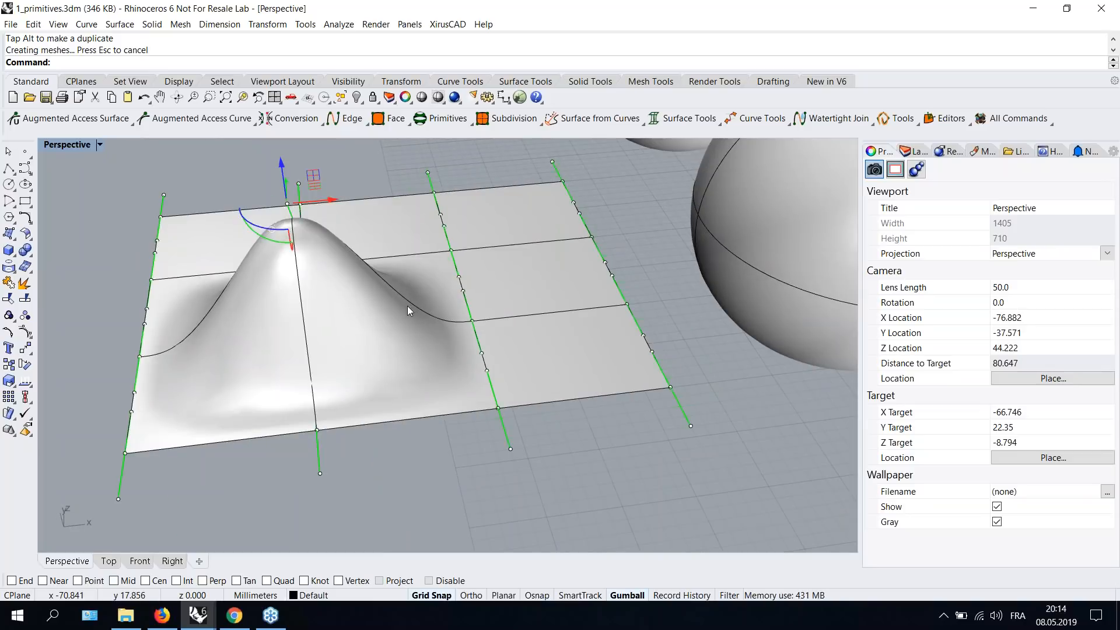
- Convert the rightmost Xirus sphere into a NURBS object
{"action": "scroll", "coordinate": [400, 310], "scroll_direction": "down", "scroll_amount": 4}
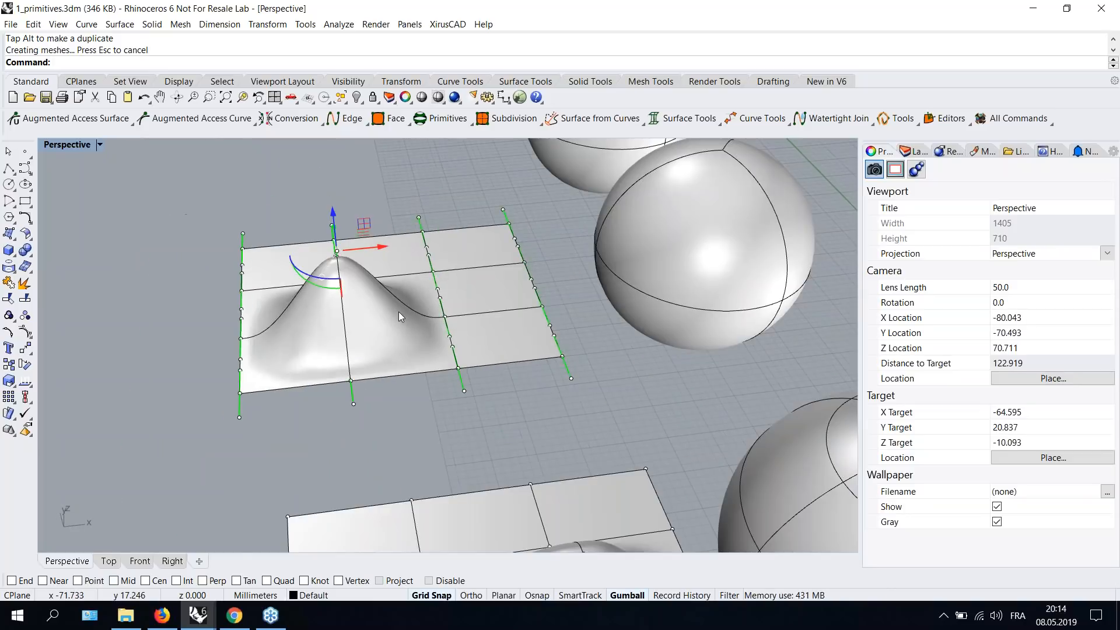
{"action": "scroll", "coordinate": [429, 324], "scroll_direction": "down", "scroll_amount": 4}
{"action": "right_click_drag", "start_coordinate": [410, 340], "coordinate": [571, 330]}
{"action": "right_click_drag", "start_coordinate": [477, 248], "coordinate": [461, 355], "text": "shift"}
{"action": "right_click_drag", "start_coordinate": [509, 305], "coordinate": [305, 309]}
{"action": "right_click_drag", "start_coordinate": [485, 361], "coordinate": [617, 414], "text": "shift"}
{"action": "scroll", "coordinate": [375, 227], "scroll_direction": "up", "scroll_amount": 2}
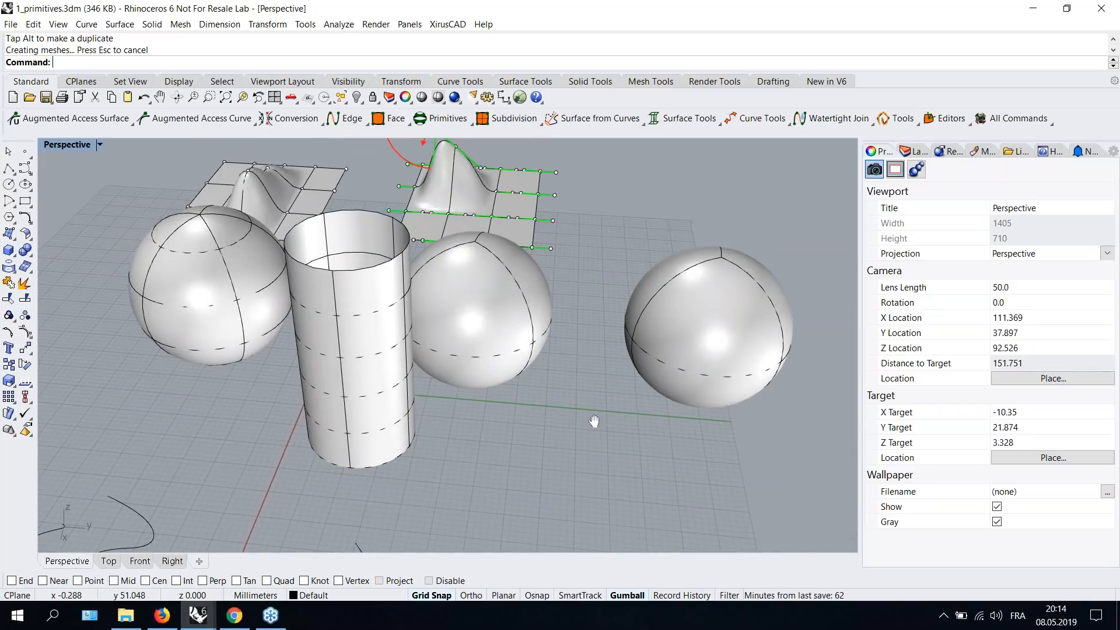
{"action": "right_click_drag", "start_coordinate": [671, 332], "coordinate": [559, 330], "text": "shift"}
{"action": "left_click", "coordinate": [559, 330]}
{"action": "mouse_move", "coordinate": [497, 425]}
{"action": "right_mouse_down"}
{"action": "mouse_move", "coordinate": [527, 413]}
{"action": "mouse_move", "coordinate": [507, 408]}
{"action": "right_mouse_up"}
{"action": "left_click", "coordinate": [277, 121]}
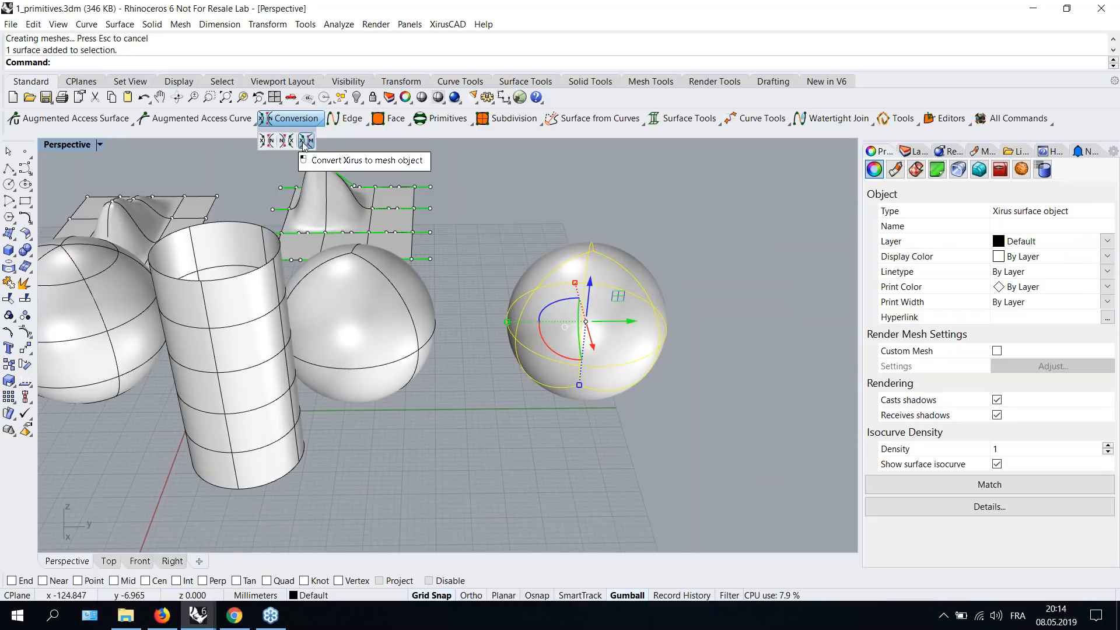
{"action": "left_click", "coordinate": [267, 141]}
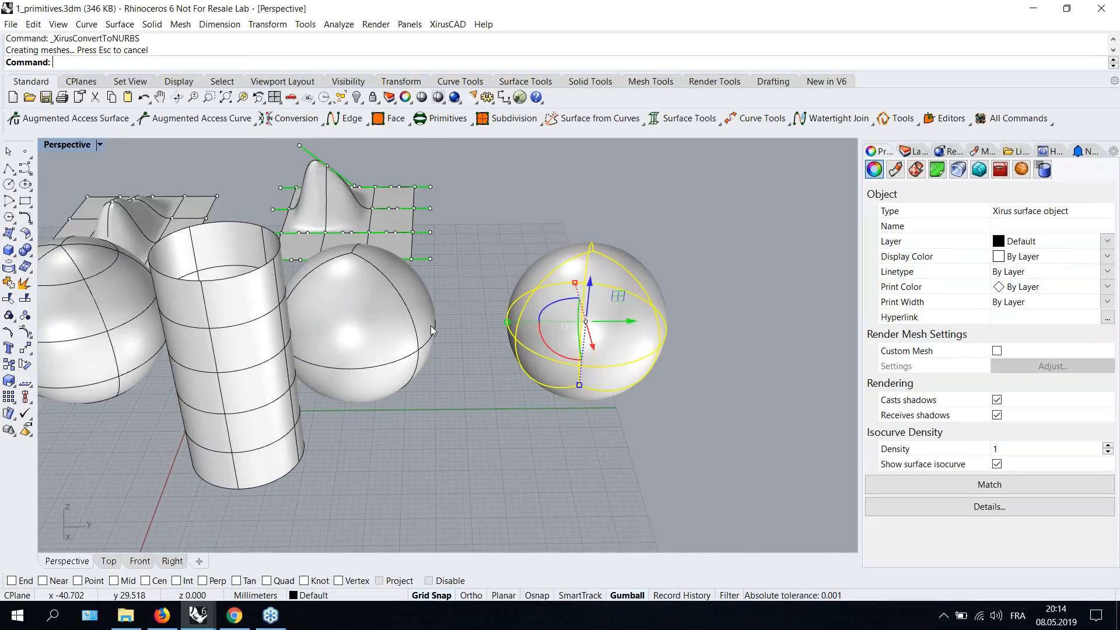
{"action": "right_click_drag", "start_coordinate": [583, 336], "coordinate": [607, 462]}
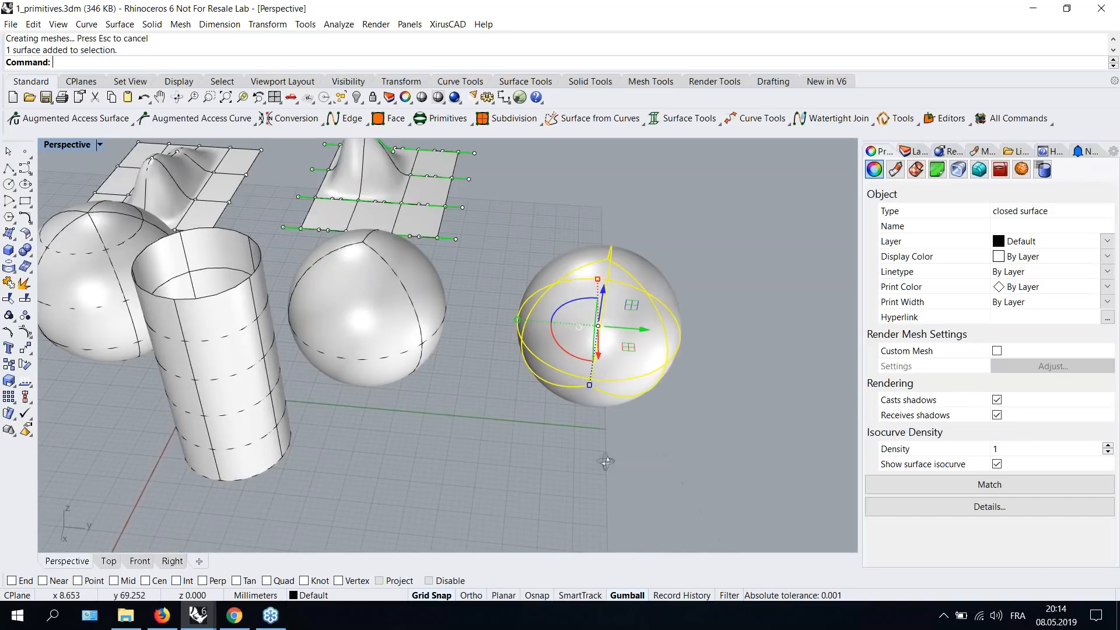
- Display the control points of the converted NURBS sphere and inspect them from several angles
{"action": "scroll", "coordinate": [606, 462], "scroll_direction": "up", "scroll_amount": 2}
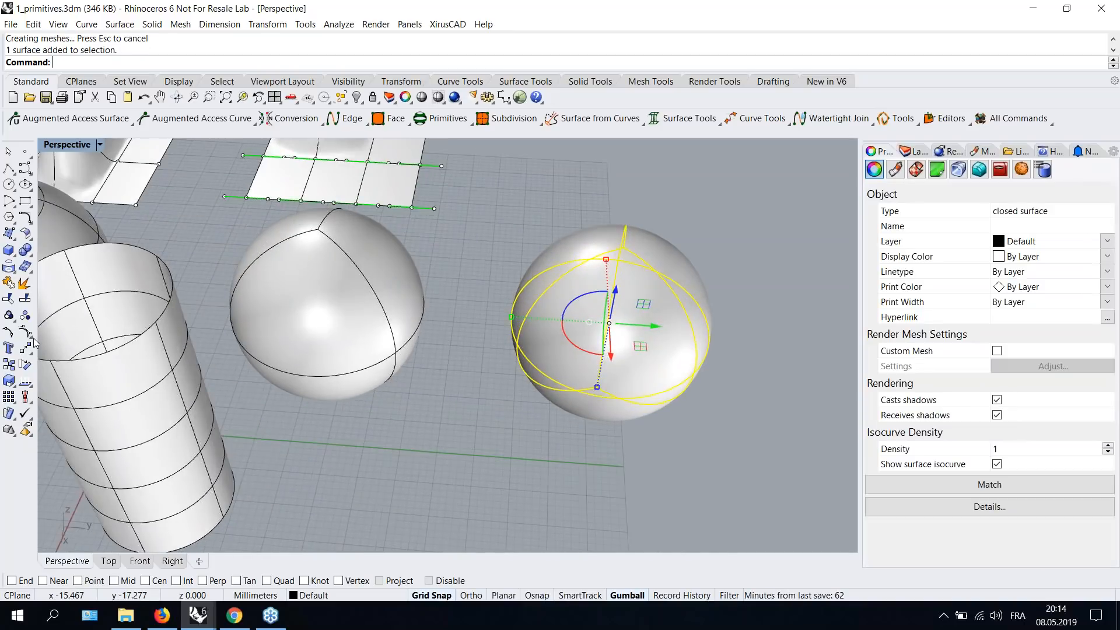
{"action": "left_click", "coordinate": [27, 333]}
{"action": "right_click_drag", "start_coordinate": [478, 432], "coordinate": [566, 454]}
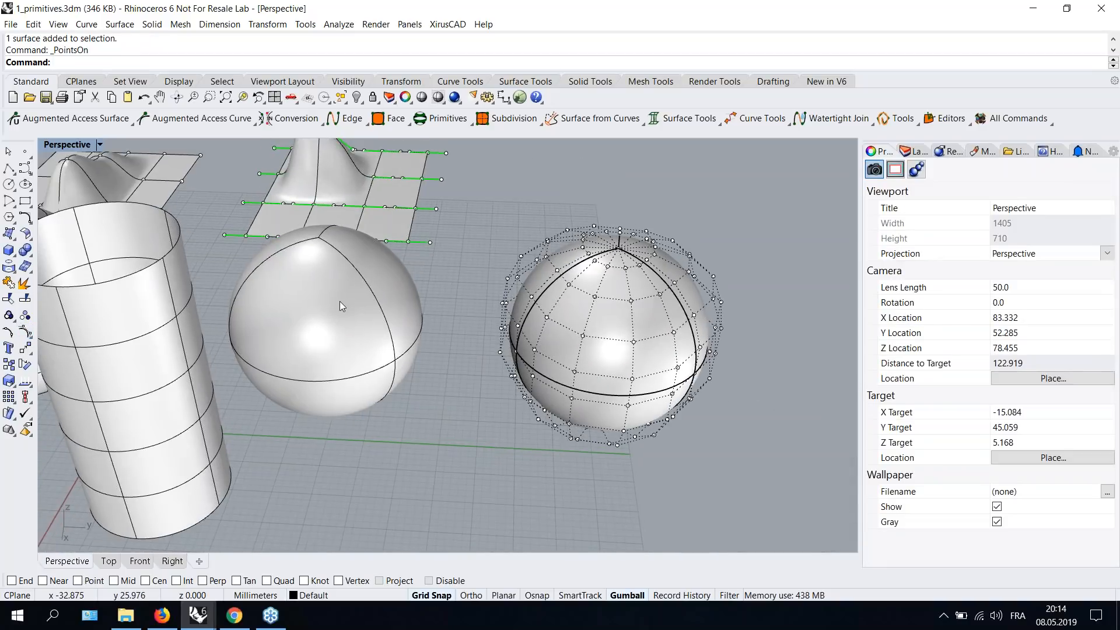
{"action": "left_click", "coordinate": [339, 301]}
{"action": "left_click", "coordinate": [25, 315]}
{"action": "key", "text": "Escape"}
{"action": "scroll", "coordinate": [310, 226], "scroll_direction": "up", "scroll_amount": 3}
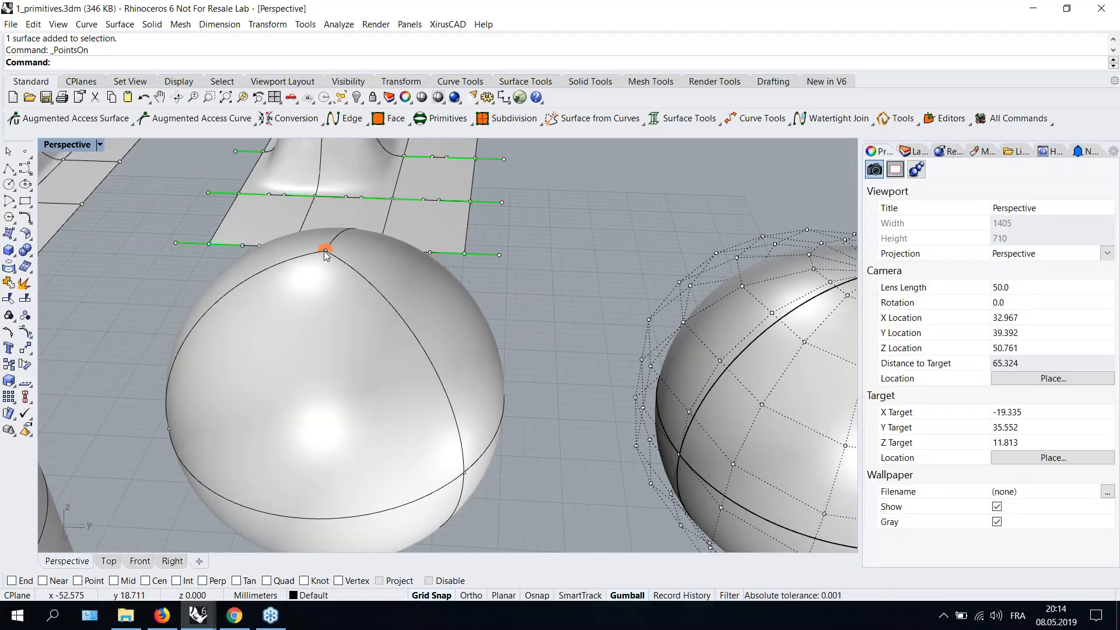
{"action": "scroll", "coordinate": [324, 250], "scroll_direction": "down", "scroll_amount": 5}
{"action": "right_click_drag", "start_coordinate": [543, 435], "coordinate": [584, 274]}
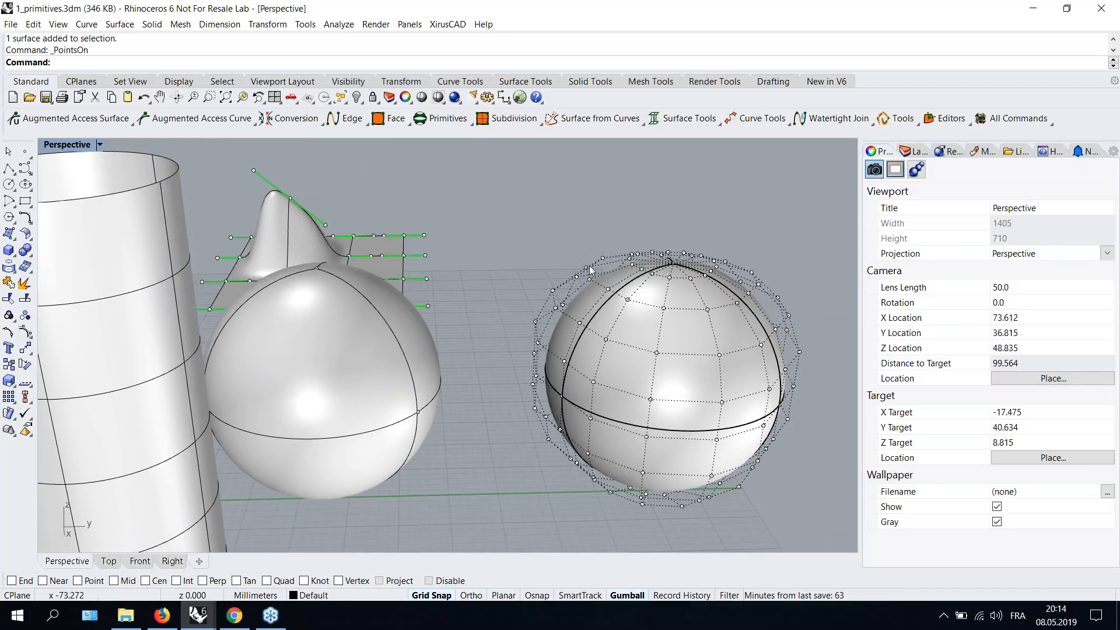
{"action": "key", "text": "Escape"}
- Convert the NURBS sphere back into a Xirus surface object
{"action": "mouse_move", "coordinate": [549, 224]}
{"action": "right_mouse_down", "text": "shift"}
{"action": "mouse_move", "coordinate": [539, 175]}
{"action": "mouse_move", "coordinate": [561, 222]}
{"action": "right_mouse_up", "text": "shift"}
{"action": "left_click", "coordinate": [647, 281]}
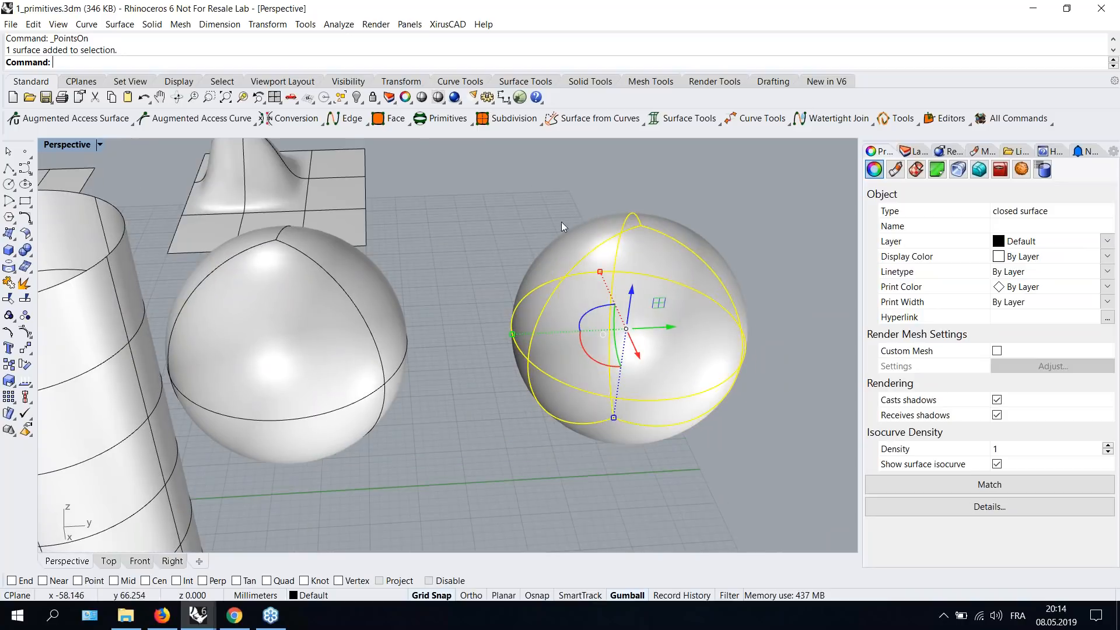
{"action": "left_click", "coordinate": [284, 124]}
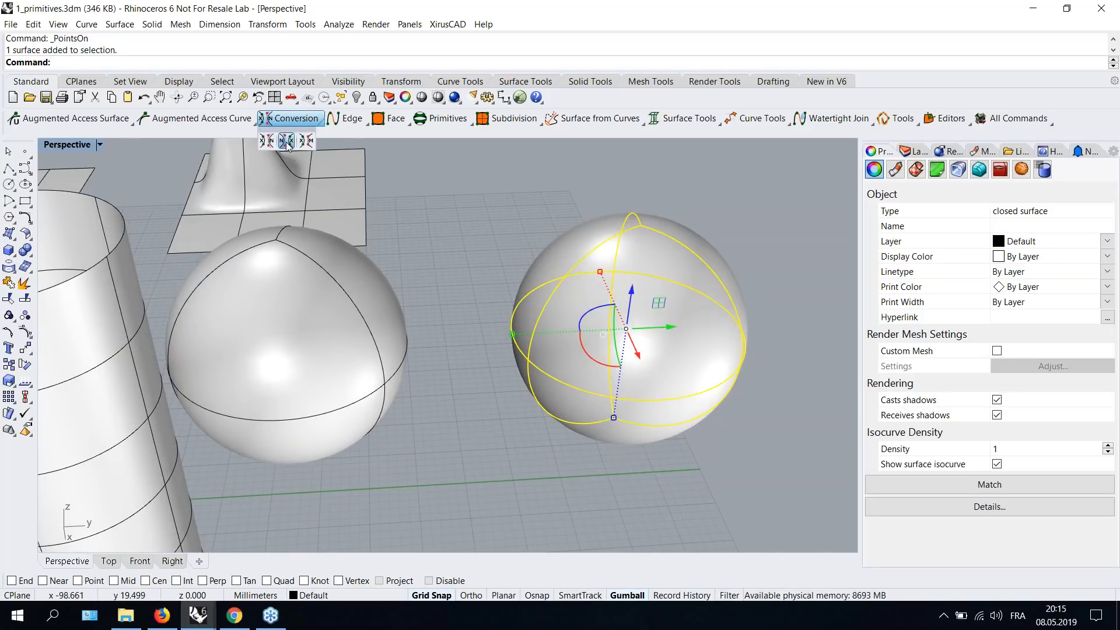
{"action": "left_click", "coordinate": [286, 141]}
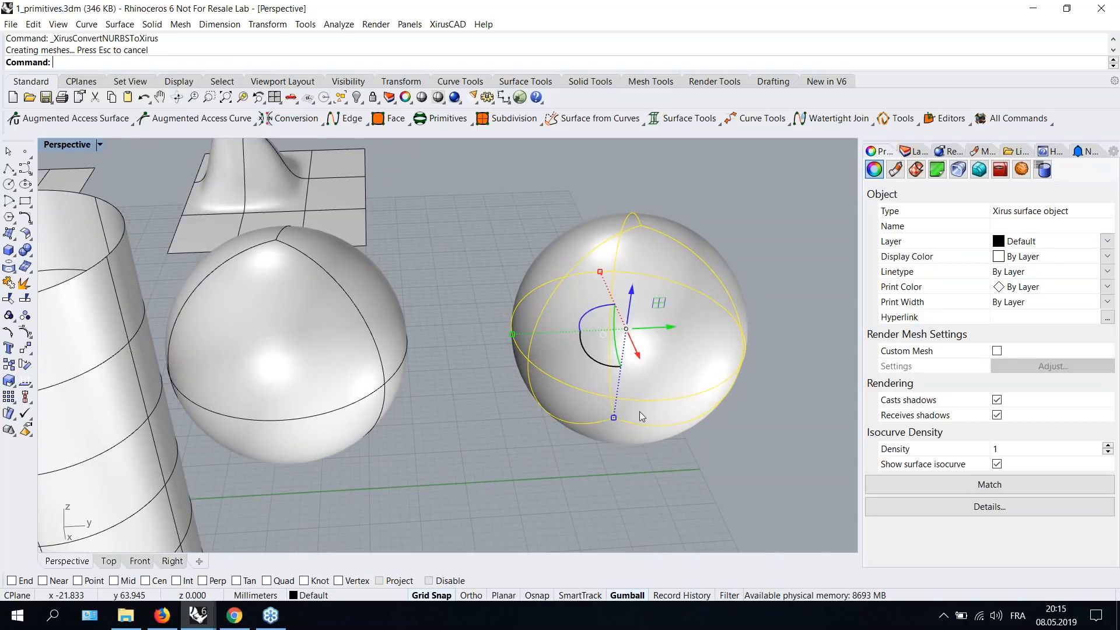
{"action": "right_click_drag", "start_coordinate": [639, 411], "coordinate": [730, 404]}
{"action": "left_click", "coordinate": [730, 404]}
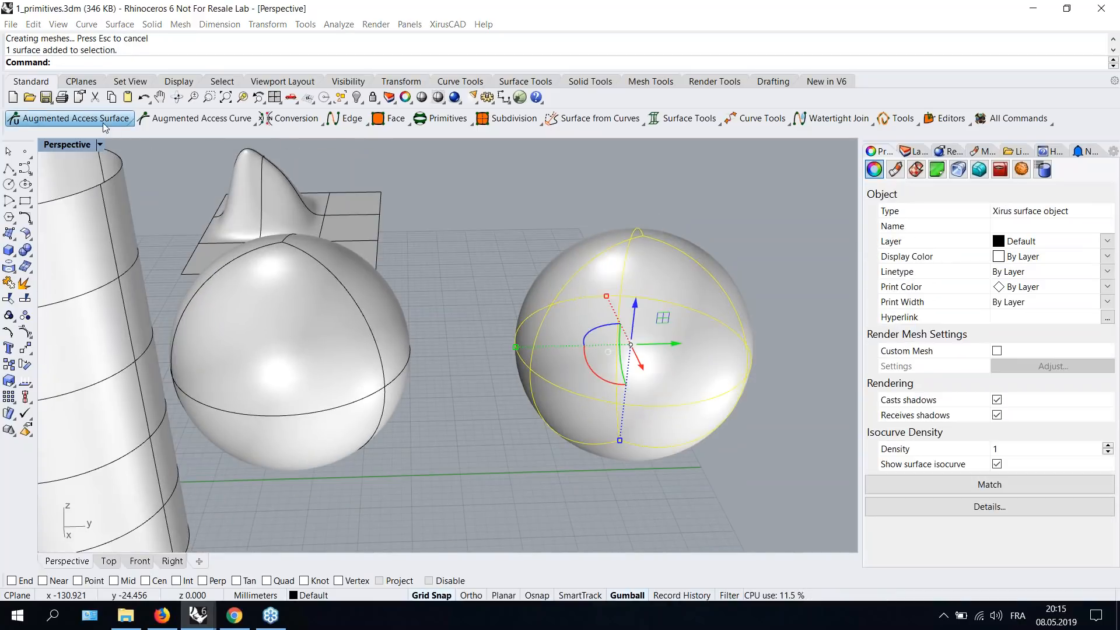
- Show the sphere's Xirus tangent planes and drag a point and its tangents to stretch the sphere into an egg shape
{"action": "left_click", "coordinate": [112, 123]}
{"action": "left_click", "coordinate": [66, 143]}
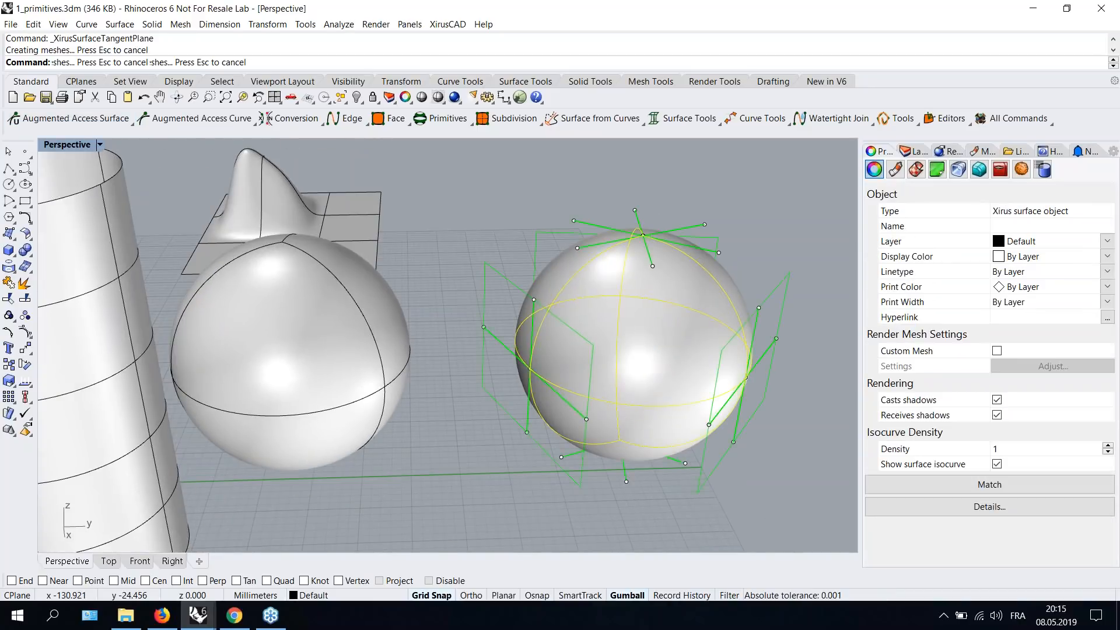
{"action": "right_click_drag", "start_coordinate": [578, 410], "coordinate": [590, 345]}
{"action": "left_click", "coordinate": [591, 337]}
{"action": "left_click_drag", "start_coordinate": [620, 309], "coordinate": [609, 376]}
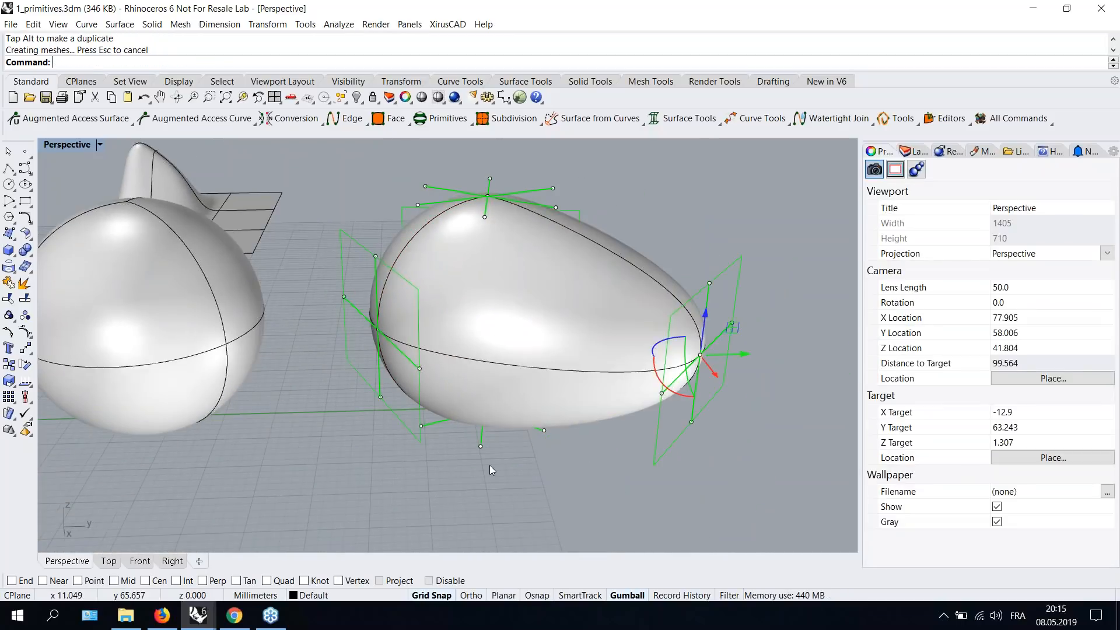
{"action": "right_click_drag", "start_coordinate": [330, 485], "coordinate": [390, 430]}
{"action": "scroll", "coordinate": [389, 428], "scroll_direction": "down", "scroll_amount": 5}
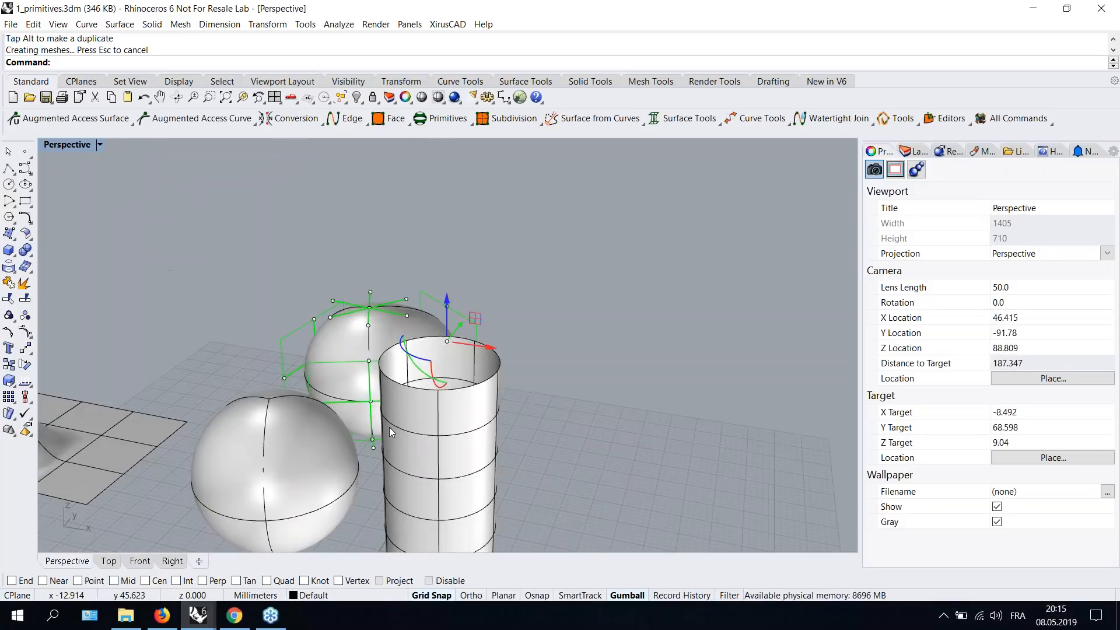
- Switch to the 2_ringSimple.3dm file and maximize the Perspective view
{"action": "mouse_move", "coordinate": [196, 613]}
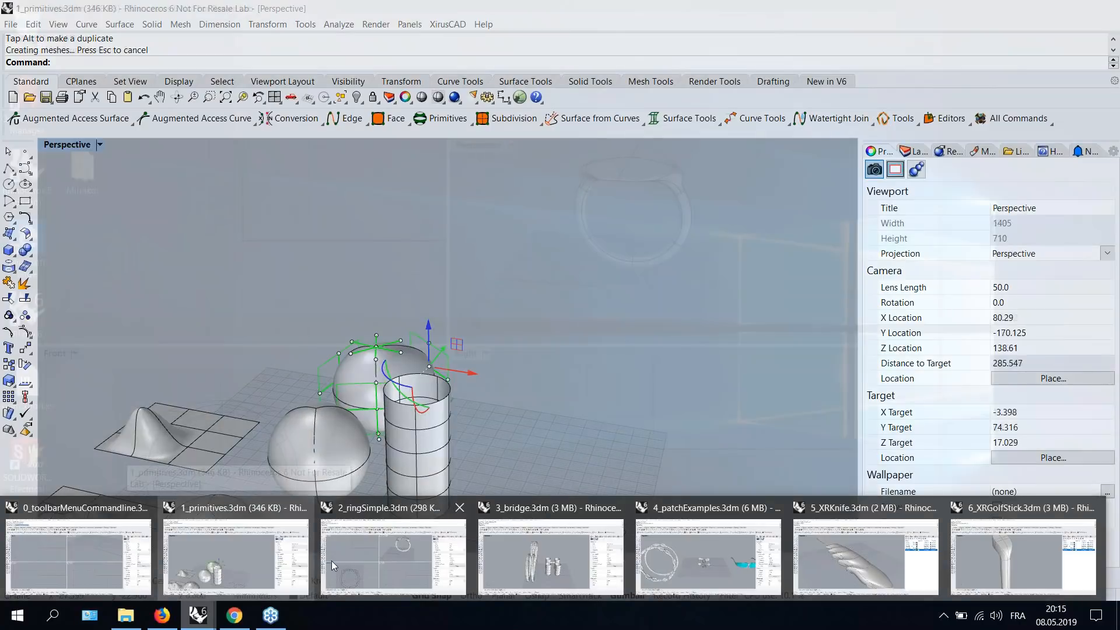
{"action": "left_click", "coordinate": [331, 561]}
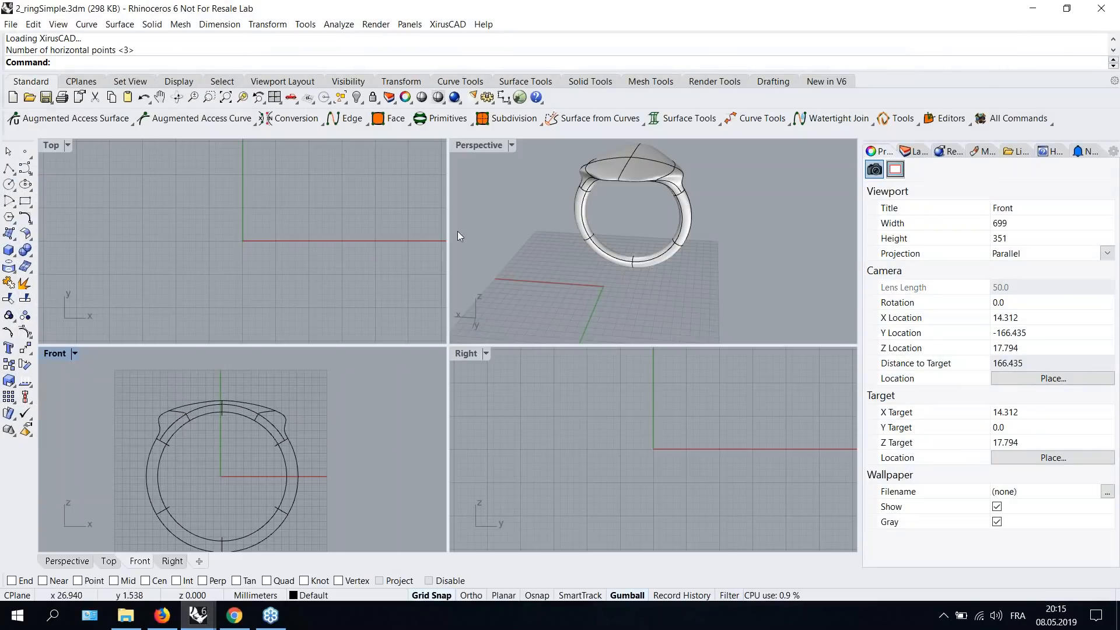
{"action": "double_click", "coordinate": [486, 145]}
{"action": "right_click_drag", "start_coordinate": [491, 347], "coordinate": [537, 378]}
{"action": "scroll", "coordinate": [497, 346], "scroll_direction": "down", "scroll_amount": 4}
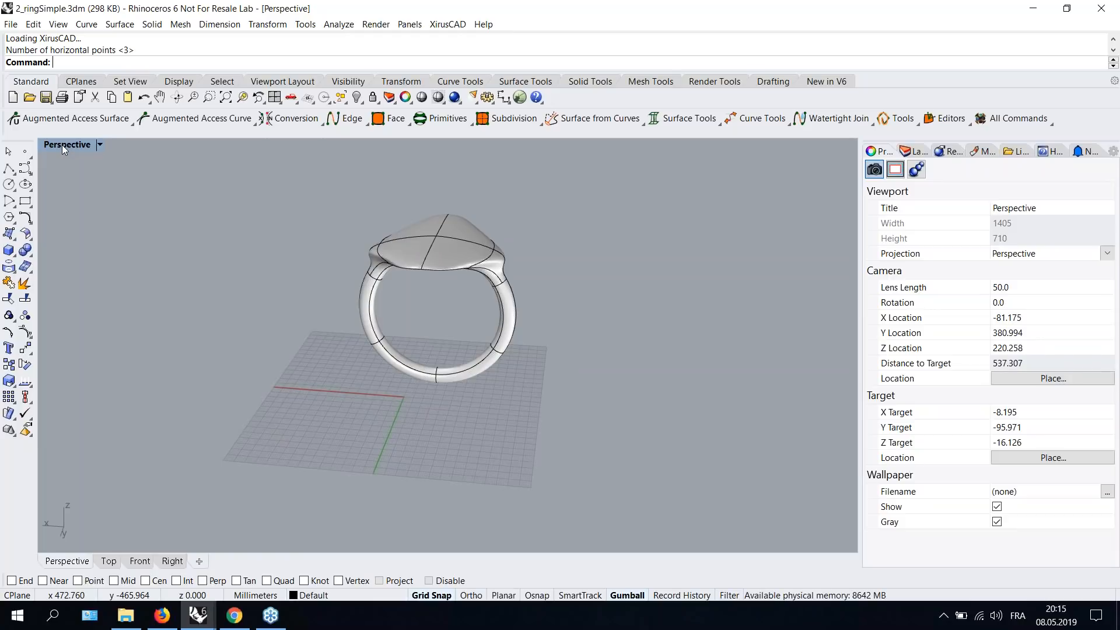
{"action": "right_click_drag", "start_coordinate": [407, 317], "coordinate": [443, 323]}
- Create a Xirus torus with 3 horizontal and 6 vertical points, centred at the origin in Front view, radius 50 mm, minor radius 5 mm
{"action": "left_click", "coordinate": [428, 120]}
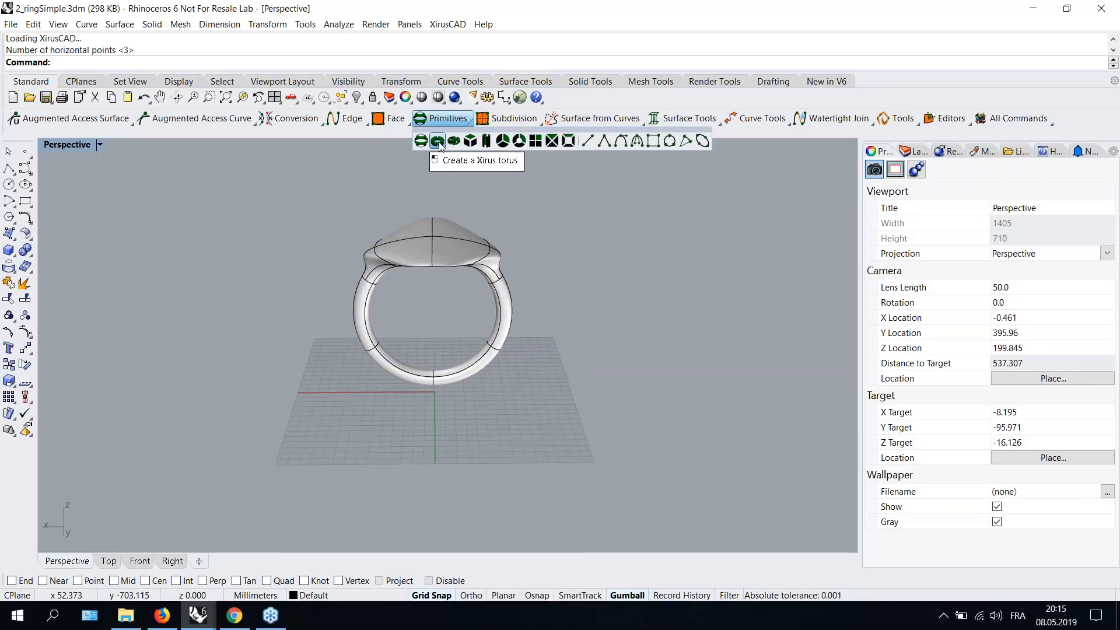
{"action": "left_click", "coordinate": [437, 141]}
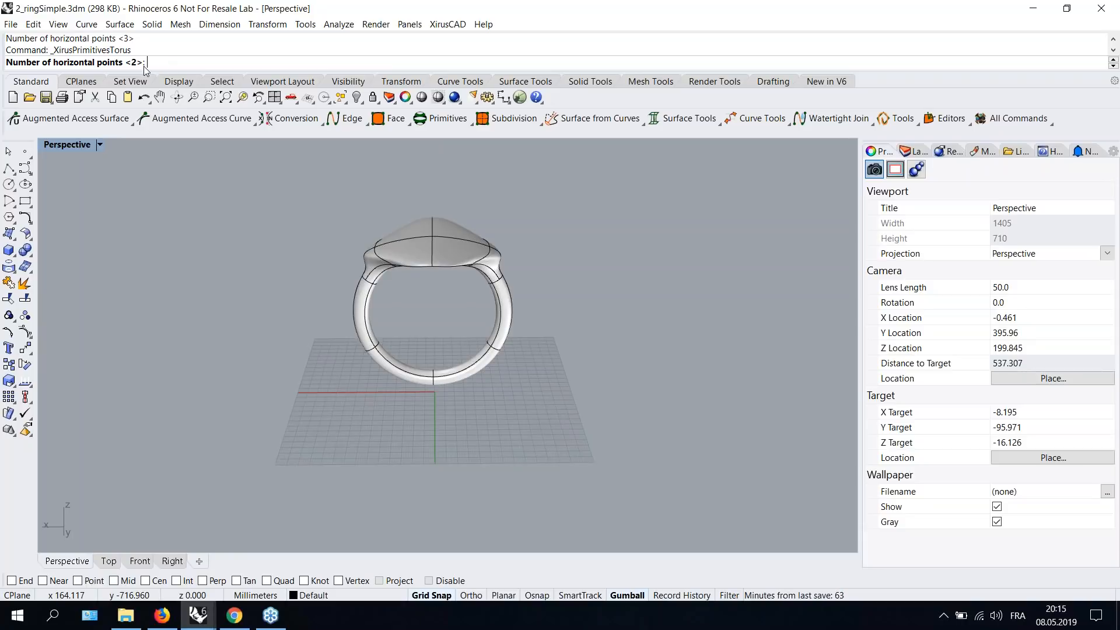
{"action": "type", "text": "3"}
{"action": "key", "text": "Return"}
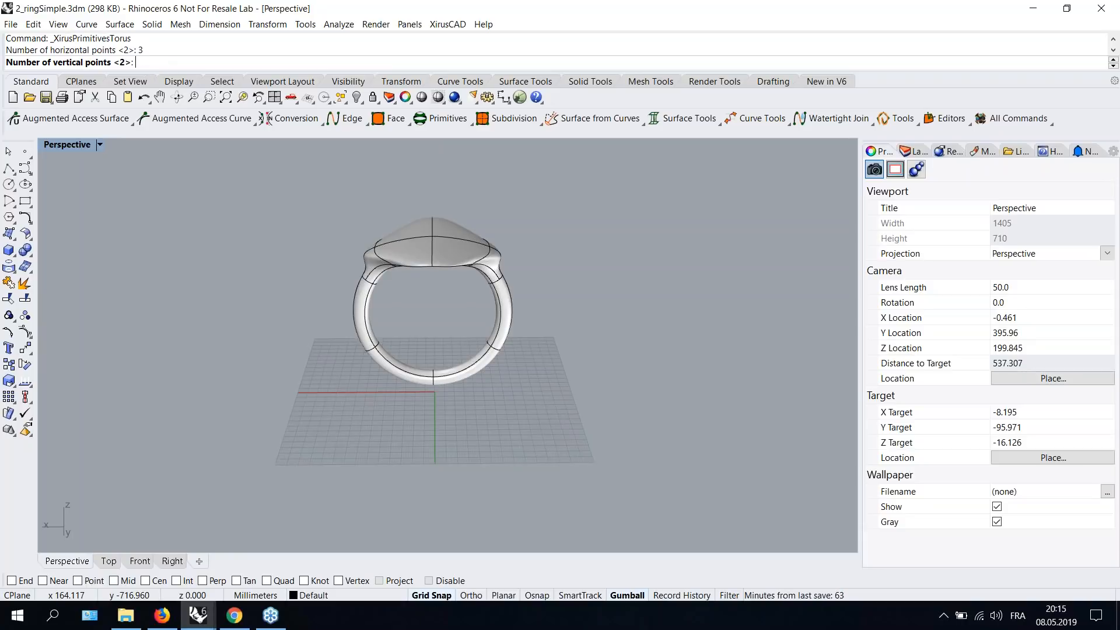
{"action": "type", "text": "6"}
{"action": "key", "text": "Return"}
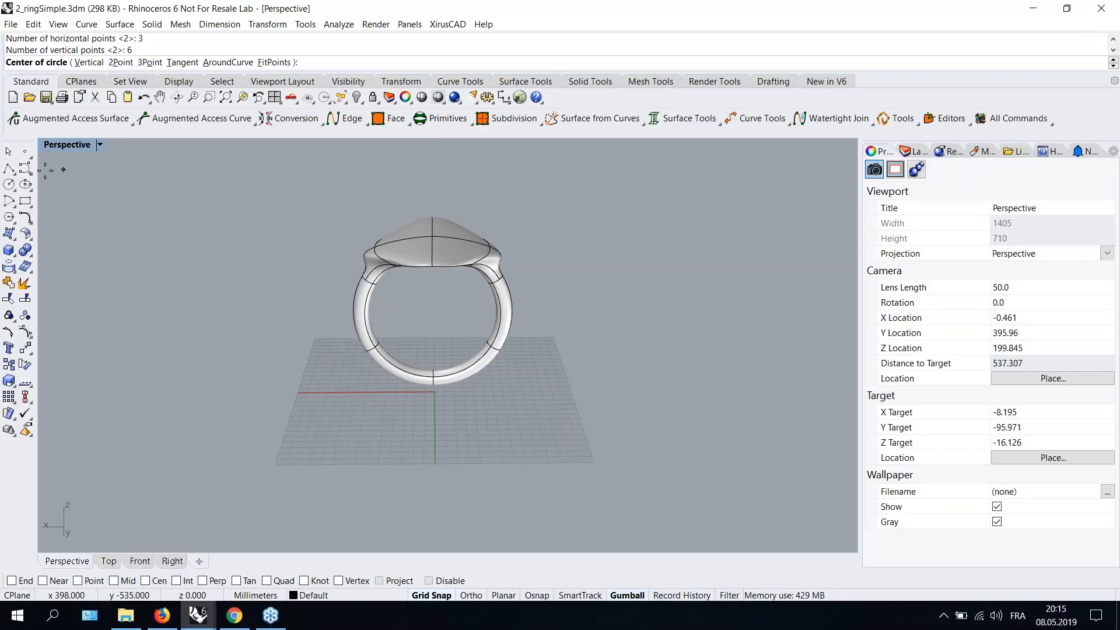
{"action": "double_click", "coordinate": [67, 145]}
{"action": "left_click", "coordinate": [62, 355]}
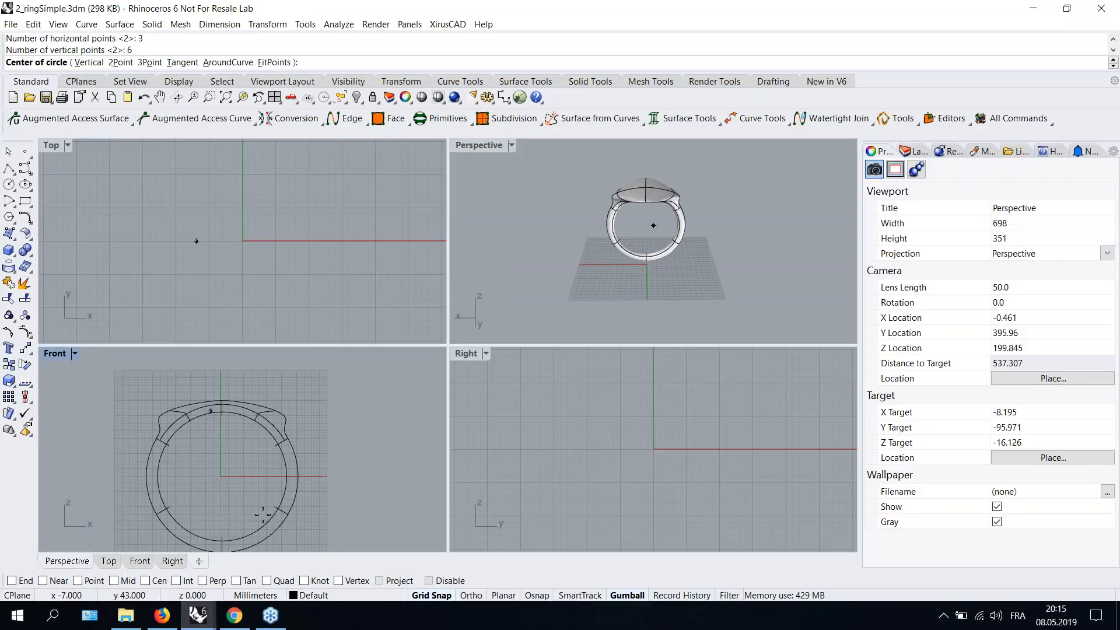
{"action": "double_click", "coordinate": [63, 355]}
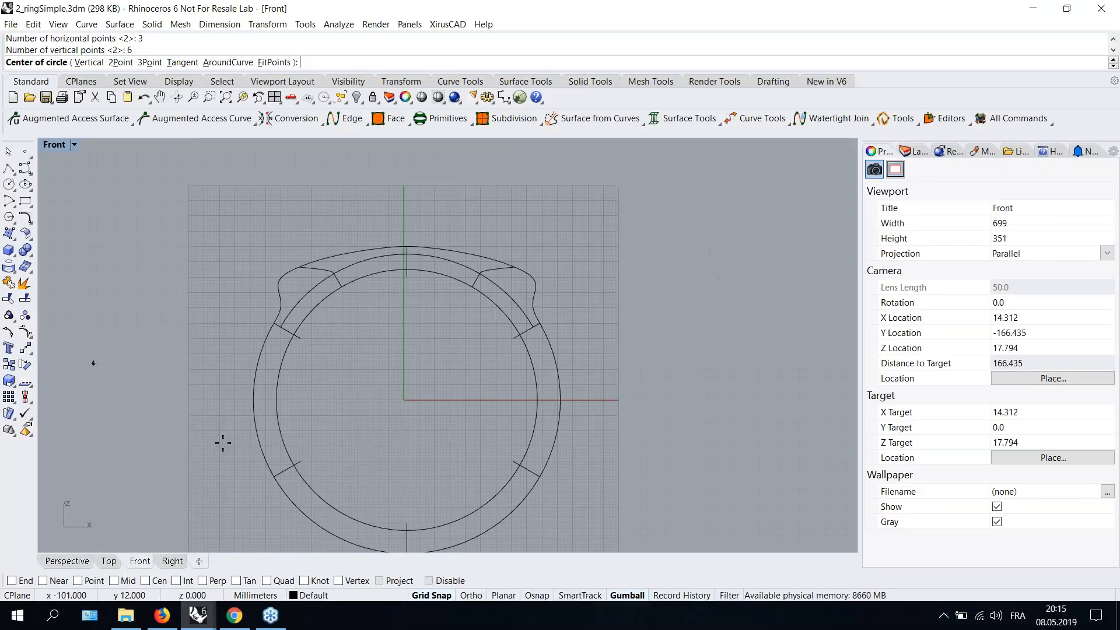
{"action": "left_click", "coordinate": [403, 399]}
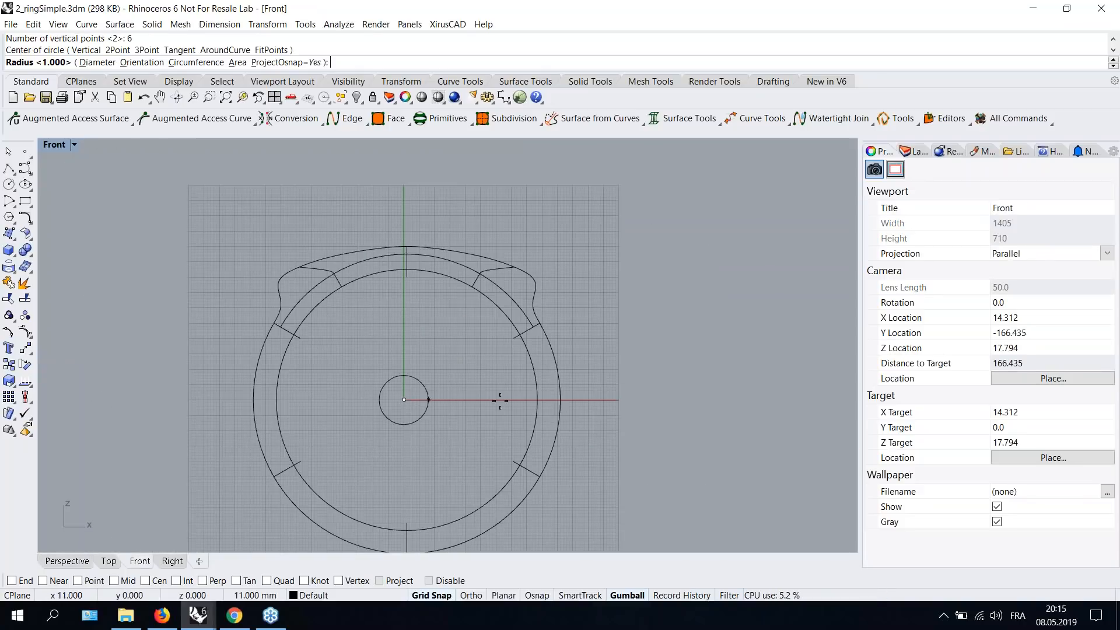
{"action": "left_click", "coordinate": [557, 402]}
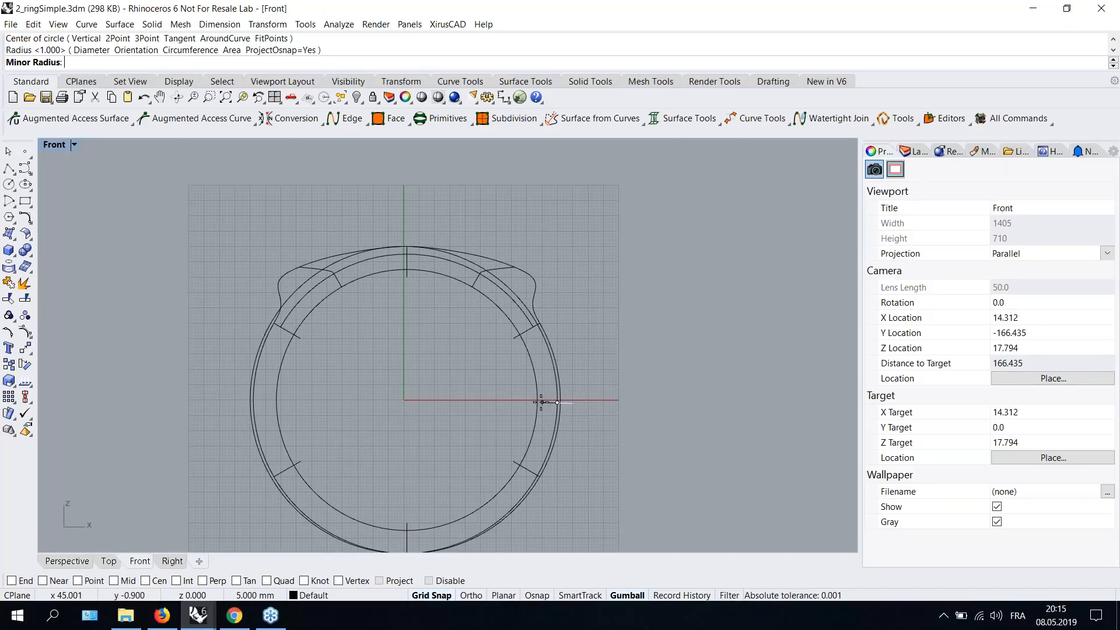
{"action": "left_click", "coordinate": [541, 401]}
- Select the new torus and rotate it 90 degrees with the gumball
{"action": "double_click", "coordinate": [58, 146]}
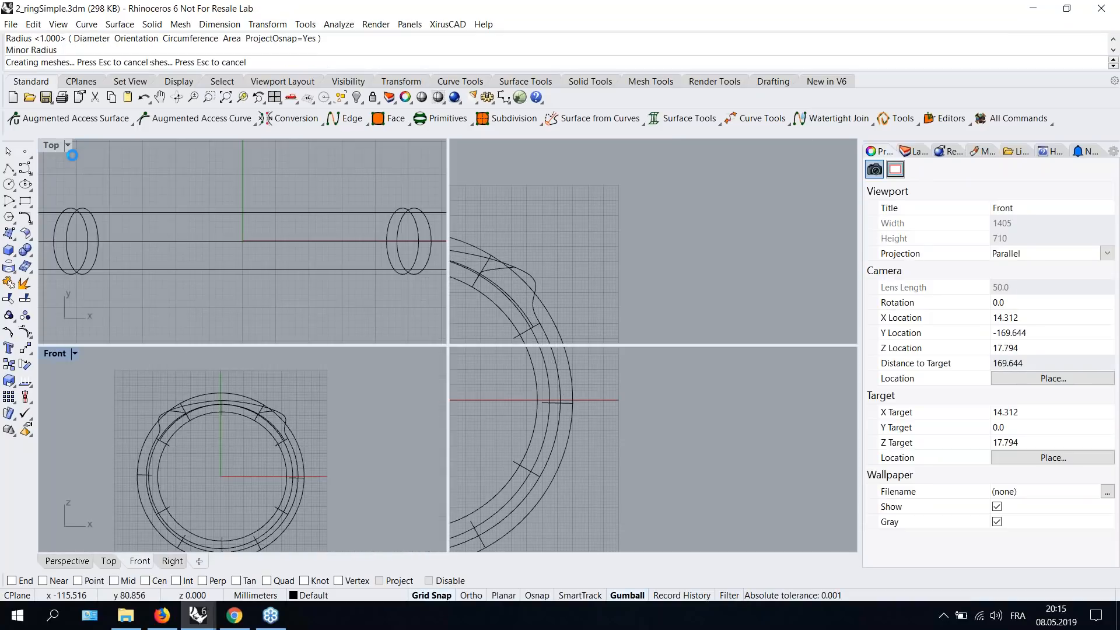
{"action": "double_click", "coordinate": [485, 146]}
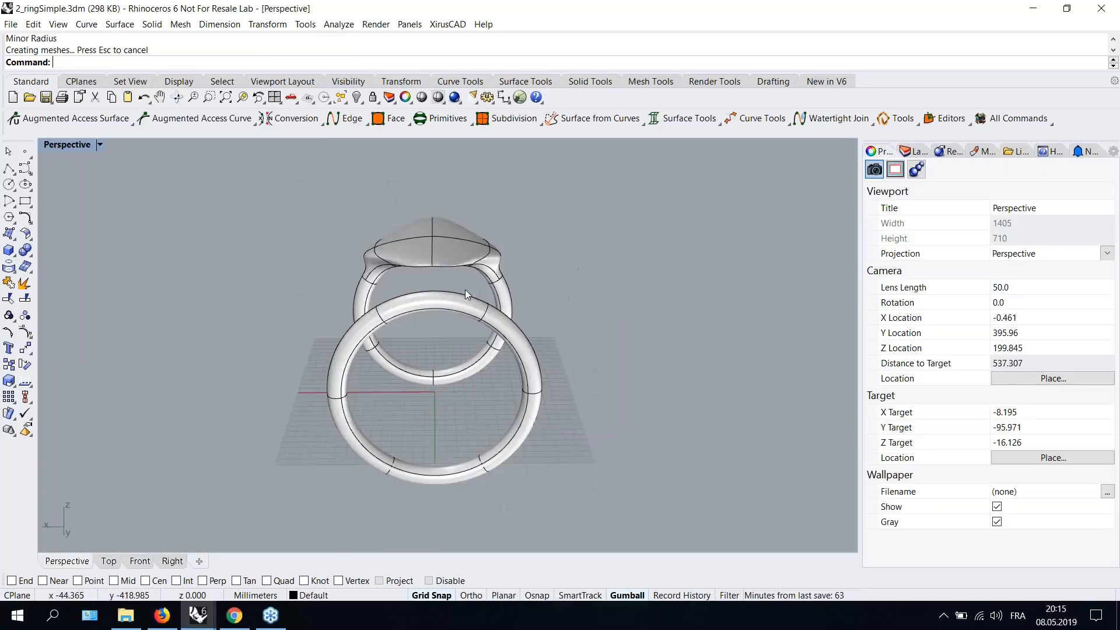
{"action": "right_click_drag", "start_coordinate": [464, 290], "coordinate": [586, 338]}
{"action": "scroll", "coordinate": [527, 340], "scroll_direction": "up", "scroll_amount": 5}
{"action": "left_click", "coordinate": [526, 334]}
{"action": "left_click", "coordinate": [644, 344]}
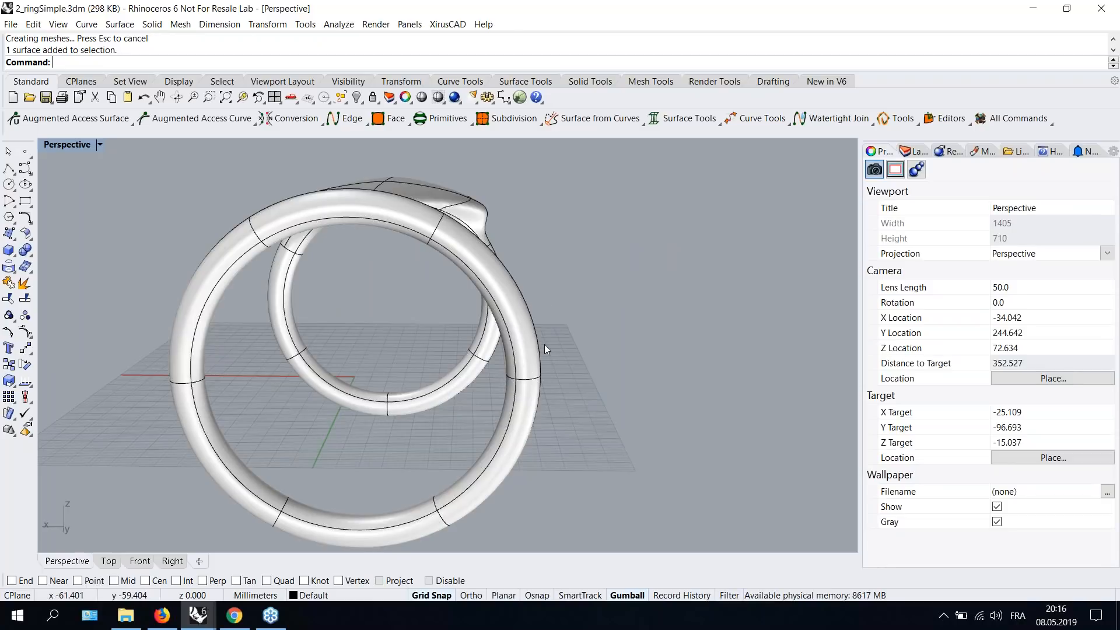
{"action": "left_click", "coordinate": [530, 359]}
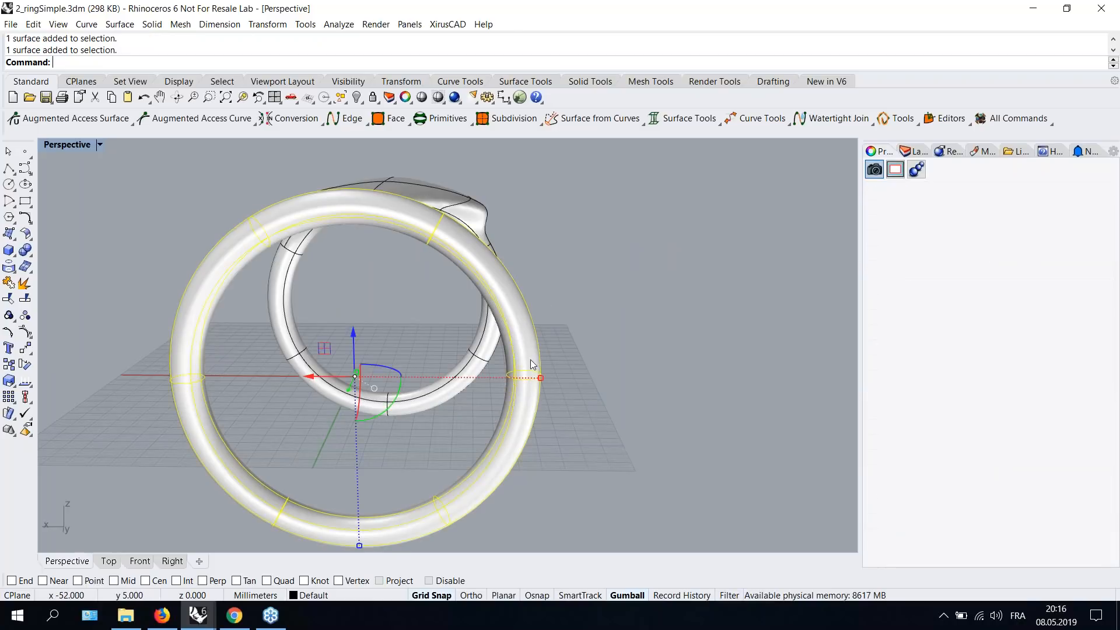
{"action": "left_click", "coordinate": [369, 417]}
{"action": "type", "text": "90"}
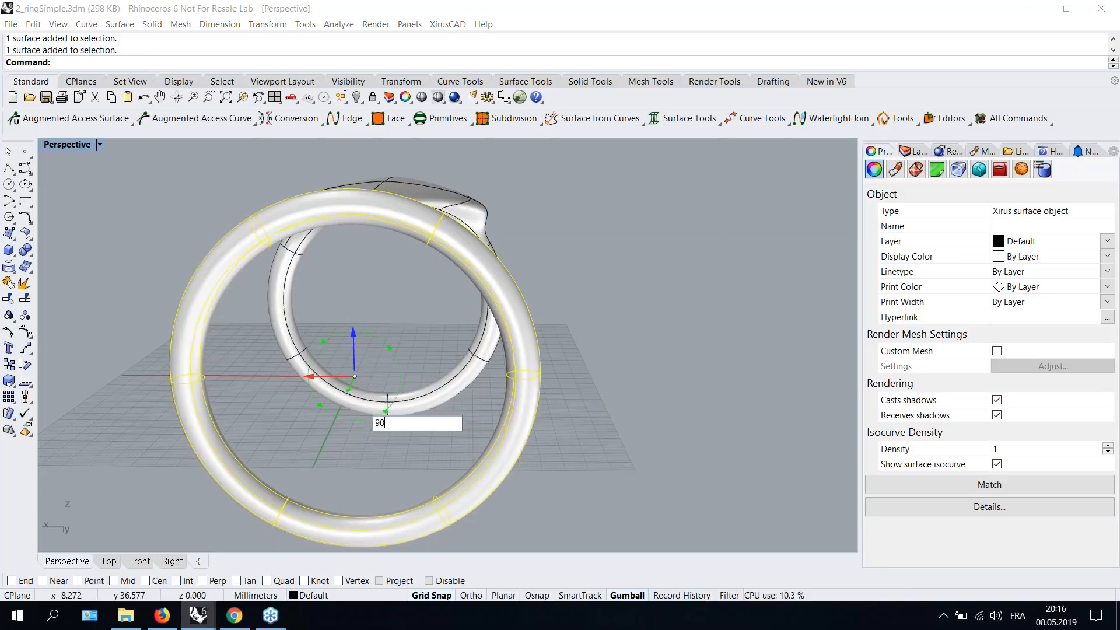
{"action": "key", "text": "Return"}
- Move the rotated torus away from the existing ring
{"action": "left_click", "coordinate": [662, 380]}
{"action": "right_click_drag", "start_coordinate": [662, 379], "coordinate": [443, 482]}
{"action": "right_click_drag", "start_coordinate": [331, 289], "coordinate": [428, 271], "text": "shift"}
{"action": "left_click", "coordinate": [360, 279]}
- Show the torus's Xirus tangent planes and drag one surface point far outward to pull out a broad top
{"action": "left_click", "coordinate": [70, 119]}
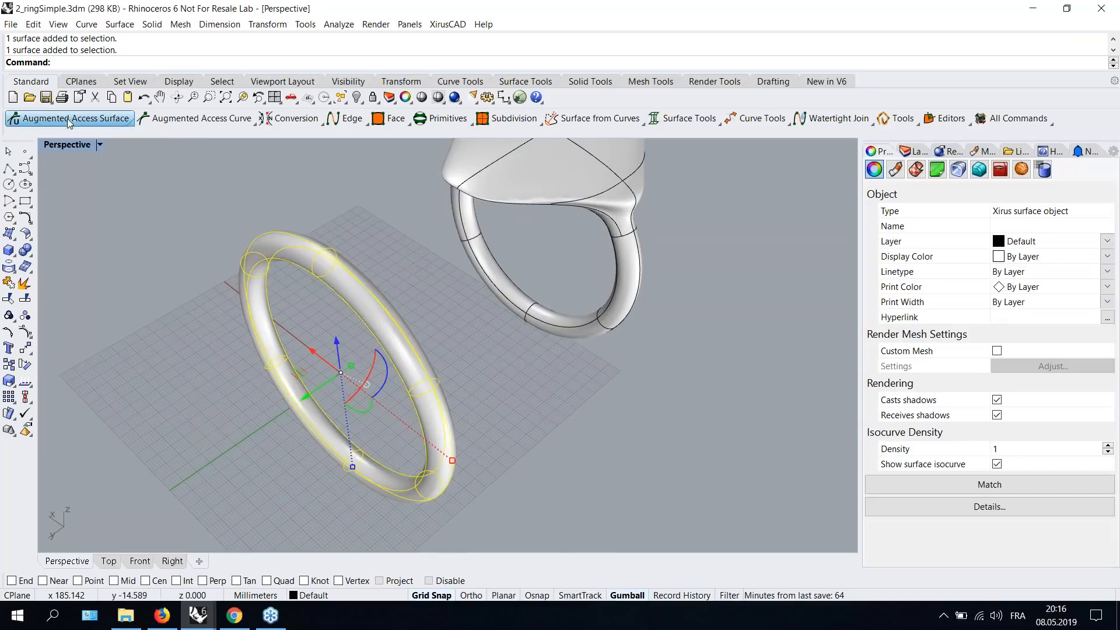
{"action": "left_click", "coordinate": [50, 144]}
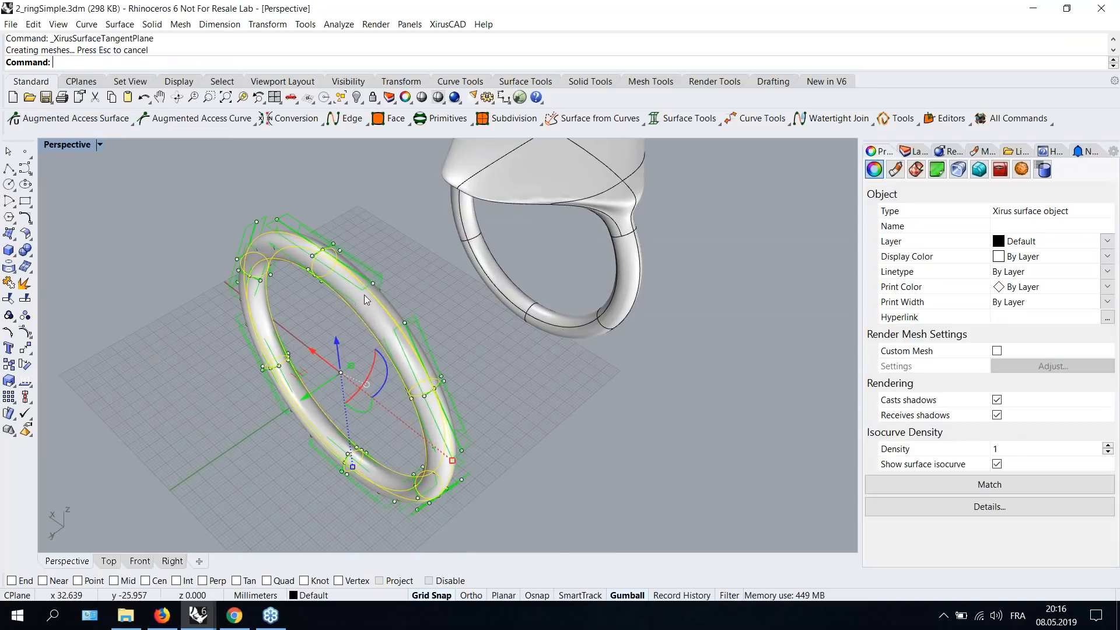
{"action": "right_click_drag", "start_coordinate": [446, 277], "coordinate": [383, 287]}
{"action": "scroll", "coordinate": [309, 212], "scroll_direction": "up", "scroll_amount": 6}
{"action": "left_click", "coordinate": [265, 223]}
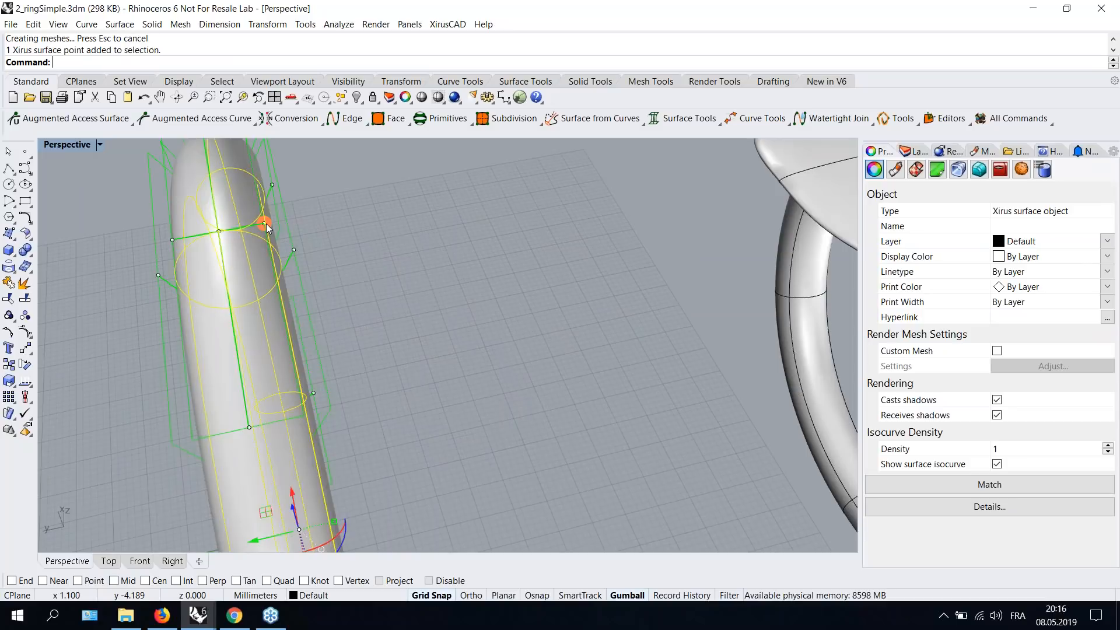
{"action": "left_click_drag", "start_coordinate": [264, 223], "coordinate": [624, 198]}
{"action": "right_click_drag", "start_coordinate": [408, 315], "coordinate": [520, 328]}
{"action": "scroll", "coordinate": [485, 284], "scroll_direction": "up", "scroll_amount": 4}
{"action": "scroll", "coordinate": [485, 284], "scroll_direction": "down", "scroll_amount": 10}
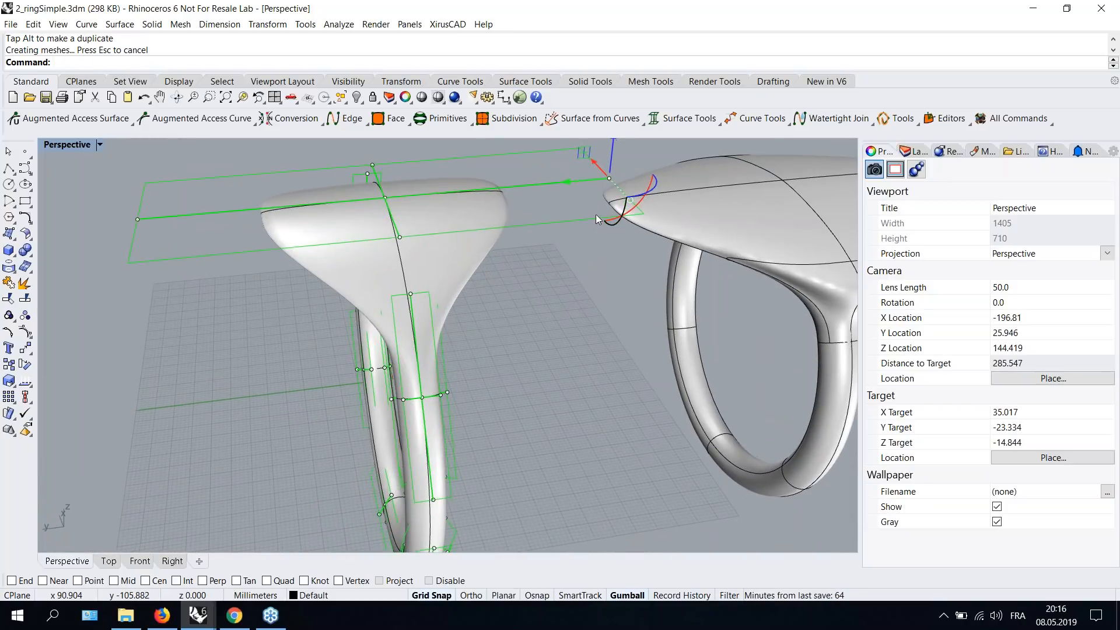
- Drag the pulled point's tangent handles and neighbouring points to shape the stretched section into a ring bezel
{"action": "left_click_drag", "start_coordinate": [568, 181], "coordinate": [717, 169]}
{"action": "right_click_drag", "start_coordinate": [554, 296], "coordinate": [456, 387]}
{"action": "right_click_drag", "start_coordinate": [456, 387], "coordinate": [518, 260]}
{"action": "scroll", "coordinate": [516, 230], "scroll_direction": "up", "scroll_amount": 4}
{"action": "left_click", "coordinate": [517, 229]}
{"action": "right_click_drag", "start_coordinate": [562, 333], "coordinate": [320, 344]}
{"action": "left_click", "coordinate": [240, 285]}
{"action": "left_click_drag", "start_coordinate": [285, 270], "coordinate": [385, 275]}
{"action": "right_click_drag", "start_coordinate": [396, 362], "coordinate": [386, 301]}
{"action": "scroll", "coordinate": [519, 461], "scroll_direction": "down", "scroll_amount": 8}
{"action": "right_click_drag", "start_coordinate": [494, 347], "coordinate": [537, 362]}
{"action": "right_click_drag", "start_coordinate": [616, 324], "coordinate": [464, 269]}
{"action": "right_click_drag", "start_coordinate": [465, 270], "coordinate": [629, 334]}
{"action": "key", "text": "Escape"}
{"action": "key", "text": "Escape"}
- Preview the reshaped ring with the EMap environment-map display and inspect it from several angles
{"action": "left_click", "coordinate": [400, 303]}
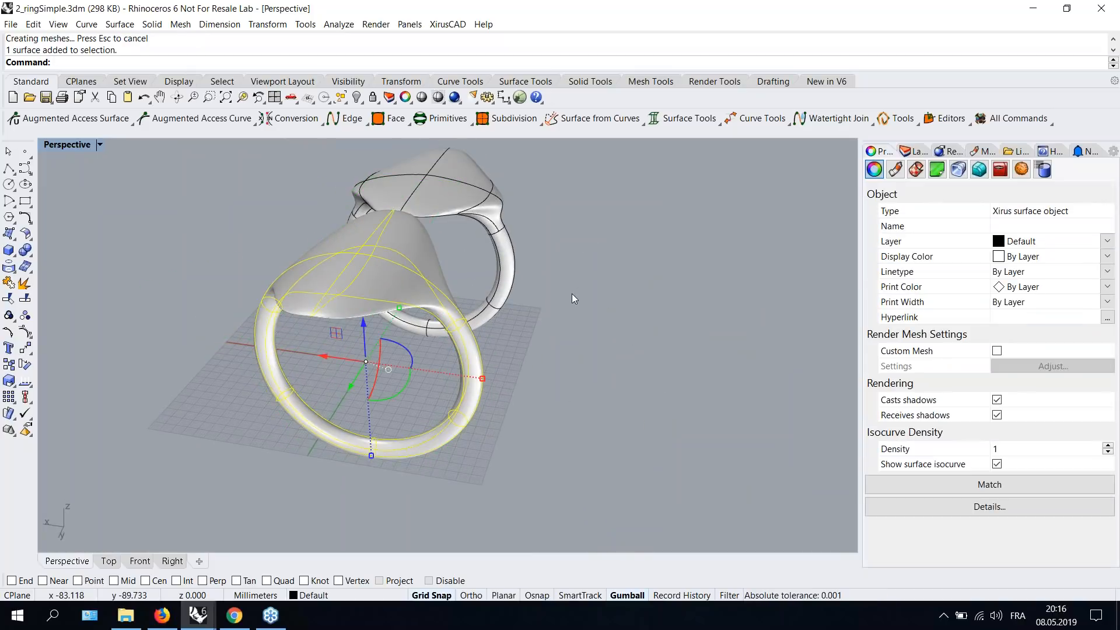
{"action": "type", "text": "EMap"}
{"action": "key", "text": "Return"}
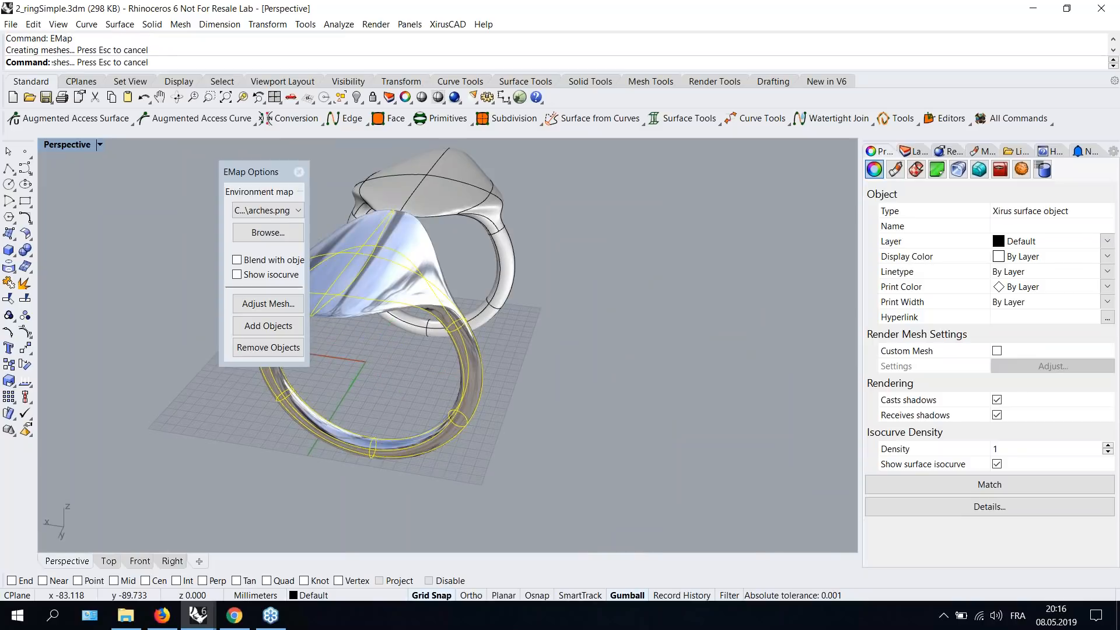
{"action": "left_click_drag", "start_coordinate": [256, 172], "coordinate": [162, 176]}
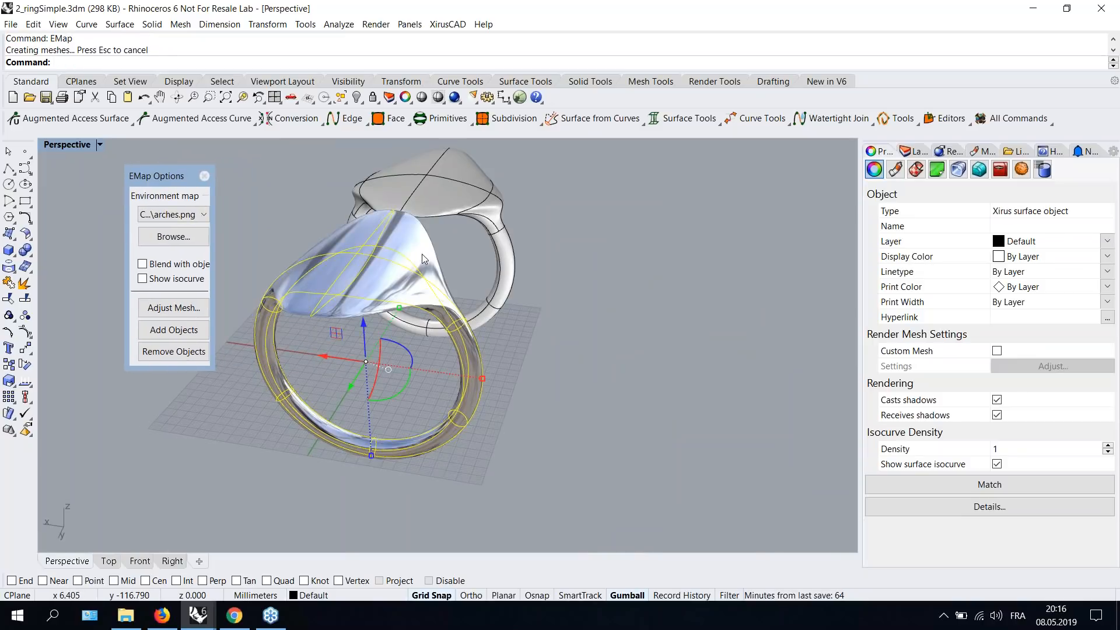
{"action": "scroll", "coordinate": [424, 253], "scroll_direction": "down", "scroll_amount": 3}
{"action": "scroll", "coordinate": [407, 260], "scroll_direction": "up", "scroll_amount": 7}
{"action": "mouse_move", "coordinate": [446, 273]}
{"action": "right_mouse_down"}
{"action": "mouse_move", "coordinate": [414, 226]}
{"action": "mouse_move", "coordinate": [475, 282]}
{"action": "mouse_move", "coordinate": [448, 324]}
{"action": "right_mouse_up"}
{"action": "scroll", "coordinate": [186, 215], "scroll_direction": "down", "scroll_amount": 1}
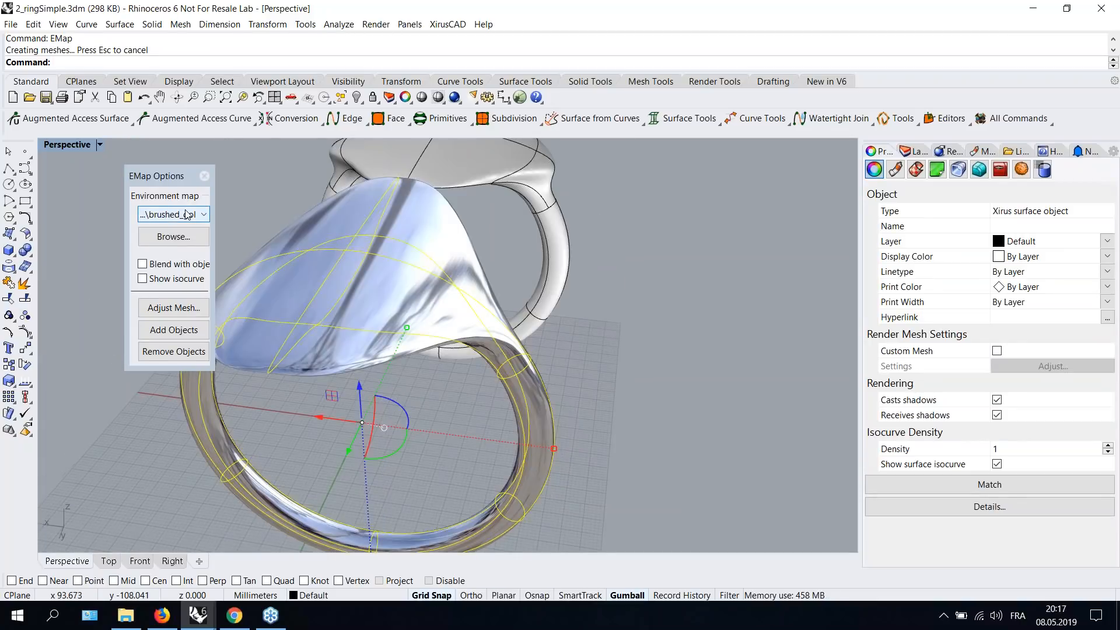
- Compare the brushed, polished and arches environment maps in the EMap preview, then close the EMap options
{"action": "scroll", "coordinate": [187, 214], "scroll_direction": "down", "scroll_amount": 2}
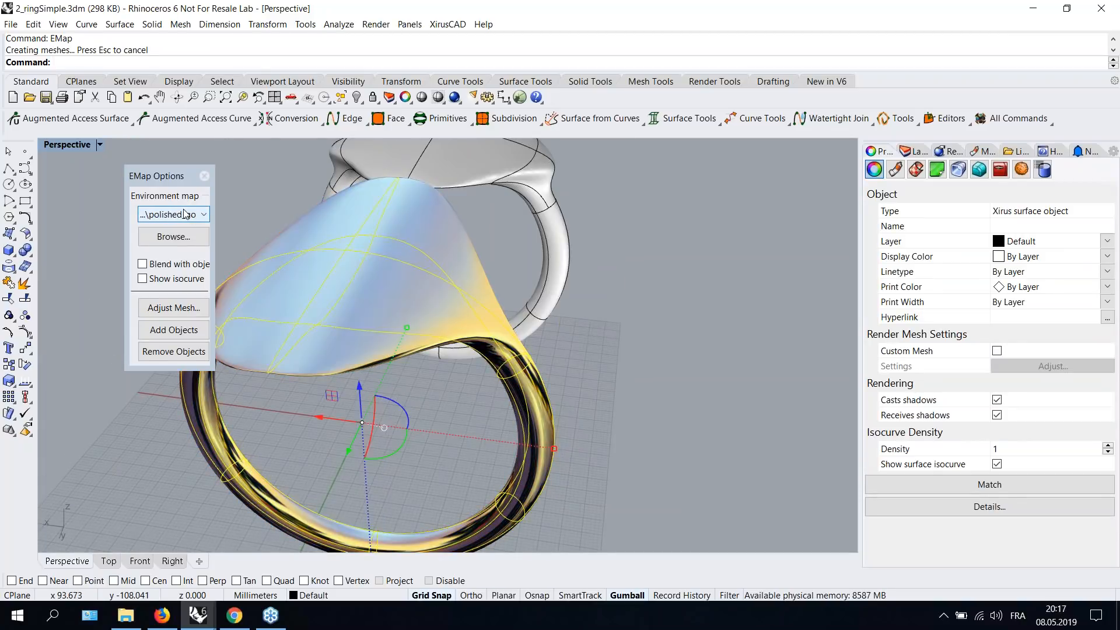
{"action": "scroll", "coordinate": [185, 214], "scroll_direction": "up", "scroll_amount": 2}
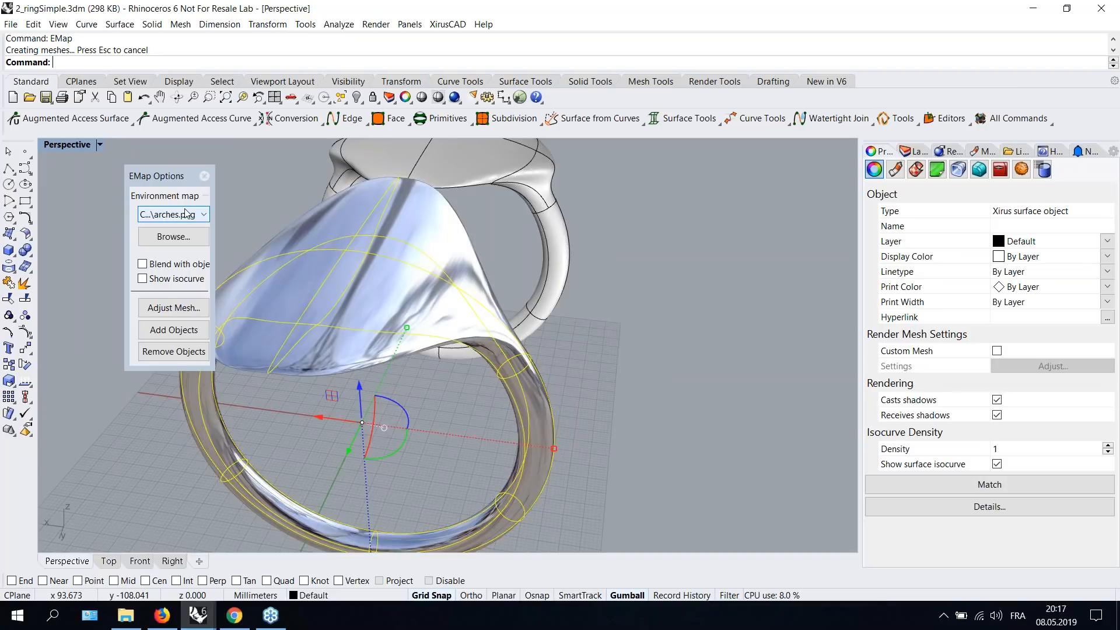
{"action": "left_click", "coordinate": [204, 178]}
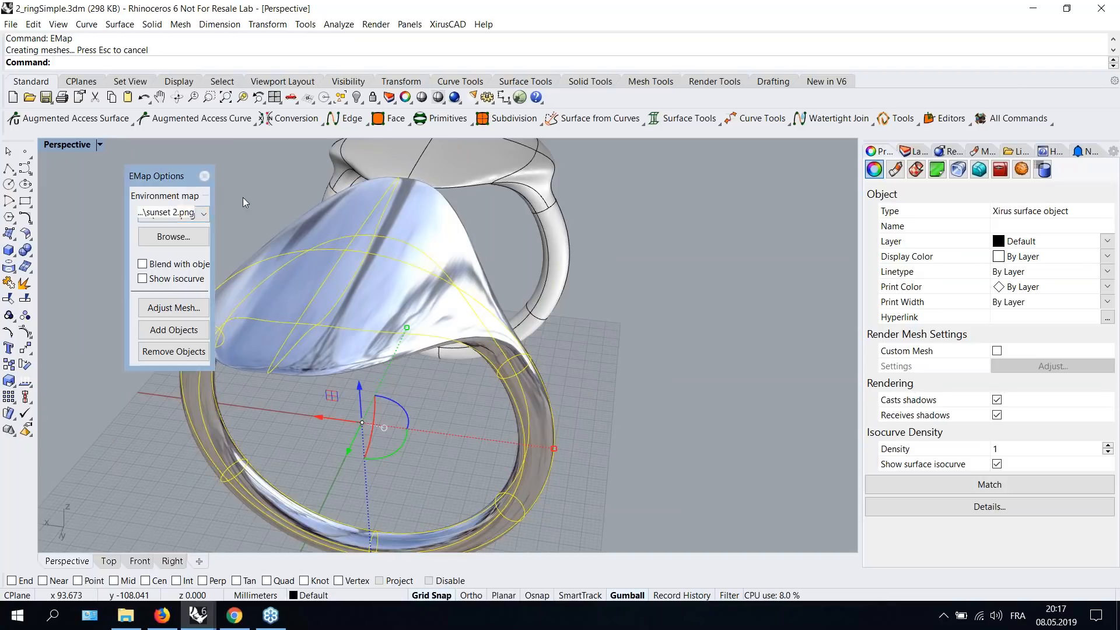
- Subdivide the faces across the top of the reshaped ring bezel with the Xirus face subdivide tool
{"action": "left_click", "coordinate": [691, 361]}
{"action": "right_click_drag", "start_coordinate": [691, 362], "coordinate": [534, 362]}
{"action": "scroll", "coordinate": [515, 306], "scroll_direction": "up", "scroll_amount": 2}
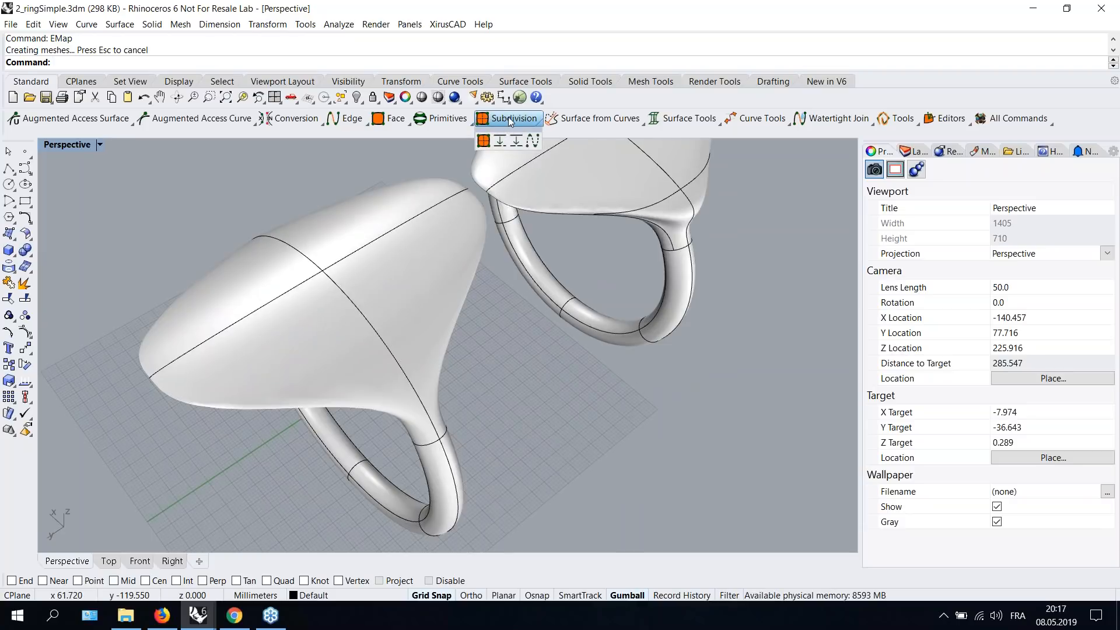
{"action": "left_click", "coordinate": [498, 145]}
{"action": "left_click", "coordinate": [320, 358]}
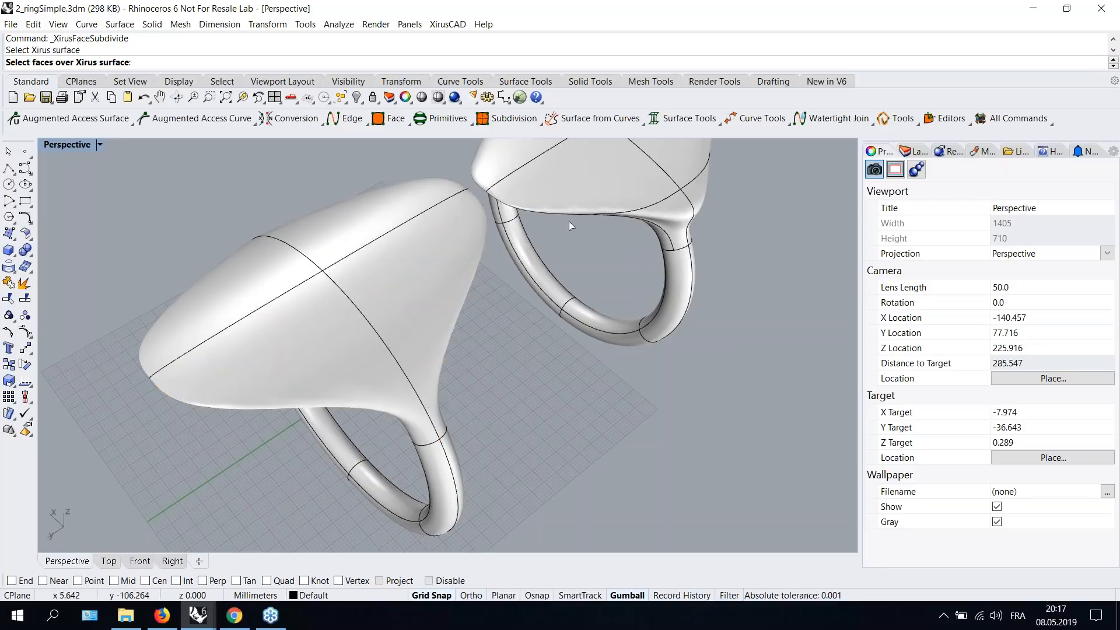
{"action": "right_click_drag", "start_coordinate": [480, 365], "coordinate": [577, 474]}
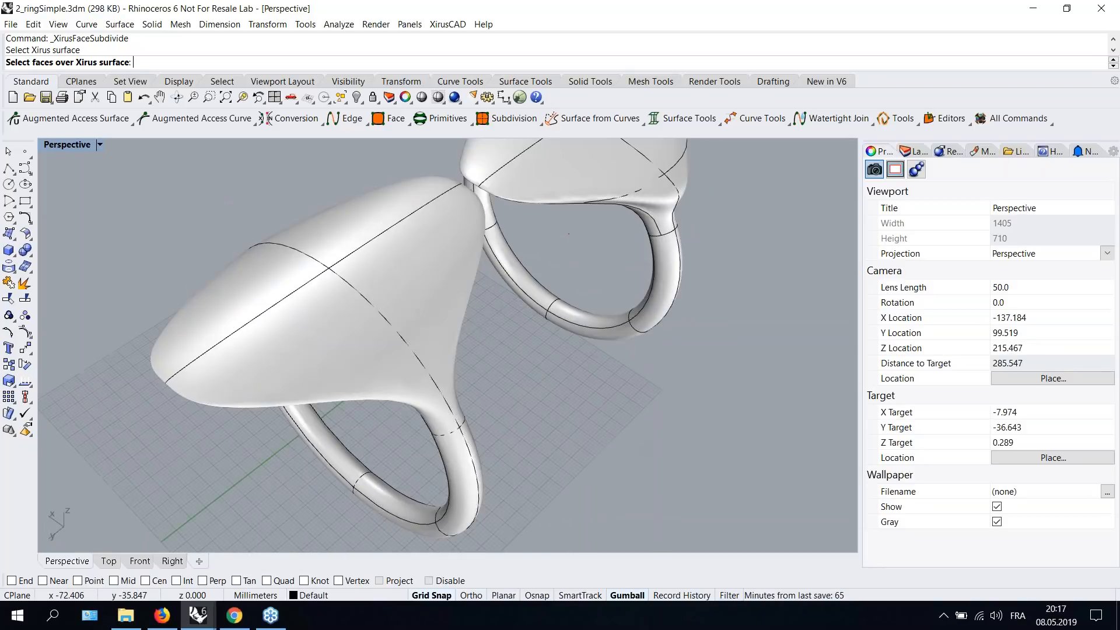
{"action": "left_click", "coordinate": [337, 367]}
{"action": "left_click", "coordinate": [418, 275]}
{"action": "left_click", "coordinate": [294, 280]}
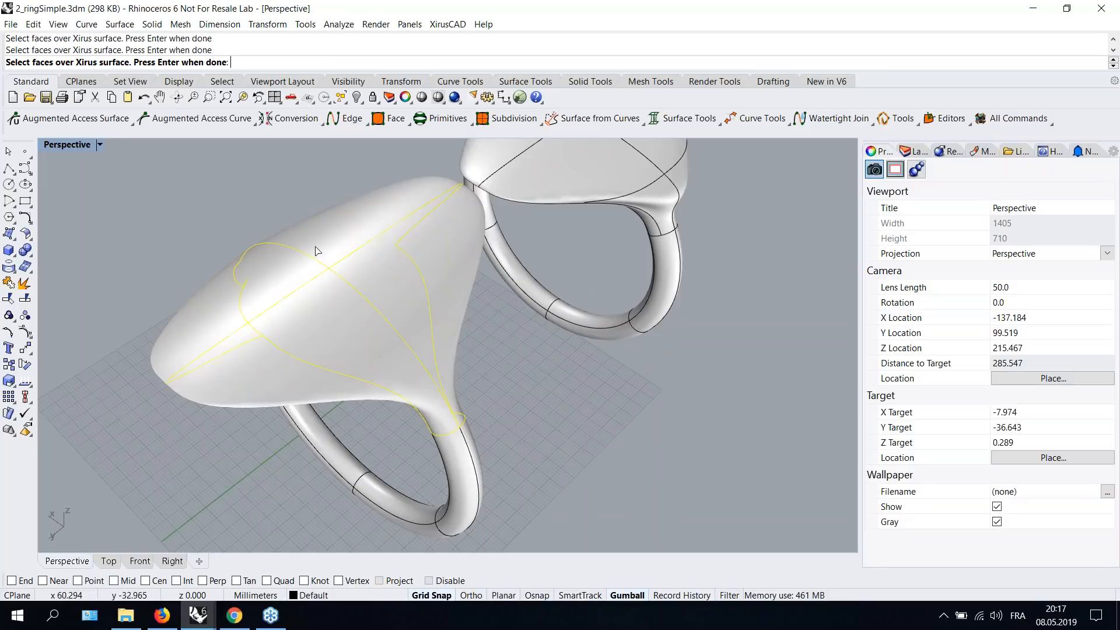
{"action": "right_click_drag", "start_coordinate": [332, 324], "coordinate": [365, 305]}
{"action": "key", "text": "Return"}
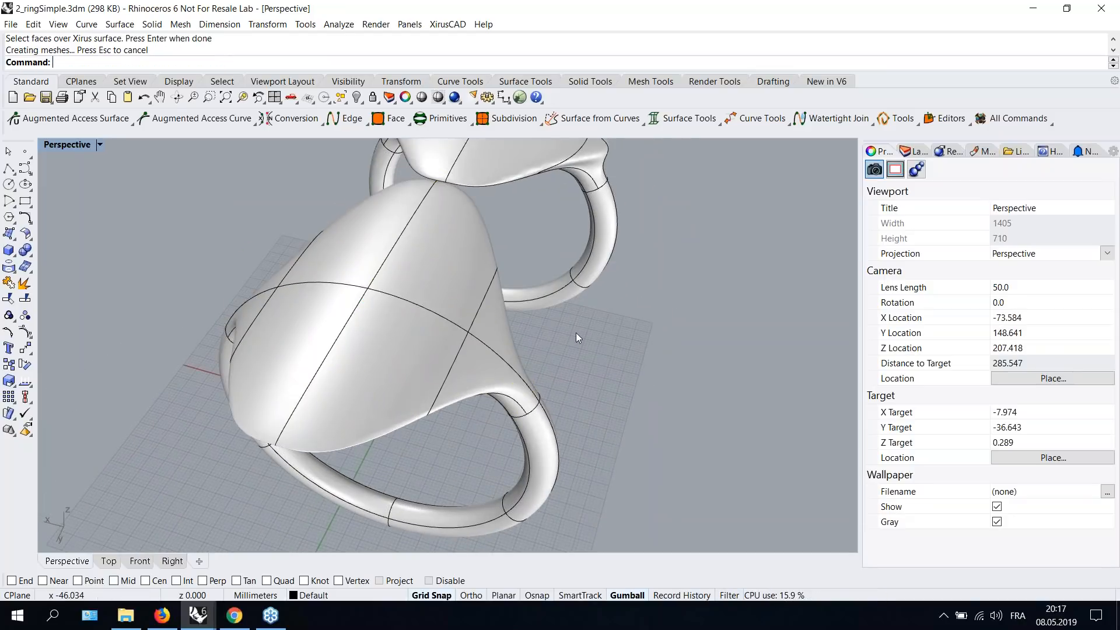
- Select the subdivided ring surface and display its Xirus surface points for editing
{"action": "right_click_drag", "start_coordinate": [584, 320], "coordinate": [271, 265]}
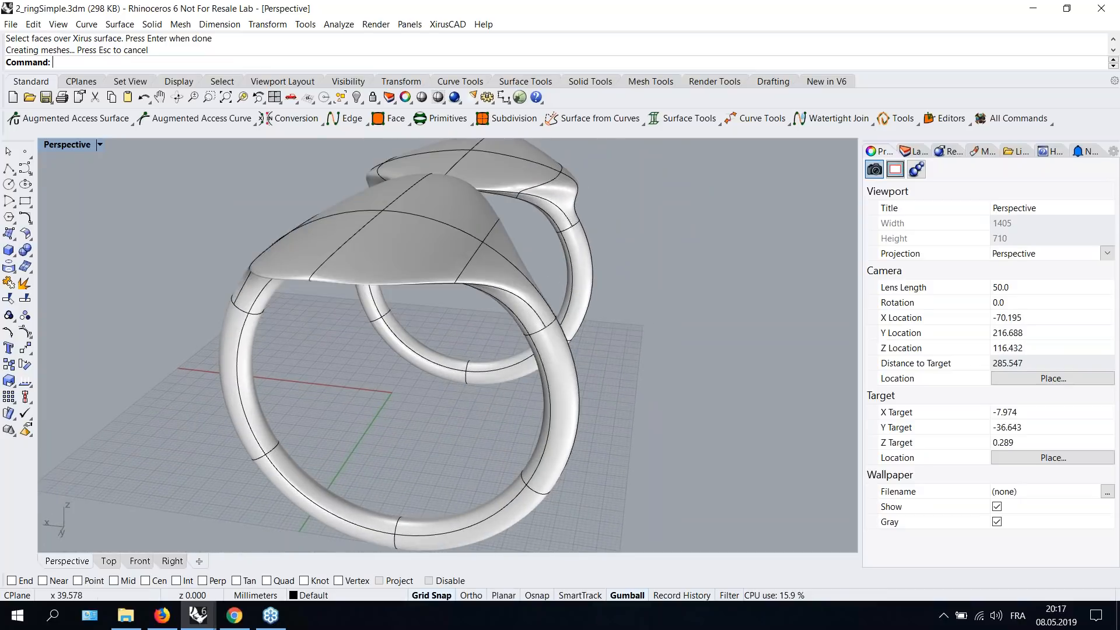
{"action": "right_click_drag", "start_coordinate": [354, 310], "coordinate": [396, 330]}
{"action": "left_click", "coordinate": [399, 329]}
{"action": "left_click", "coordinate": [593, 312]}
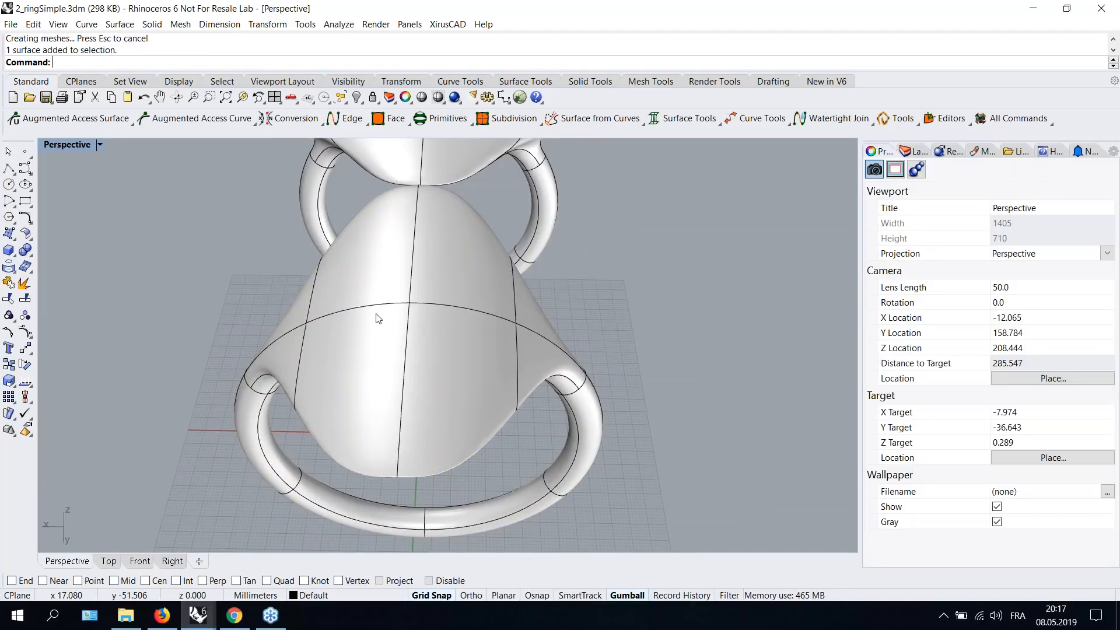
{"action": "right_click_drag", "start_coordinate": [607, 292], "coordinate": [630, 315]}
{"action": "right_click_drag", "start_coordinate": [308, 376], "coordinate": [402, 315]}
{"action": "left_click", "coordinate": [410, 310]}
{"action": "left_click", "coordinate": [70, 118]}
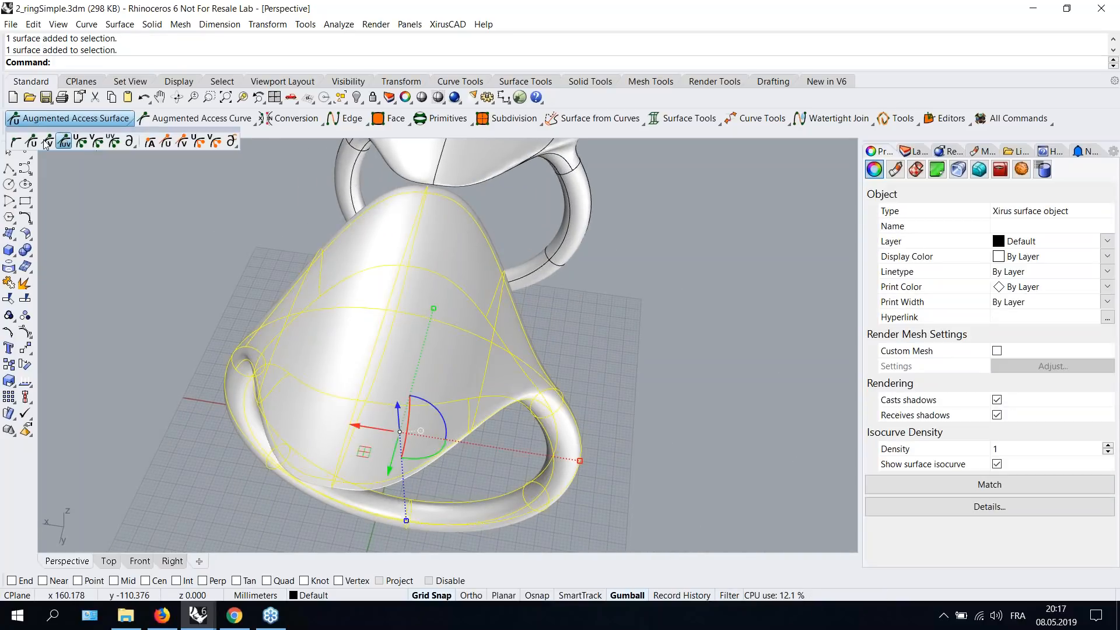
{"action": "left_click", "coordinate": [17, 143]}
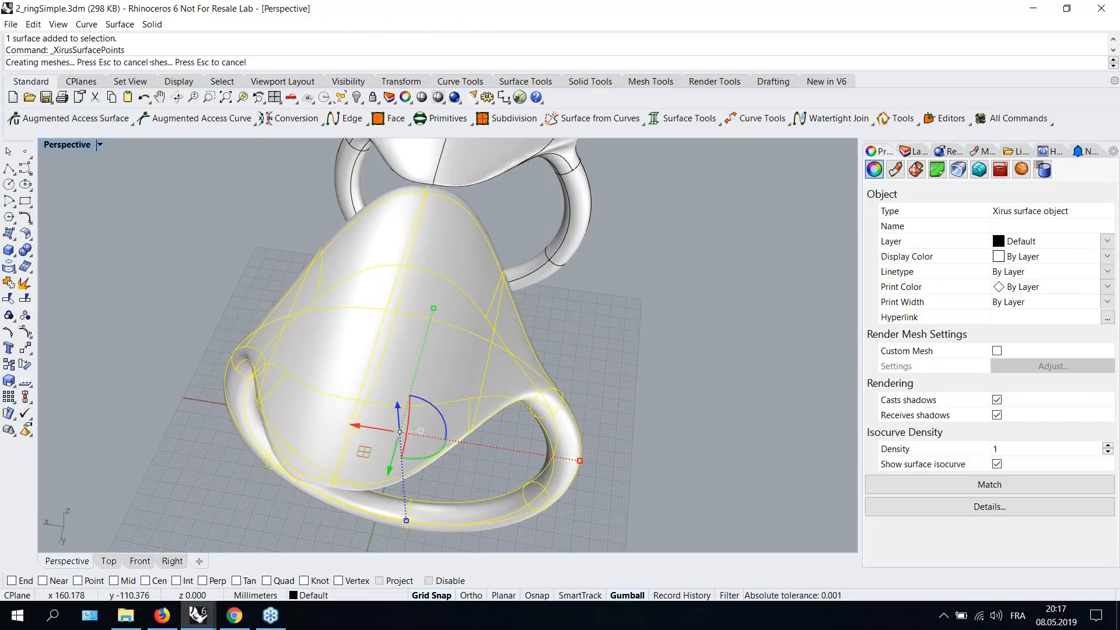
- Select two opposite surface points on the bezel's rim and move them upward with the gumball to reshape the top
{"action": "right_click_drag", "start_coordinate": [244, 261], "coordinate": [327, 312]}
{"action": "left_click", "coordinate": [326, 311]}
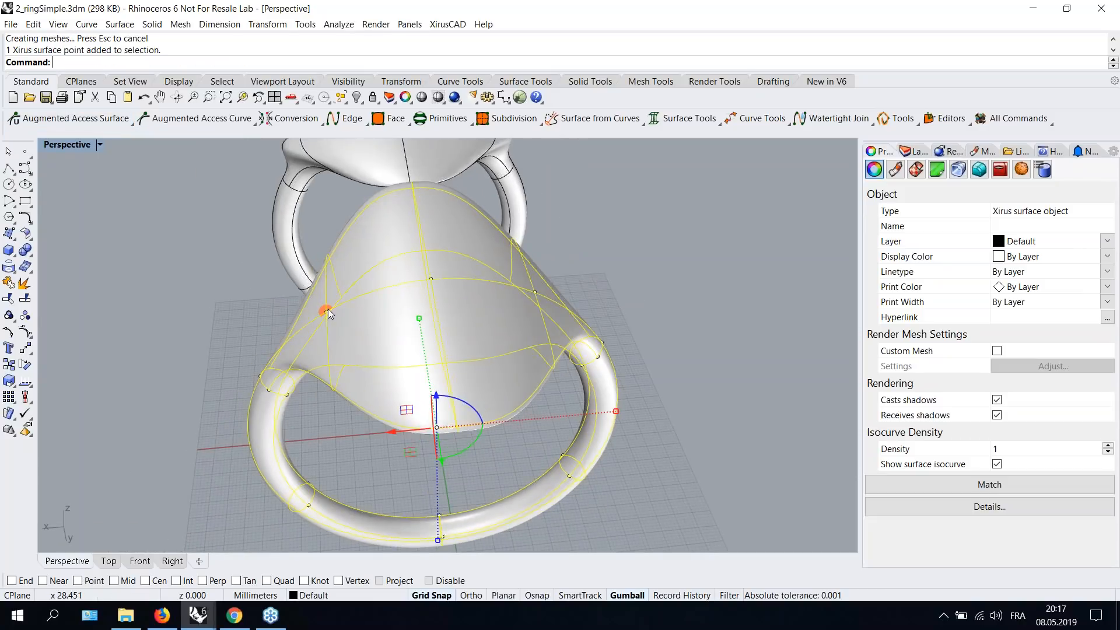
{"action": "left_click", "coordinate": [535, 293]}
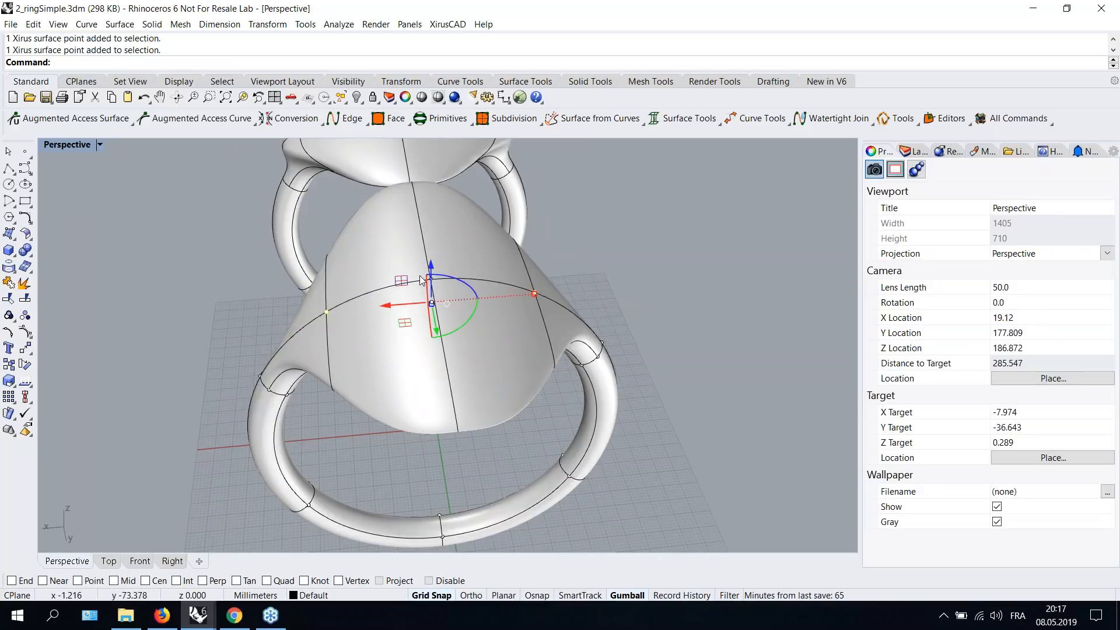
{"action": "left_click_drag", "start_coordinate": [439, 340], "coordinate": [442, 320]}
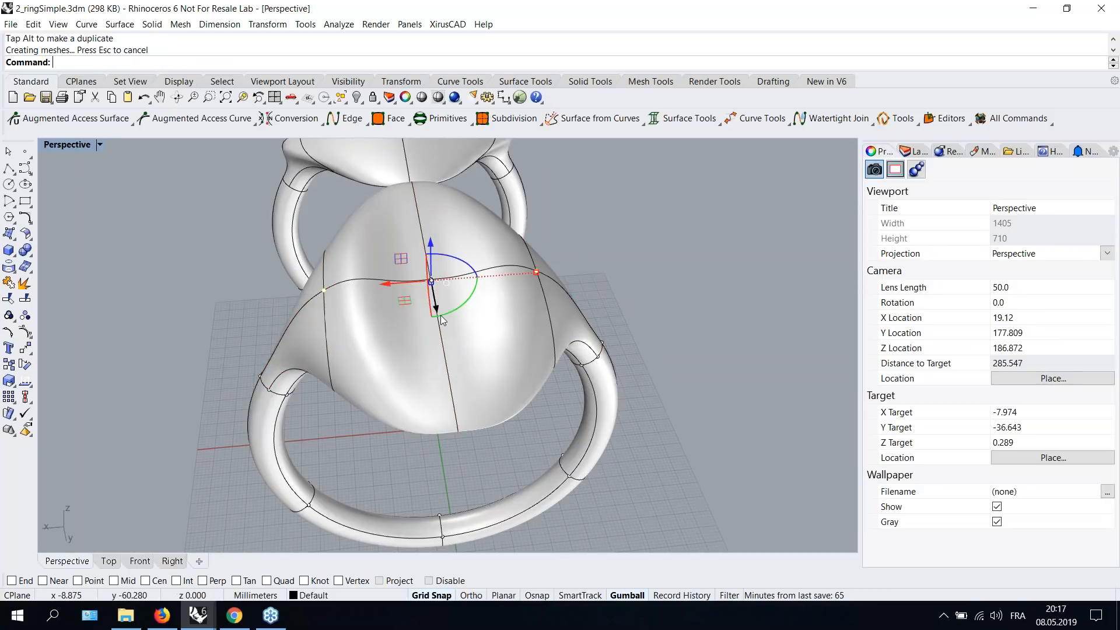
{"action": "right_click_drag", "start_coordinate": [441, 319], "coordinate": [510, 332]}
{"action": "key", "text": "Escape"}
{"action": "right_click_drag", "start_coordinate": [597, 411], "coordinate": [595, 355]}
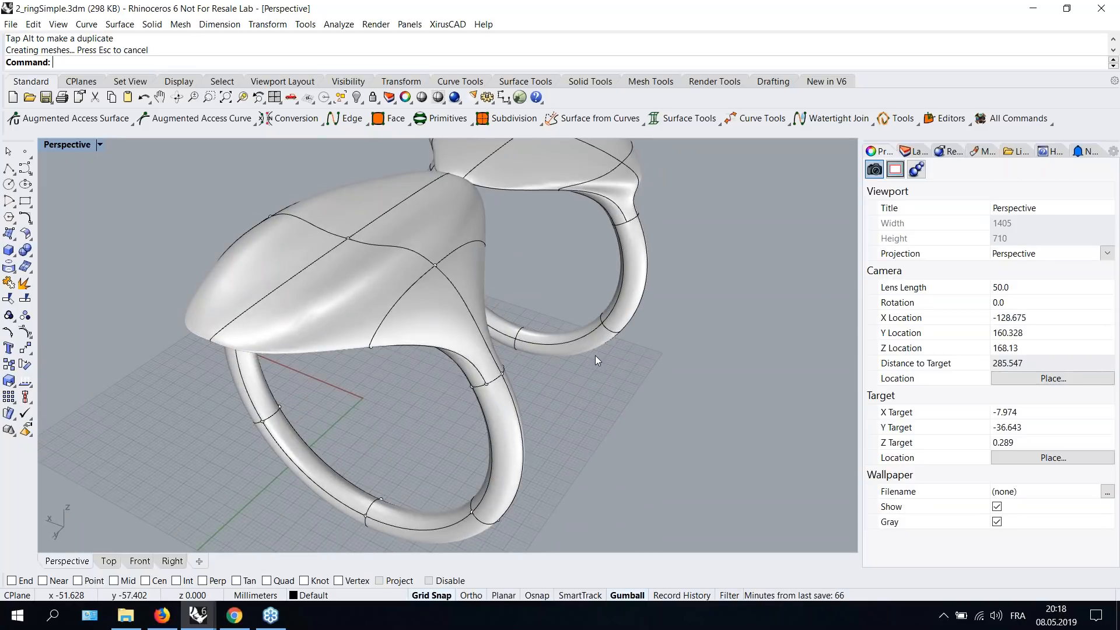
{"action": "scroll", "coordinate": [587, 355], "scroll_direction": "down", "scroll_amount": 4}
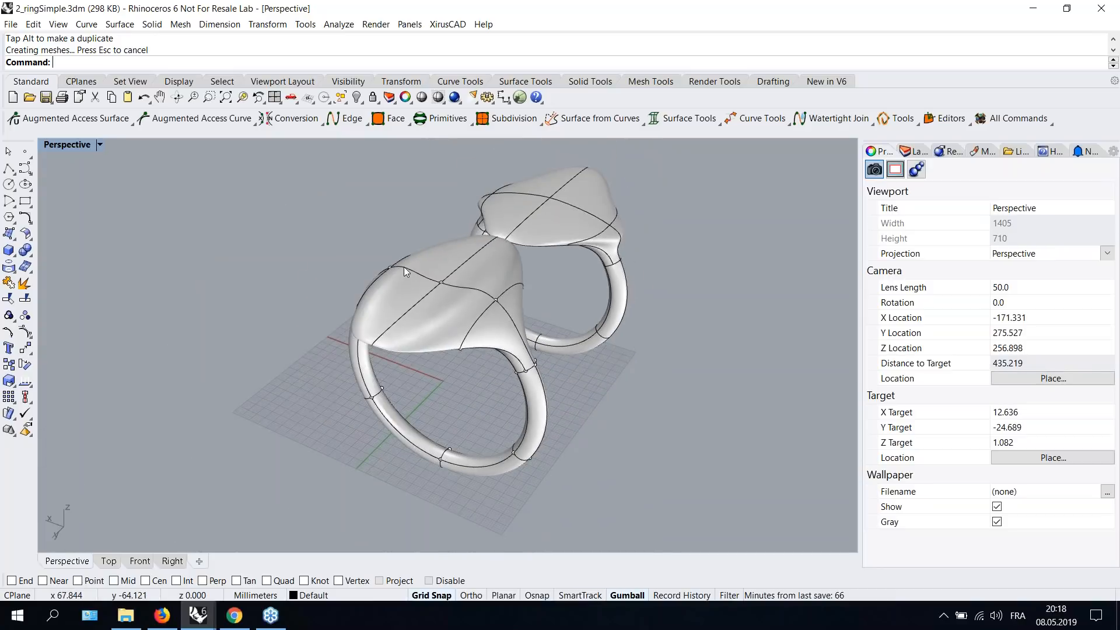
- Switch to the 3_bridge.3dm file and inspect the bridged cylinders and surrounding models from several angles
{"action": "mouse_move", "coordinate": [207, 617]}
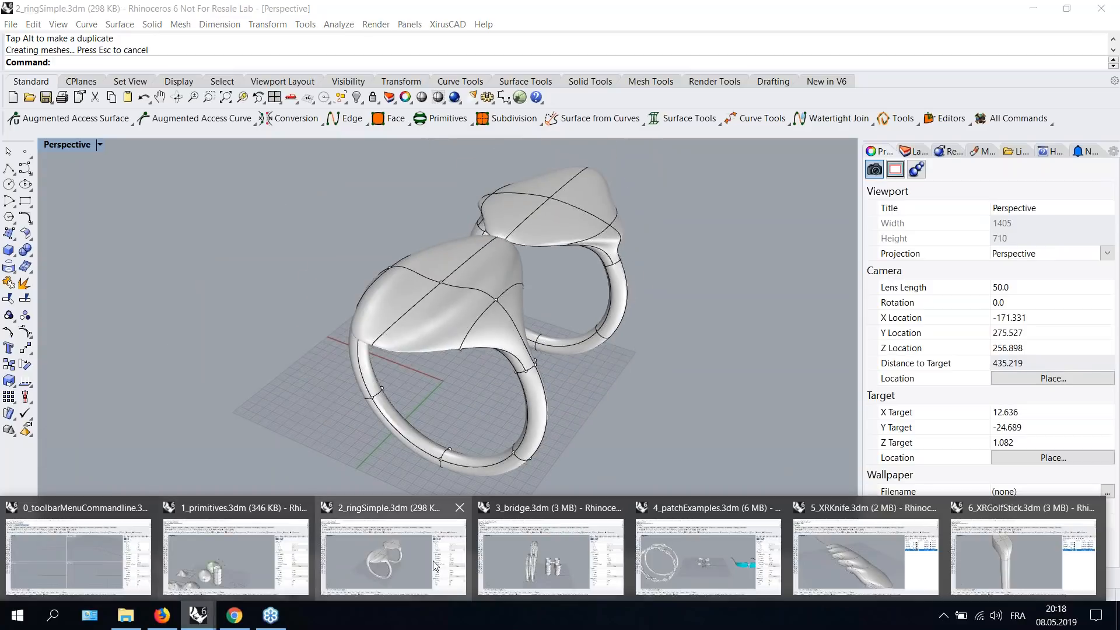
{"action": "left_click", "coordinate": [556, 575]}
{"action": "mouse_move", "coordinate": [513, 478]}
{"action": "right_mouse_down"}
{"action": "mouse_move", "coordinate": [303, 467]}
{"action": "mouse_move", "coordinate": [517, 468]}
{"action": "right_mouse_up"}
{"action": "scroll", "coordinate": [508, 374], "scroll_direction": "up", "scroll_amount": 10}
{"action": "right_click_drag", "start_coordinate": [673, 383], "coordinate": [427, 240]}
{"action": "right_click_drag", "start_coordinate": [499, 323], "coordinate": [523, 343]}
{"action": "scroll", "coordinate": [523, 342], "scroll_direction": "up", "scroll_amount": 6}
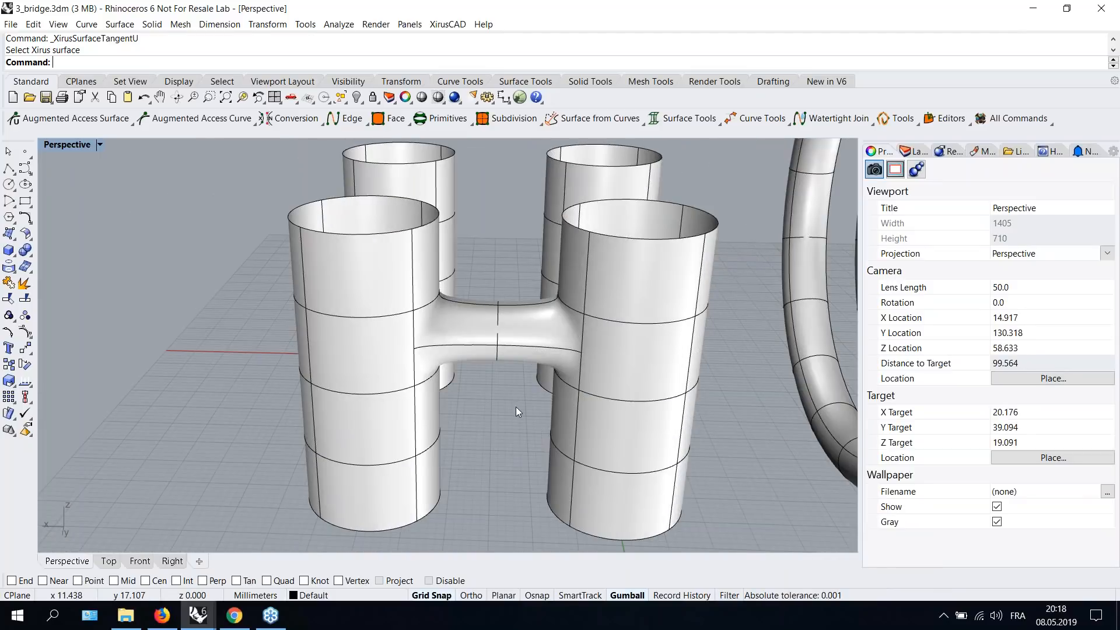
{"action": "right_click_drag", "start_coordinate": [515, 407], "coordinate": [291, 356]}
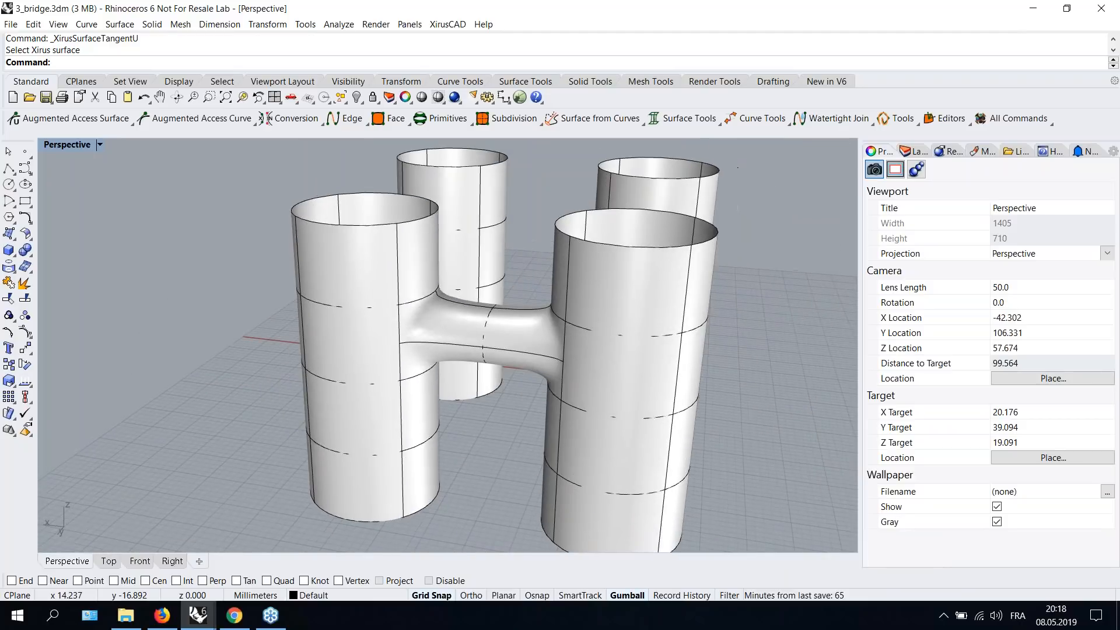
{"action": "right_click_drag", "start_coordinate": [467, 352], "coordinate": [593, 347]}
{"action": "right_click_drag", "start_coordinate": [446, 405], "coordinate": [639, 432]}
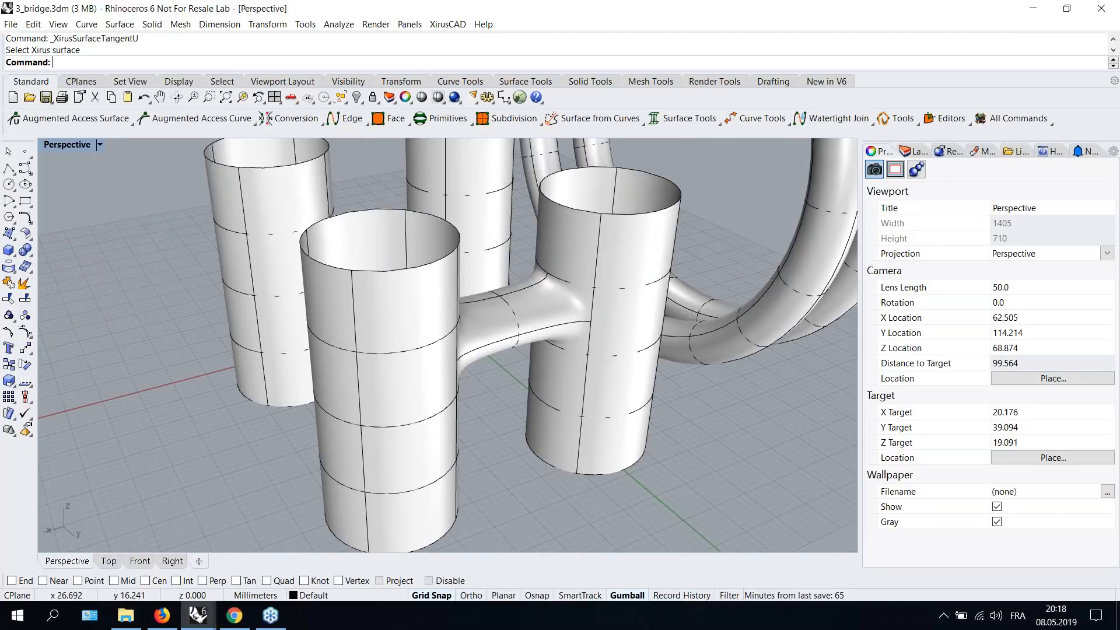
{"action": "scroll", "coordinate": [548, 333], "scroll_direction": "down", "scroll_amount": 8}
{"action": "right_click_drag", "start_coordinate": [701, 371], "coordinate": [337, 360], "text": "shift"}
{"action": "right_click_drag", "start_coordinate": [557, 373], "coordinate": [484, 423]}
{"action": "scroll", "coordinate": [485, 282], "scroll_direction": "up", "scroll_amount": 6}
{"action": "right_click_drag", "start_coordinate": [405, 332], "coordinate": [602, 345]}
{"action": "scroll", "coordinate": [541, 211], "scroll_direction": "down", "scroll_amount": 2}
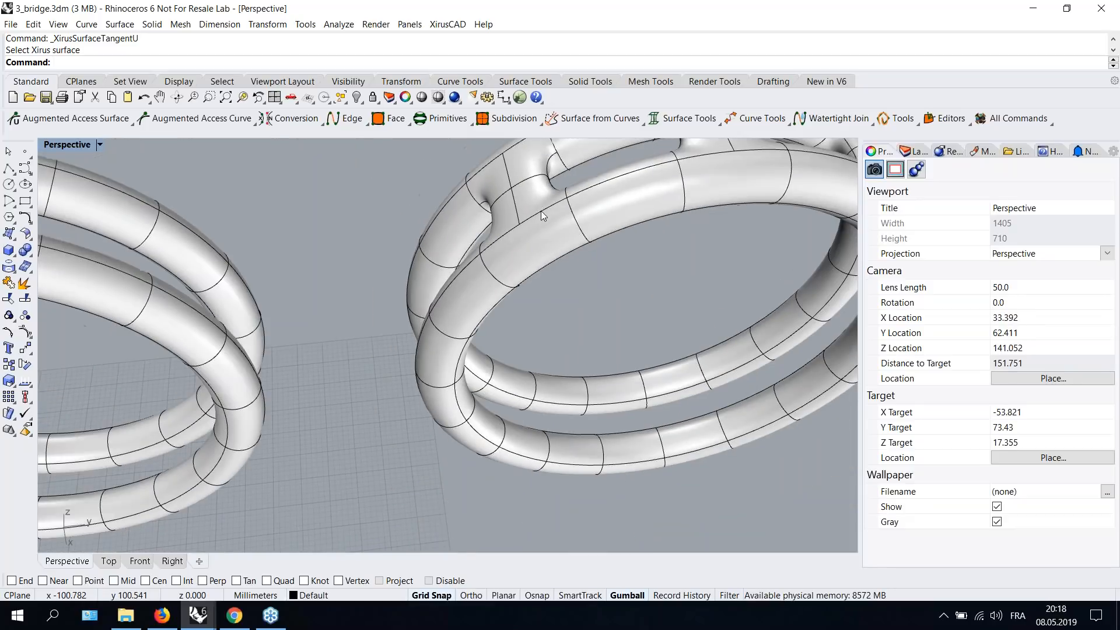
{"action": "scroll", "coordinate": [541, 211], "scroll_direction": "down", "scroll_amount": 10}
{"action": "right_click_drag", "start_coordinate": [327, 396], "coordinate": [565, 318]}
{"action": "scroll", "coordinate": [542, 307], "scroll_direction": "up", "scroll_amount": 8}
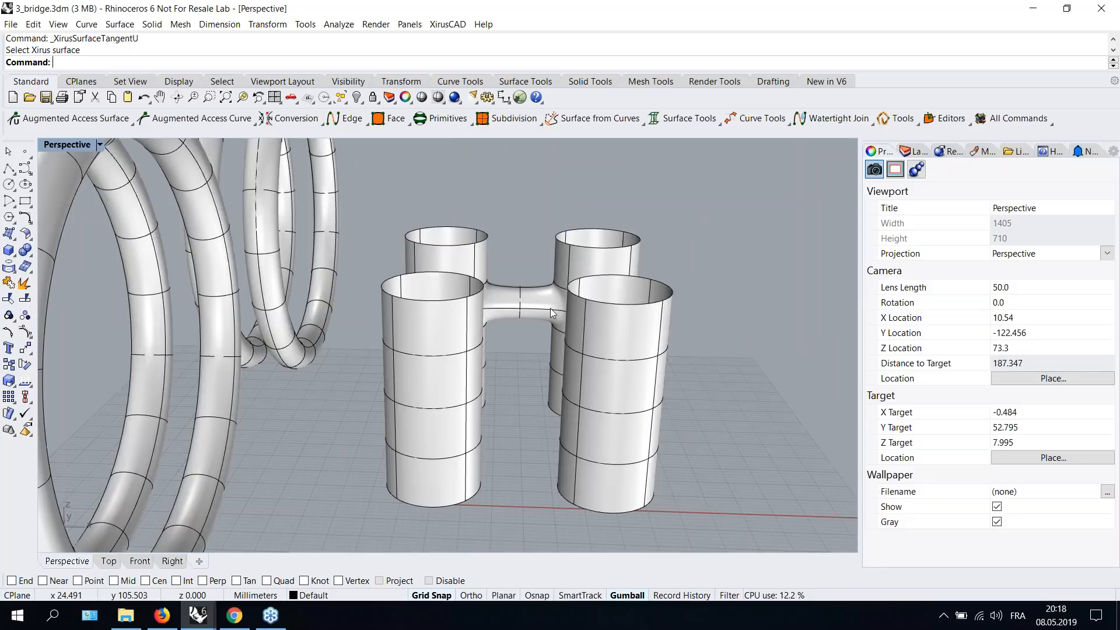
{"action": "scroll", "coordinate": [551, 312], "scroll_direction": "up", "scroll_amount": 2}
- Start a Xirus Bridge and pick a face on the front-left cylinder and a face on the front-right cylinder
{"action": "left_click", "coordinate": [655, 119]}
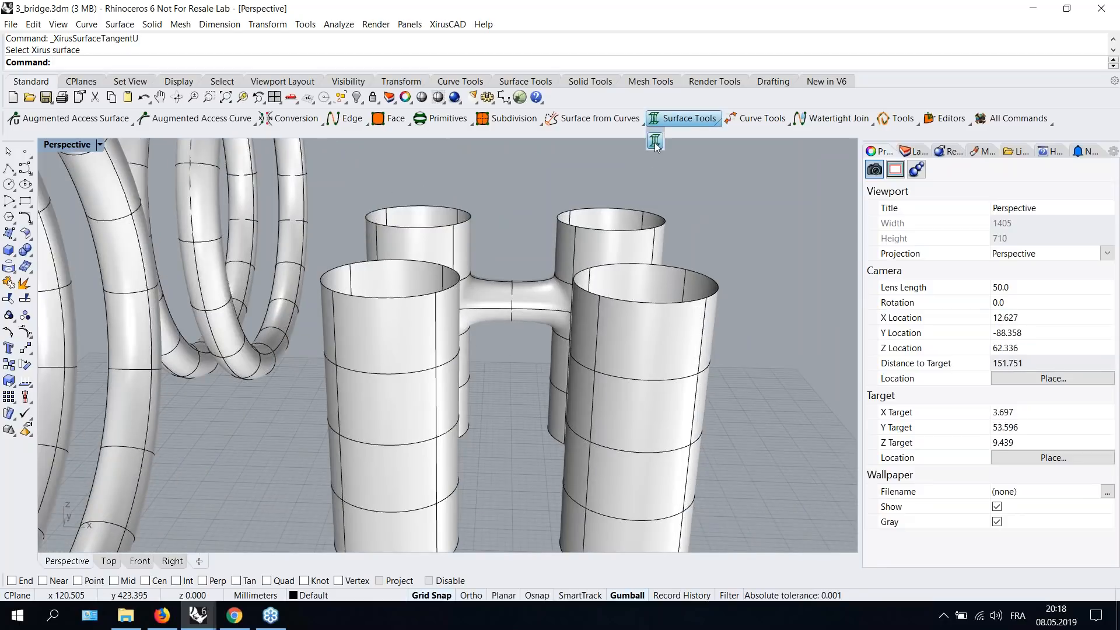
{"action": "left_click", "coordinate": [655, 142]}
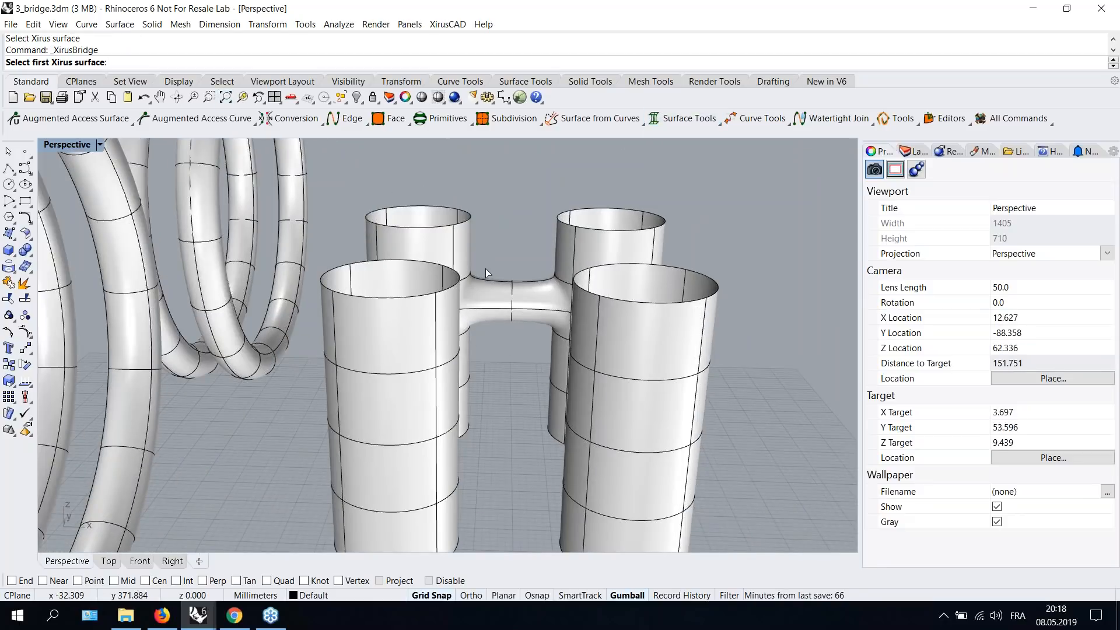
{"action": "right_click_drag", "start_coordinate": [760, 409], "coordinate": [740, 387]}
{"action": "left_click", "coordinate": [339, 321]}
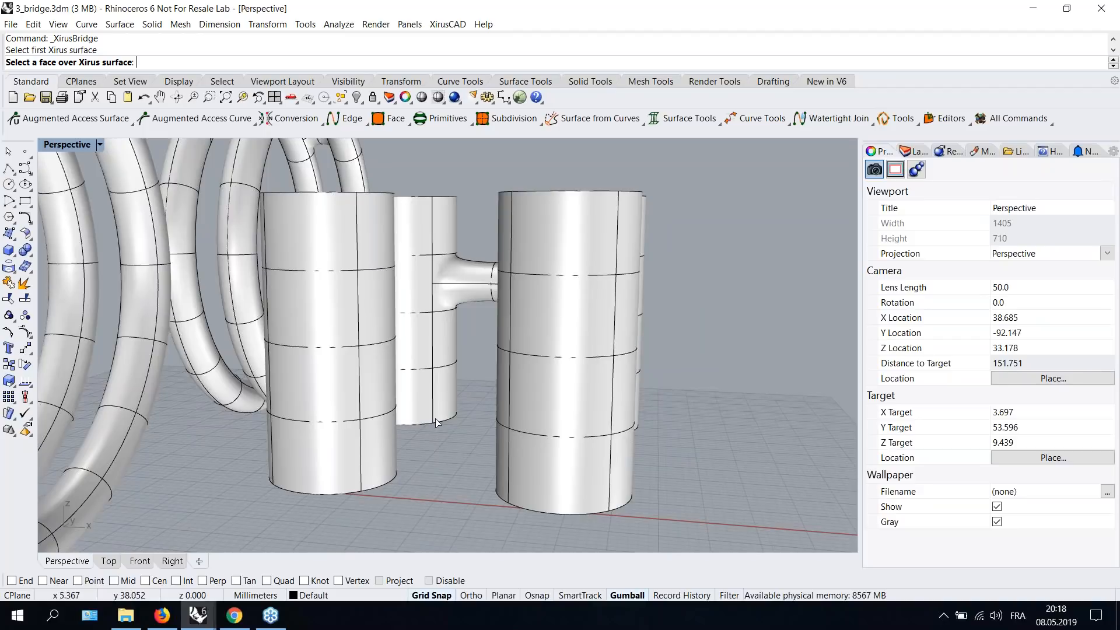
{"action": "left_click", "coordinate": [369, 386]}
{"action": "right_click_drag", "start_coordinate": [445, 435], "coordinate": [628, 407]}
{"action": "left_click", "coordinate": [647, 409]}
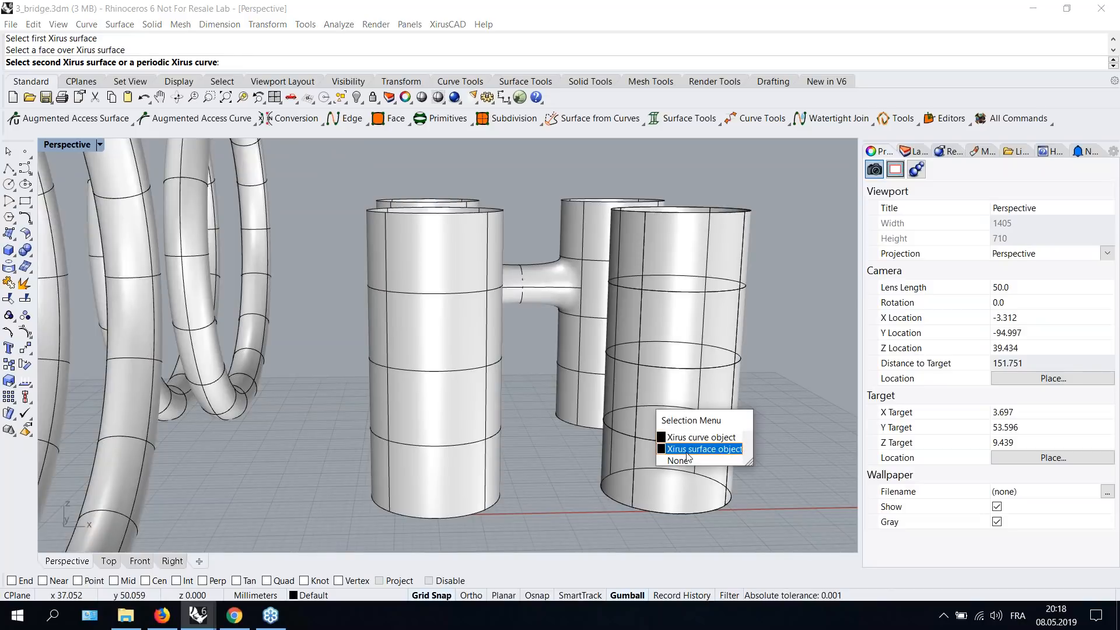
{"action": "left_click", "coordinate": [687, 450]}
{"action": "left_click", "coordinate": [619, 402]}
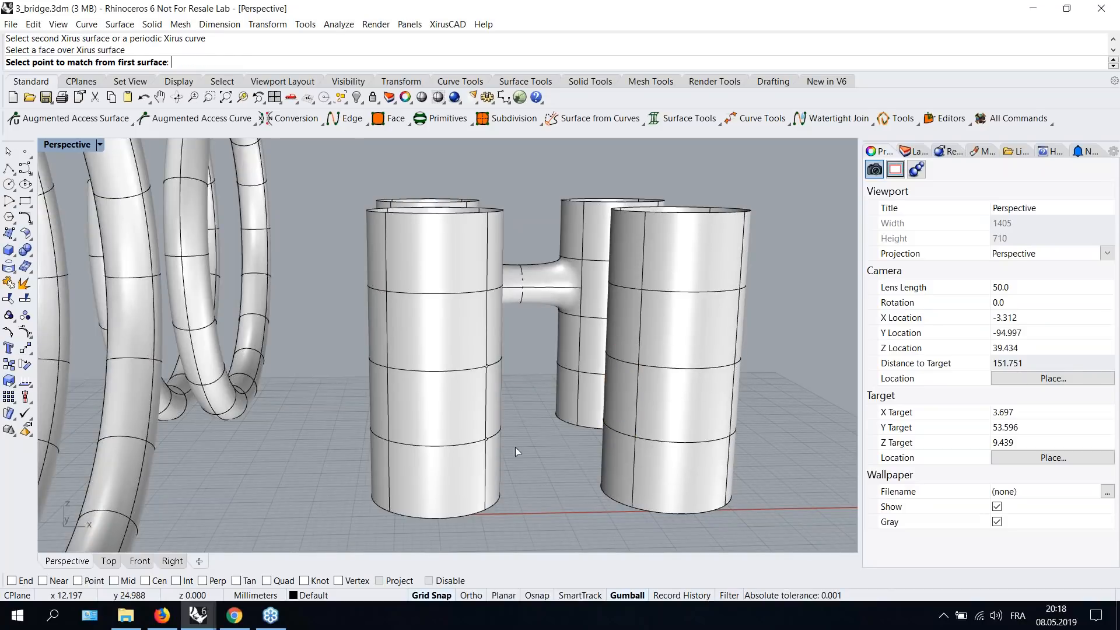
- Pick the matching points near the lower rings of the two front cylinders
{"action": "scroll", "coordinate": [487, 437], "scroll_direction": "up", "scroll_amount": 5}
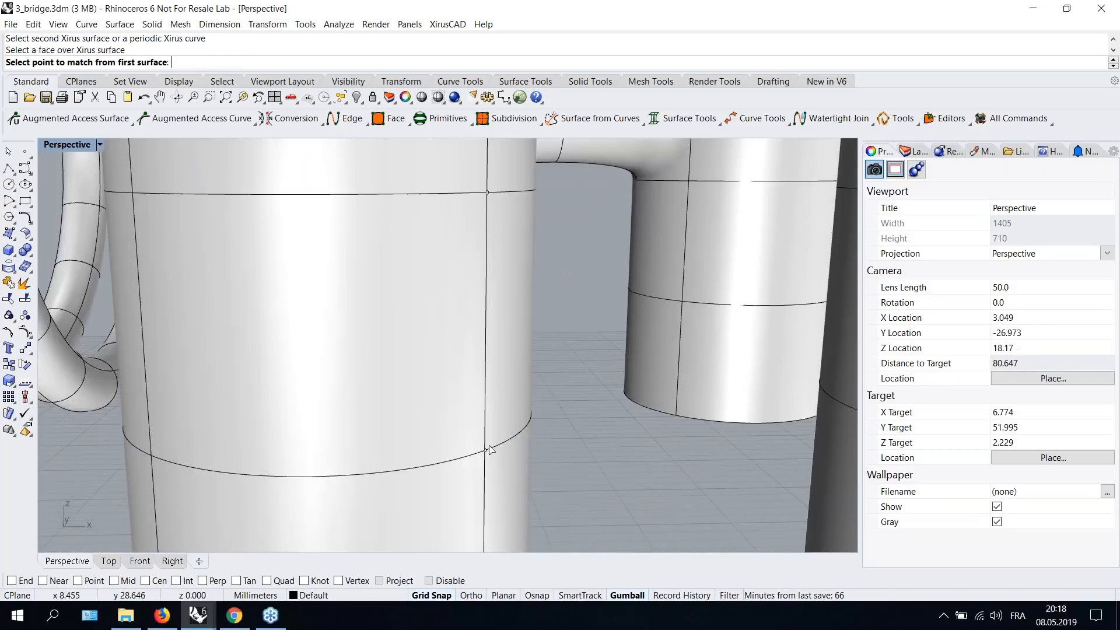
{"action": "scroll", "coordinate": [489, 445], "scroll_direction": "down", "scroll_amount": 2}
{"action": "right_click_drag", "start_coordinate": [540, 440], "coordinate": [508, 403], "text": "shift"}
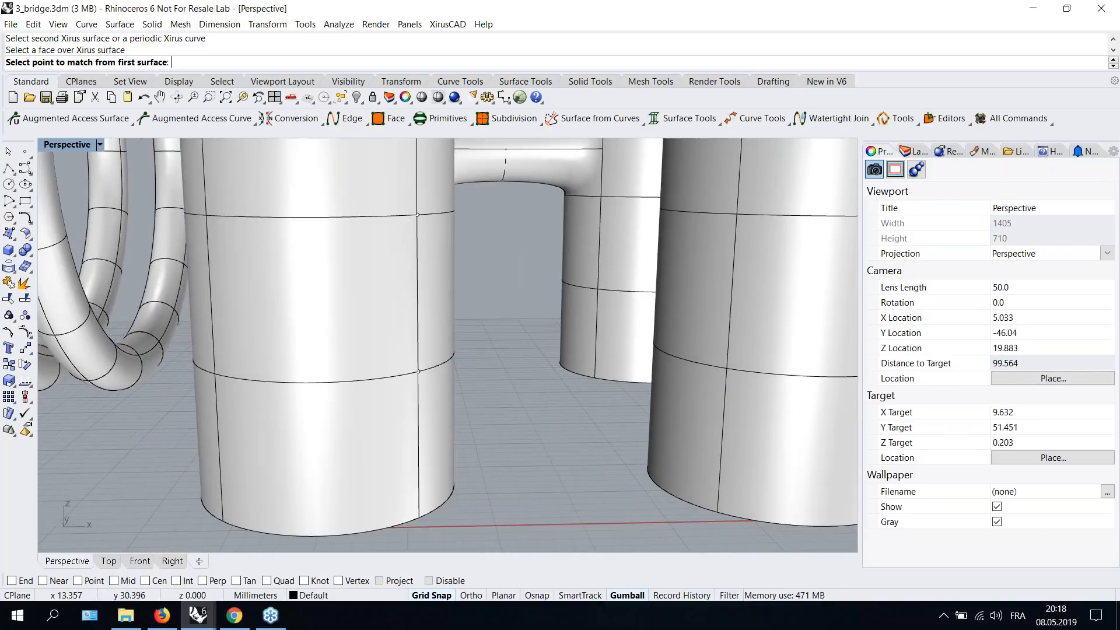
{"action": "right_click_drag", "start_coordinate": [412, 365], "coordinate": [405, 361], "text": "shift"}
{"action": "right_click_drag", "start_coordinate": [449, 321], "coordinate": [471, 347]}
{"action": "left_click", "coordinate": [456, 371]}
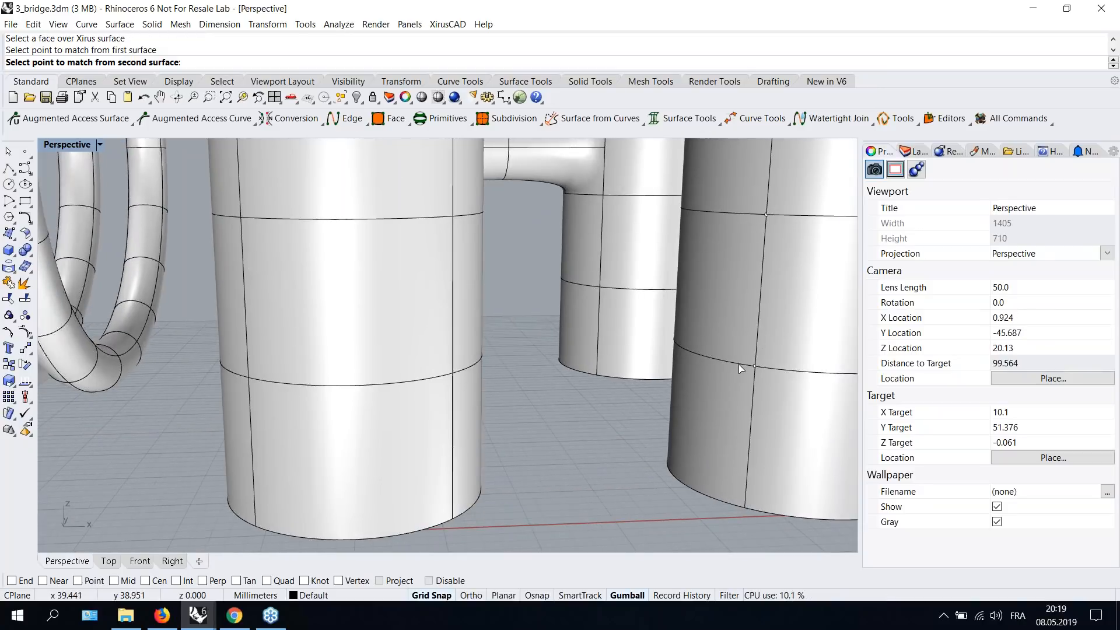
{"action": "left_click", "coordinate": [755, 367]}
- Pick the remaining match point and the matching directions on both front cylinders to complete the lower bridge
{"action": "right_click_drag", "start_coordinate": [509, 372], "coordinate": [470, 373]}
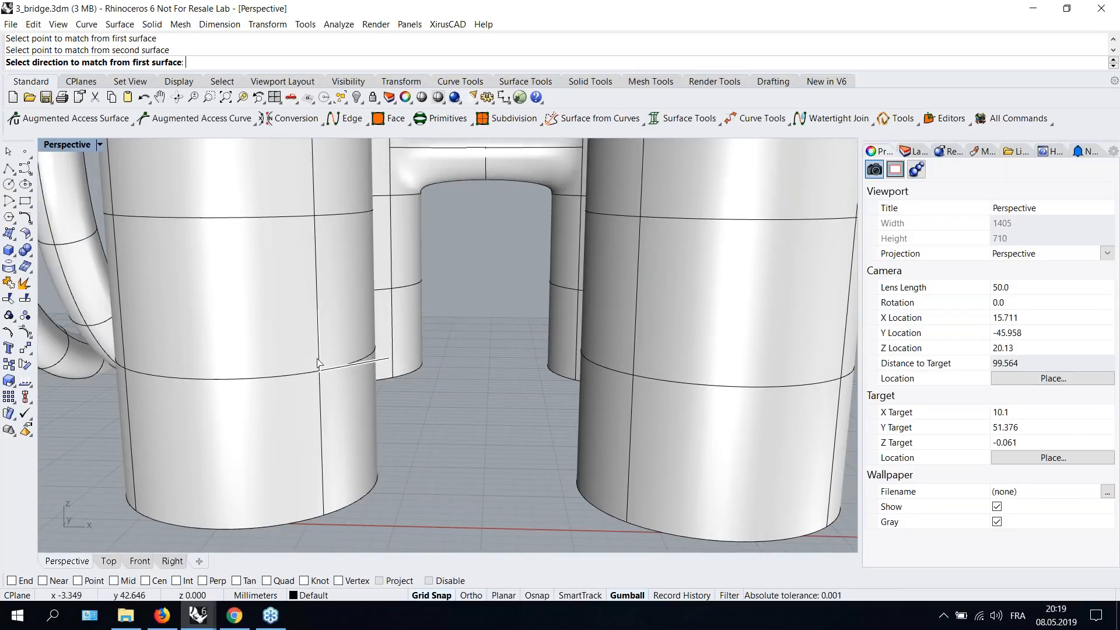
{"action": "scroll", "coordinate": [322, 332], "scroll_direction": "up", "scroll_amount": 5}
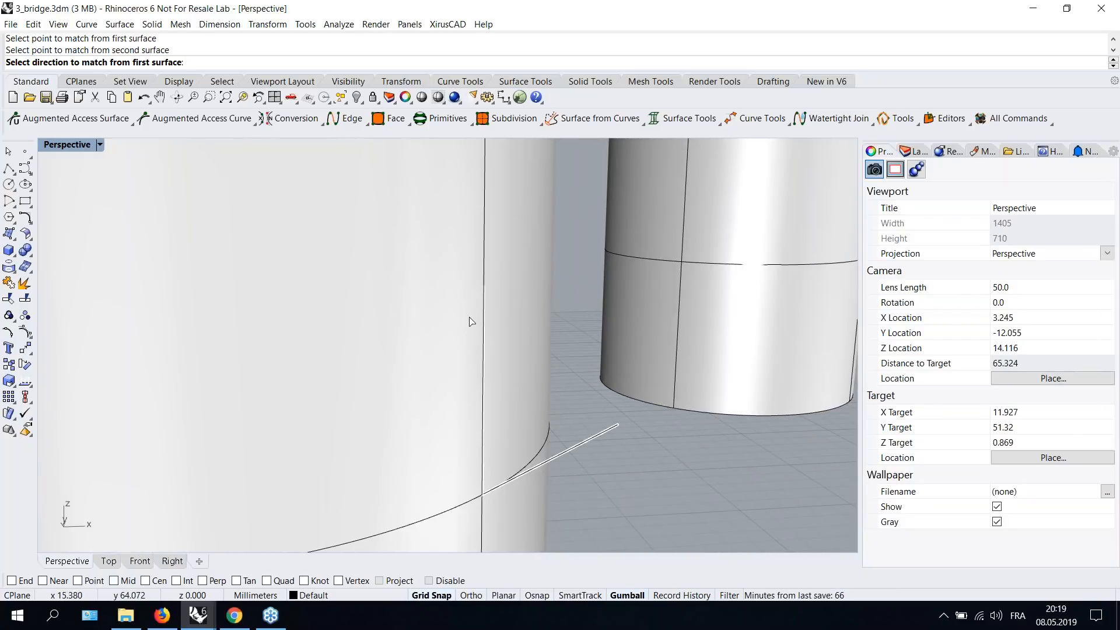
{"action": "scroll", "coordinate": [511, 400], "scroll_direction": "down", "scroll_amount": 5}
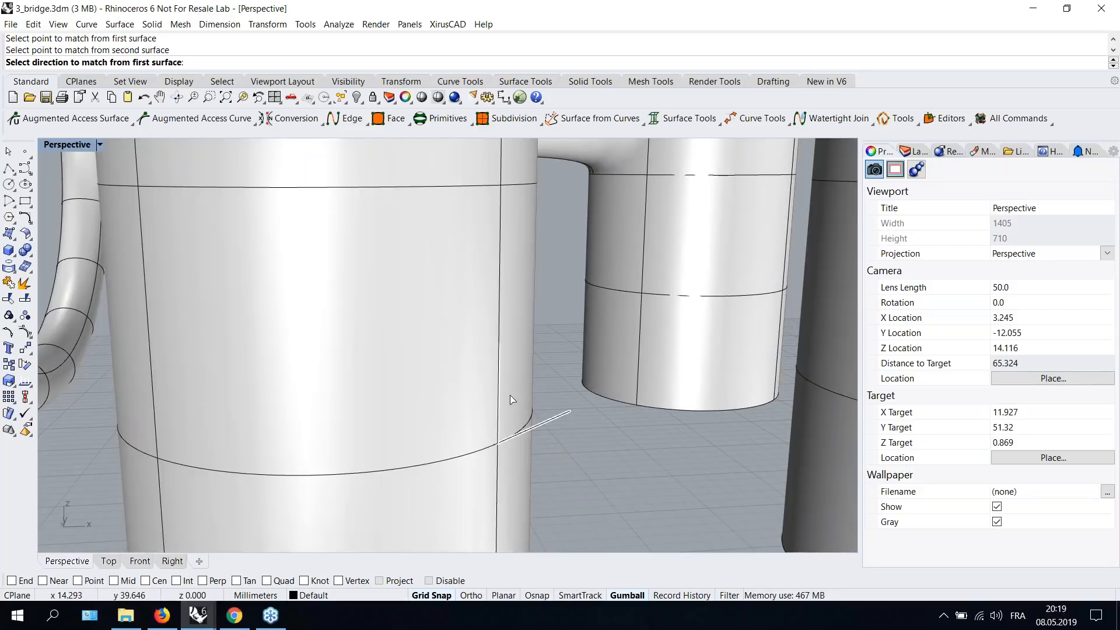
{"action": "left_click", "coordinate": [529, 403]}
{"action": "left_click", "coordinate": [678, 403]}
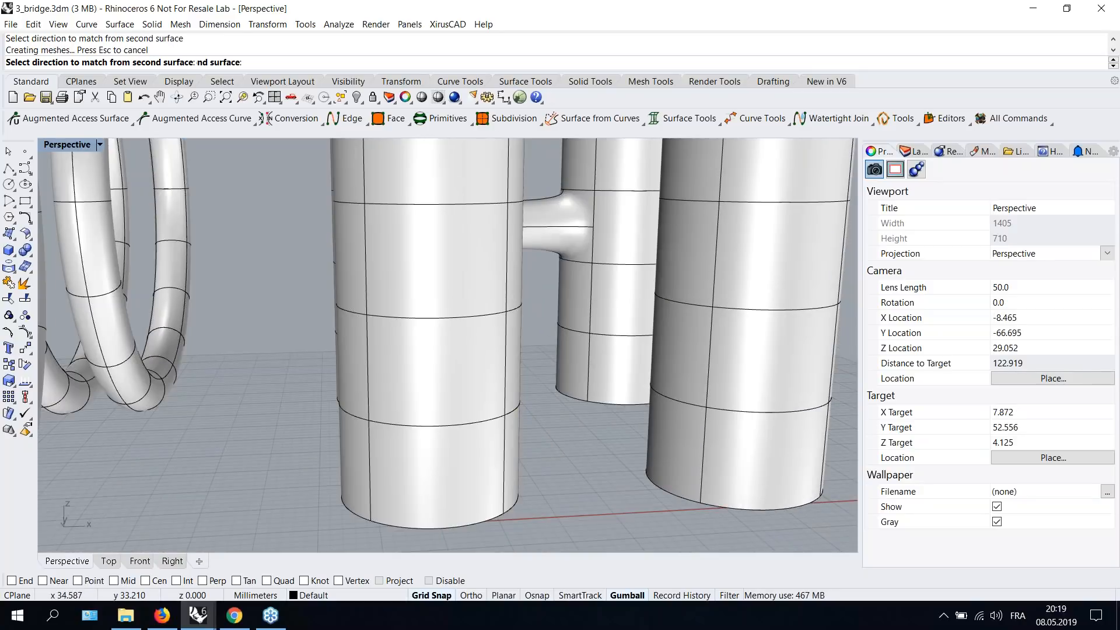
- Inspect the new bridge between the front cylinders from several angles
{"action": "scroll", "coordinate": [677, 401], "scroll_direction": "up", "scroll_amount": 2}
{"action": "right_click_drag", "start_coordinate": [661, 402], "coordinate": [561, 380]}
{"action": "scroll", "coordinate": [561, 380], "scroll_direction": "up", "scroll_amount": 2}
{"action": "scroll", "coordinate": [561, 380], "scroll_direction": "down", "scroll_amount": 4}
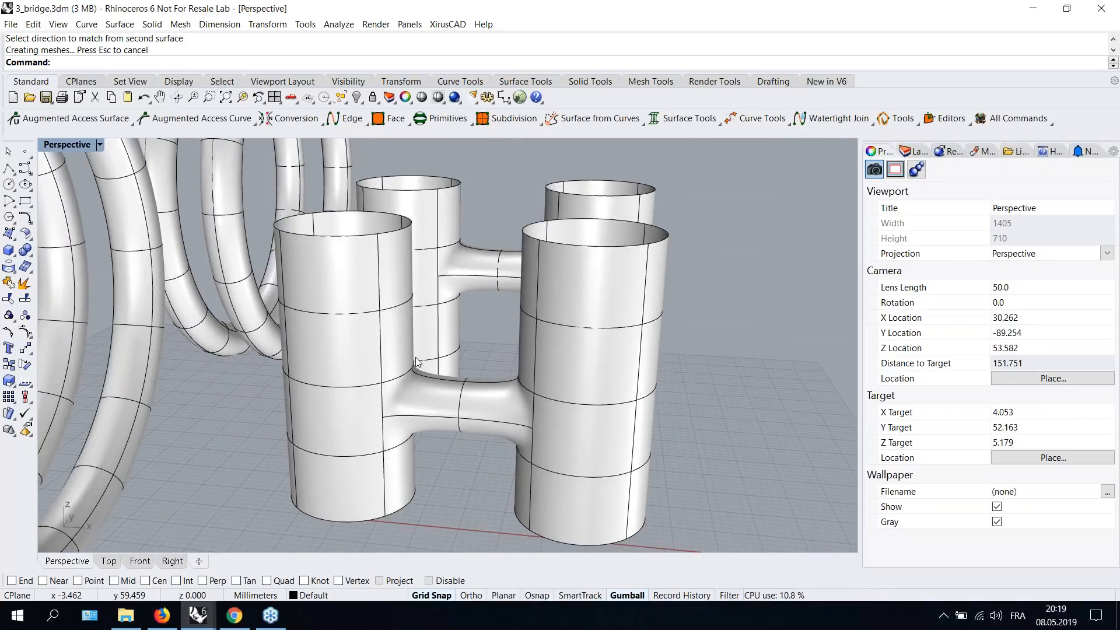
{"action": "scroll", "coordinate": [415, 357], "scroll_direction": "up", "scroll_amount": 2}
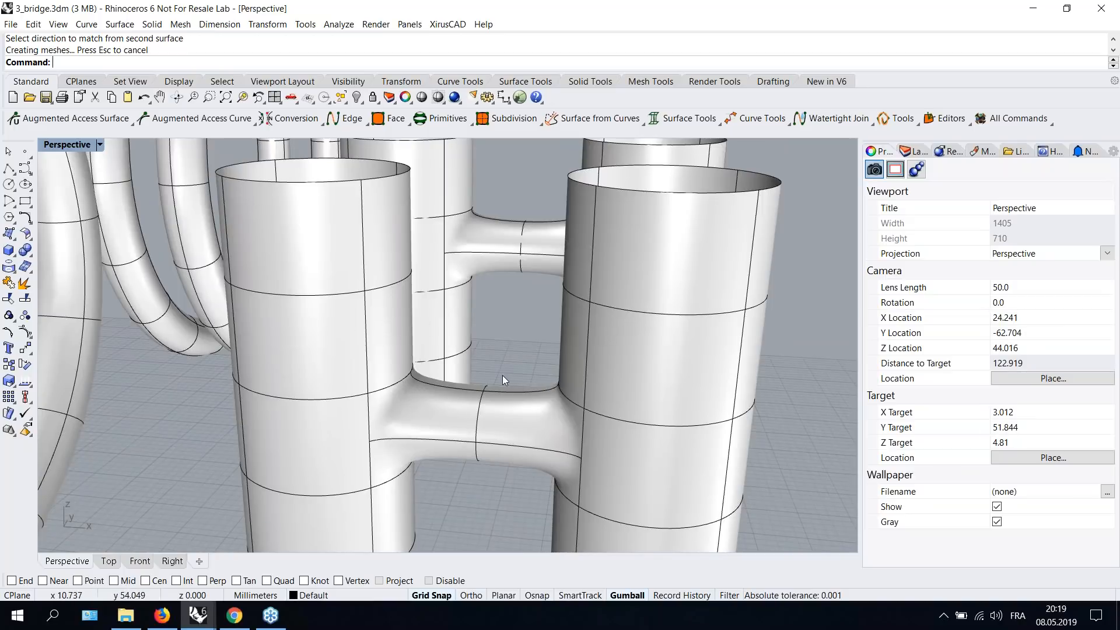
{"action": "scroll", "coordinate": [502, 380], "scroll_direction": "down", "scroll_amount": 2}
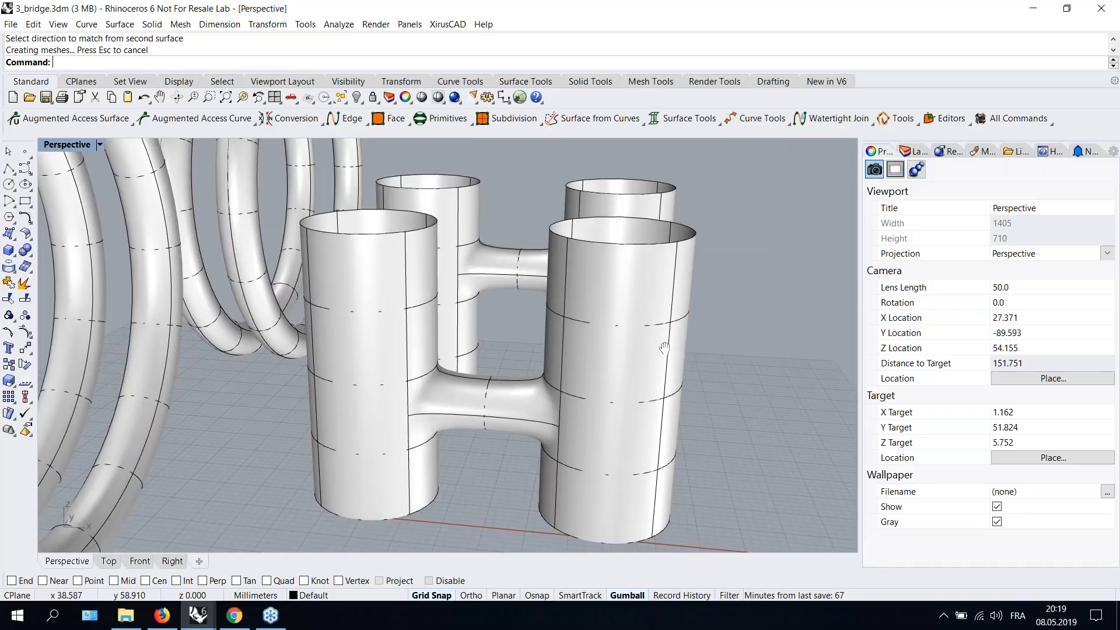
{"action": "scroll", "coordinate": [653, 347], "scroll_direction": "up", "scroll_amount": 2}
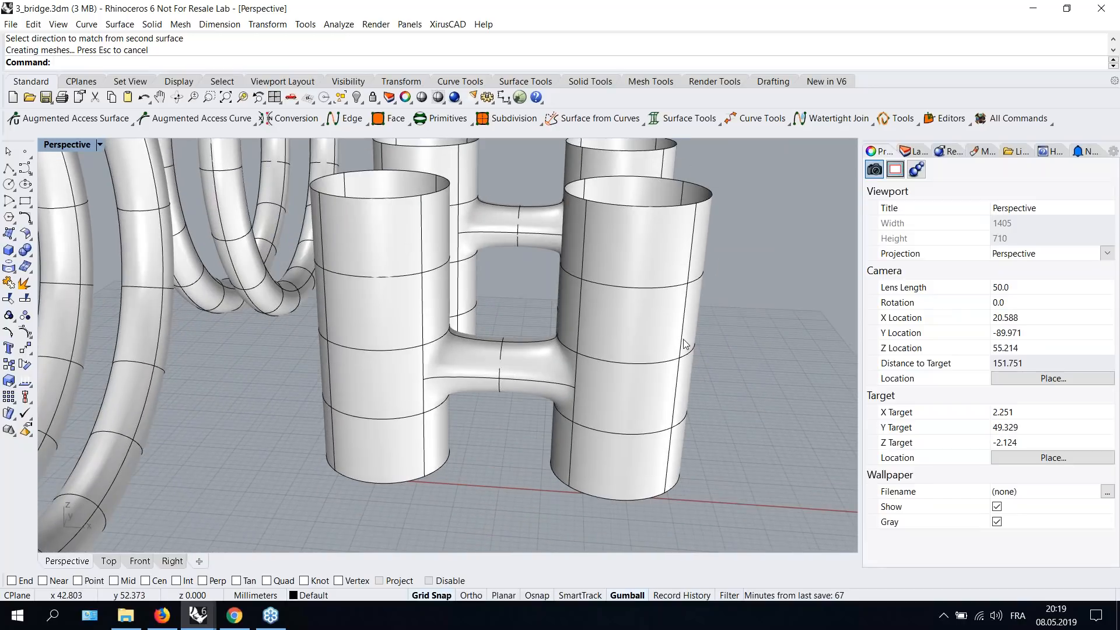
- Select the bridged front cylinders and turn on Augmented Access Surface to show their control curves and points
{"action": "left_click", "coordinate": [653, 347]}
{"action": "right_click_drag", "start_coordinate": [735, 330], "coordinate": [704, 361]}
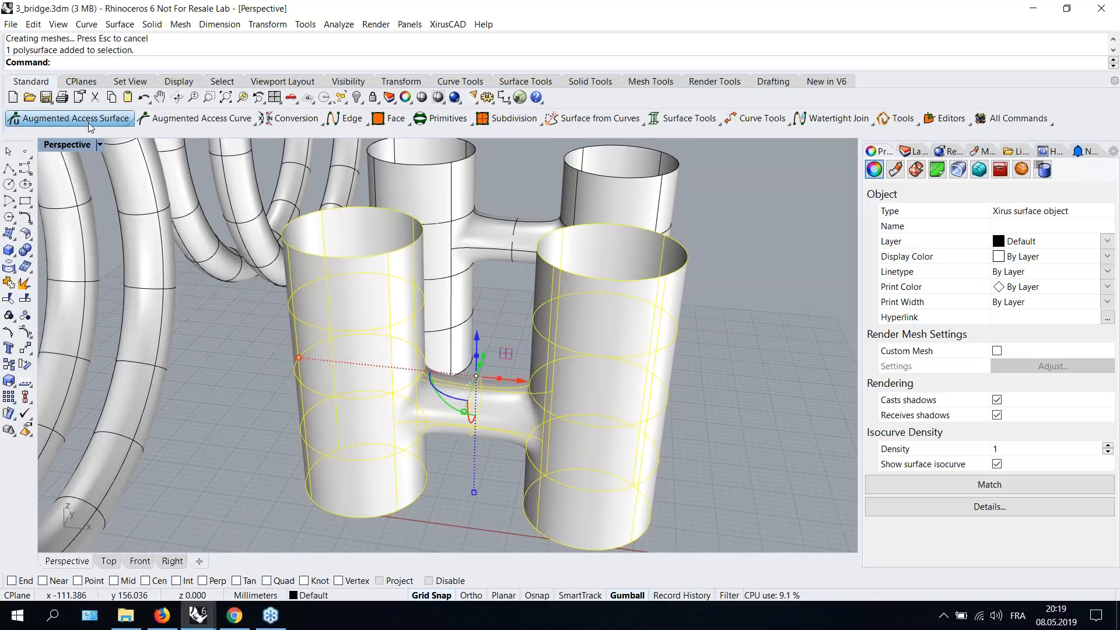
{"action": "right_click", "coordinate": [70, 119]}
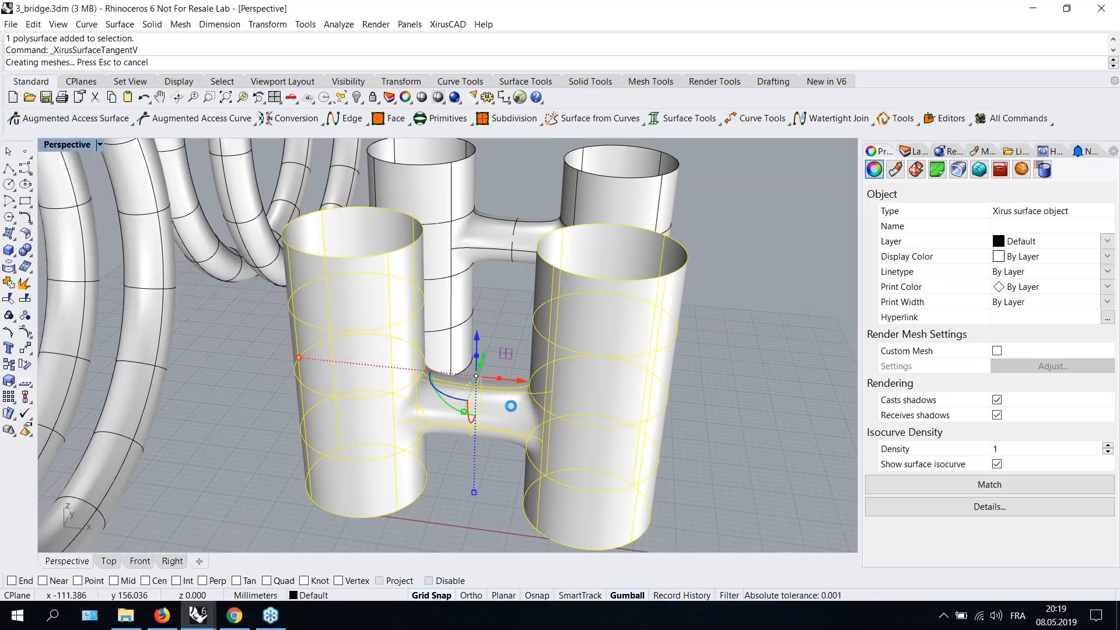
{"action": "right_click_drag", "start_coordinate": [647, 420], "coordinate": [663, 402]}
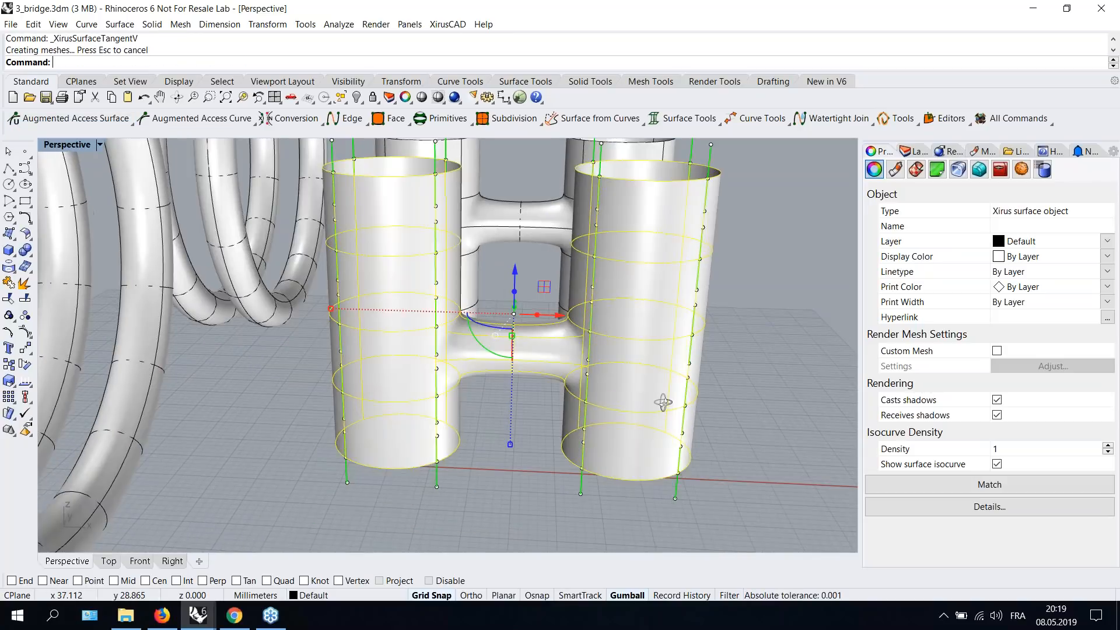
{"action": "scroll", "coordinate": [596, 344], "scroll_direction": "down", "scroll_amount": 3}
{"action": "key", "text": "Escape"}
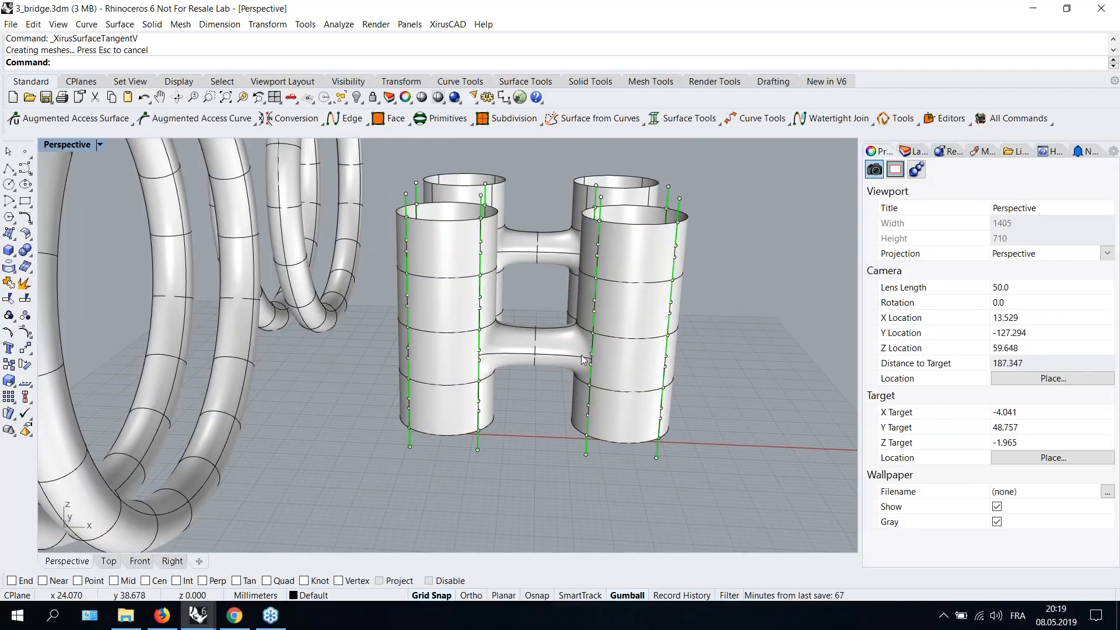
- Select a surface point where the bridge meets the front-right cylinder and move it with the gumball to bulge the junction
{"action": "scroll", "coordinate": [583, 359], "scroll_direction": "up", "scroll_amount": 5}
{"action": "scroll", "coordinate": [519, 408], "scroll_direction": "down", "scroll_amount": 2}
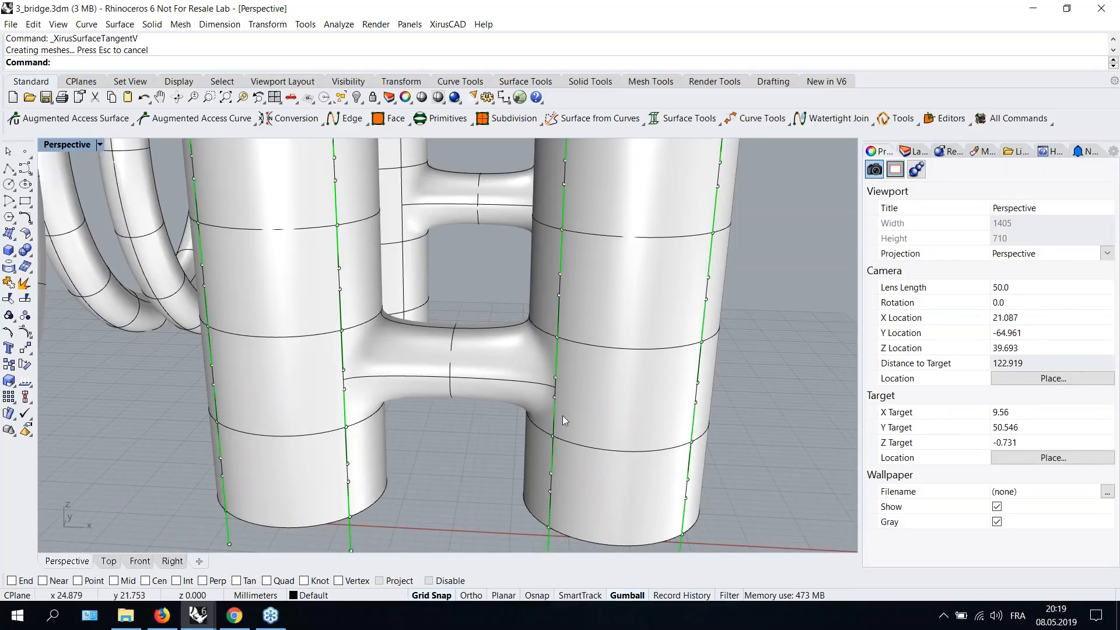
{"action": "left_click", "coordinate": [555, 378]}
{"action": "right_click_drag", "start_coordinate": [471, 460], "coordinate": [615, 451]}
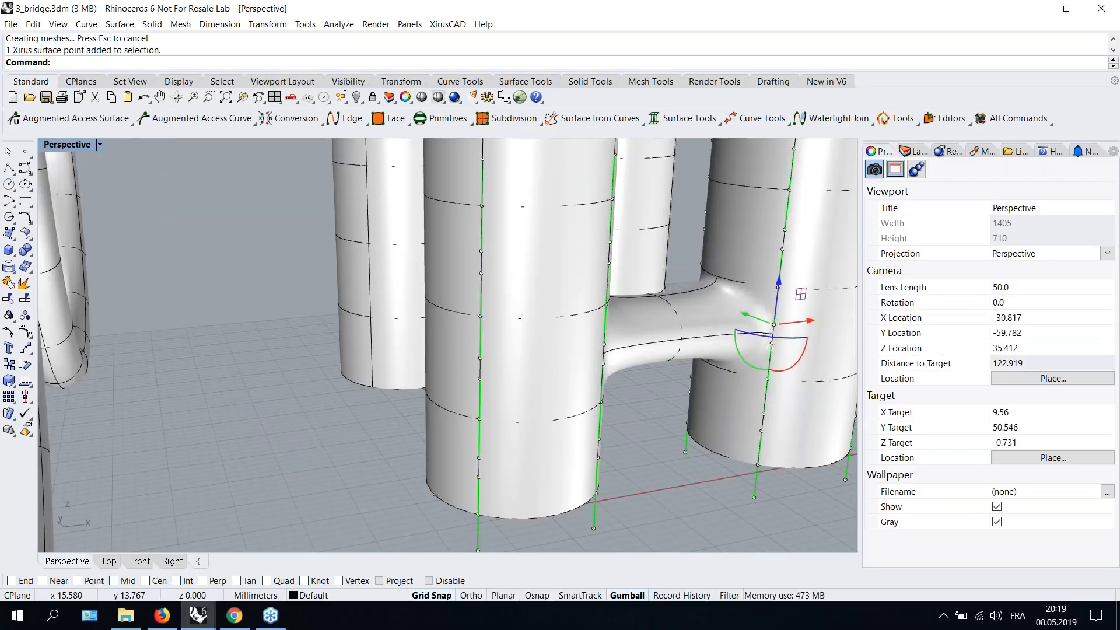
{"action": "right_click_drag", "start_coordinate": [545, 447], "coordinate": [333, 470], "text": "shift"}
{"action": "right_click_drag", "start_coordinate": [487, 475], "coordinate": [549, 484]}
{"action": "left_click_drag", "start_coordinate": [612, 336], "coordinate": [649, 346]}
{"action": "right_click_drag", "start_coordinate": [682, 447], "coordinate": [454, 410]}
{"action": "left_click_drag", "start_coordinate": [453, 411], "coordinate": [484, 414]}
{"action": "right_click_drag", "start_coordinate": [484, 414], "coordinate": [501, 431]}
{"action": "scroll", "coordinate": [501, 432], "scroll_direction": "up", "scroll_amount": 4}
{"action": "right_click_drag", "start_coordinate": [601, 306], "coordinate": [347, 323]}
{"action": "left_click", "coordinate": [342, 310]}
{"action": "left_click_drag", "start_coordinate": [373, 283], "coordinate": [371, 235]}
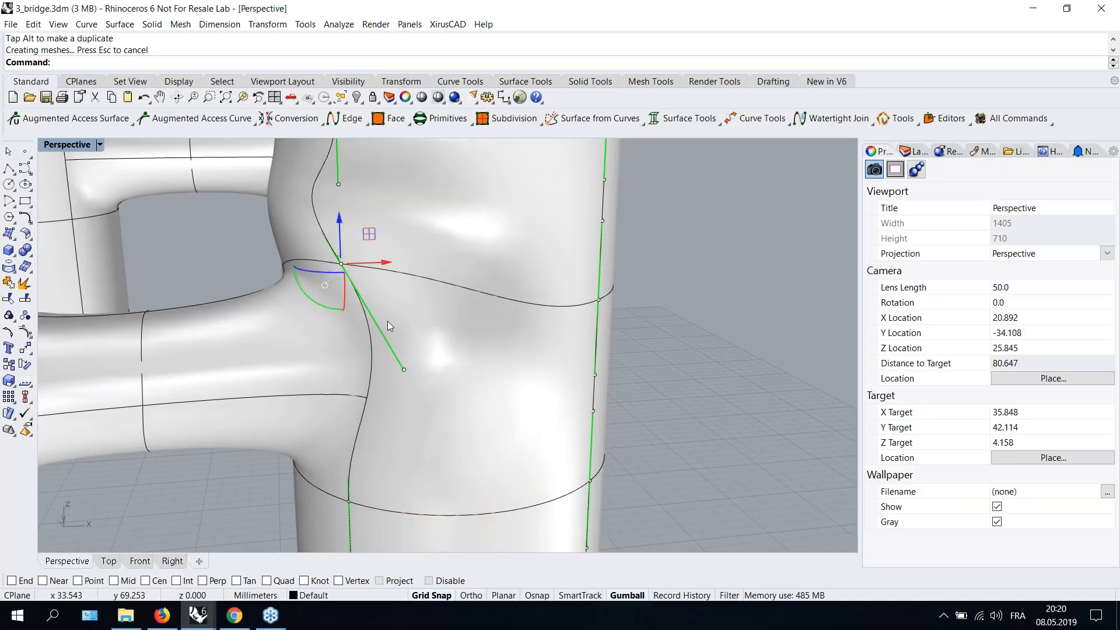
{"action": "scroll", "coordinate": [387, 321], "scroll_direction": "down", "scroll_amount": 4}
{"action": "right_click_drag", "start_coordinate": [420, 347], "coordinate": [588, 329]}
{"action": "key", "text": "Escape"}
{"action": "key", "text": "Escape"}
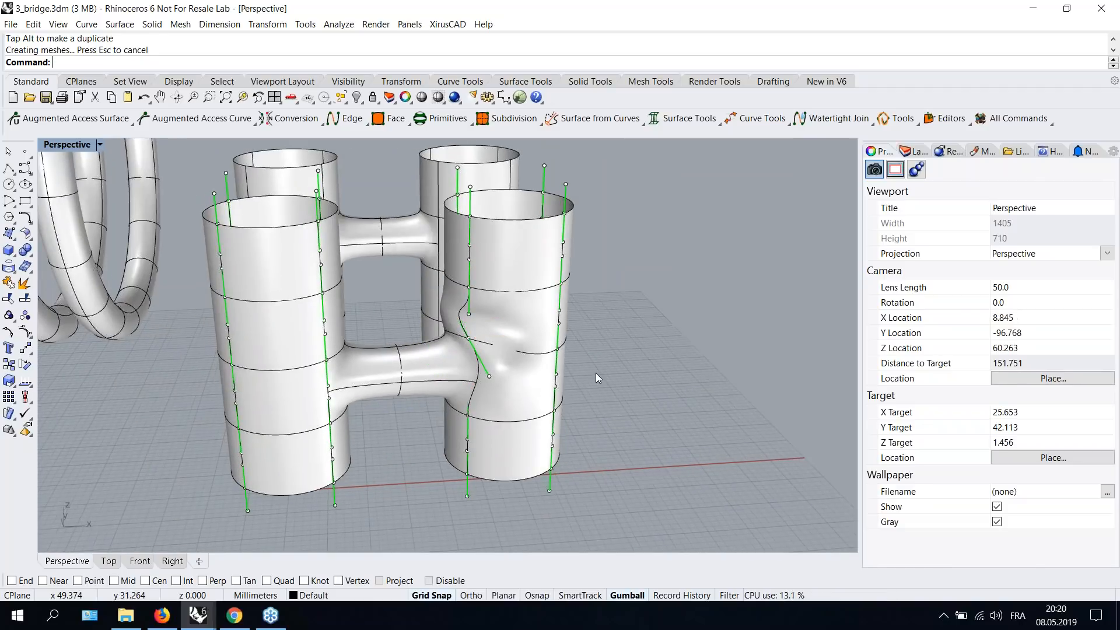
- Inspect the reshaped bridge junction on the front-right cylinder from several angles
{"action": "right_click_drag", "start_coordinate": [596, 374], "coordinate": [535, 387]}
{"action": "scroll", "coordinate": [299, 325], "scroll_direction": "up", "scroll_amount": 4}
{"action": "scroll", "coordinate": [298, 324], "scroll_direction": "up", "scroll_amount": 3}
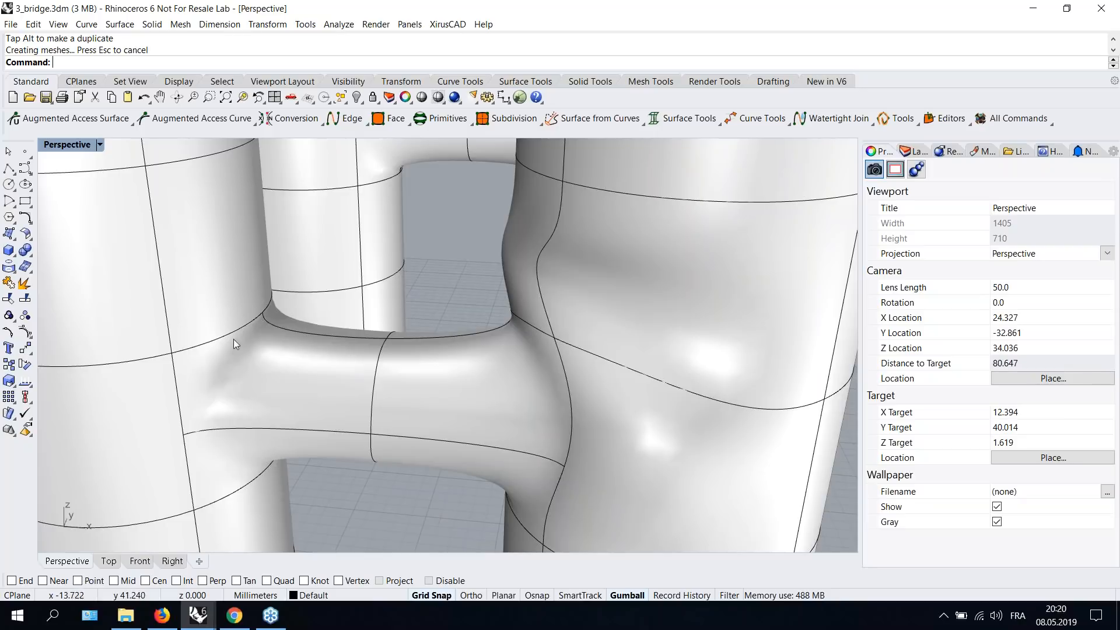
{"action": "scroll", "coordinate": [283, 391], "scroll_direction": "down", "scroll_amount": 5}
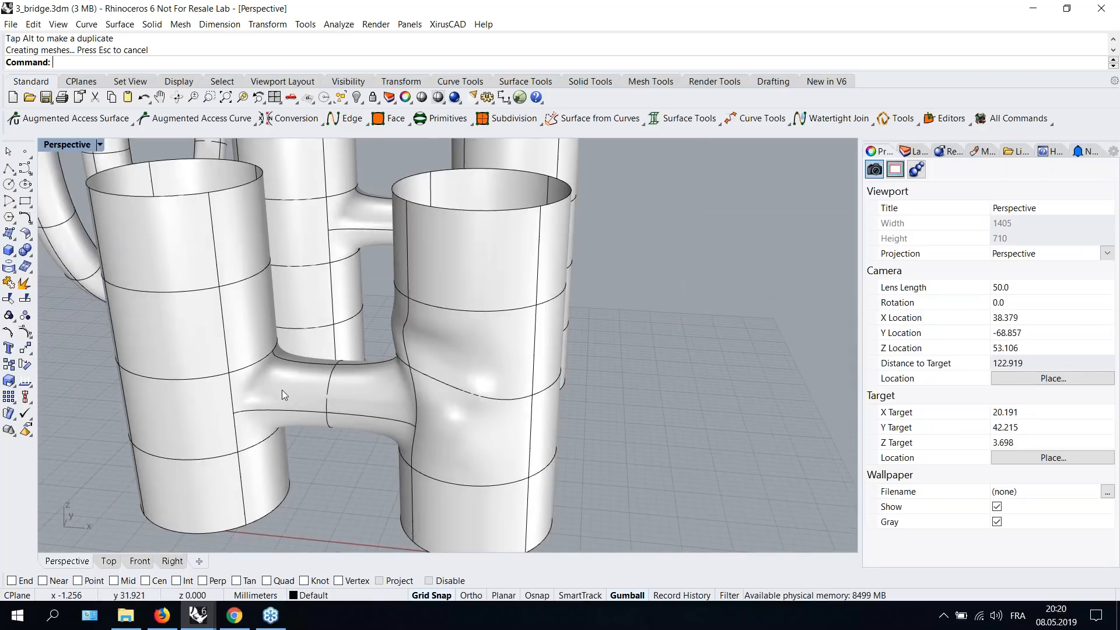
{"action": "mouse_move", "coordinate": [389, 386]}
{"action": "right_mouse_down"}
{"action": "mouse_move", "coordinate": [497, 378]}
{"action": "mouse_move", "coordinate": [399, 386]}
{"action": "right_mouse_up"}
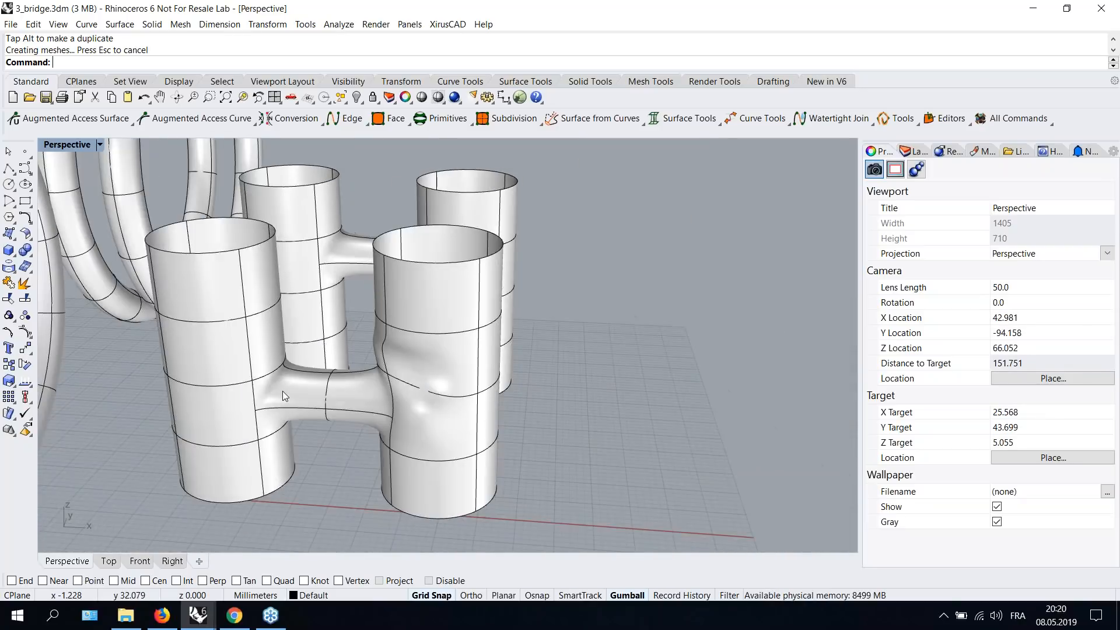
{"action": "scroll", "coordinate": [283, 391], "scroll_direction": "up", "scroll_amount": 4}
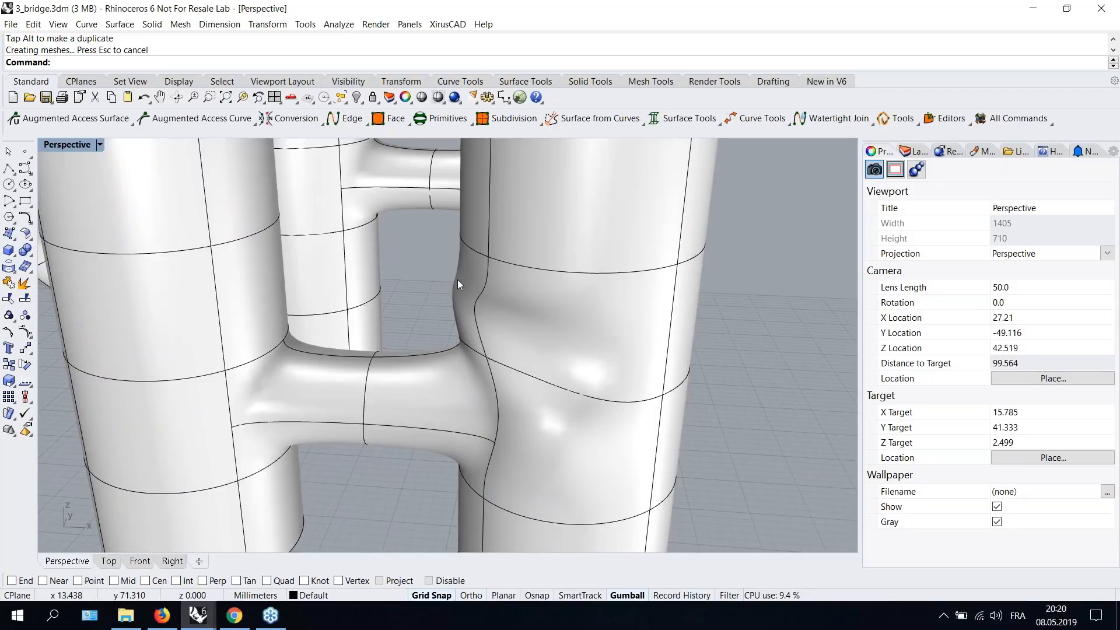
{"action": "scroll", "coordinate": [458, 279], "scroll_direction": "down", "scroll_amount": 5}
{"action": "right_click_drag", "start_coordinate": [292, 221], "coordinate": [501, 260], "text": "shift"}
{"action": "right_click_drag", "start_coordinate": [257, 206], "coordinate": [285, 267]}
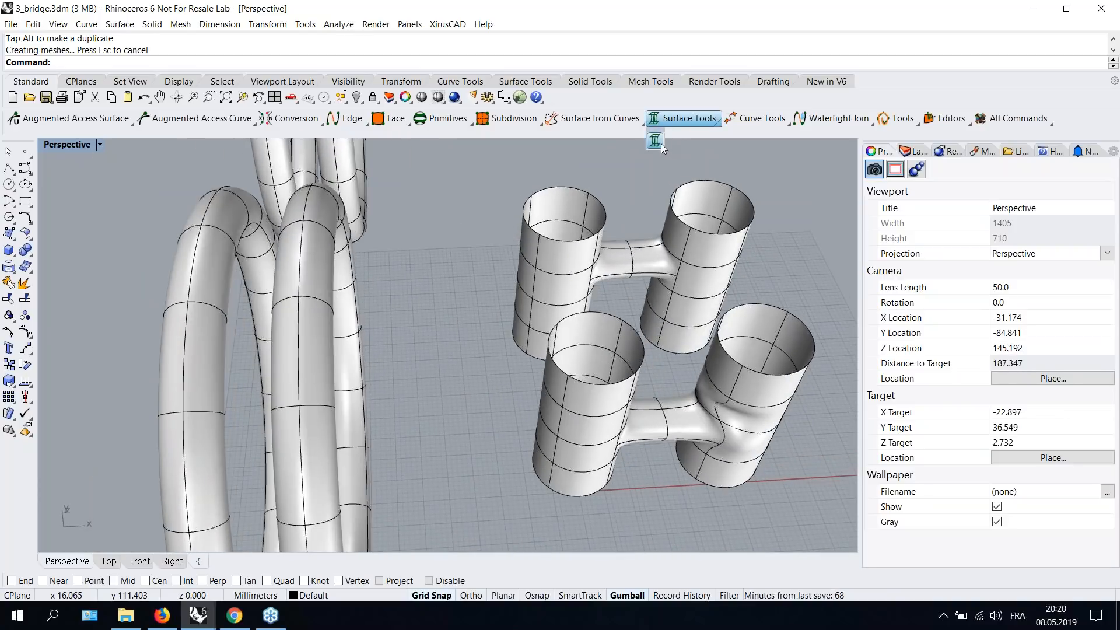
- Start another Xirus Bridge and pick faces on two neighbouring tubes of the looped model
{"action": "left_click", "coordinate": [657, 142]}
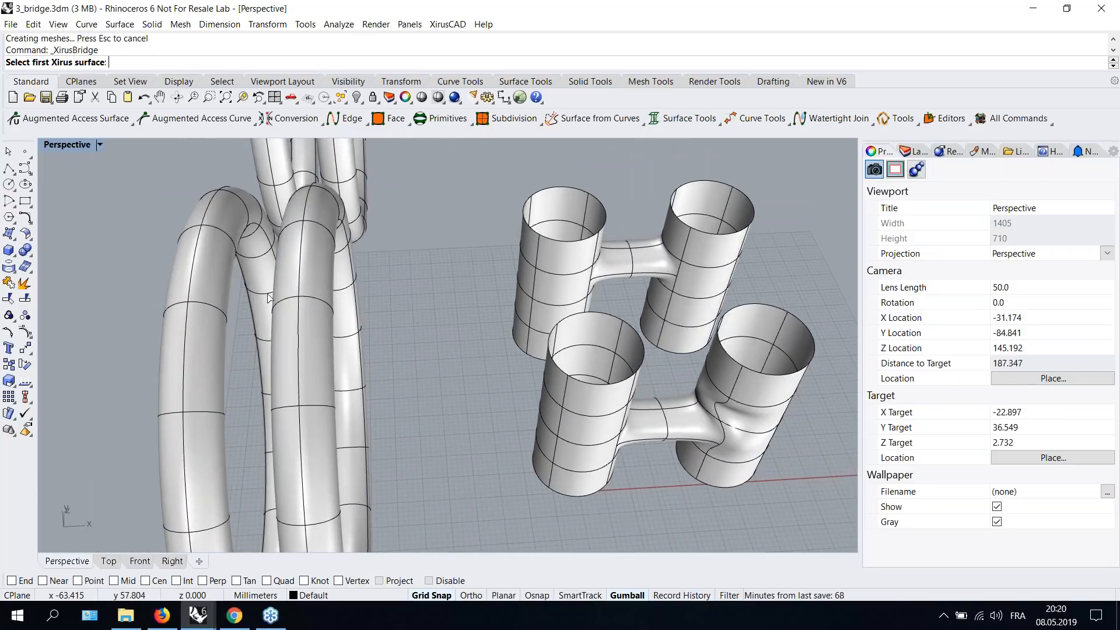
{"action": "left_click", "coordinate": [206, 268]}
{"action": "left_click", "coordinate": [208, 272]}
{"action": "left_click", "coordinate": [286, 274]}
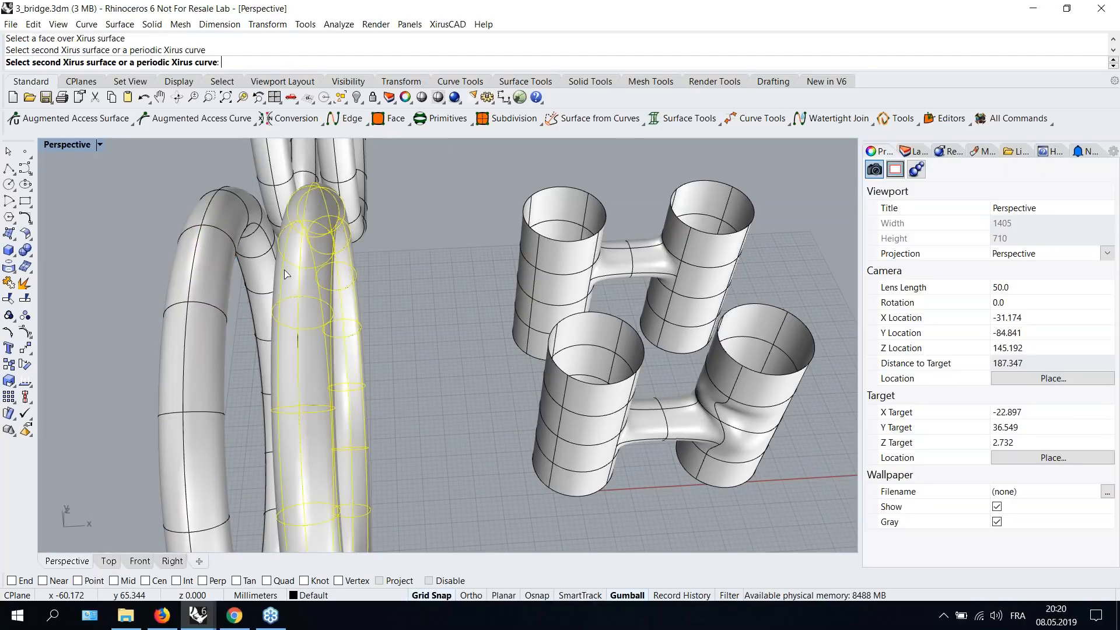
{"action": "left_click", "coordinate": [287, 275]}
{"action": "right_click_drag", "start_coordinate": [305, 287], "coordinate": [326, 283]}
{"action": "scroll", "coordinate": [231, 319], "scroll_direction": "up", "scroll_amount": 2}
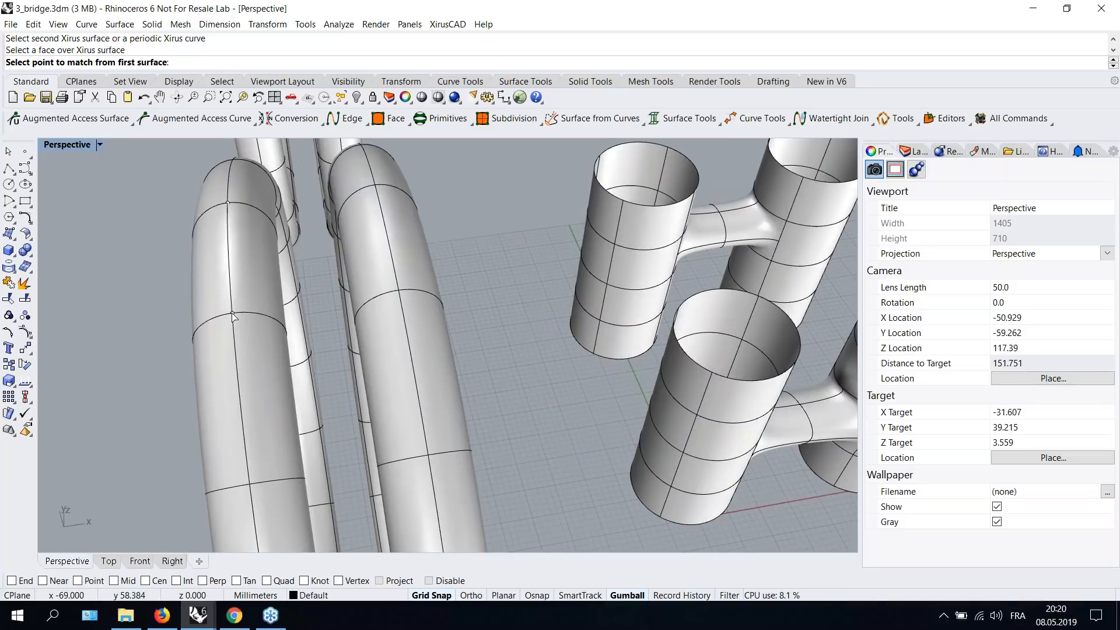
- Pick the matching points and directions on the two tubes to create the bridge between them
{"action": "left_click", "coordinate": [255, 307]}
{"action": "left_click", "coordinate": [400, 293]}
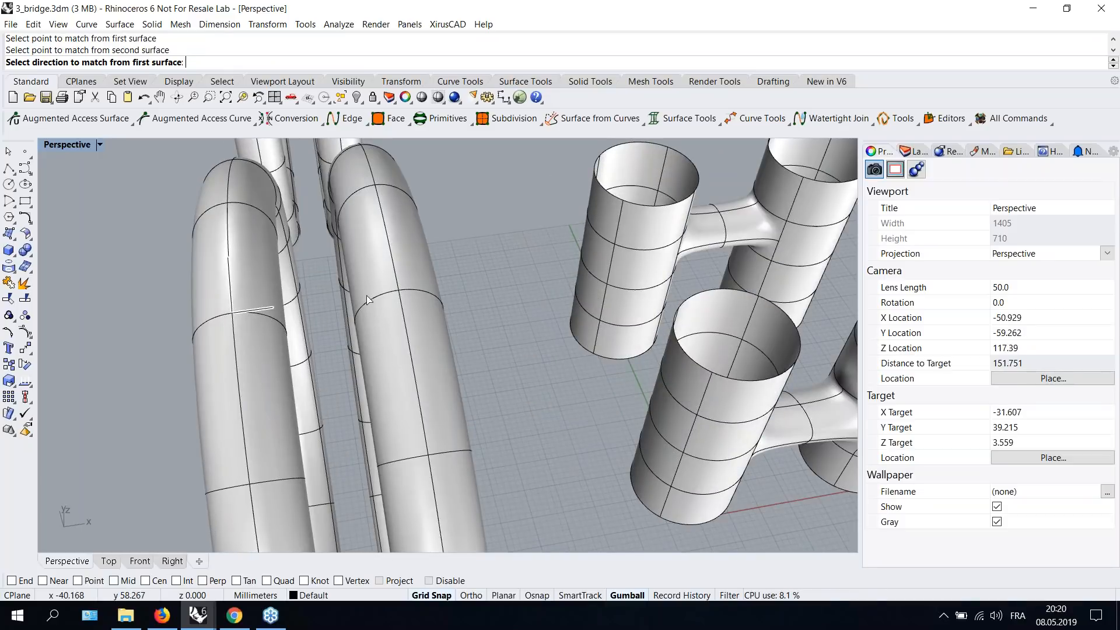
{"action": "left_click", "coordinate": [261, 309]}
{"action": "left_click", "coordinate": [363, 296]}
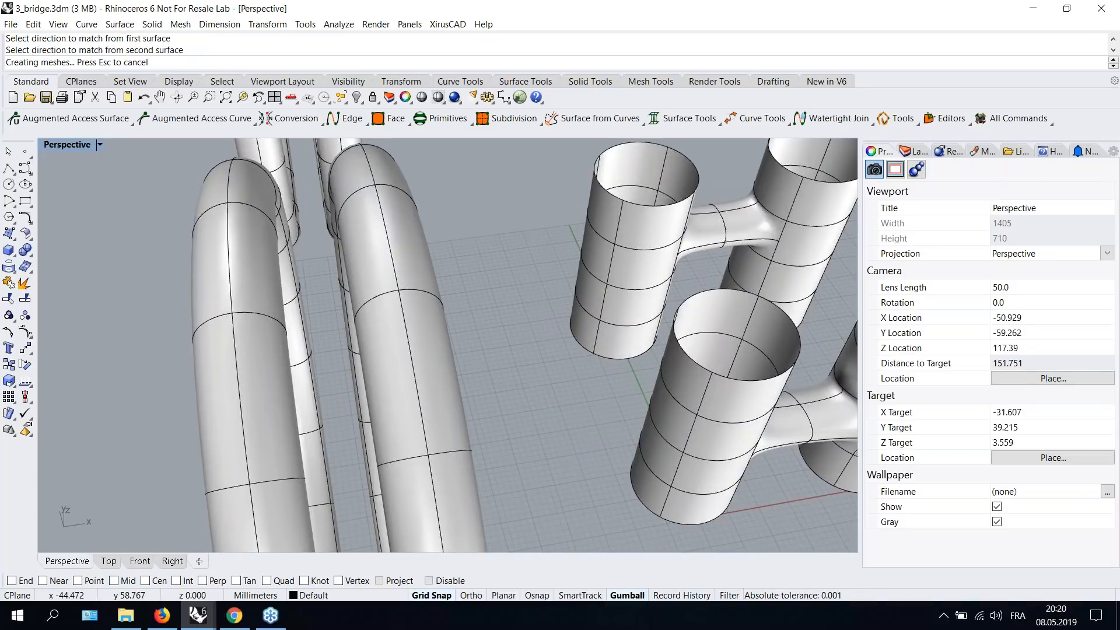
- Inspect the bridge between the looped tubes from several angles
{"action": "right_click_drag", "start_coordinate": [362, 296], "coordinate": [451, 249]}
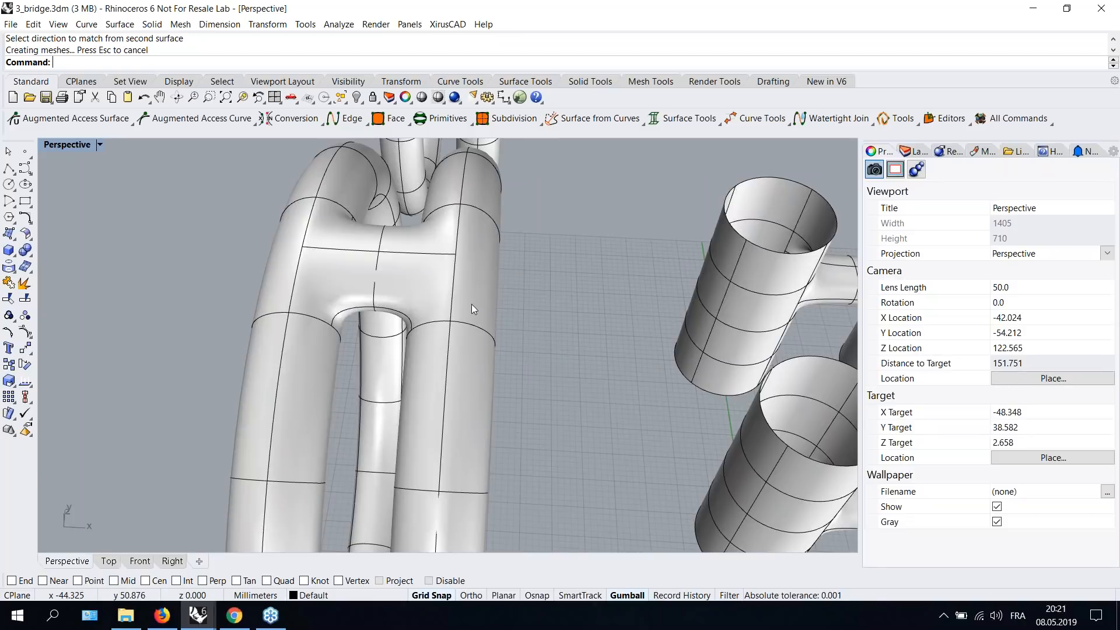
{"action": "right_click_drag", "start_coordinate": [478, 274], "coordinate": [415, 351]}
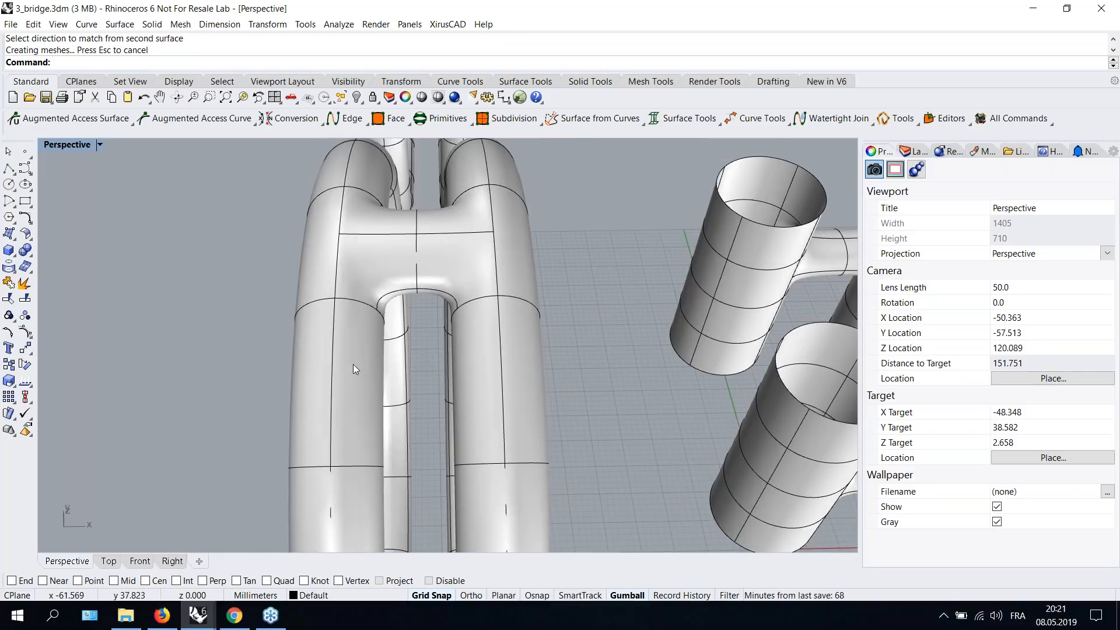
{"action": "right_click_drag", "start_coordinate": [608, 391], "coordinate": [426, 288], "text": "shift"}
{"action": "scroll", "coordinate": [426, 288], "scroll_direction": "down", "scroll_amount": 4}
{"action": "scroll", "coordinate": [426, 286], "scroll_direction": "up", "scroll_amount": 2}
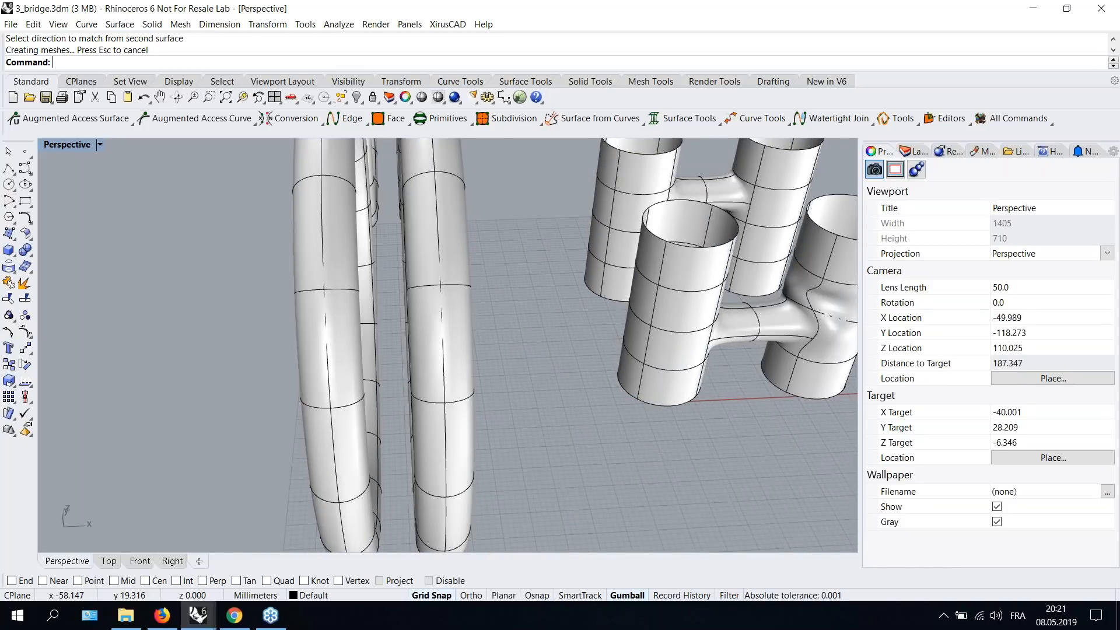
{"action": "scroll", "coordinate": [303, 277], "scroll_direction": "up", "scroll_amount": 3}
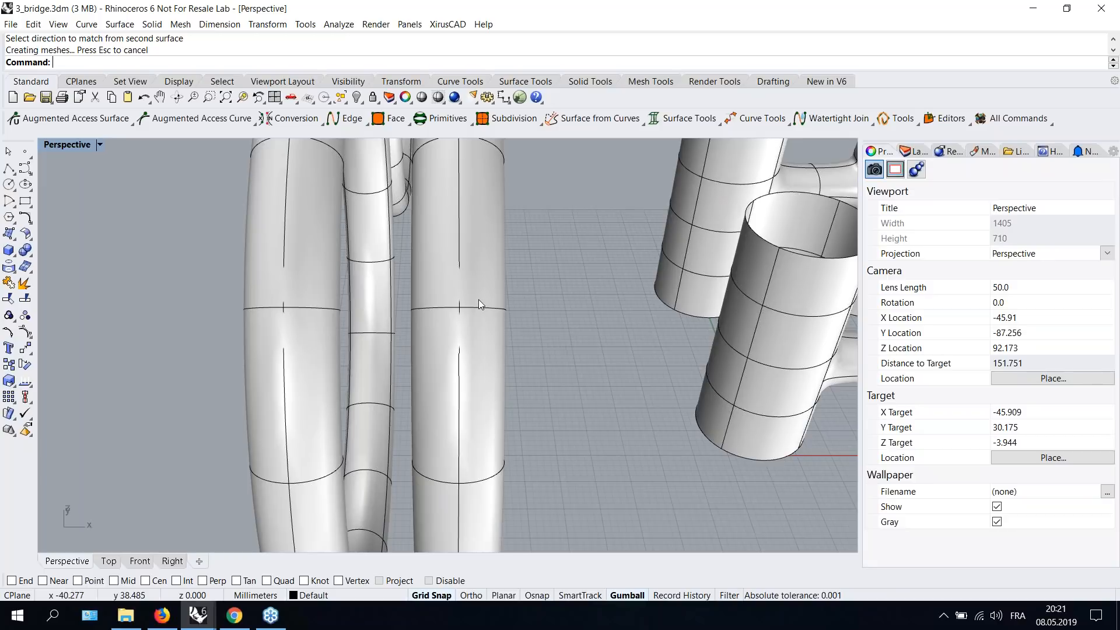
{"action": "scroll", "coordinate": [478, 299], "scroll_direction": "down", "scroll_amount": 2}
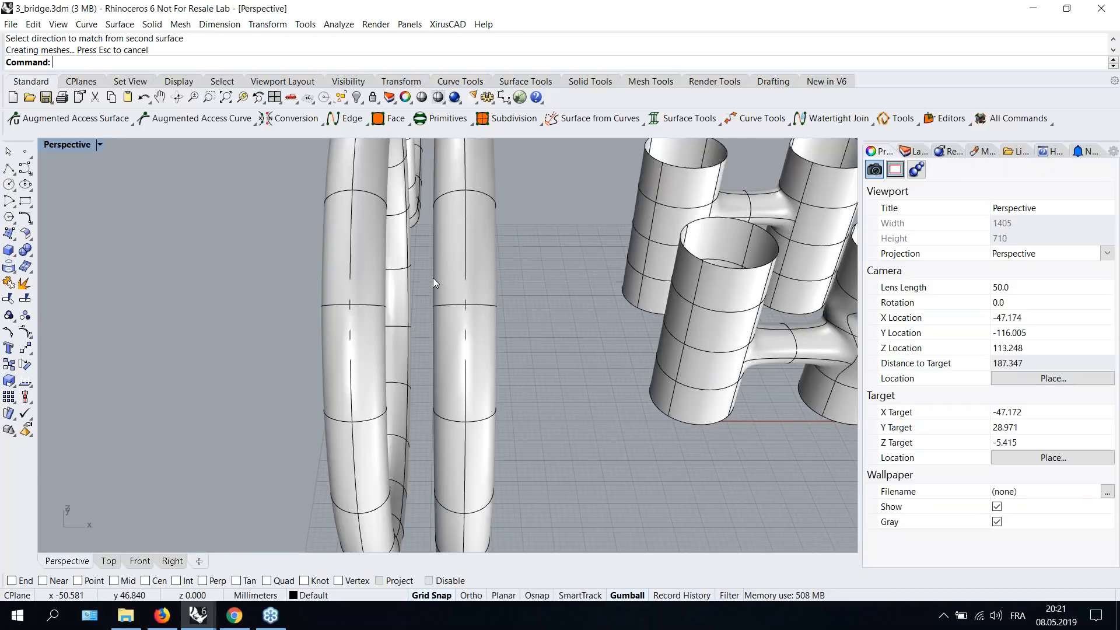
{"action": "scroll", "coordinate": [543, 264], "scroll_direction": "up", "scroll_amount": 2}
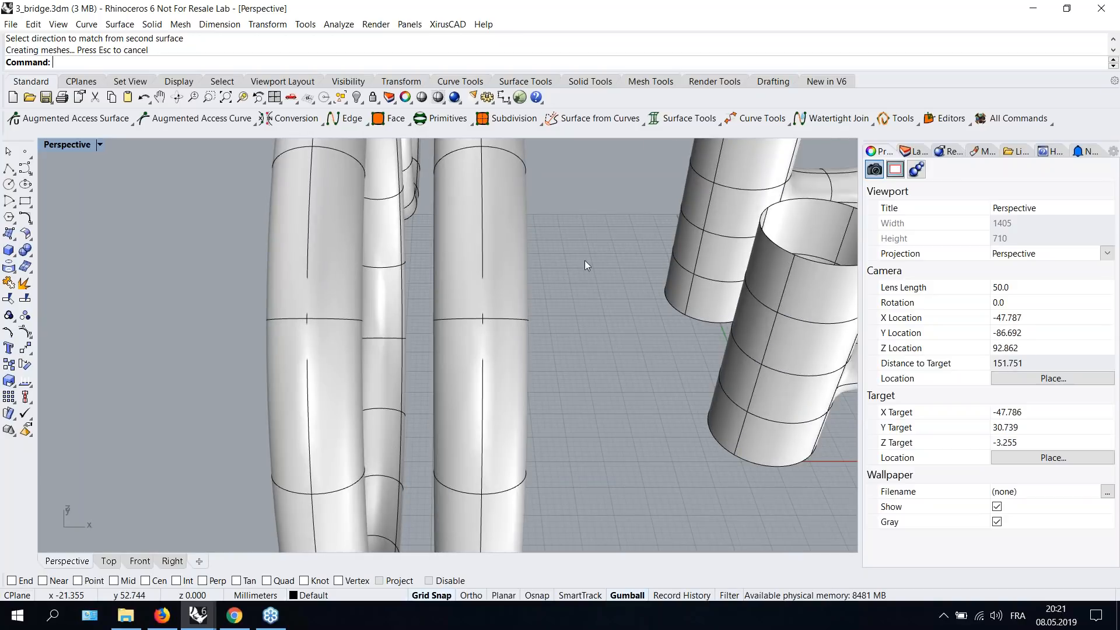
{"action": "mouse_move", "coordinate": [576, 275]}
{"action": "right_mouse_down"}
{"action": "mouse_move", "coordinate": [559, 283]}
{"action": "mouse_move", "coordinate": [580, 280]}
{"action": "right_mouse_up"}
{"action": "scroll", "coordinate": [576, 277], "scroll_direction": "down", "scroll_amount": 2}
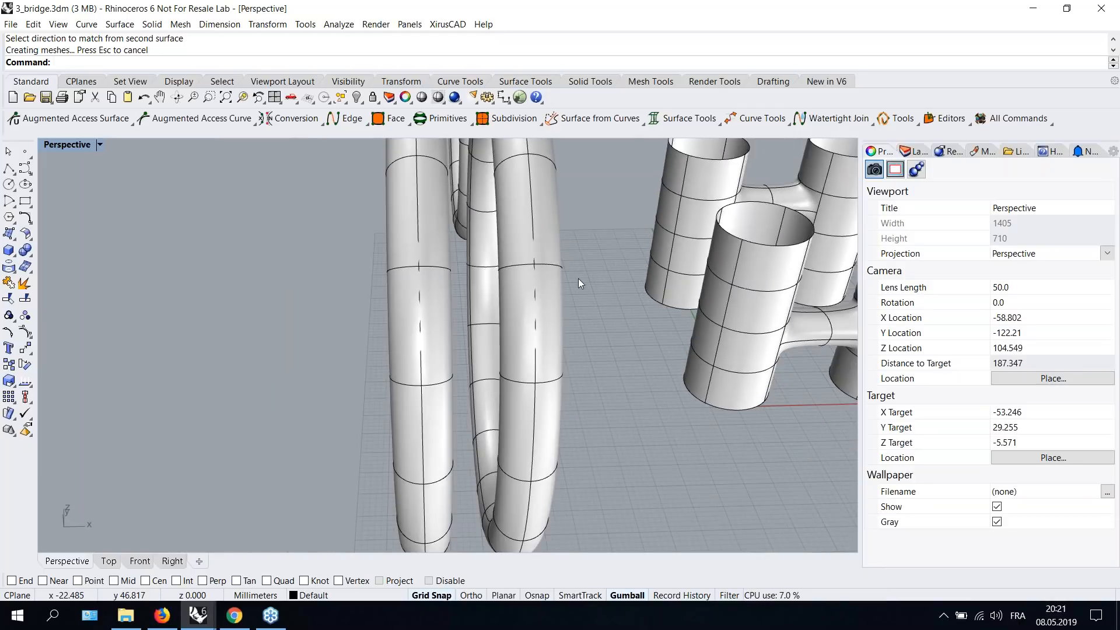
{"action": "right_click_drag", "start_coordinate": [565, 271], "coordinate": [548, 285]}
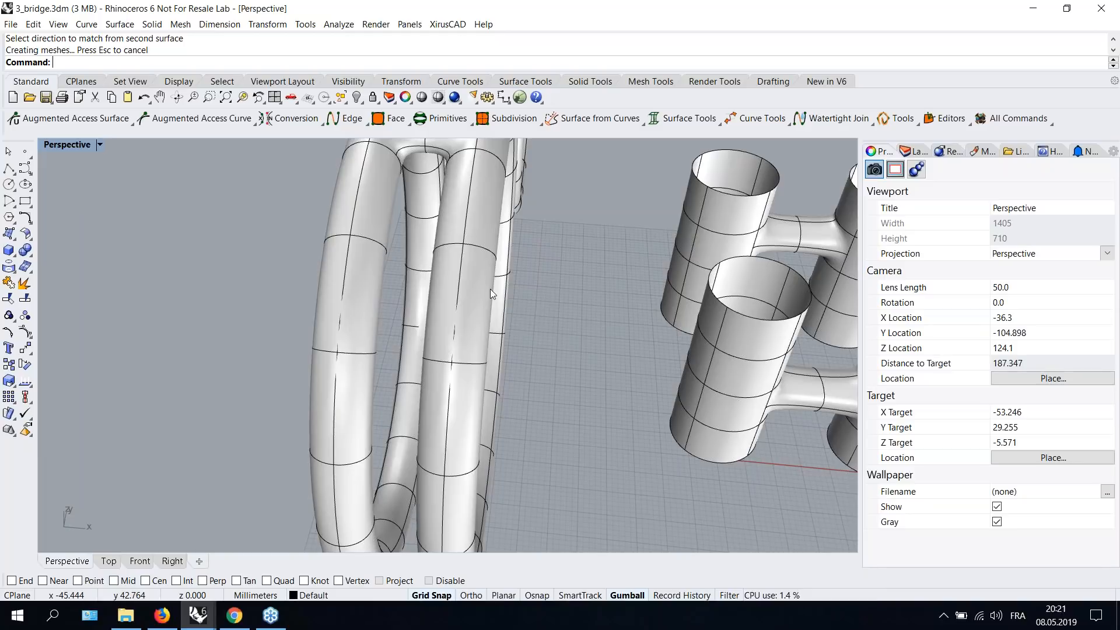
{"action": "scroll", "coordinate": [472, 313], "scroll_direction": "down", "scroll_amount": 2}
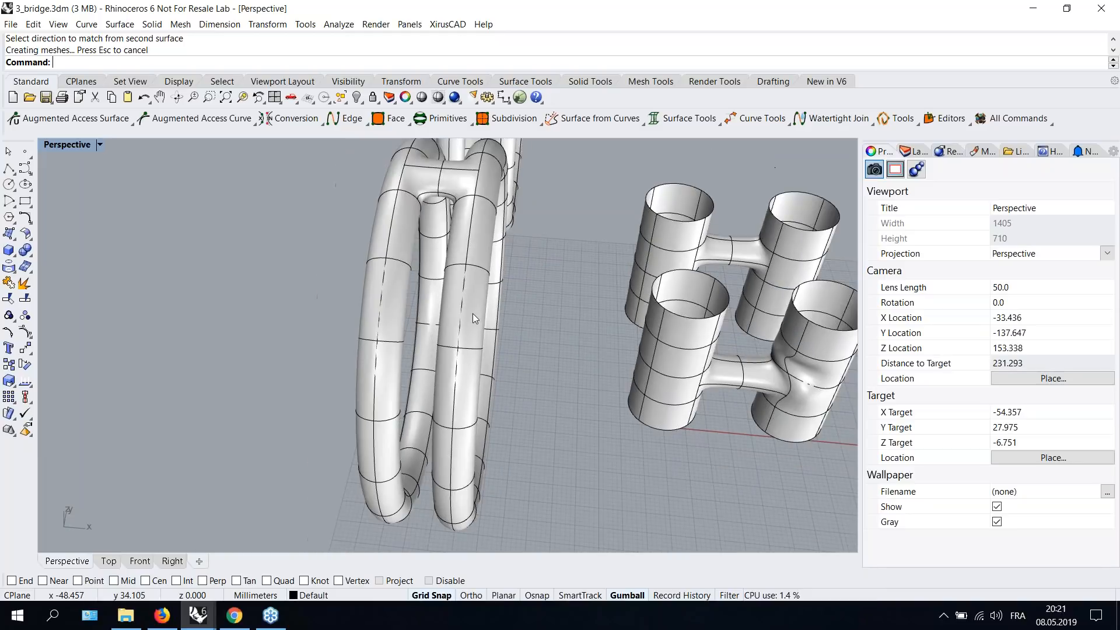
- Examine the new bridge surface between the looped tubes up close, including its isocurves
{"action": "scroll", "coordinate": [473, 313], "scroll_direction": "up", "scroll_amount": 4}
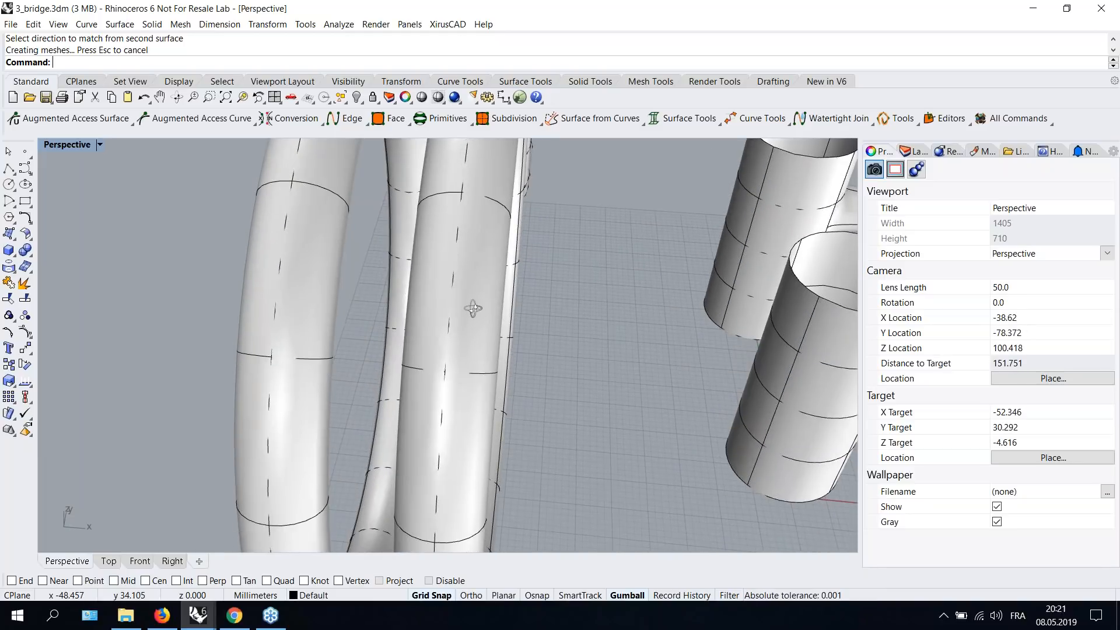
{"action": "right_click_drag", "start_coordinate": [476, 301], "coordinate": [478, 337]}
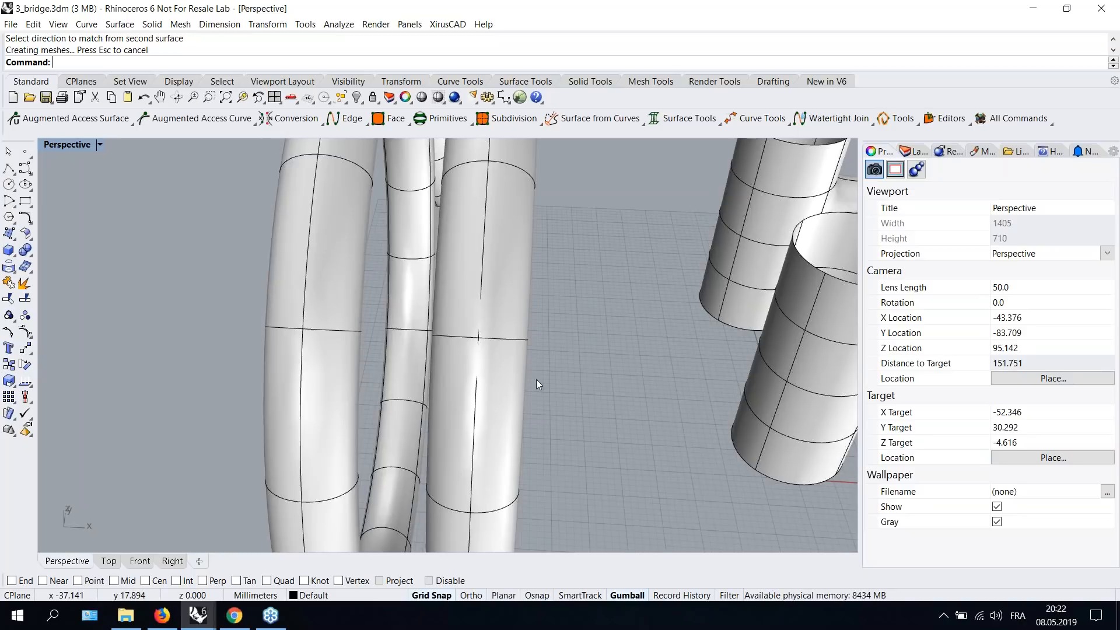
{"action": "scroll", "coordinate": [491, 320], "scroll_direction": "down", "scroll_amount": 1}
{"action": "scroll", "coordinate": [488, 310], "scroll_direction": "up", "scroll_amount": 1}
{"action": "scroll", "coordinate": [503, 327], "scroll_direction": "down", "scroll_amount": 2}
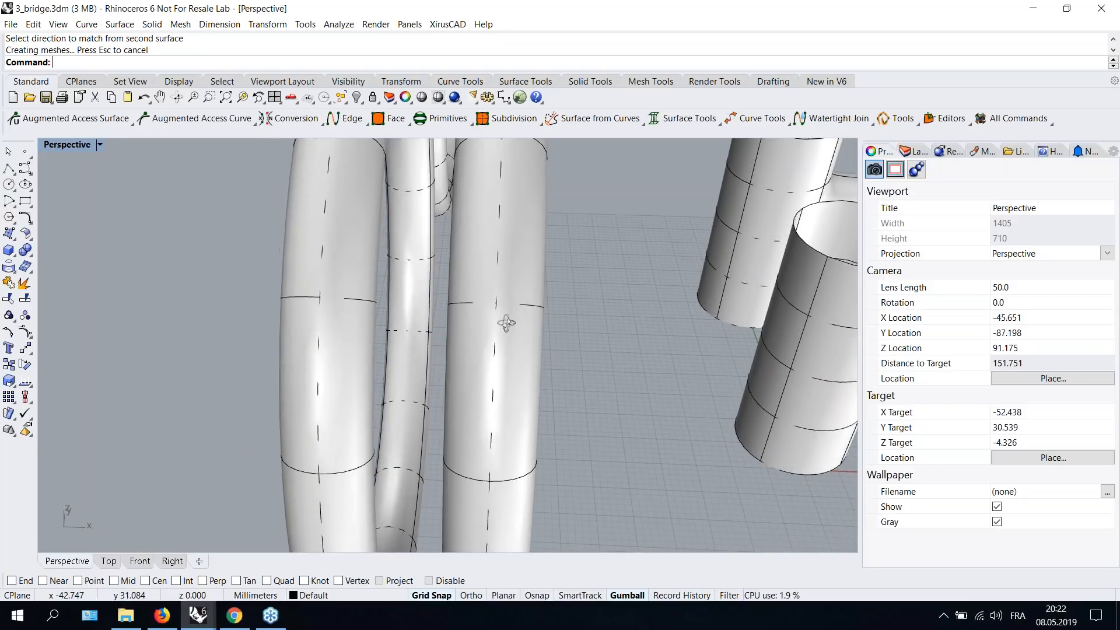
{"action": "scroll", "coordinate": [513, 312], "scroll_direction": "down", "scroll_amount": 1}
{"action": "scroll", "coordinate": [534, 331], "scroll_direction": "up", "scroll_amount": 2}
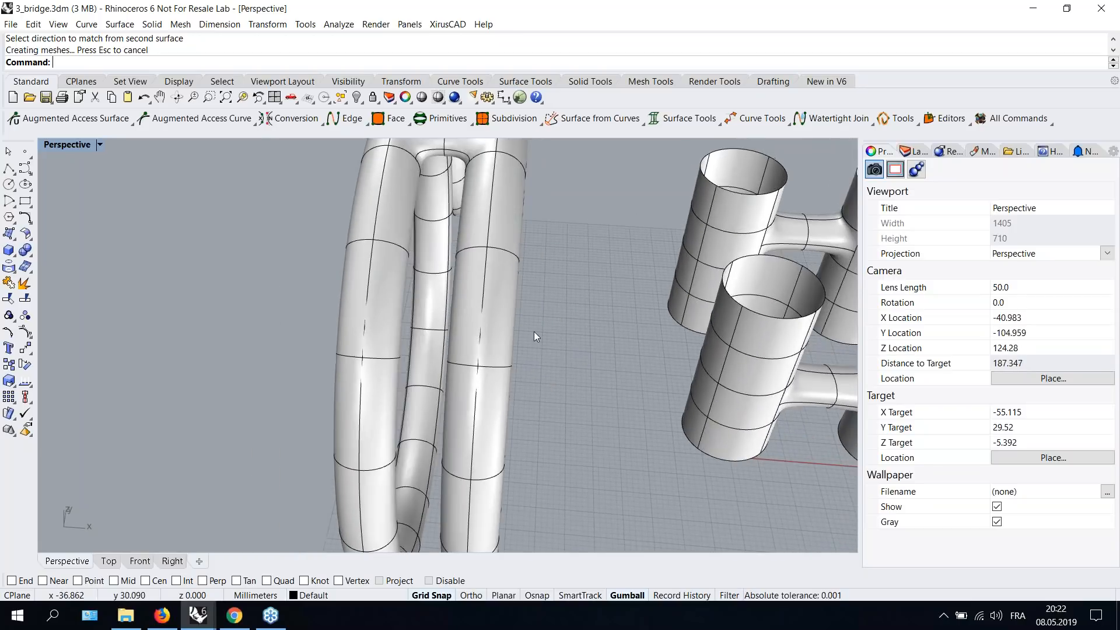
{"action": "scroll", "coordinate": [547, 369], "scroll_direction": "up", "scroll_amount": 1}
{"action": "scroll", "coordinate": [554, 368], "scroll_direction": "down", "scroll_amount": 2}
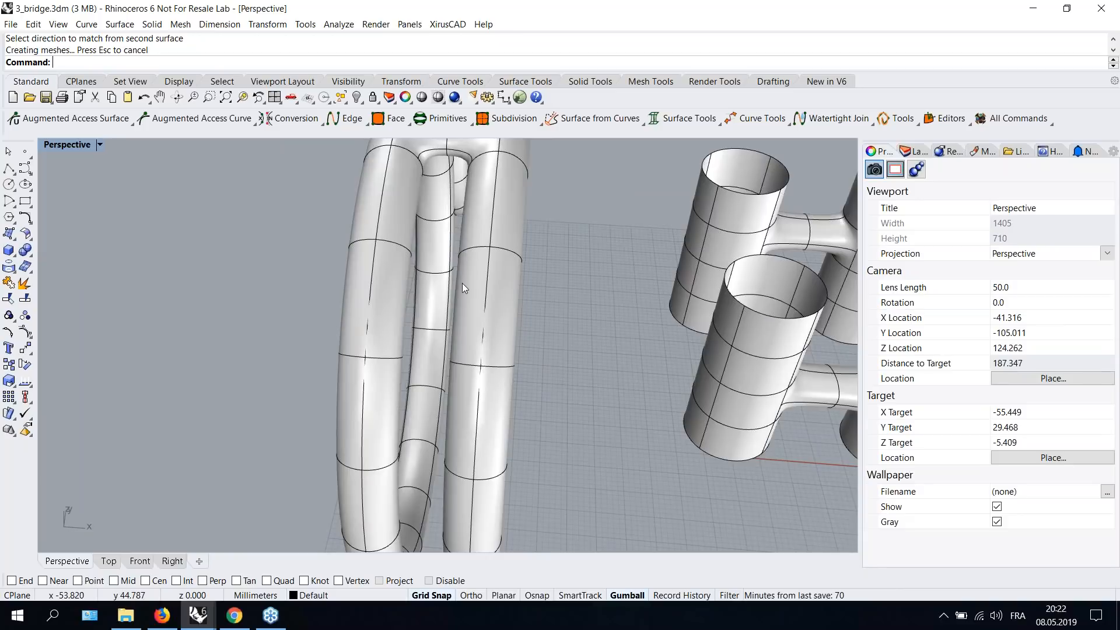
{"action": "right_click_drag", "start_coordinate": [550, 286], "coordinate": [550, 284]}
{"action": "scroll", "coordinate": [577, 338], "scroll_direction": "down", "scroll_amount": 2}
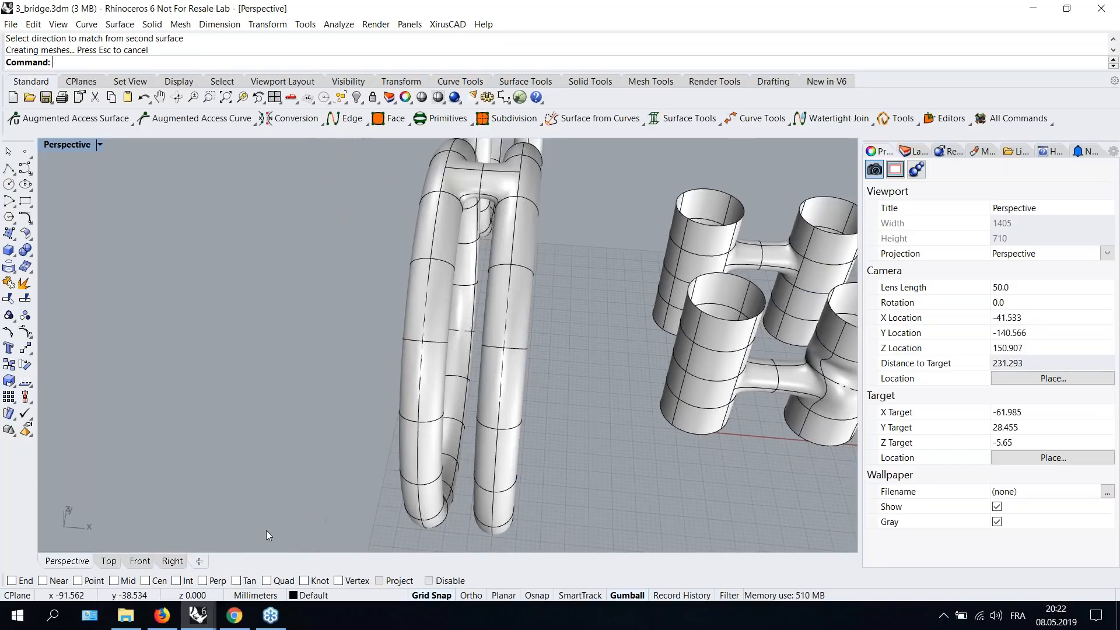
- Switch to the 4_patchExamples.3dm file and examine its rings, glasses and open tube surface examples
{"action": "left_click", "coordinate": [199, 617]}
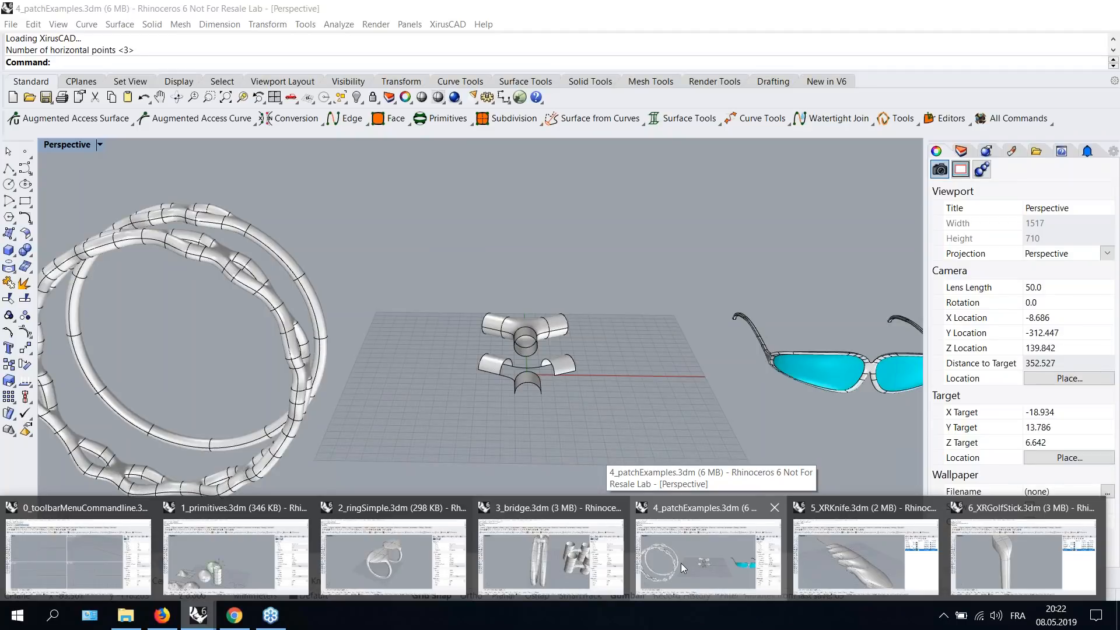
{"action": "left_click", "coordinate": [681, 563]}
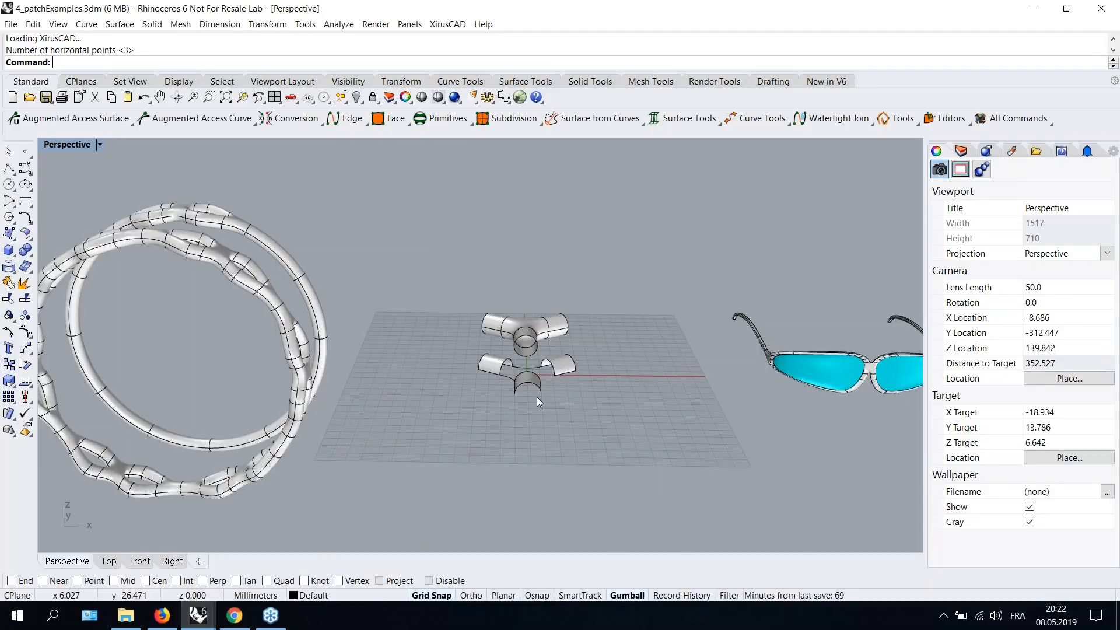
{"action": "right_click_drag", "start_coordinate": [637, 377], "coordinate": [417, 330]}
{"action": "scroll", "coordinate": [499, 373], "scroll_direction": "up", "scroll_amount": 8}
{"action": "right_click_drag", "start_coordinate": [646, 419], "coordinate": [458, 383]}
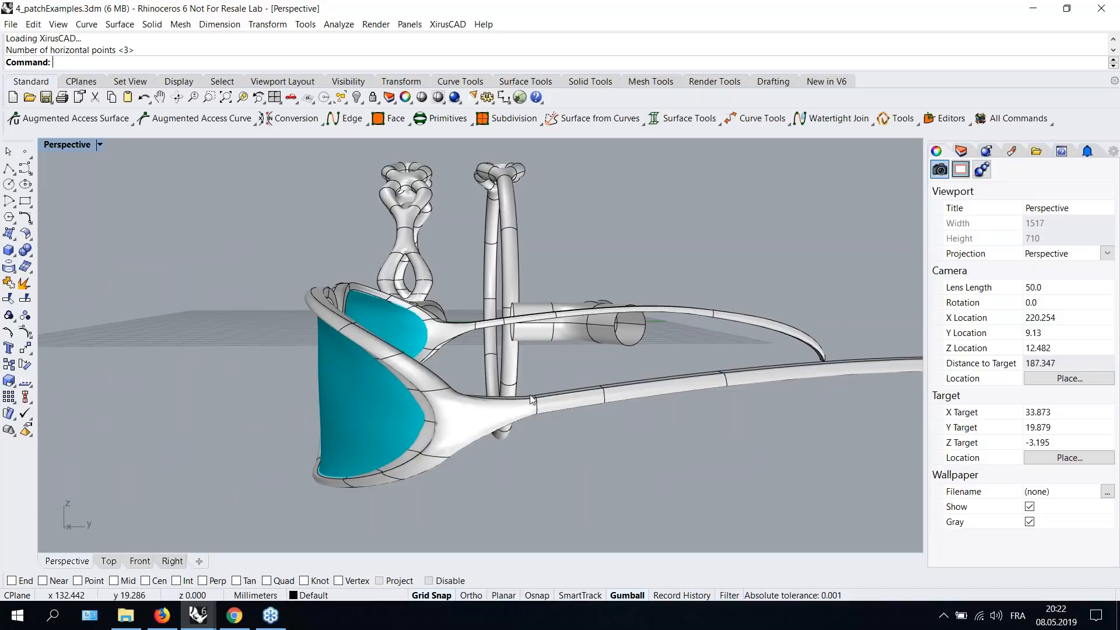
{"action": "right_click_drag", "start_coordinate": [506, 427], "coordinate": [528, 429]}
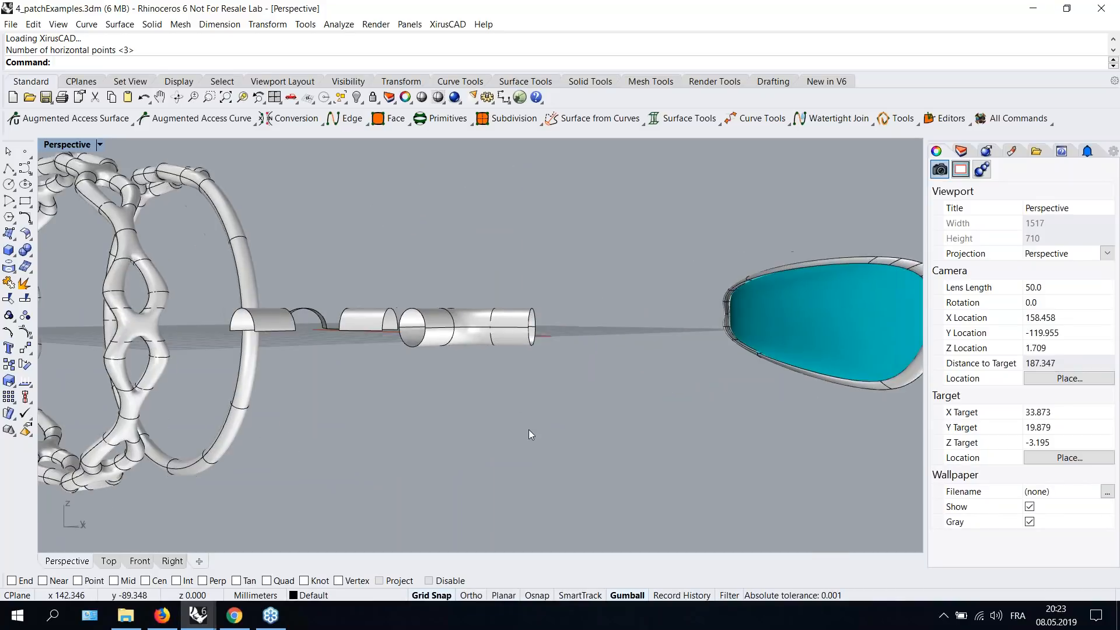
{"action": "right_click_drag", "start_coordinate": [546, 391], "coordinate": [330, 393], "text": "shift"}
{"action": "scroll", "coordinate": [565, 266], "scroll_direction": "up", "scroll_amount": 2}
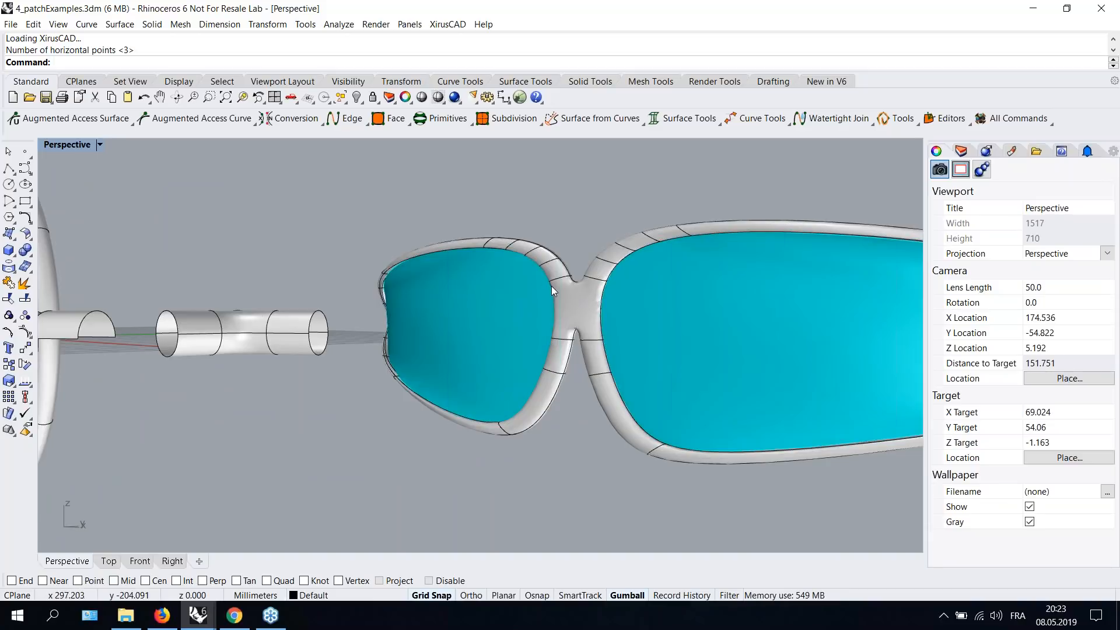
{"action": "right_click_drag", "start_coordinate": [530, 319], "coordinate": [230, 336]}
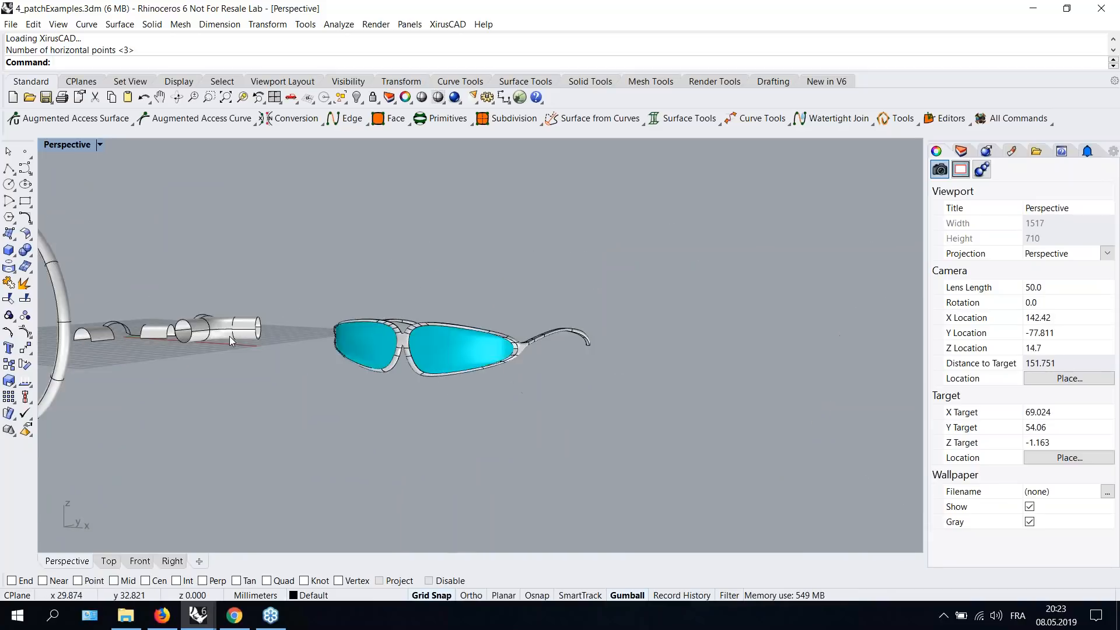
{"action": "scroll", "coordinate": [229, 336], "scroll_direction": "down", "scroll_amount": 18}
{"action": "right_click_drag", "start_coordinate": [153, 345], "coordinate": [402, 351], "text": "shift"}
{"action": "scroll", "coordinate": [312, 308], "scroll_direction": "up", "scroll_amount": 6}
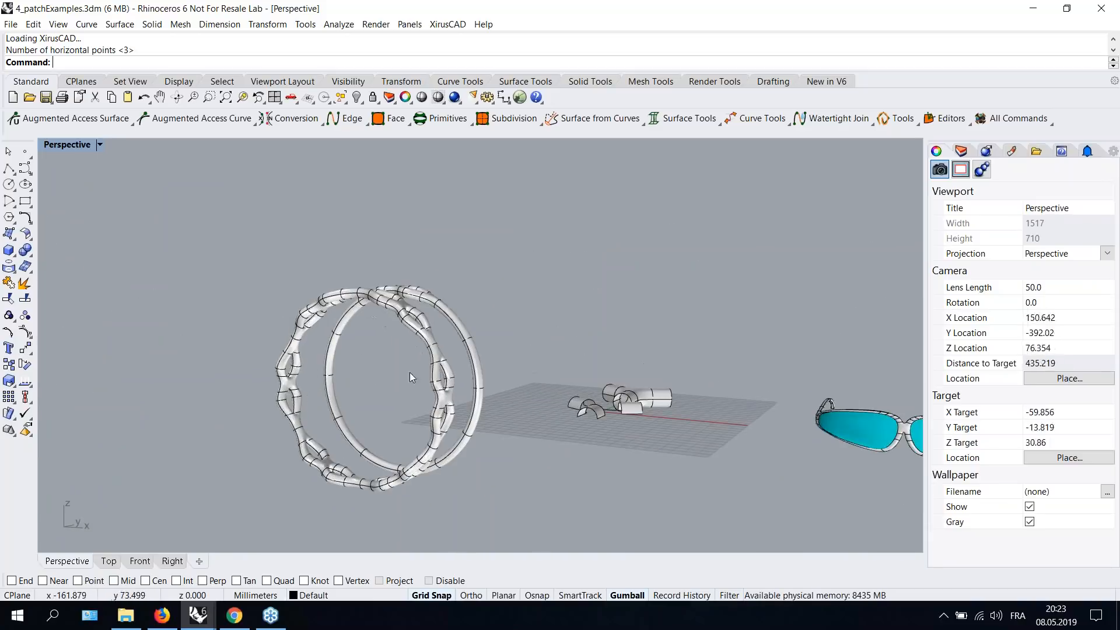
{"action": "scroll", "coordinate": [311, 310], "scroll_direction": "up", "scroll_amount": 6}
{"action": "right_click_drag", "start_coordinate": [574, 318], "coordinate": [427, 390]}
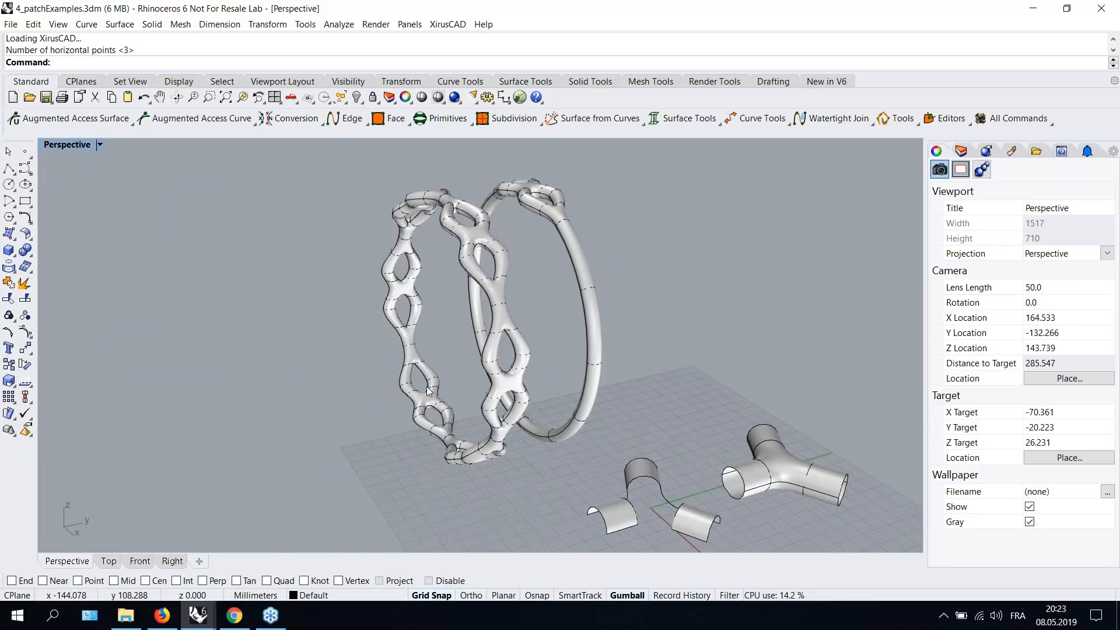
{"action": "scroll", "coordinate": [491, 276], "scroll_direction": "up", "scroll_amount": 10}
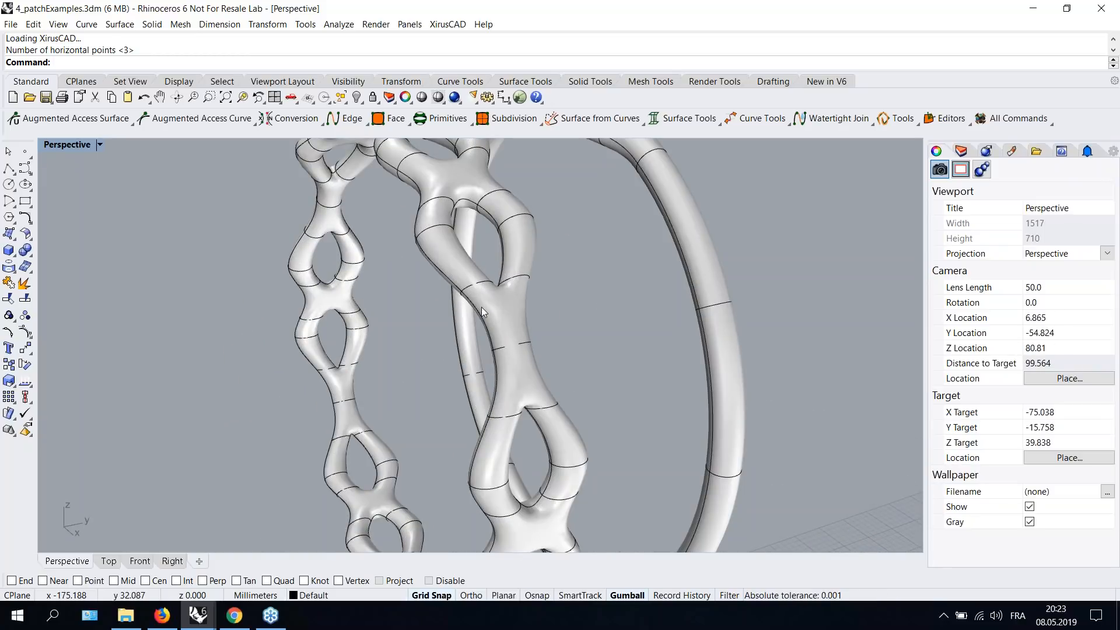
{"action": "scroll", "coordinate": [495, 291], "scroll_direction": "up", "scroll_amount": 8}
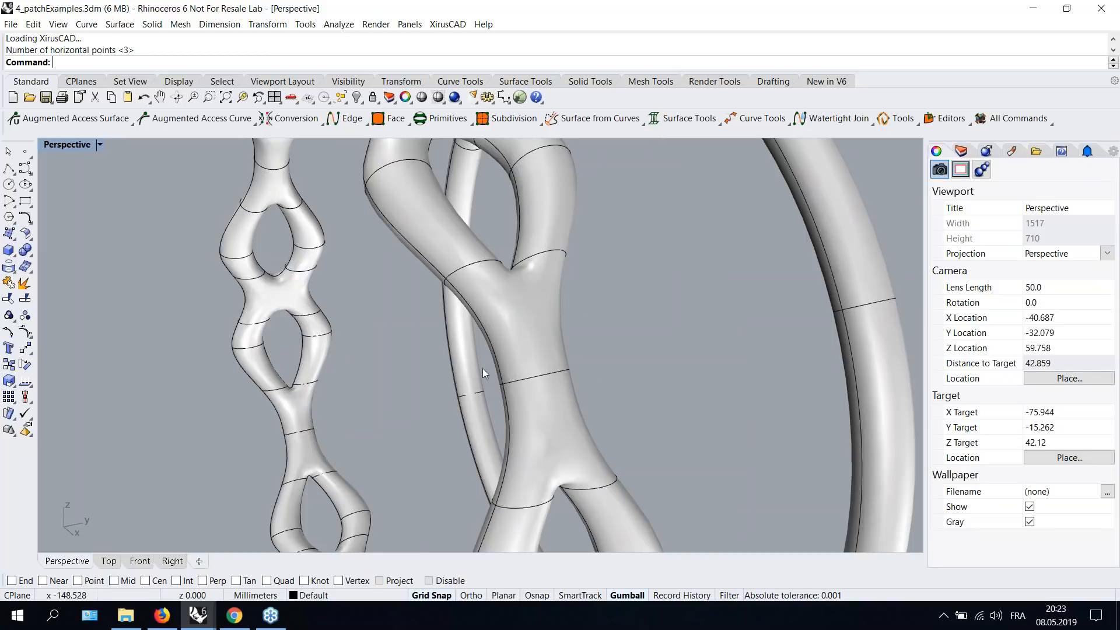
{"action": "scroll", "coordinate": [484, 322], "scroll_direction": "down", "scroll_amount": 20}
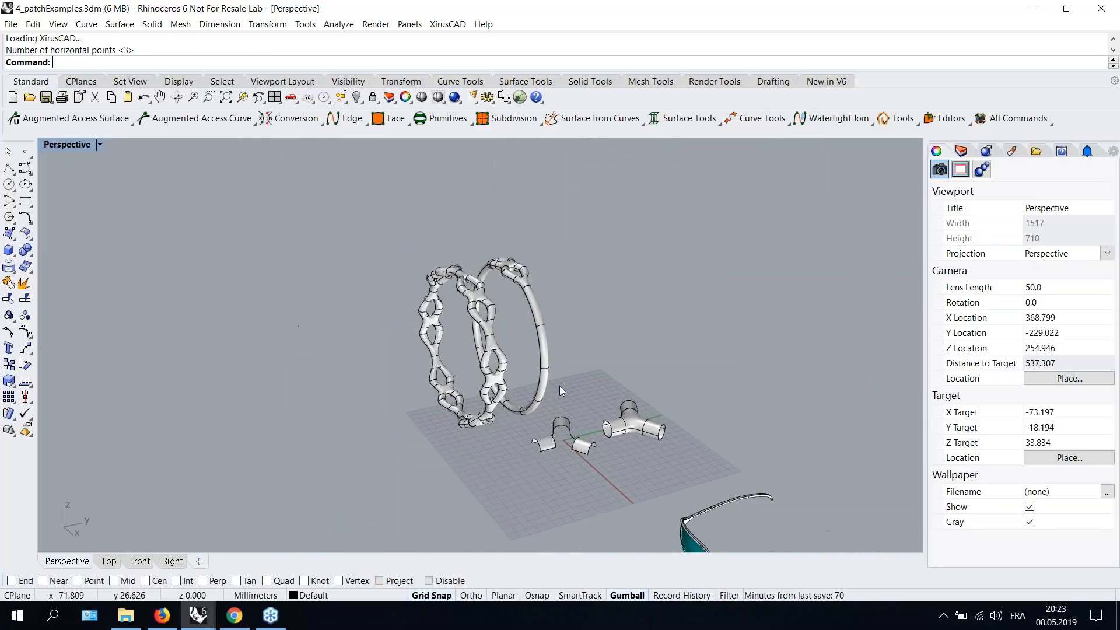
{"action": "right_click_drag", "start_coordinate": [402, 369], "coordinate": [519, 429]}
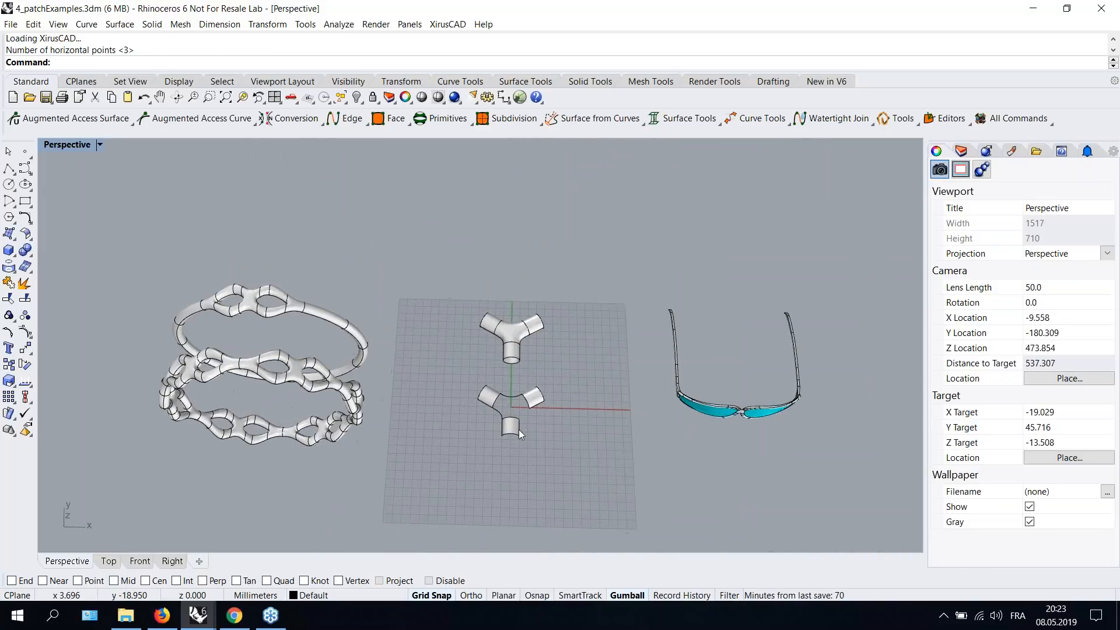
- Start a Xirus curve from surface points and select the right-hand tube surface of the three-surface example
{"action": "scroll", "coordinate": [519, 422], "scroll_direction": "up", "scroll_amount": 6}
{"action": "scroll", "coordinate": [519, 422], "scroll_direction": "up", "scroll_amount": 4}
{"action": "right_click_drag", "start_coordinate": [590, 236], "coordinate": [548, 271]}
{"action": "scroll", "coordinate": [576, 264], "scroll_direction": "down", "scroll_amount": 2}
{"action": "left_click", "coordinate": [502, 269]}
{"action": "left_click", "coordinate": [554, 269]}
{"action": "right_click_drag", "start_coordinate": [529, 427], "coordinate": [564, 391]}
{"action": "scroll", "coordinate": [533, 406], "scroll_direction": "up", "scroll_amount": 4}
{"action": "right_click_drag", "start_coordinate": [590, 315], "coordinate": [523, 364]}
{"action": "scroll", "coordinate": [496, 314], "scroll_direction": "up", "scroll_amount": 2}
{"action": "left_click", "coordinate": [736, 120]}
{"action": "left_click", "coordinate": [733, 142]}
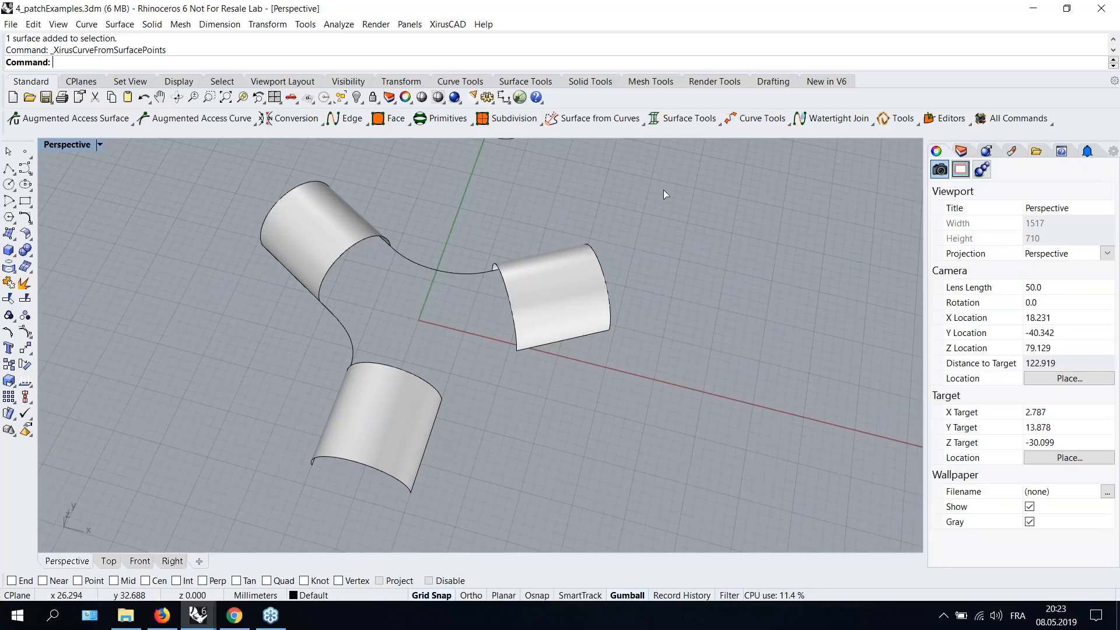
{"action": "right_click_drag", "start_coordinate": [457, 384], "coordinate": [469, 371]}
{"action": "left_click", "coordinate": [505, 338]}
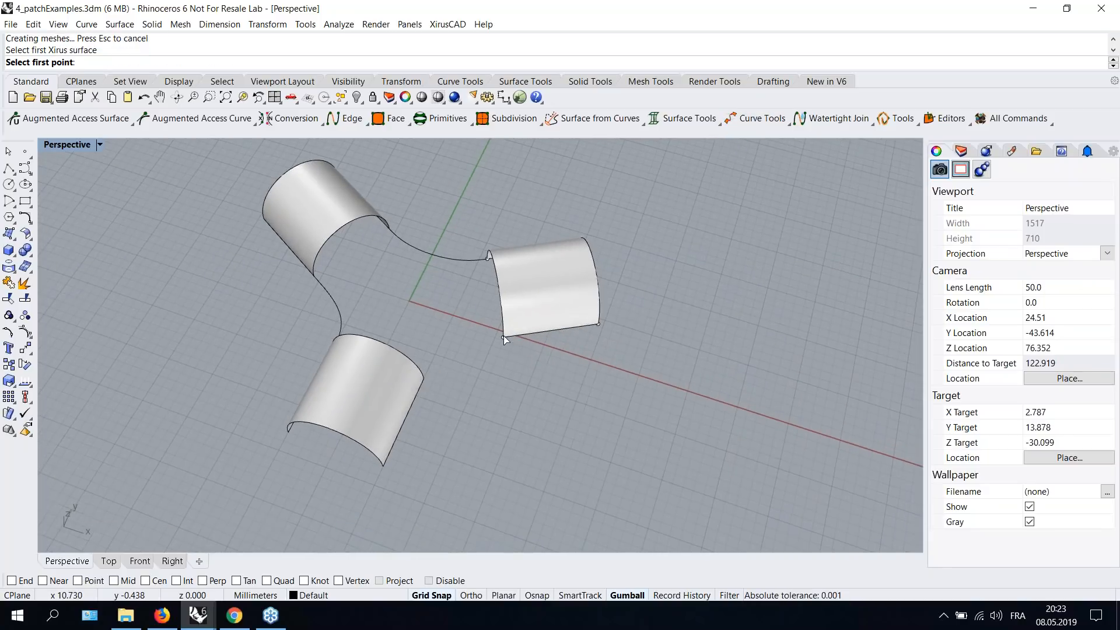
- Pick points and tangent directions on the right and bottom tube surfaces, accepting tangency scale 1.0 for the connecting curve
{"action": "left_click", "coordinate": [502, 337]}
{"action": "left_click", "coordinate": [477, 340]}
{"action": "left_click", "coordinate": [414, 382]}
{"action": "left_click", "coordinate": [415, 378]}
{"action": "left_click", "coordinate": [424, 378]}
{"action": "left_click", "coordinate": [414, 396]}
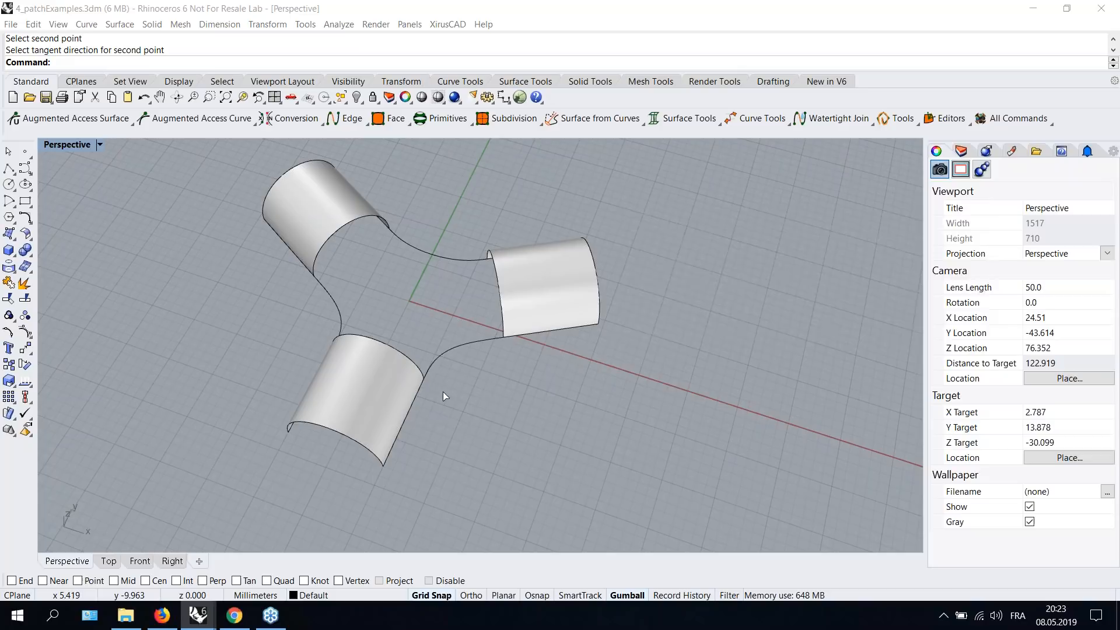
{"action": "scroll", "coordinate": [526, 361], "scroll_direction": "up", "scroll_amount": 5}
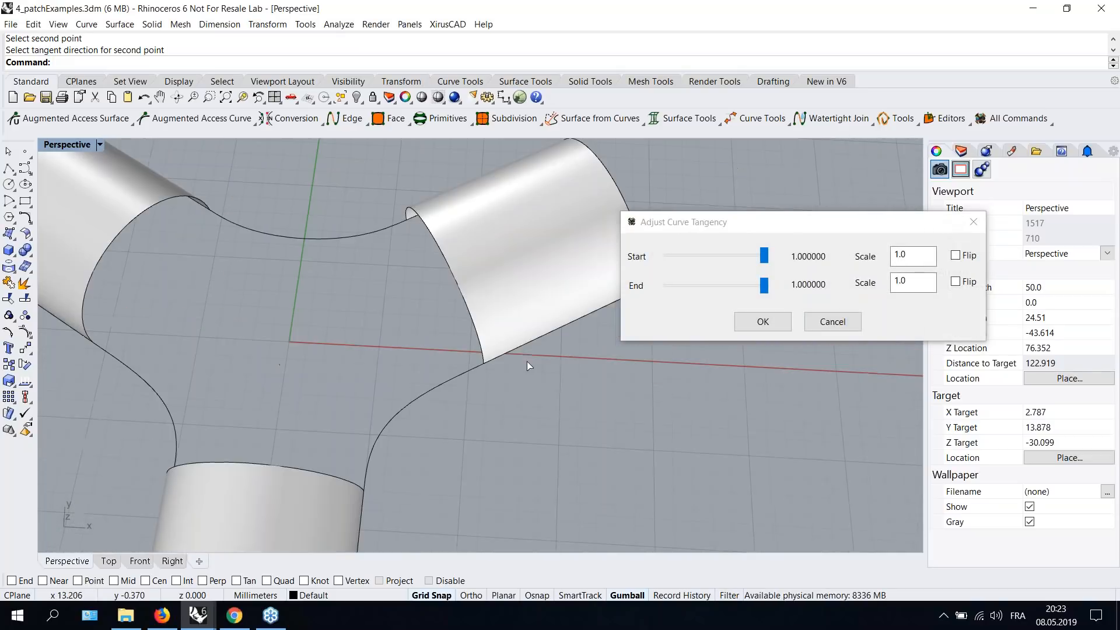
{"action": "left_click_drag", "start_coordinate": [763, 285], "coordinate": [787, 258]}
{"action": "left_click", "coordinate": [764, 285]}
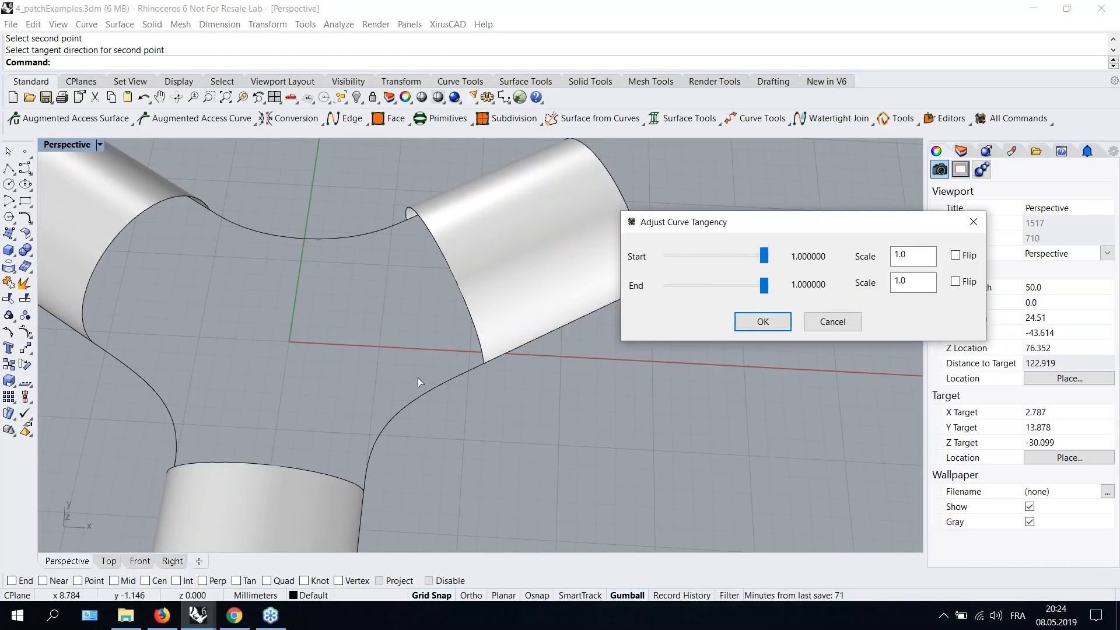
{"action": "left_click", "coordinate": [759, 326]}
- Fit a Xirus Patch surface through the three connecting curves and the tube surface edges
{"action": "scroll", "coordinate": [350, 322], "scroll_direction": "down", "scroll_amount": 2}
{"action": "right_click_drag", "start_coordinate": [450, 372], "coordinate": [563, 410], "text": "shift"}
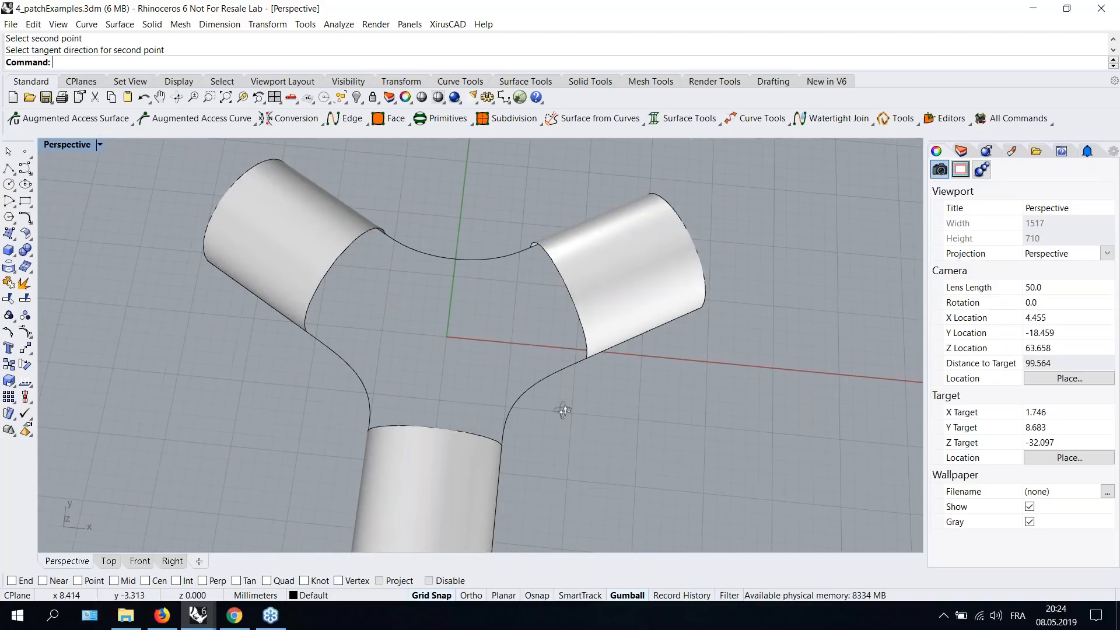
{"action": "key", "text": "Home"}
{"action": "left_click", "coordinate": [642, 122]}
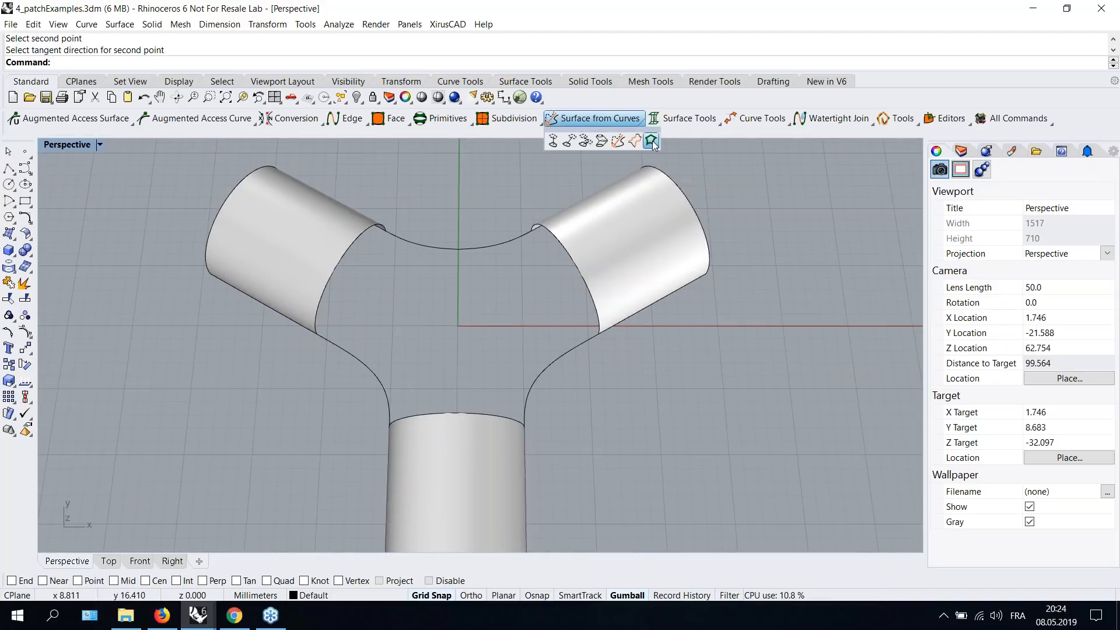
{"action": "left_click", "coordinate": [650, 141]}
{"action": "scroll", "coordinate": [433, 225], "scroll_direction": "down", "scroll_amount": 2}
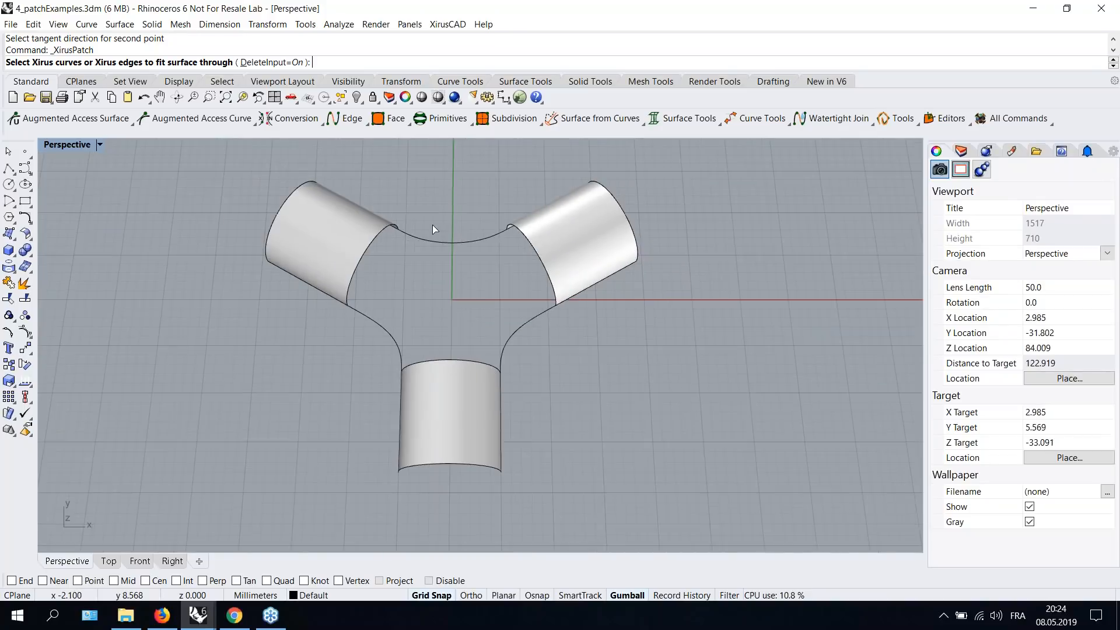
{"action": "scroll", "coordinate": [433, 225], "scroll_direction": "down", "scroll_amount": 2}
{"action": "right_click_drag", "start_coordinate": [425, 209], "coordinate": [427, 230]}
{"action": "left_click_drag", "start_coordinate": [354, 202], "coordinate": [541, 404]}
{"action": "right_click_drag", "start_coordinate": [576, 397], "coordinate": [565, 355]}
{"action": "scroll", "coordinate": [430, 228], "scroll_direction": "up", "scroll_amount": 4}
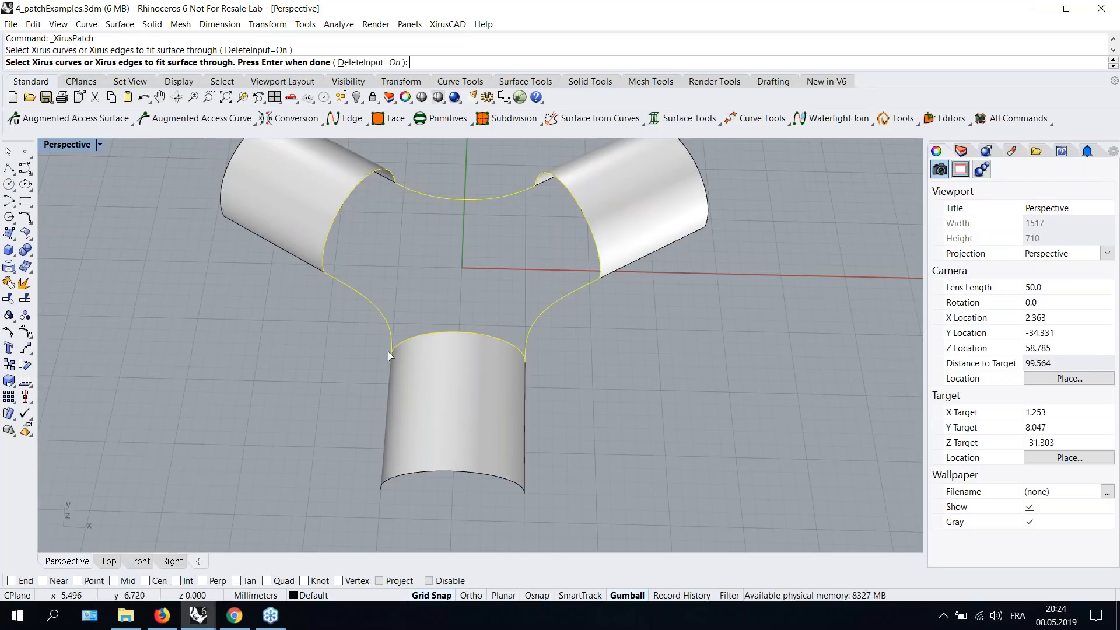
{"action": "right_click_drag", "start_coordinate": [620, 341], "coordinate": [701, 372]}
{"action": "key", "text": "Return"}
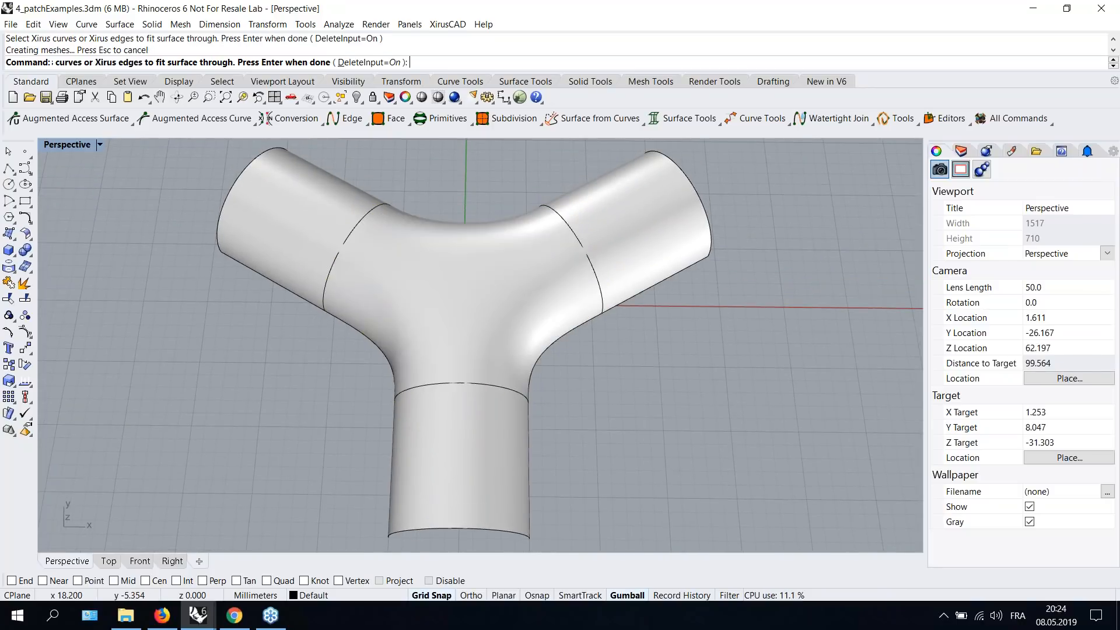
- Select the four Y-junction surfaces and mirror a copy across the horizontal axis in the Front view
{"action": "scroll", "coordinate": [505, 336], "scroll_direction": "down", "scroll_amount": 3}
{"action": "right_click_drag", "start_coordinate": [505, 336], "coordinate": [600, 312]}
{"action": "left_click_drag", "start_coordinate": [115, 209], "coordinate": [583, 538]}
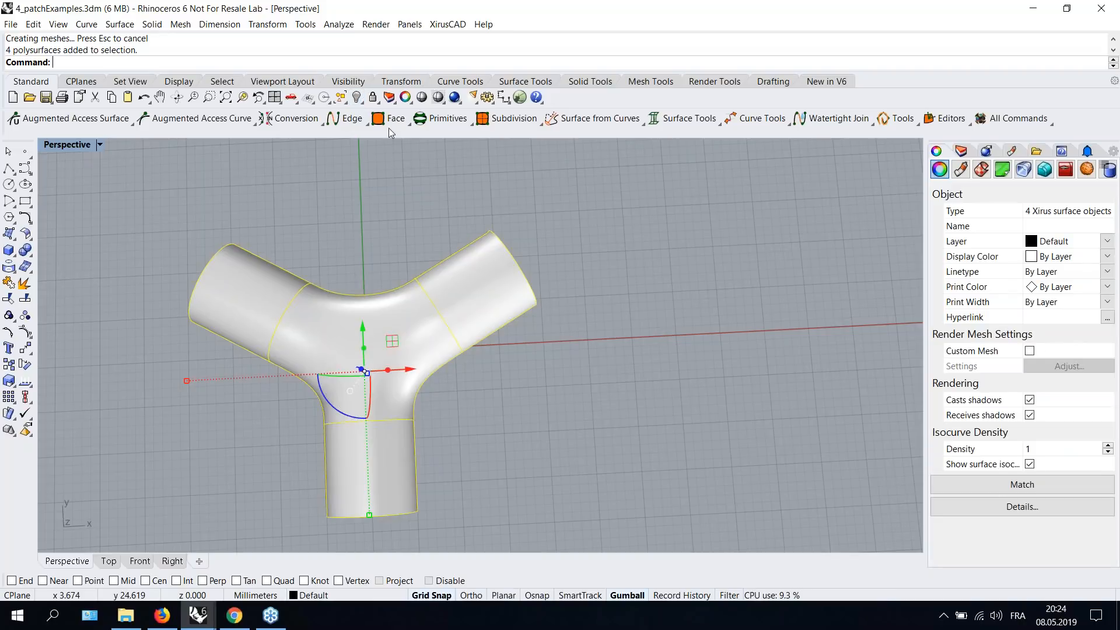
{"action": "type", "text": "Mirr"}
{"action": "key", "text": "Return"}
{"action": "key", "text": "Return"}
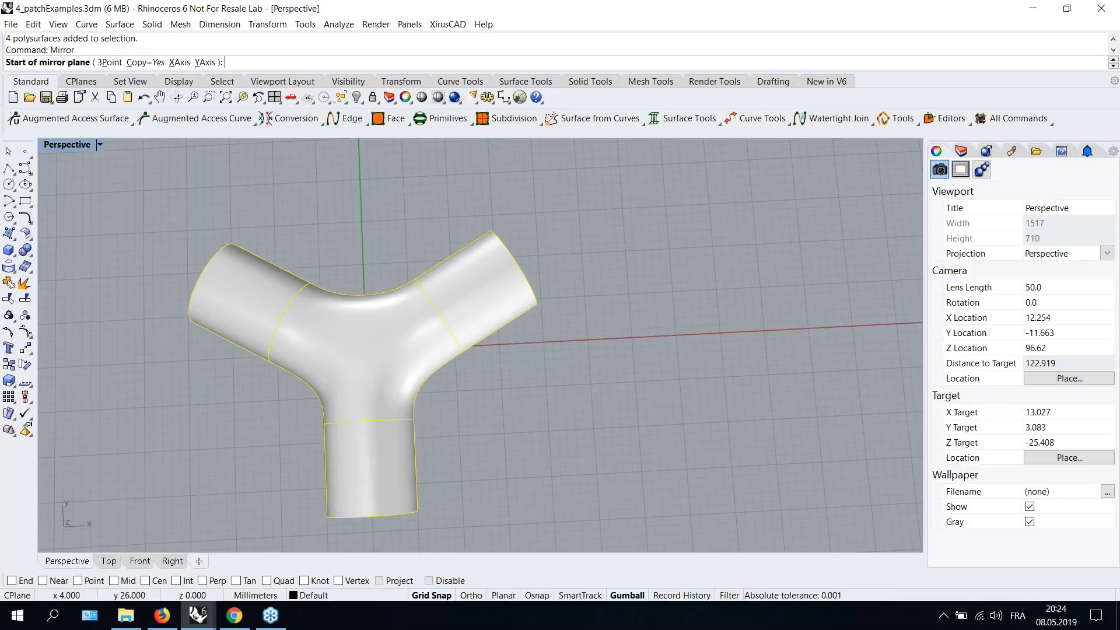
{"action": "double_click", "coordinate": [55, 145]}
{"action": "left_click", "coordinate": [72, 461]}
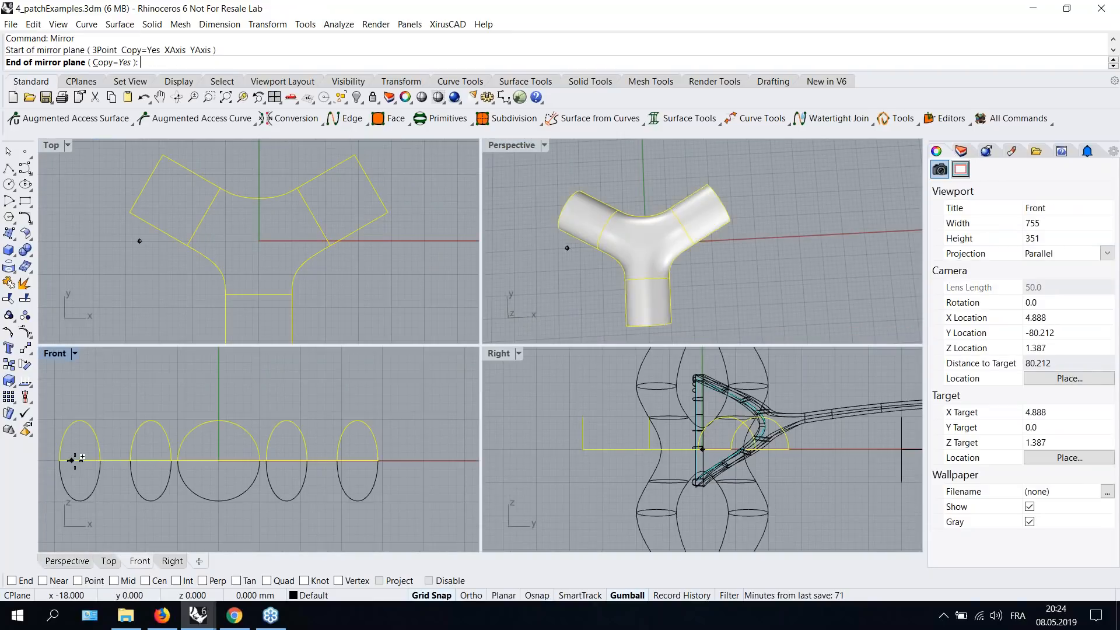
{"action": "left_click", "coordinate": [405, 460]}
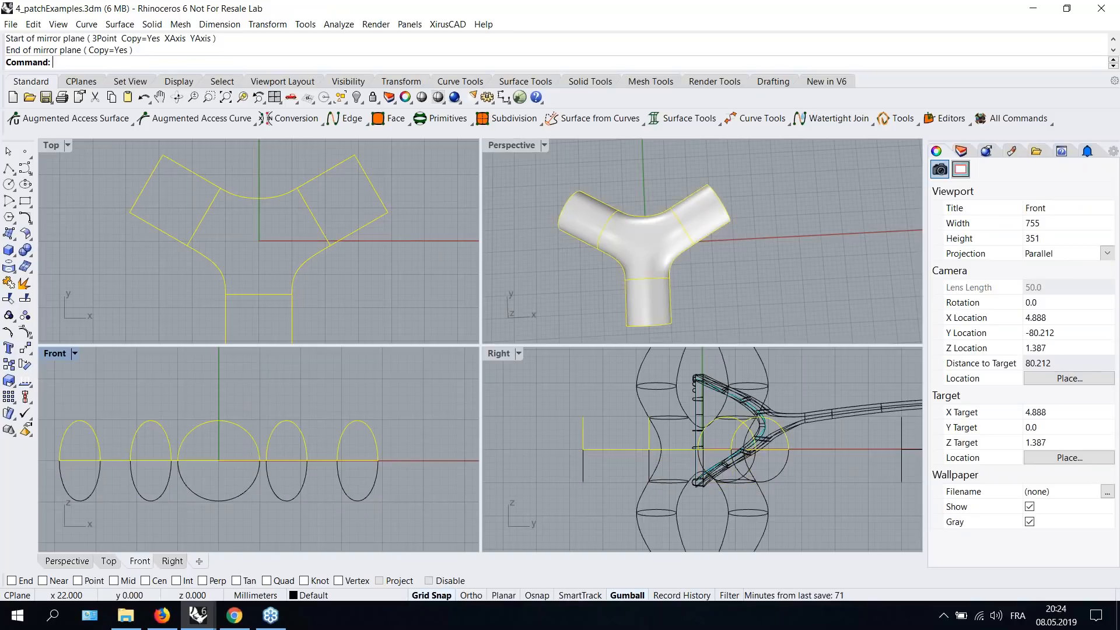
- Select all eight Y-junction surfaces and join them with Xirus Face Join
{"action": "left_click", "coordinate": [509, 147]}
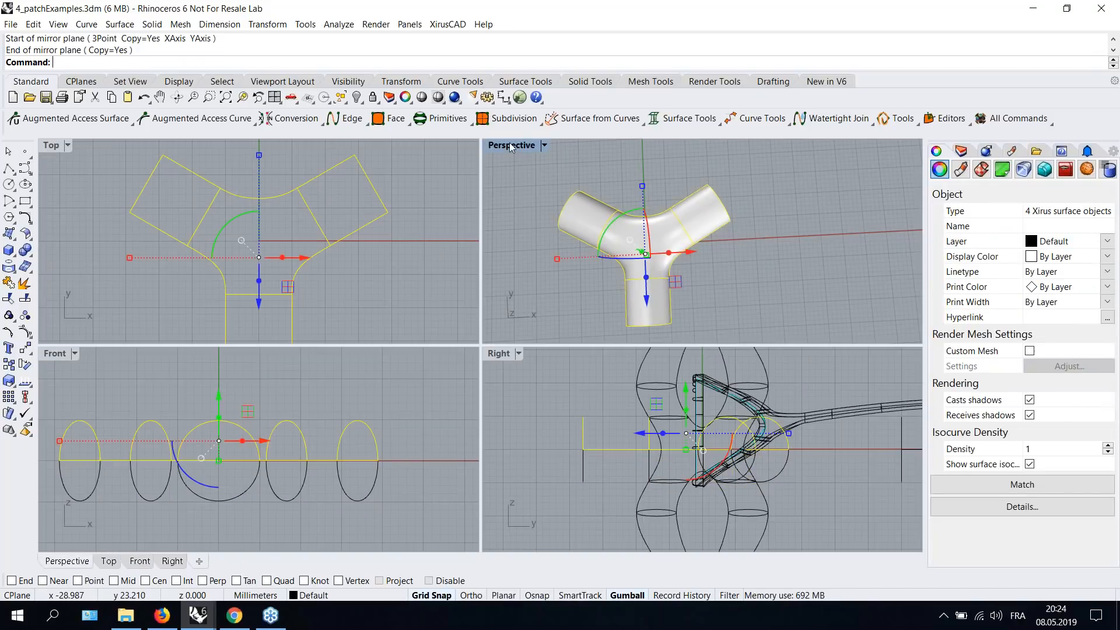
{"action": "double_click", "coordinate": [515, 145]}
{"action": "left_click", "coordinate": [562, 321]}
{"action": "right_click_drag", "start_coordinate": [562, 321], "coordinate": [539, 326]}
{"action": "left_click_drag", "start_coordinate": [168, 186], "coordinate": [566, 502]}
{"action": "left_click", "coordinate": [396, 124]}
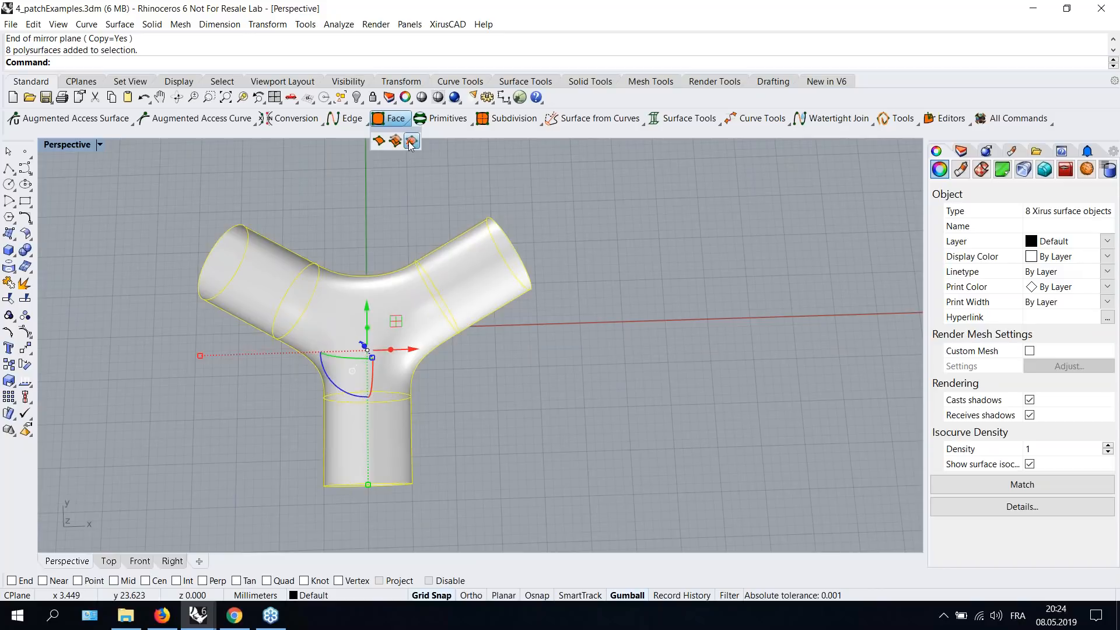
{"action": "right_click", "coordinate": [387, 142]}
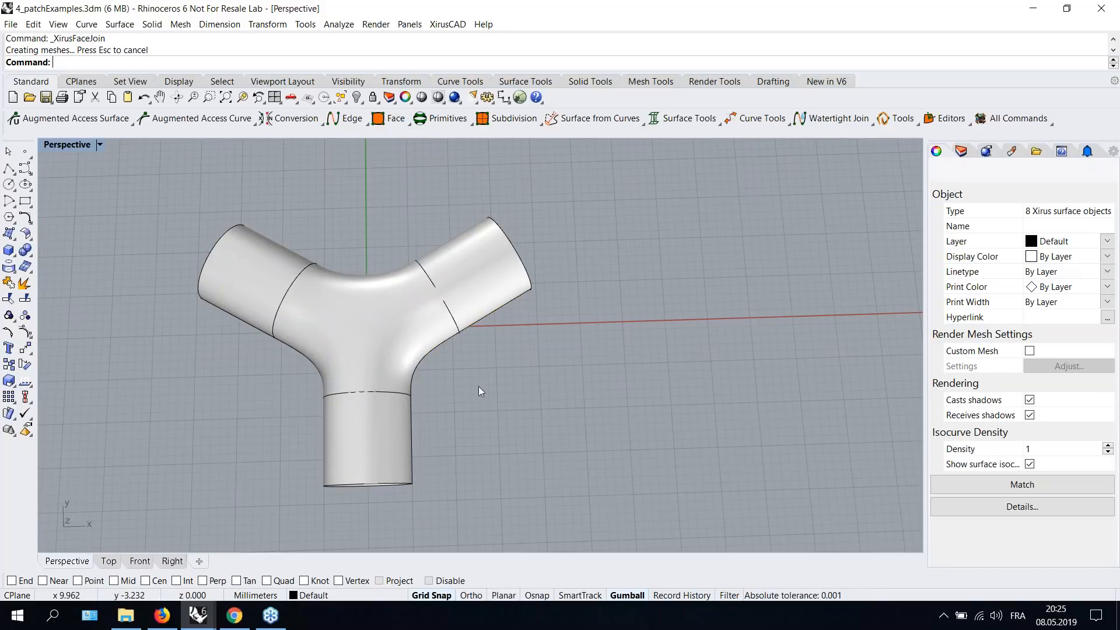
- Select the joined Y-junction and display its Xirus surface tangent planes
{"action": "right_click_drag", "start_coordinate": [478, 386], "coordinate": [358, 264]}
{"action": "left_click", "coordinate": [358, 263]}
{"action": "left_click", "coordinate": [51, 122]}
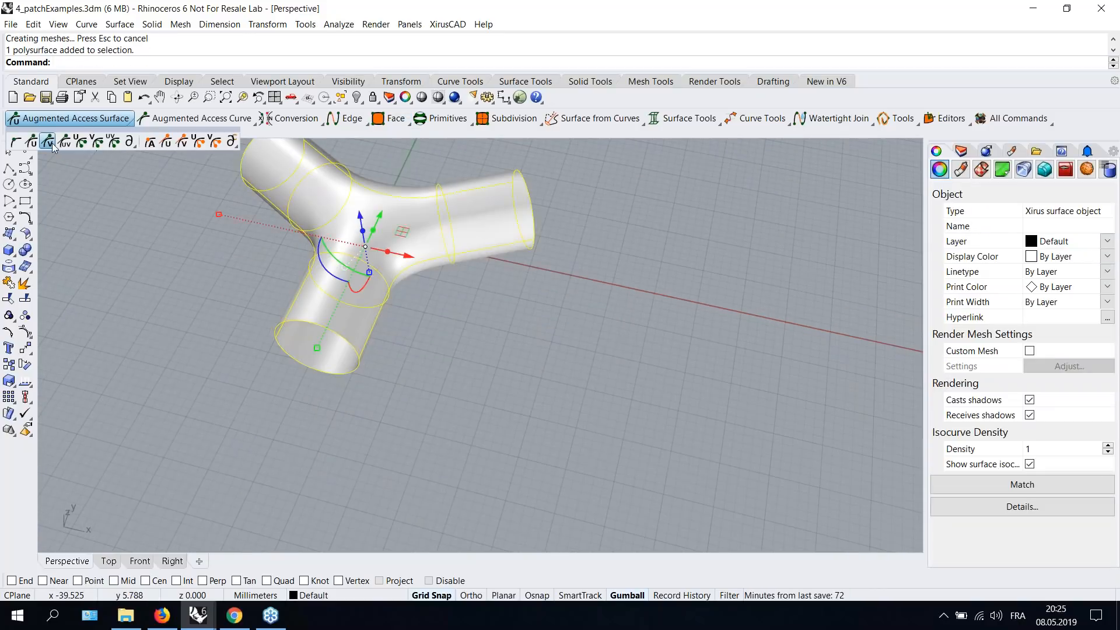
{"action": "left_click", "coordinate": [63, 144]}
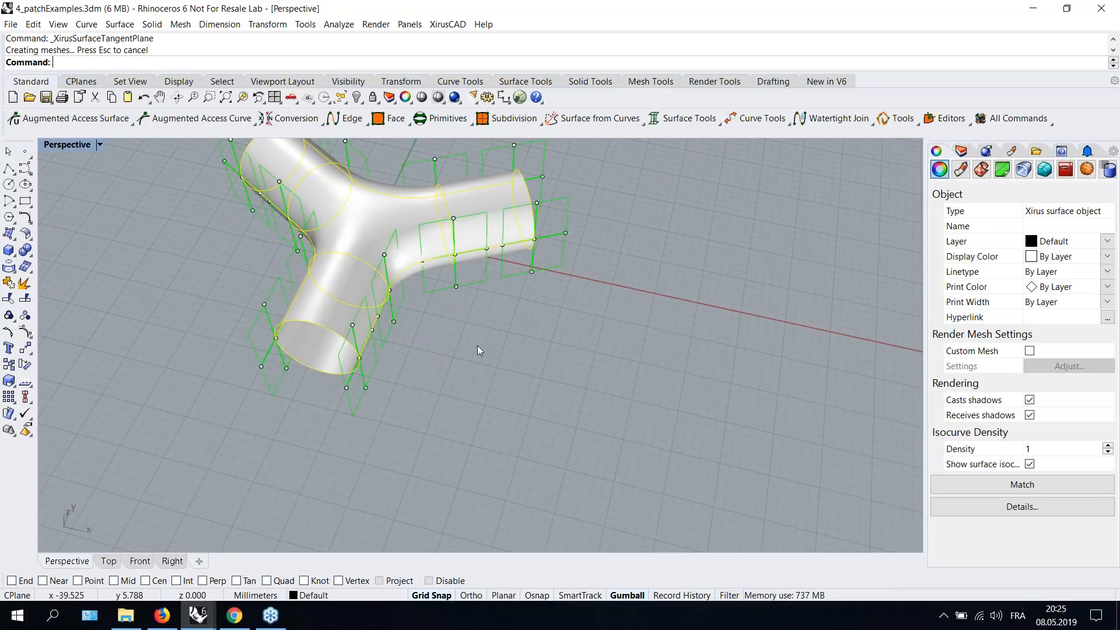
- Select a Xirus surface point at the junction's crotch and move it with the gumball to reshape the surface
{"action": "mouse_move", "coordinate": [487, 332]}
{"action": "right_mouse_down", "text": "shift"}
{"action": "mouse_move", "coordinate": [538, 470]}
{"action": "mouse_move", "coordinate": [500, 287]}
{"action": "mouse_move", "coordinate": [542, 407]}
{"action": "mouse_move", "coordinate": [519, 408]}
{"action": "right_mouse_up", "text": "shift"}
{"action": "scroll", "coordinate": [538, 469], "scroll_direction": "up", "scroll_amount": 2}
{"action": "left_click", "coordinate": [440, 370]}
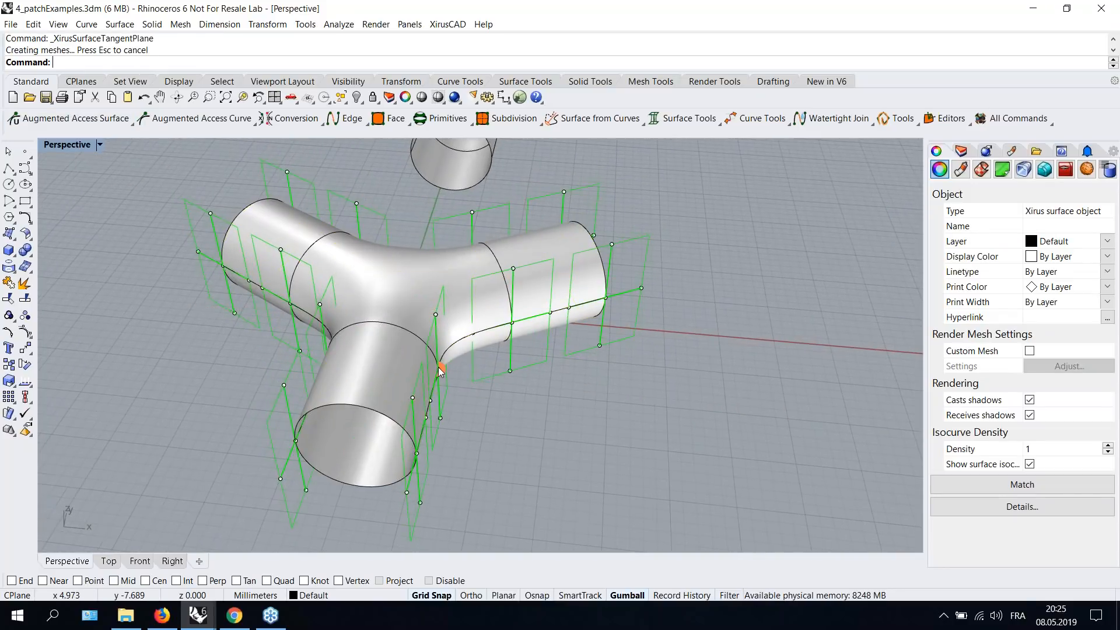
{"action": "left_click", "coordinate": [547, 414]}
{"action": "left_click", "coordinate": [600, 395]}
{"action": "right_click_drag", "start_coordinate": [600, 396], "coordinate": [475, 404]}
{"action": "left_click", "coordinate": [463, 372]}
{"action": "right_click", "coordinate": [462, 373]}
{"action": "left_click", "coordinate": [424, 414]}
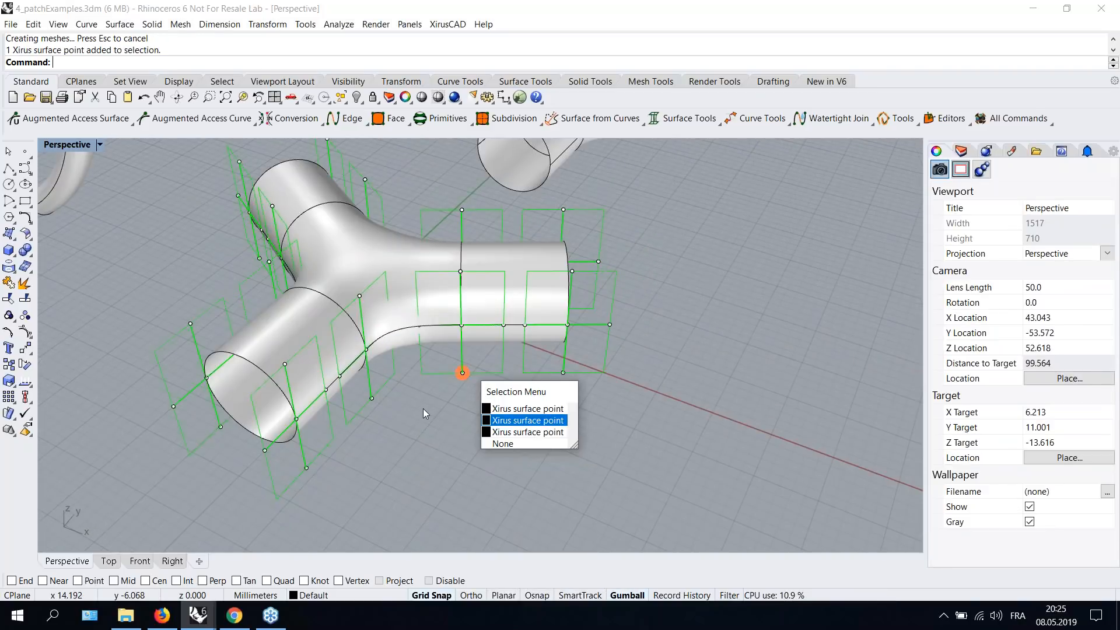
{"action": "left_click_drag", "start_coordinate": [424, 413], "coordinate": [463, 406]}
{"action": "right_click_drag", "start_coordinate": [556, 393], "coordinate": [519, 340]}
{"action": "scroll", "coordinate": [525, 326], "scroll_direction": "down", "scroll_amount": 2}
{"action": "right_click_drag", "start_coordinate": [537, 278], "coordinate": [577, 299]}
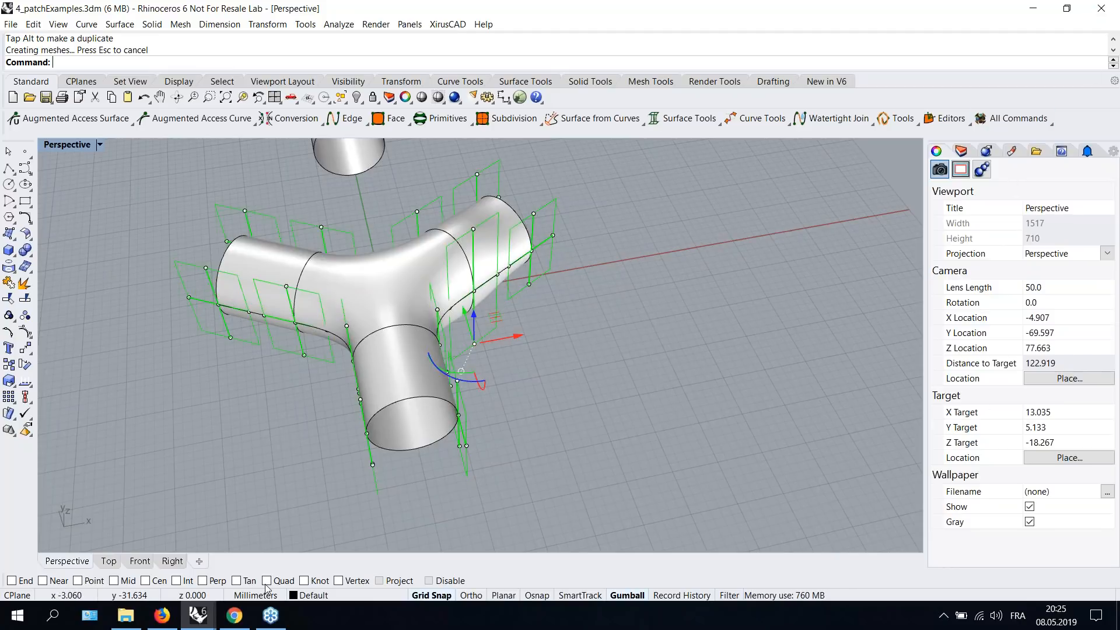
- Switch to the 5_XRKnife.3dm window, make the Blending layer current and hide the FinalSrf layer
{"action": "left_click", "coordinate": [202, 616]}
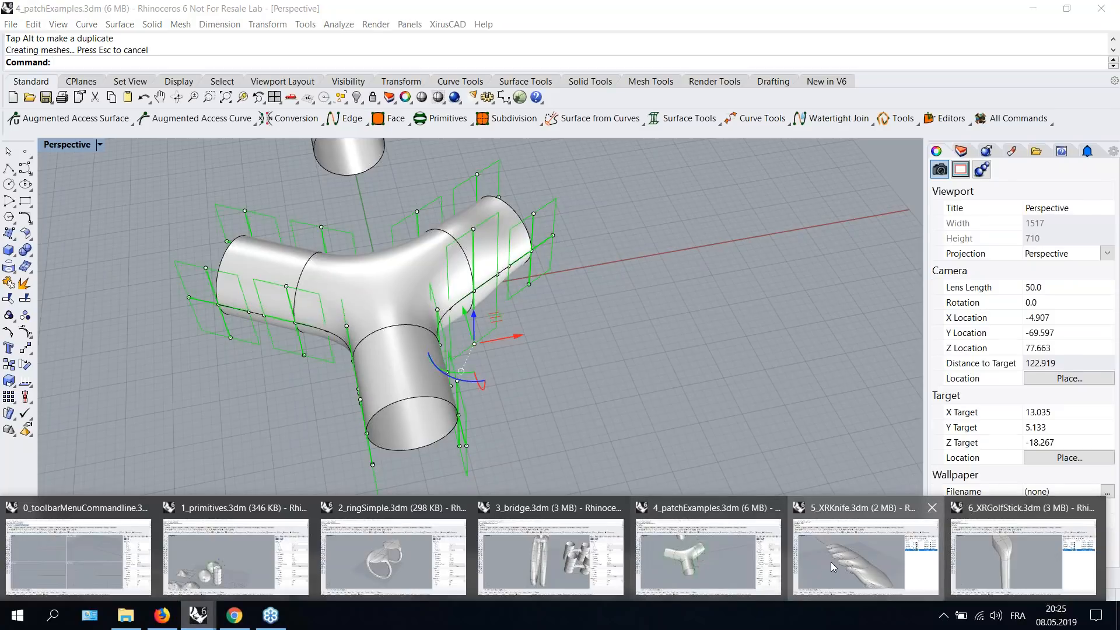
{"action": "left_click", "coordinate": [830, 561]}
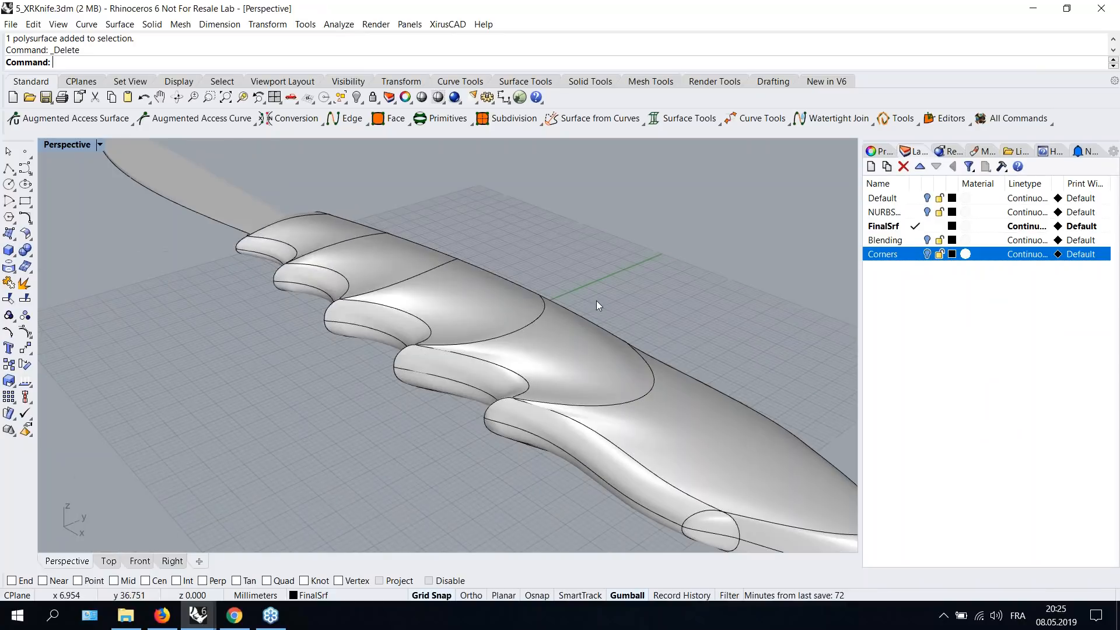
{"action": "scroll", "coordinate": [596, 300], "scroll_direction": "down", "scroll_amount": 3}
{"action": "scroll", "coordinate": [526, 313], "scroll_direction": "up", "scroll_amount": 3}
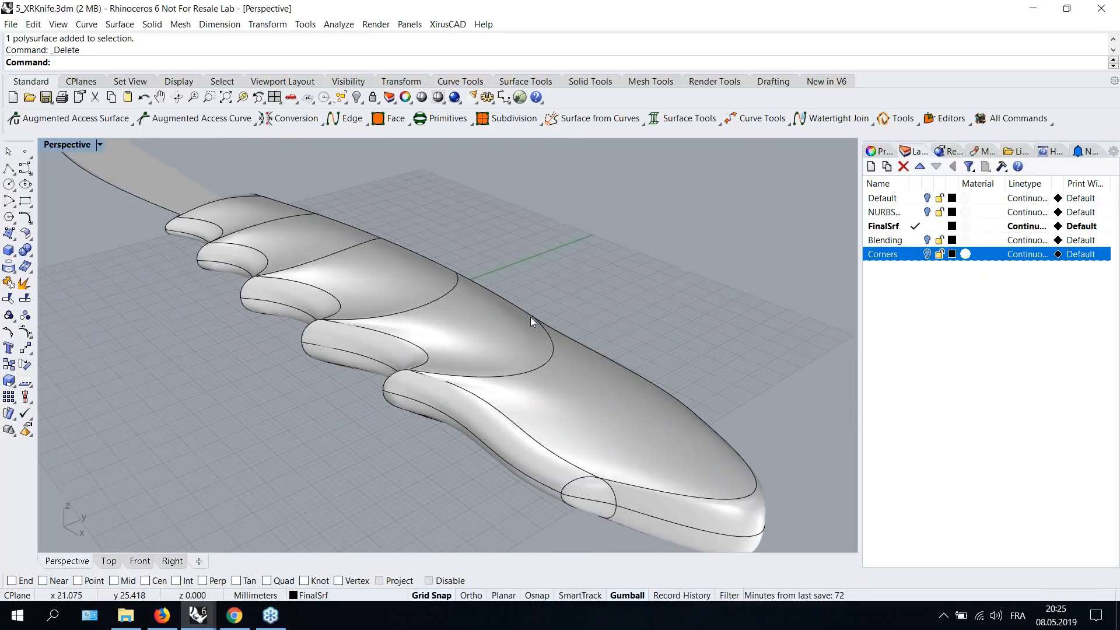
{"action": "right_click_drag", "start_coordinate": [527, 313], "coordinate": [408, 301]}
{"action": "double_click", "coordinate": [892, 240]}
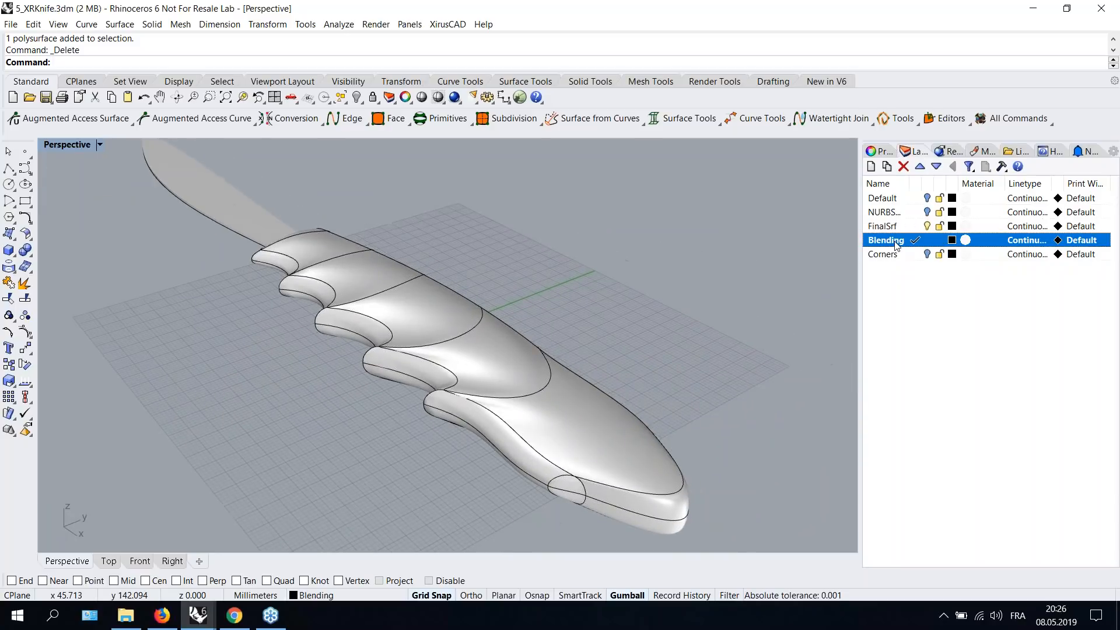
{"action": "left_click", "coordinate": [926, 226]}
- Orbit and zoom around the knife's upper and lower surfaces to inspect the gap between them
{"action": "right_click_drag", "start_coordinate": [645, 358], "coordinate": [406, 334]}
{"action": "scroll", "coordinate": [406, 334], "scroll_direction": "up", "scroll_amount": 3}
{"action": "right_click_drag", "start_coordinate": [497, 343], "coordinate": [548, 342], "text": "shift"}
{"action": "left_click", "coordinate": [433, 296]}
{"action": "left_click", "coordinate": [512, 351]}
{"action": "key", "text": "Escape"}
{"action": "right_click_drag", "start_coordinate": [479, 267], "coordinate": [502, 341]}
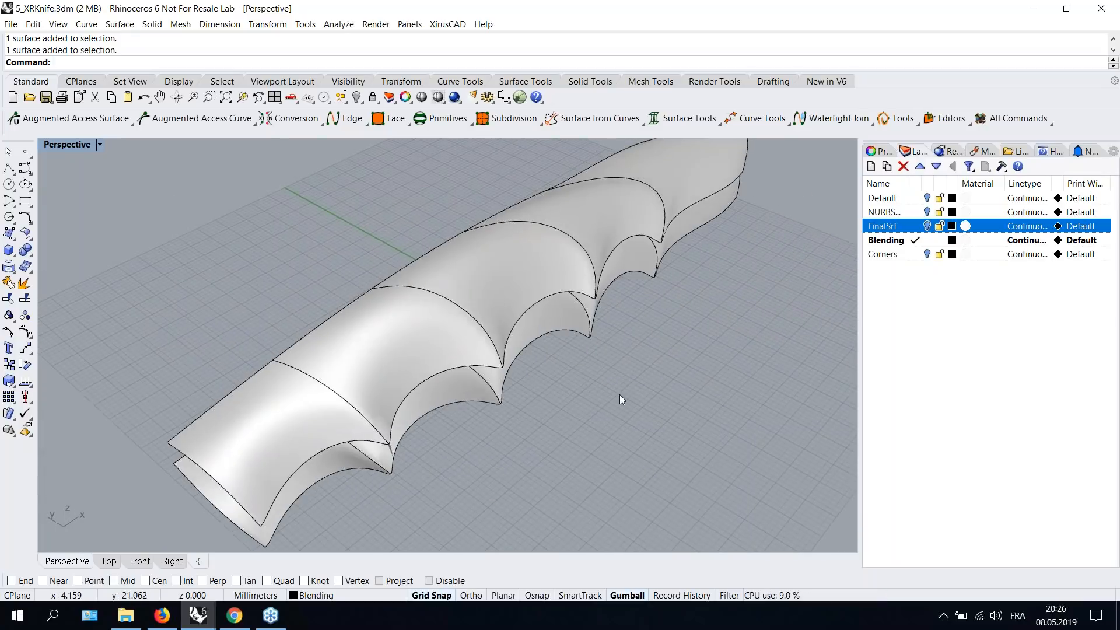
{"action": "right_click_drag", "start_coordinate": [619, 394], "coordinate": [599, 363]}
- Start Xirus Watertight Join, picking the upper and lower surfaces, their matching edge loops and a matching point on each
{"action": "left_click", "coordinate": [823, 121]}
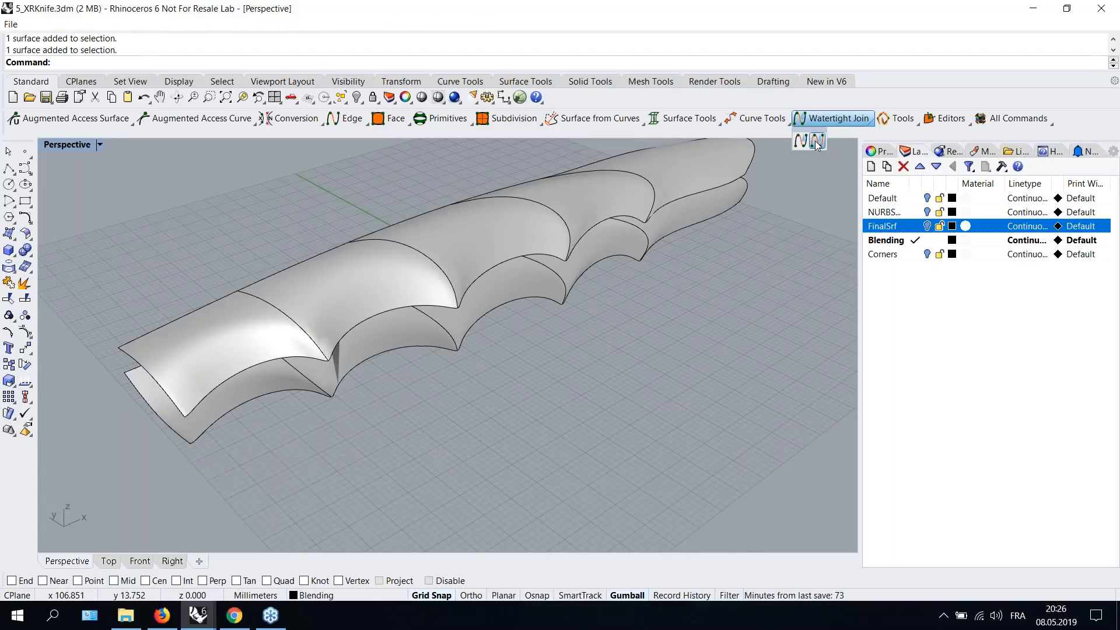
{"action": "right_click", "coordinate": [816, 141]}
{"action": "right_click_drag", "start_coordinate": [607, 297], "coordinate": [603, 338], "text": "shift"}
{"action": "left_click", "coordinate": [480, 260]}
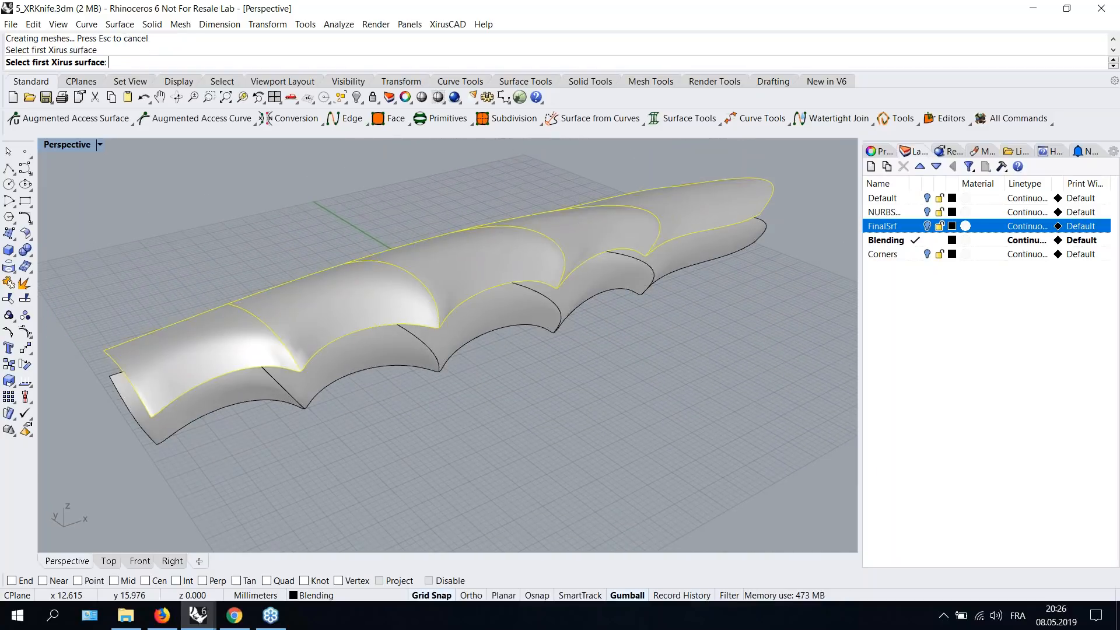
{"action": "left_click", "coordinate": [489, 318]}
{"action": "mouse_move", "coordinate": [490, 318]}
{"action": "right_mouse_down"}
{"action": "mouse_move", "coordinate": [587, 388]}
{"action": "mouse_move", "coordinate": [503, 302]}
{"action": "right_mouse_up"}
{"action": "left_click", "coordinate": [503, 299]}
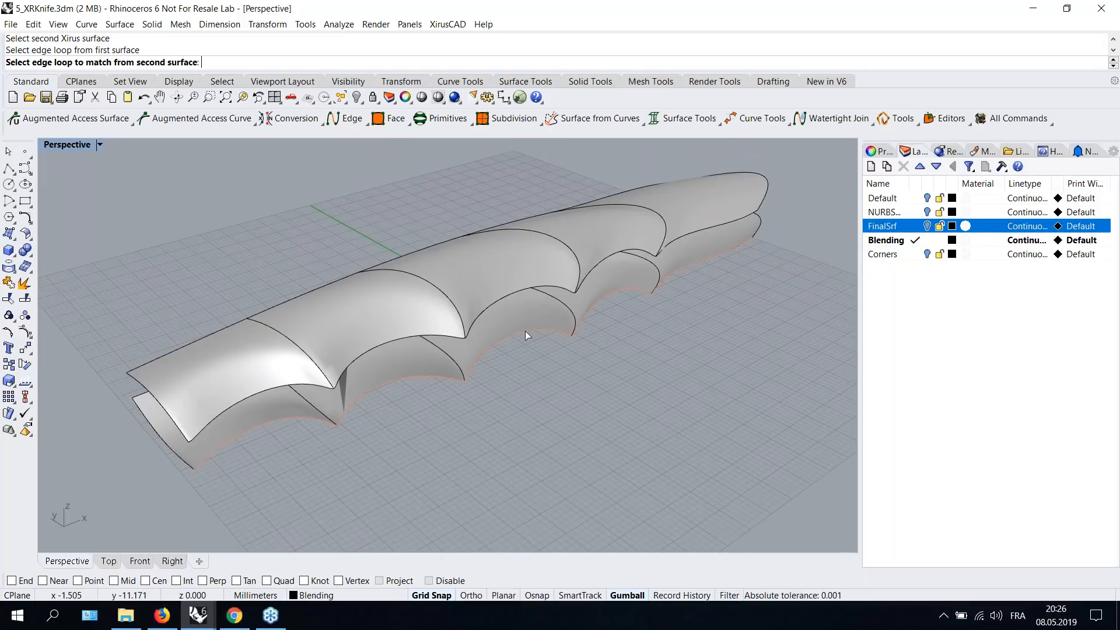
{"action": "left_click", "coordinate": [525, 331]}
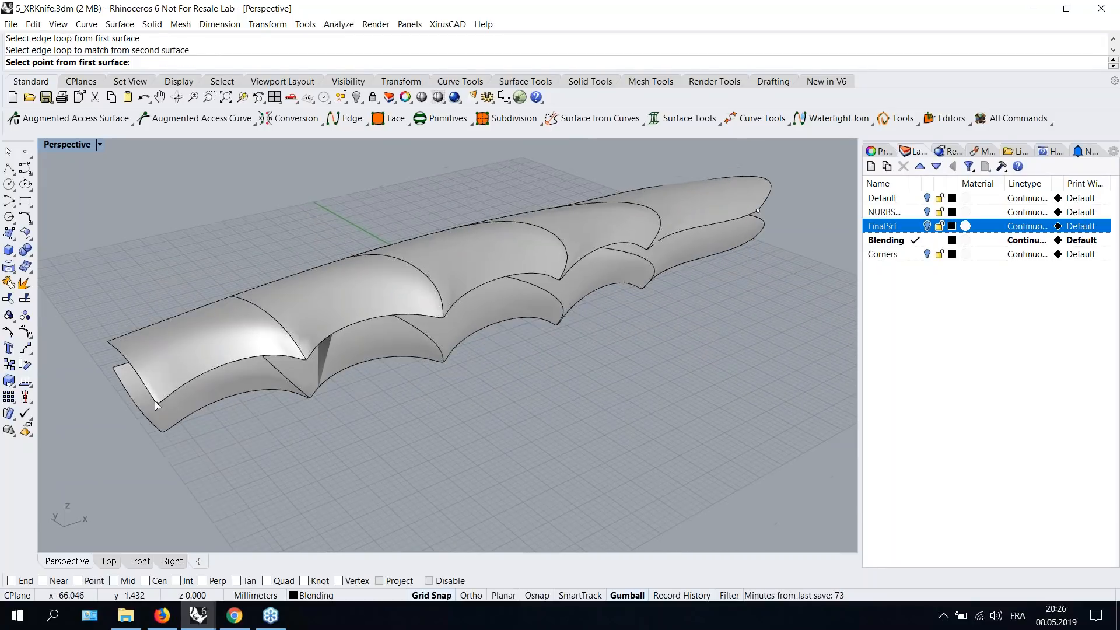
{"action": "left_click", "coordinate": [156, 405]}
{"action": "left_click", "coordinate": [162, 432]}
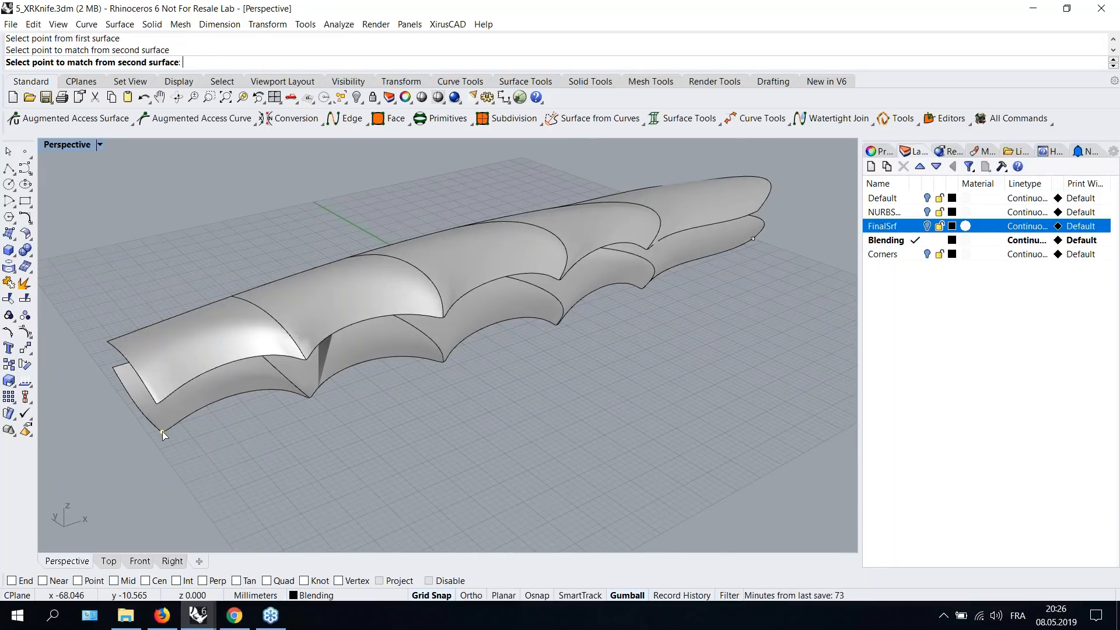
- Enable Flip for Side A in the Blend Continuity dialog
{"action": "right_click_drag", "start_coordinate": [408, 367], "coordinate": [560, 315]}
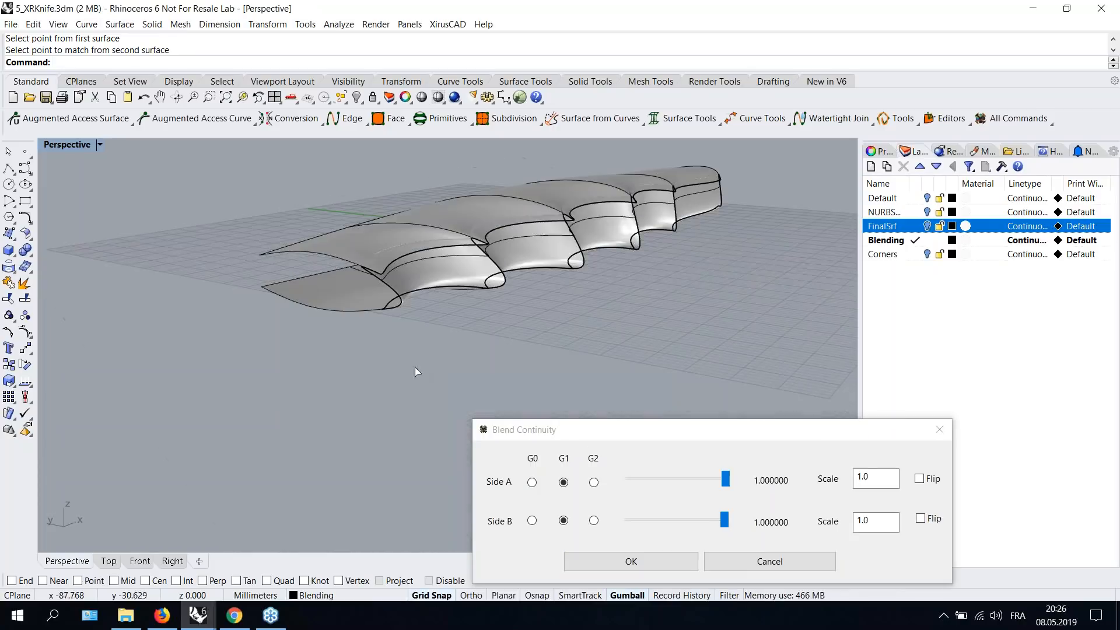
{"action": "left_click_drag", "start_coordinate": [619, 438], "coordinate": [602, 403]}
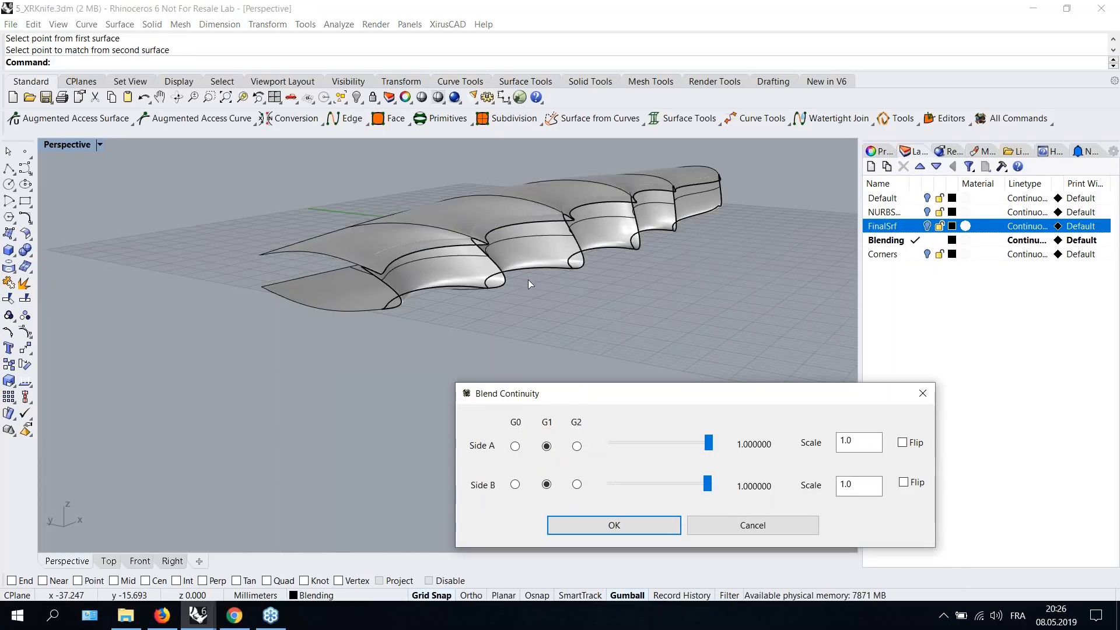
{"action": "right_click_drag", "start_coordinate": [541, 279], "coordinate": [642, 298]}
{"action": "left_click", "coordinate": [902, 443]}
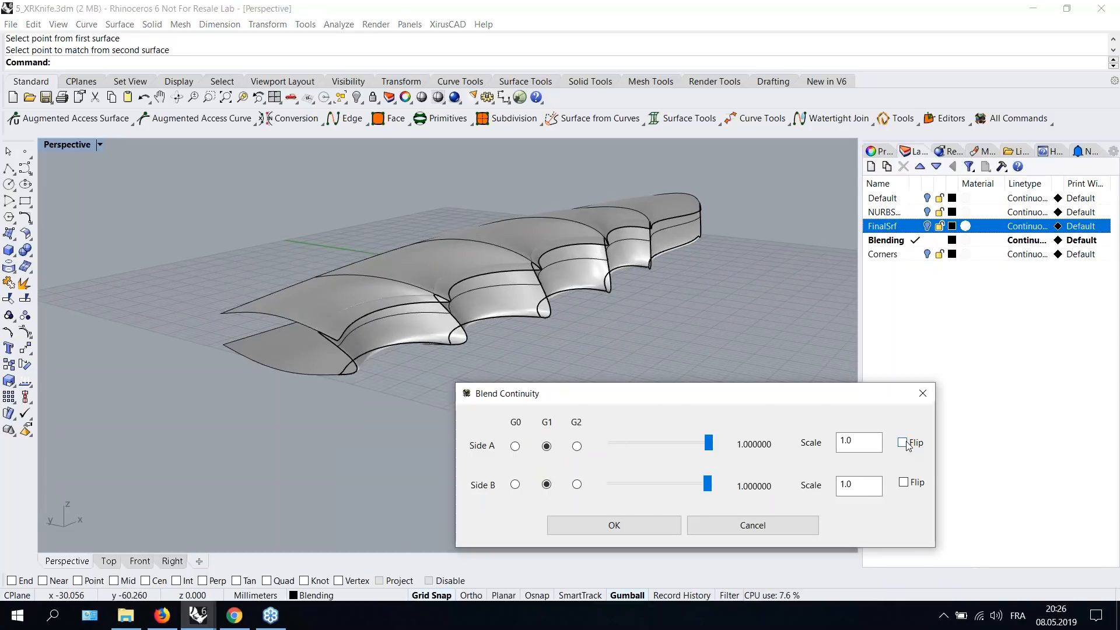
{"action": "left_click", "coordinate": [906, 442]}
{"action": "left_click", "coordinate": [905, 442]}
{"action": "left_click", "coordinate": [903, 482]}
{"action": "left_click", "coordinate": [903, 482]}
- Set the blend tangency sliders to 0.39 for Side A and 0.36 for Side B
{"action": "right_click_drag", "start_coordinate": [579, 338], "coordinate": [591, 320]}
{"action": "left_click_drag", "start_coordinate": [709, 443], "coordinate": [665, 444]}
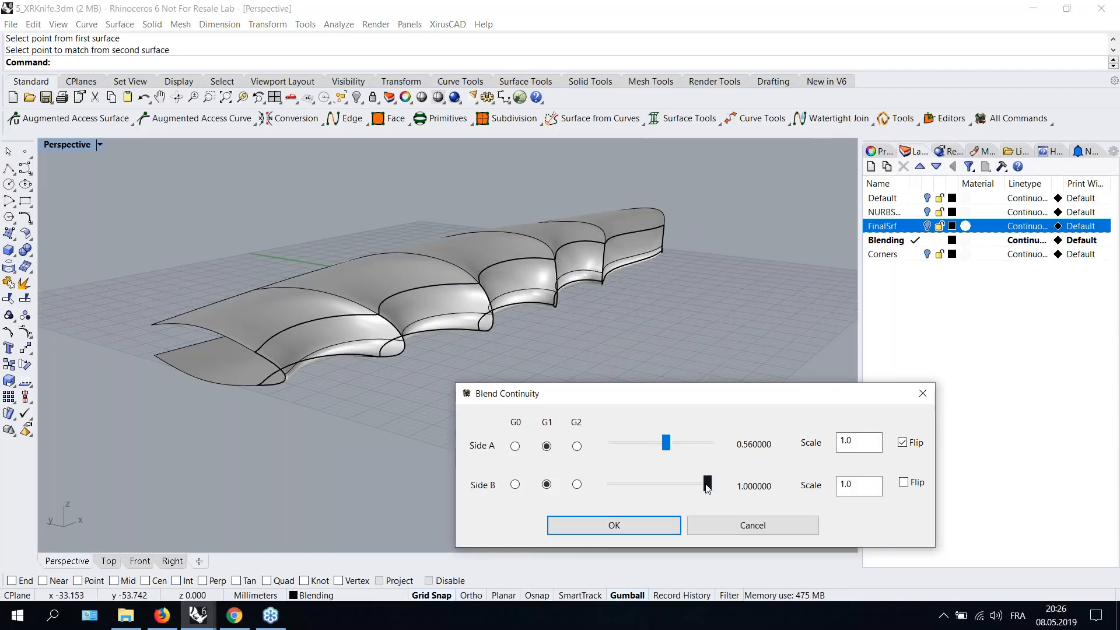
{"action": "left_click_drag", "start_coordinate": [699, 487], "coordinate": [653, 484]}
{"action": "right_click_drag", "start_coordinate": [494, 308], "coordinate": [604, 315]}
{"action": "left_click_drag", "start_coordinate": [664, 444], "coordinate": [624, 443]}
{"action": "left_click_drag", "start_coordinate": [661, 485], "coordinate": [645, 484]}
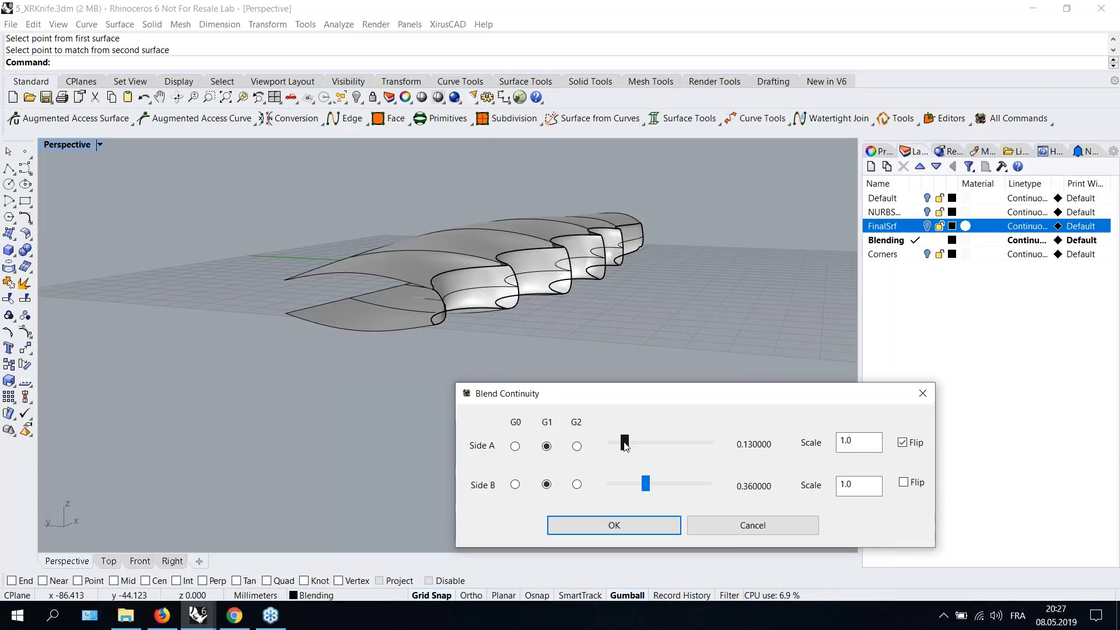
{"action": "left_click_drag", "start_coordinate": [625, 443], "coordinate": [649, 452]}
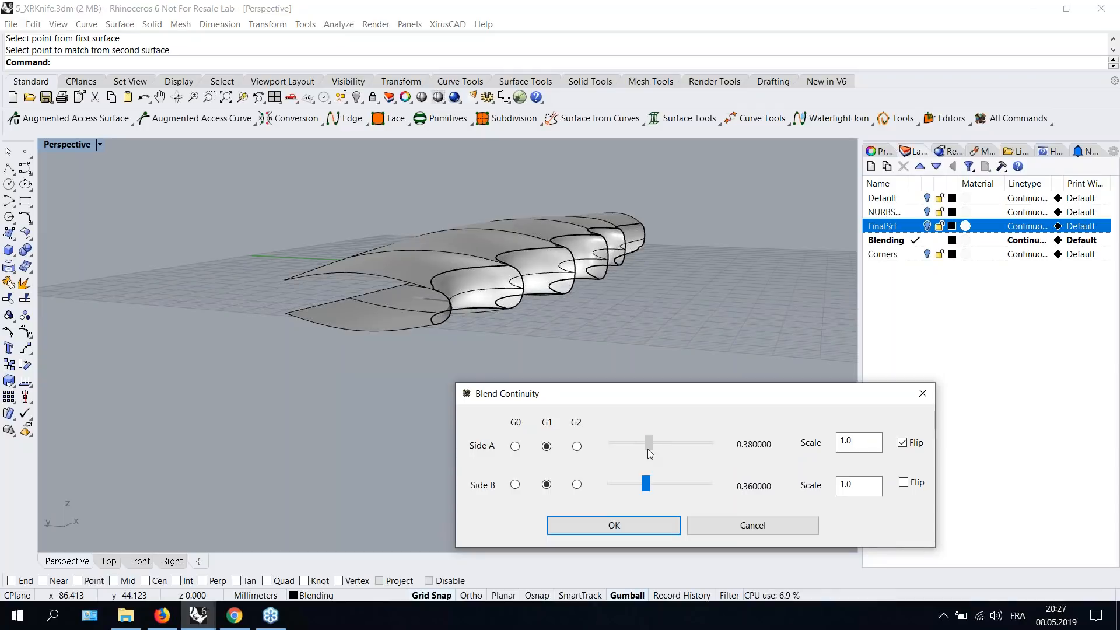
- Switch both sides to G0 continuity to preview the blend
{"action": "left_click", "coordinate": [515, 447]}
{"action": "left_click", "coordinate": [515, 484]}
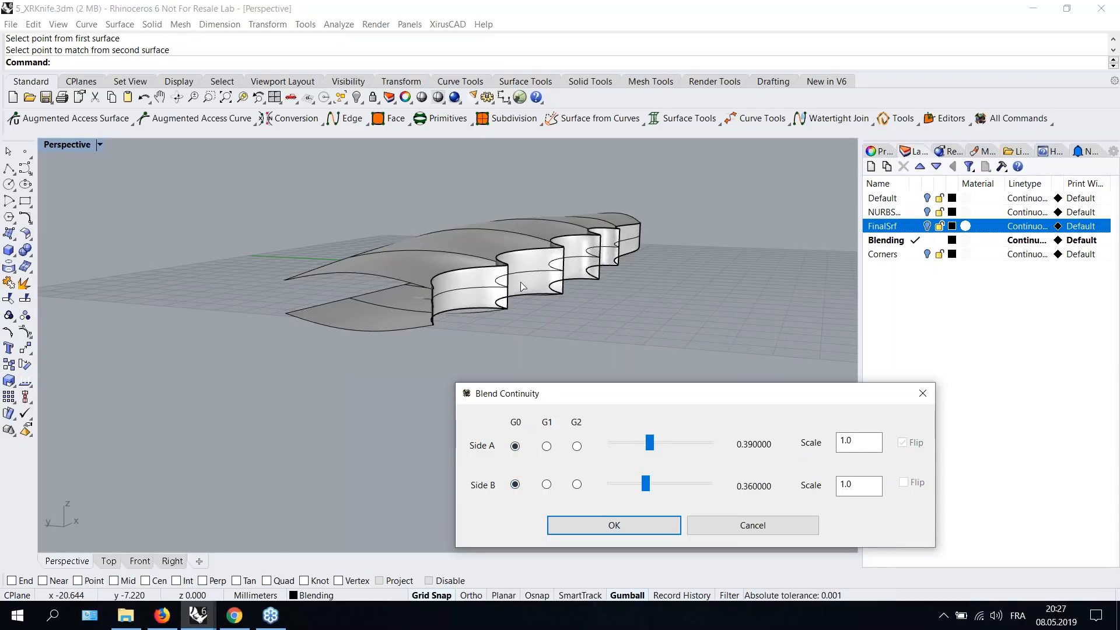
{"action": "scroll", "coordinate": [523, 285], "scroll_direction": "up", "scroll_amount": 6}
{"action": "scroll", "coordinate": [619, 282], "scroll_direction": "down", "scroll_amount": 5}
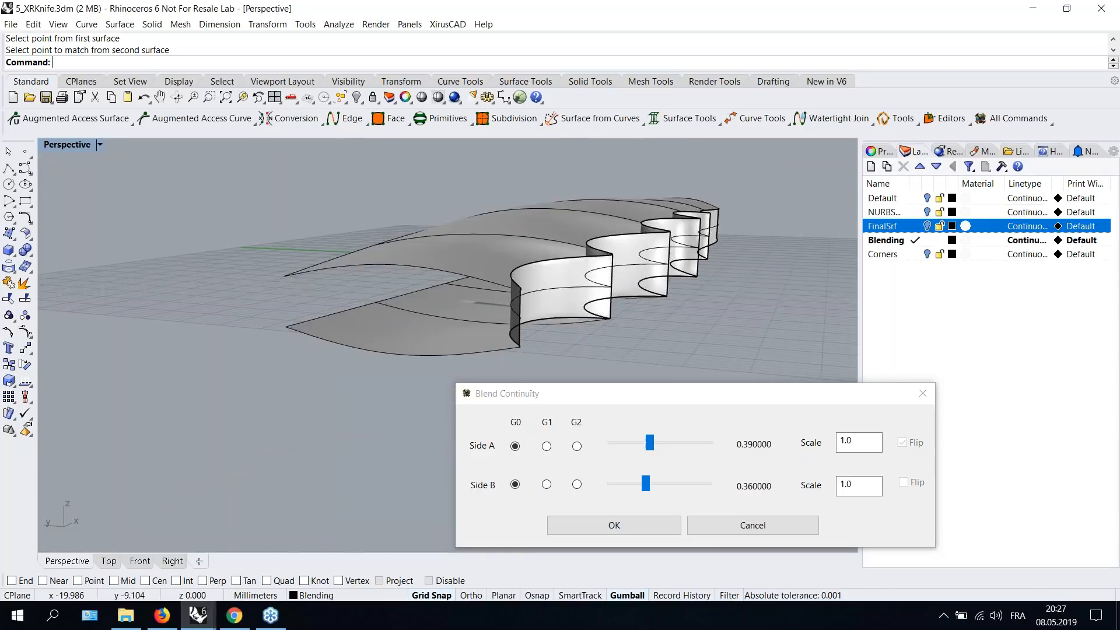
{"action": "scroll", "coordinate": [620, 283], "scroll_direction": "up", "scroll_amount": 4}
- Set both sides back to G1 continuity and accept the blend
{"action": "left_click", "coordinate": [546, 447]}
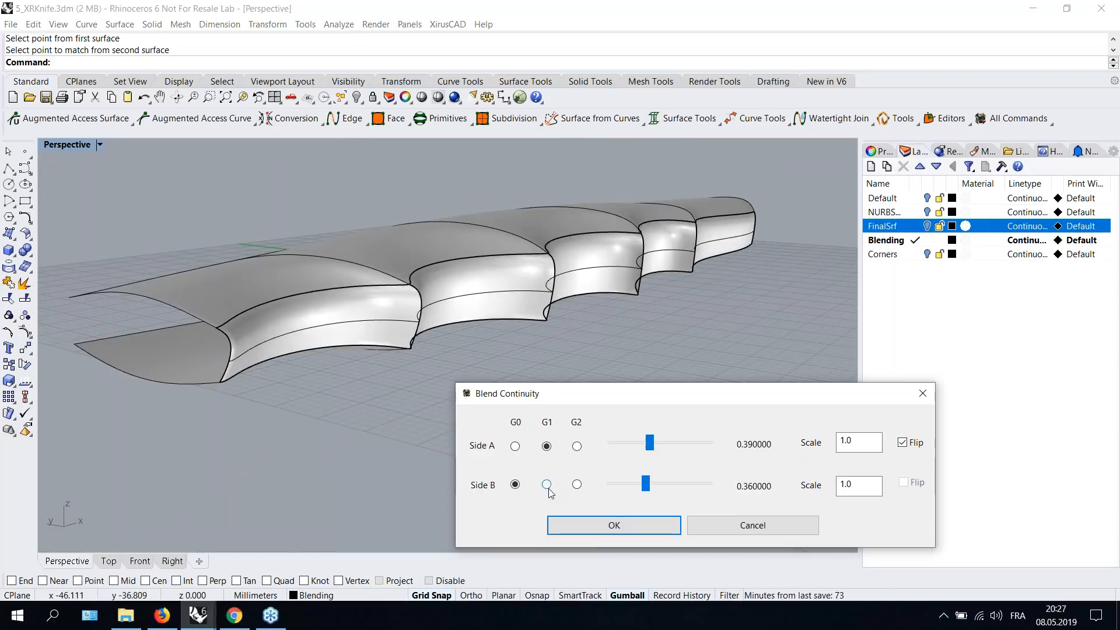
{"action": "left_click", "coordinate": [546, 484]}
{"action": "scroll", "coordinate": [594, 296], "scroll_direction": "up", "scroll_amount": 3}
{"action": "left_click", "coordinate": [621, 526]}
- Select the new blend surface and orbit around it to inspect the result
{"action": "right_click_drag", "start_coordinate": [596, 388], "coordinate": [431, 444]}
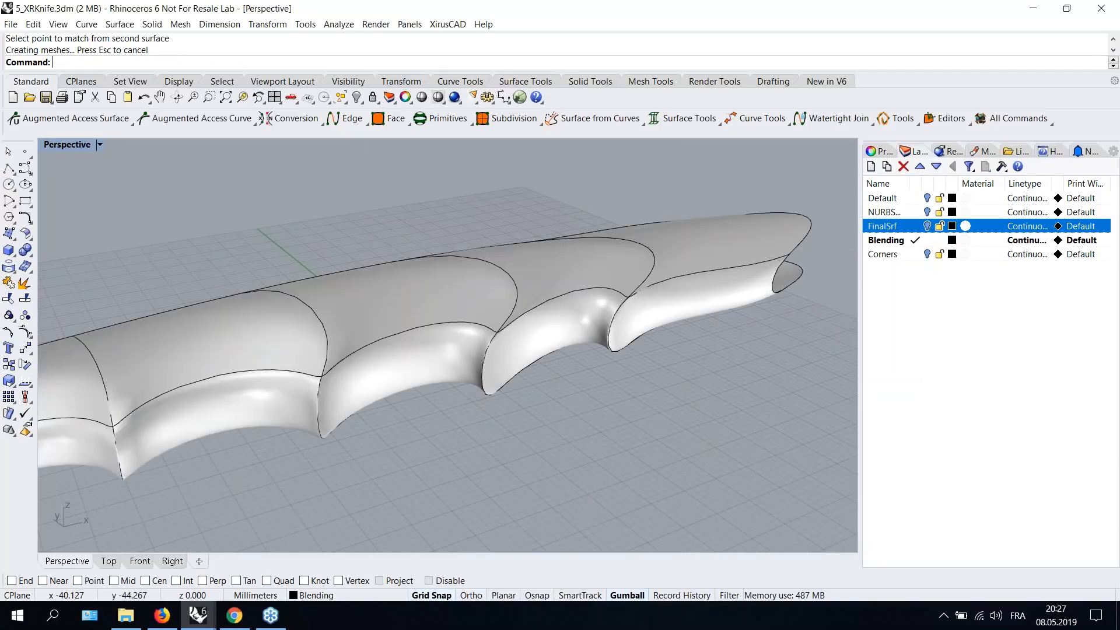
{"action": "left_click", "coordinate": [435, 360]}
{"action": "right_click_drag", "start_coordinate": [461, 367], "coordinate": [609, 318]}
{"action": "scroll", "coordinate": [645, 363], "scroll_direction": "down", "scroll_amount": 3}
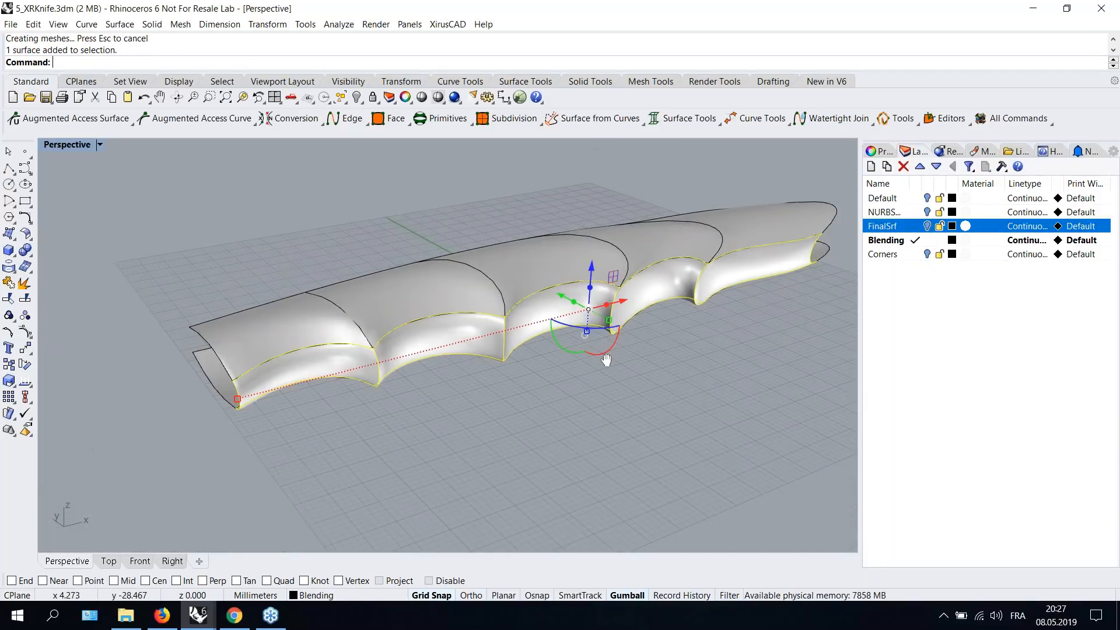
{"action": "right_click_drag", "start_coordinate": [605, 360], "coordinate": [565, 387]}
{"action": "left_click", "coordinate": [566, 387]}
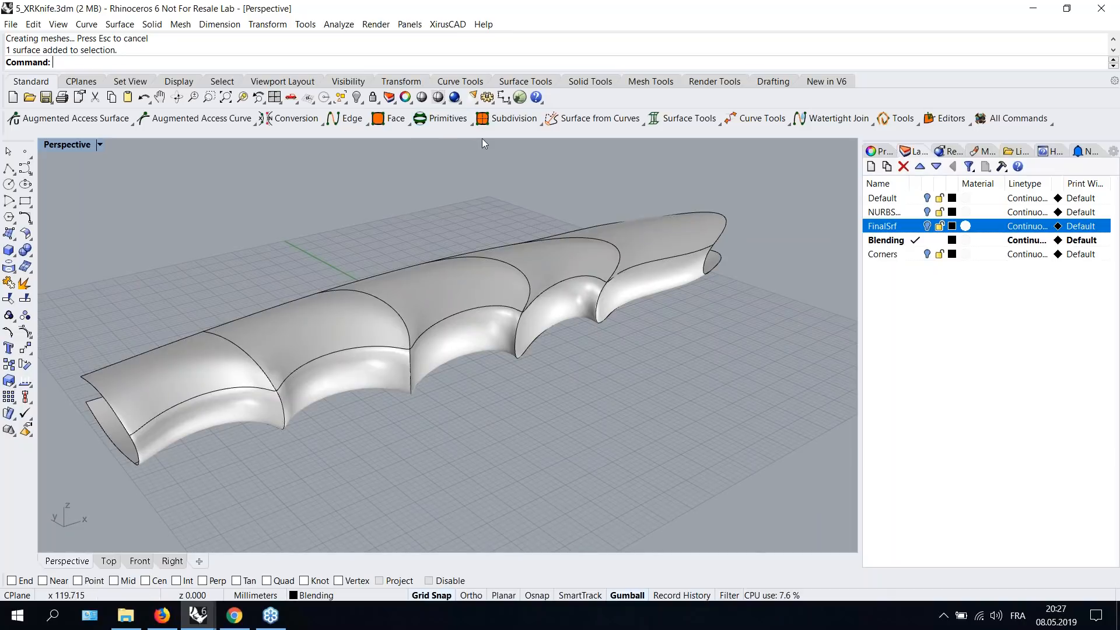
- Globally subdivide the blend surface with a U-direction refinement factor of 2
{"action": "left_click", "coordinate": [501, 119]}
{"action": "left_click", "coordinate": [499, 142]}
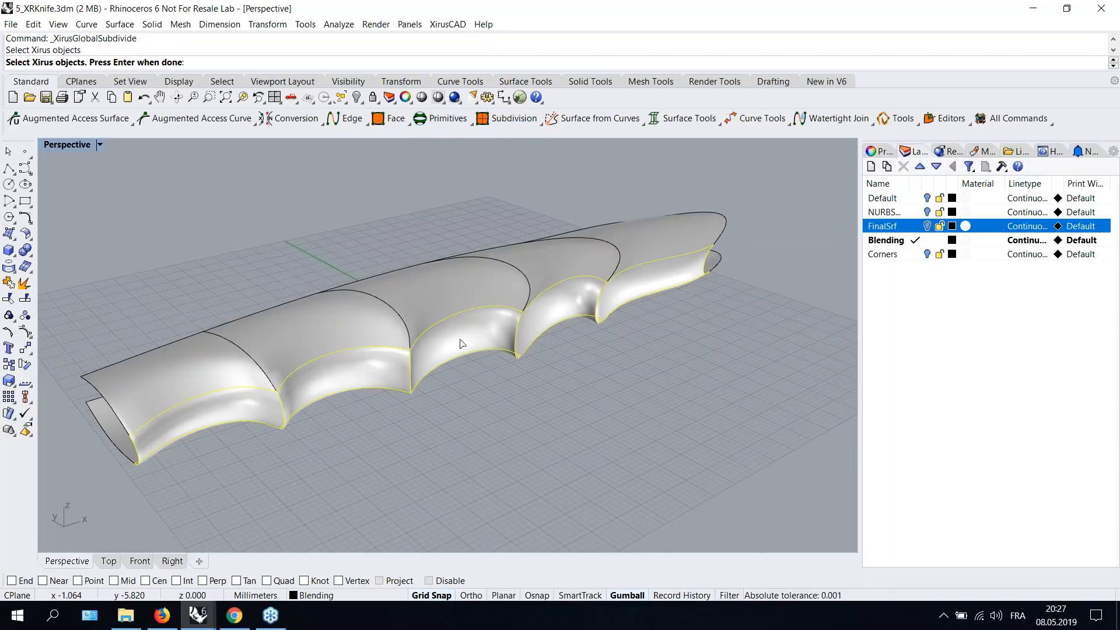
{"action": "key", "text": "Return"}
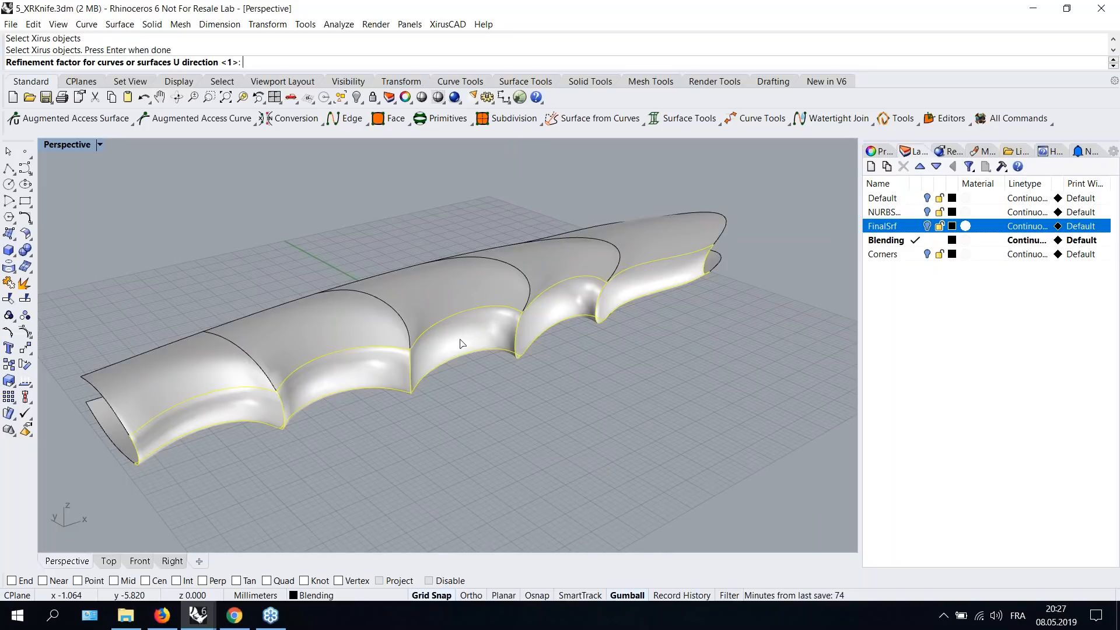
{"action": "type", "text": "2"}
{"action": "key", "text": "Return"}
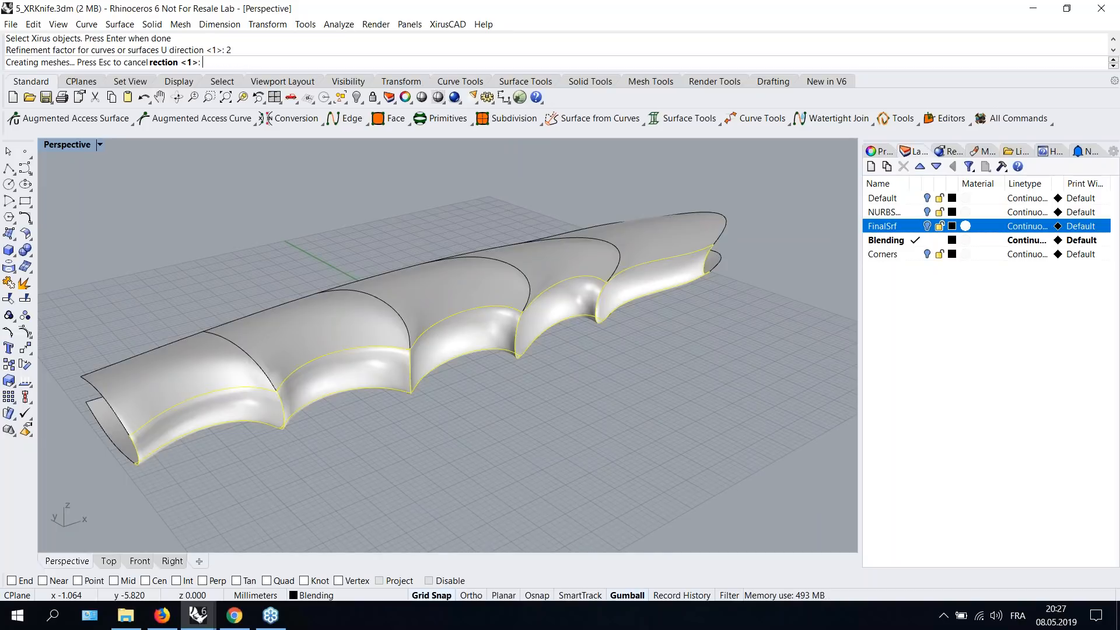
- Select an edge loop on the blend surface with Select Xirus edge loops and orbit to inspect it
{"action": "right_click_drag", "start_coordinate": [515, 414], "coordinate": [525, 309]}
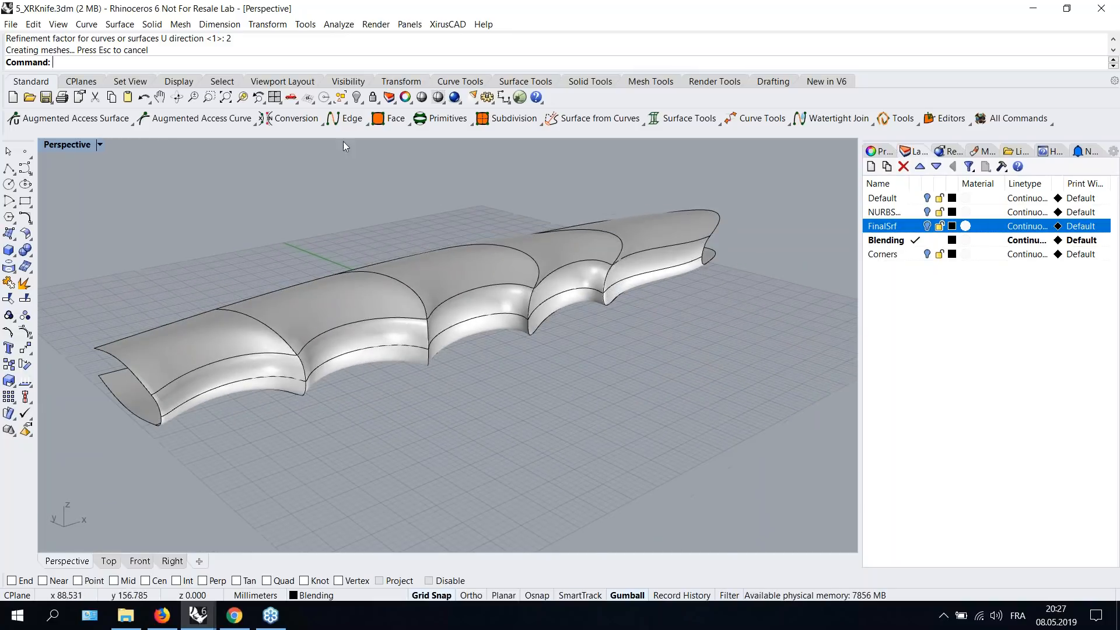
{"action": "left_click", "coordinate": [347, 120]}
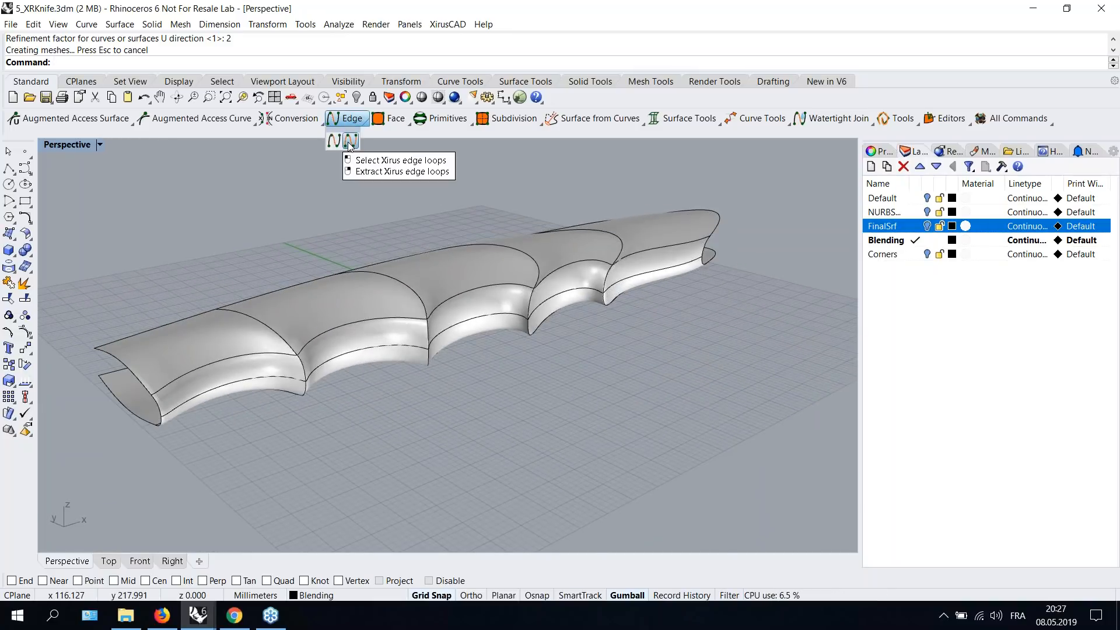
{"action": "left_click", "coordinate": [349, 141]}
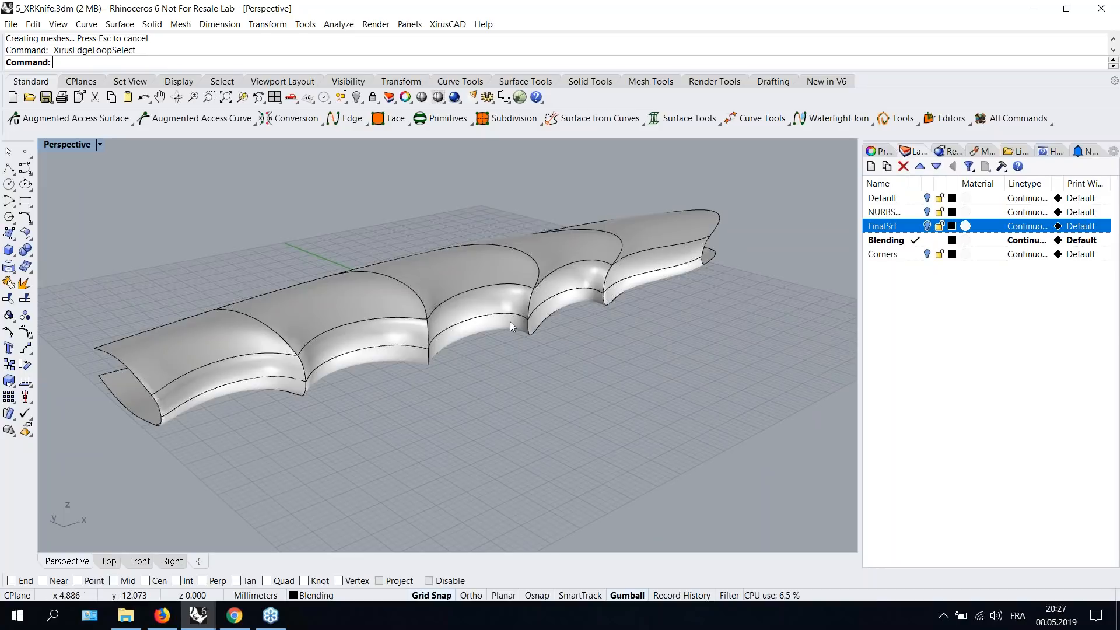
{"action": "left_click", "coordinate": [494, 316]}
{"action": "right_click_drag", "start_coordinate": [494, 316], "coordinate": [503, 335]}
{"action": "left_click_drag", "start_coordinate": [509, 302], "coordinate": [535, 314]}
{"action": "right_click_drag", "start_coordinate": [539, 317], "coordinate": [606, 262]}
{"action": "left_click_drag", "start_coordinate": [599, 280], "coordinate": [565, 279]}
{"action": "key", "text": "Escape"}
{"action": "mouse_move", "coordinate": [563, 276]}
{"action": "right_mouse_down"}
{"action": "mouse_move", "coordinate": [612, 325]}
{"action": "mouse_move", "coordinate": [445, 320]}
{"action": "mouse_move", "coordinate": [595, 302]}
{"action": "mouse_move", "coordinate": [579, 282]}
{"action": "right_mouse_up"}
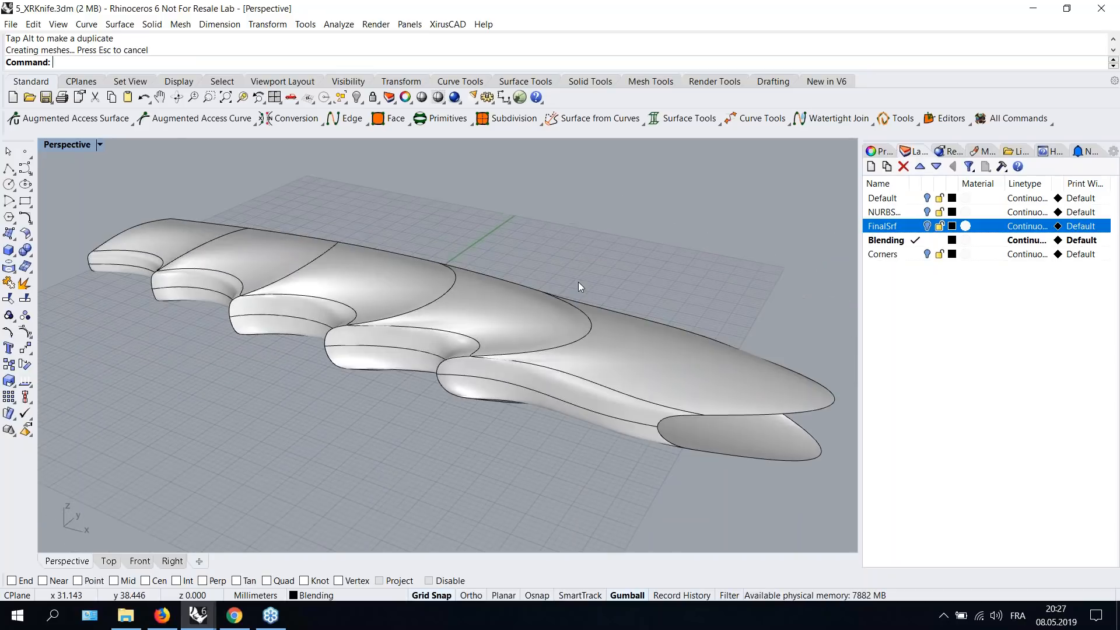
{"action": "scroll", "coordinate": [579, 282], "scroll_direction": "down", "scroll_amount": 4}
{"action": "scroll", "coordinate": [585, 300], "scroll_direction": "up", "scroll_amount": 3}
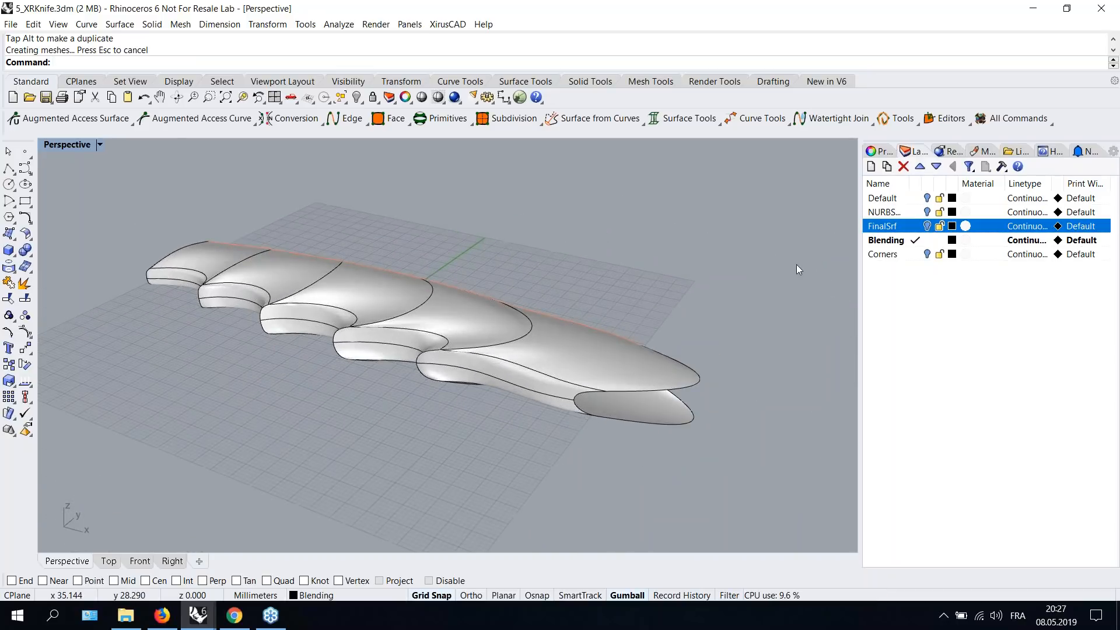
- Make the Corners layer current and select the Blending layer in the layer list
{"action": "double_click", "coordinate": [897, 254]}
{"action": "left_click", "coordinate": [885, 240]}
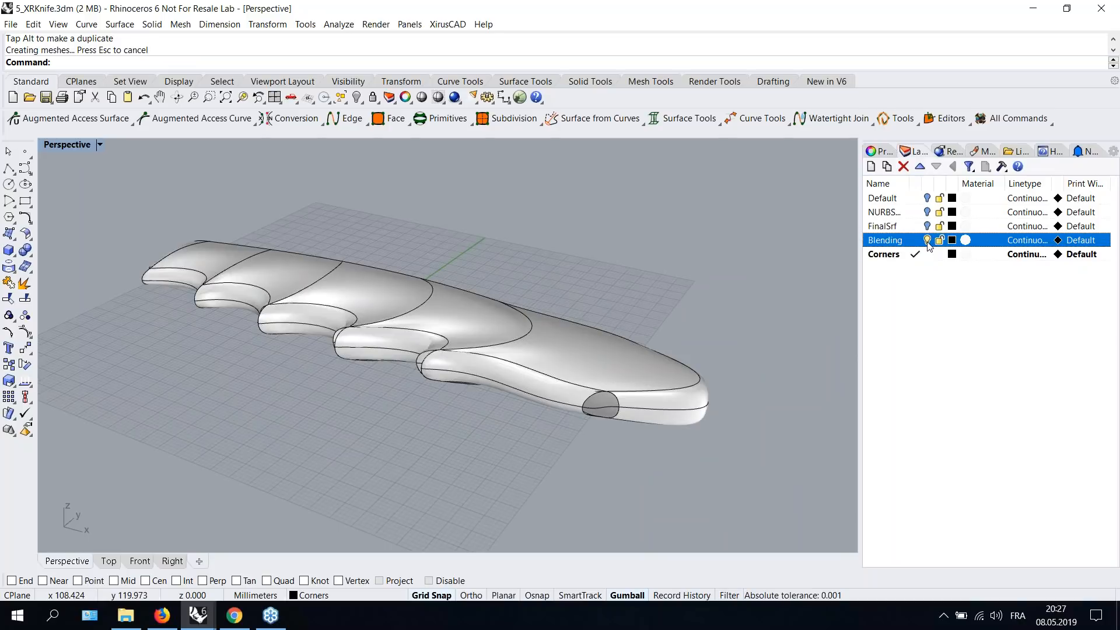
{"action": "right_click_drag", "start_coordinate": [607, 331], "coordinate": [420, 332]}
{"action": "scroll", "coordinate": [419, 332], "scroll_direction": "up", "scroll_amount": 5}
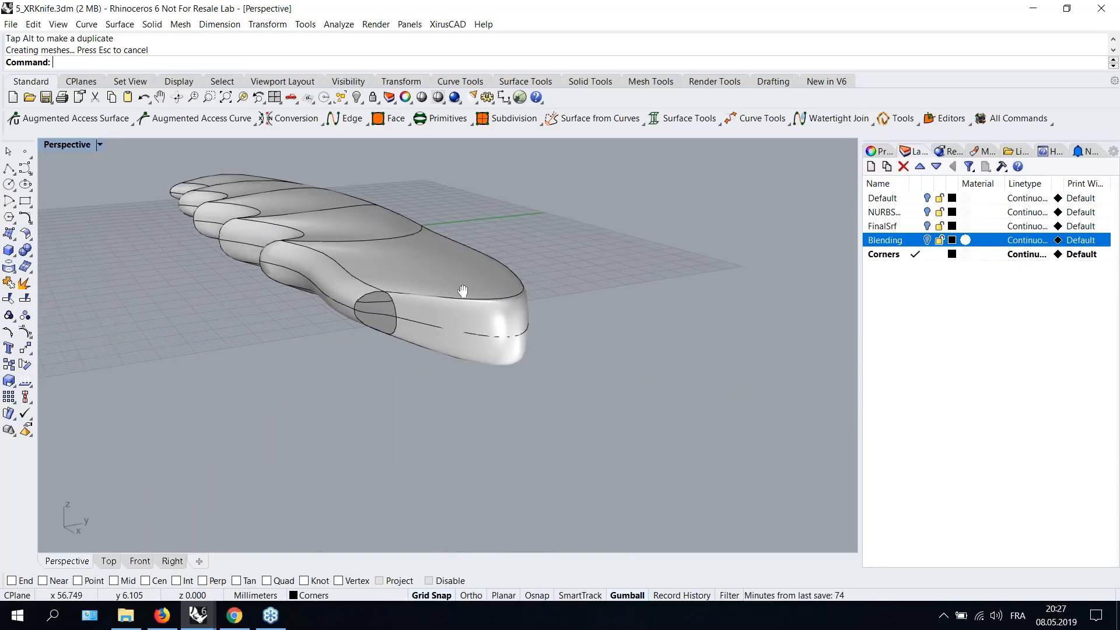
{"action": "scroll", "coordinate": [489, 343], "scroll_direction": "down", "scroll_amount": 4}
{"action": "right_click_drag", "start_coordinate": [475, 291], "coordinate": [606, 271]}
- Create a Xirus curve from surface points across the circular opening at the knife tip, joining its two opposite edges with default tangency
{"action": "left_click", "coordinate": [472, 385]}
{"action": "left_click", "coordinate": [707, 233]}
{"action": "scroll", "coordinate": [480, 328], "scroll_direction": "down", "scroll_amount": 4}
{"action": "left_click", "coordinate": [734, 140]}
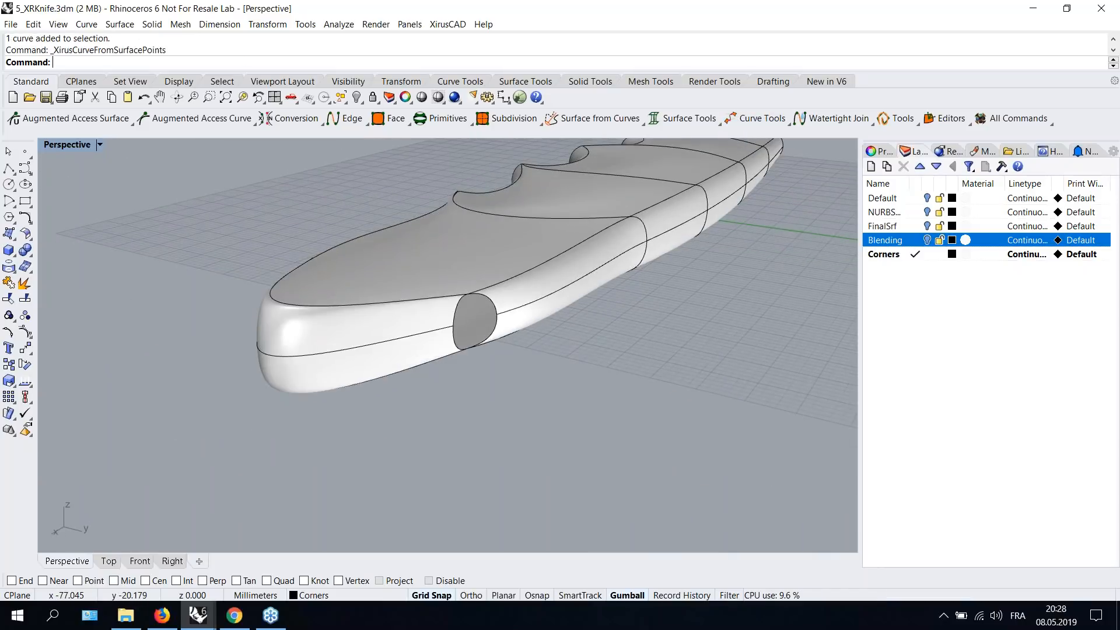
{"action": "scroll", "coordinate": [501, 306], "scroll_direction": "up", "scroll_amount": 2}
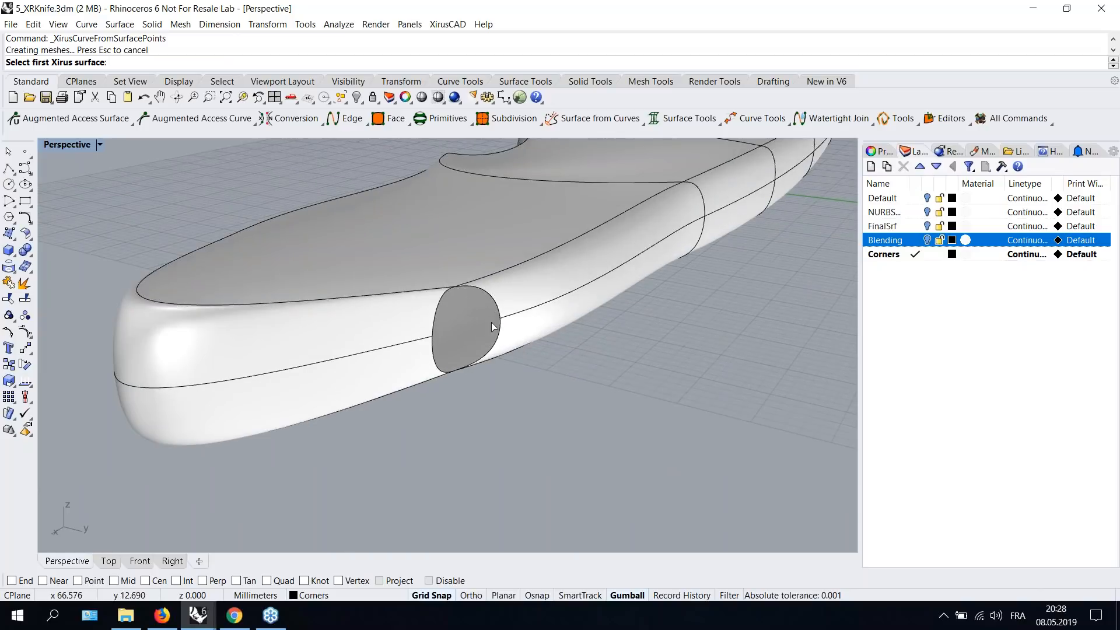
{"action": "left_click", "coordinate": [516, 299]}
{"action": "left_click", "coordinate": [501, 319]}
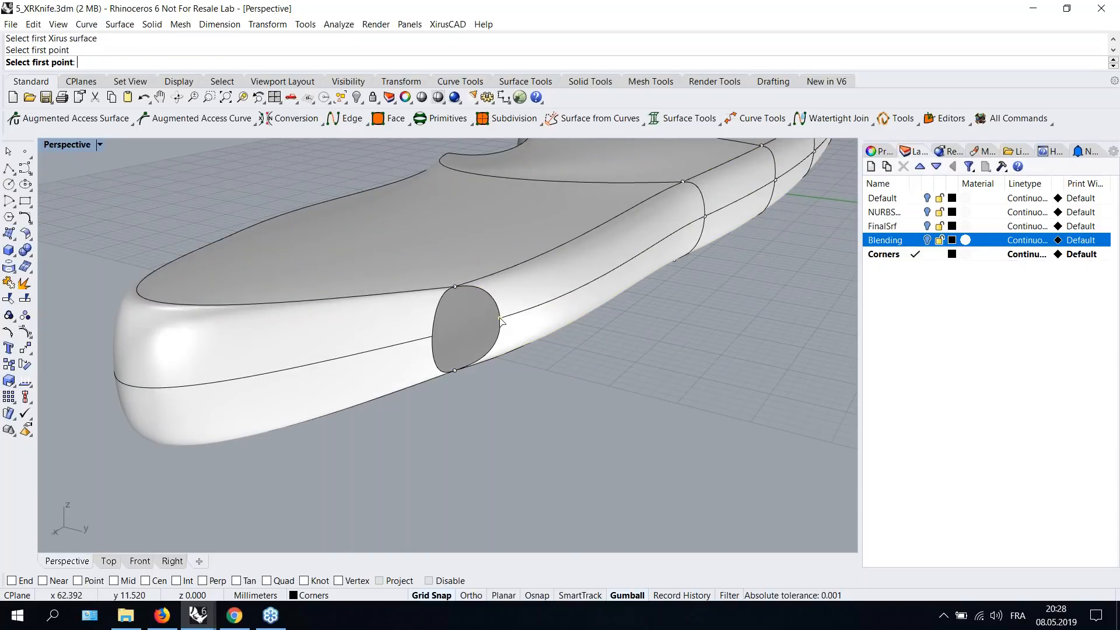
{"action": "left_click", "coordinate": [462, 333]}
{"action": "left_click", "coordinate": [411, 343]}
{"action": "left_click", "coordinate": [410, 344]}
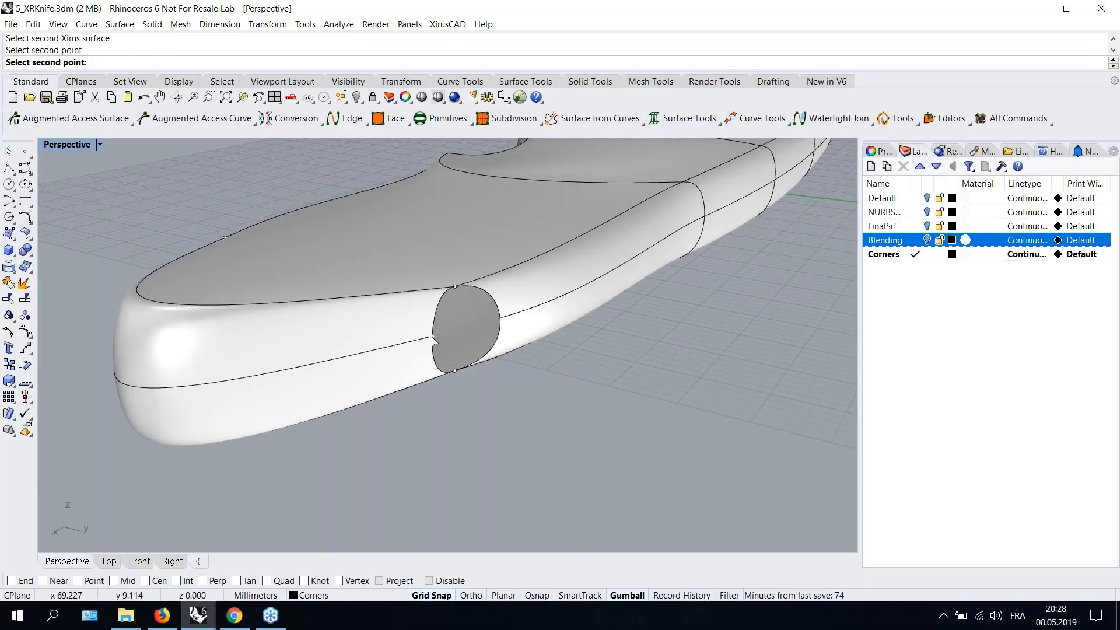
{"action": "left_click", "coordinate": [409, 346]}
{"action": "left_click_drag", "start_coordinate": [764, 256], "coordinate": [679, 289]}
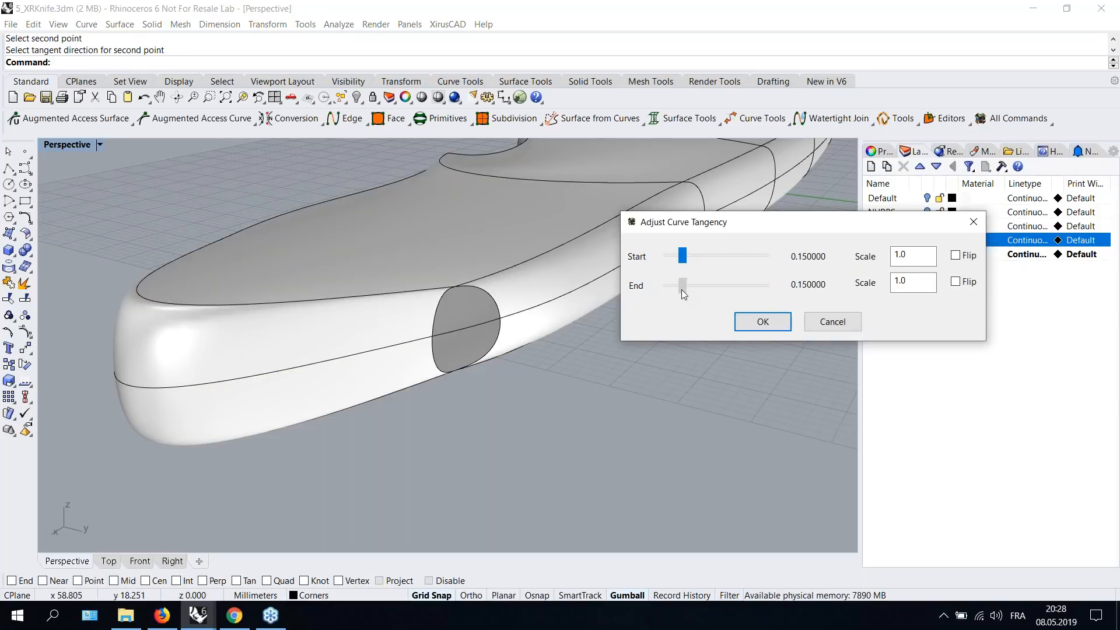
{"action": "left_click", "coordinate": [749, 324]}
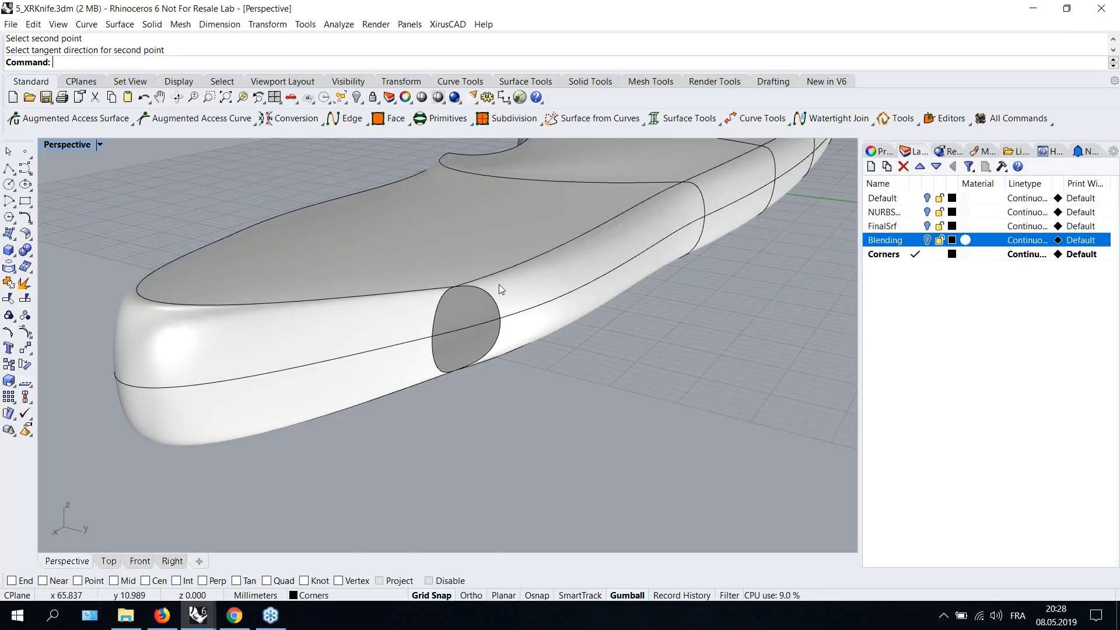
- Patch one half of the tip opening from the new curve and the adjacent opening edge
{"action": "left_click", "coordinate": [600, 119]}
{"action": "left_click", "coordinate": [651, 141]}
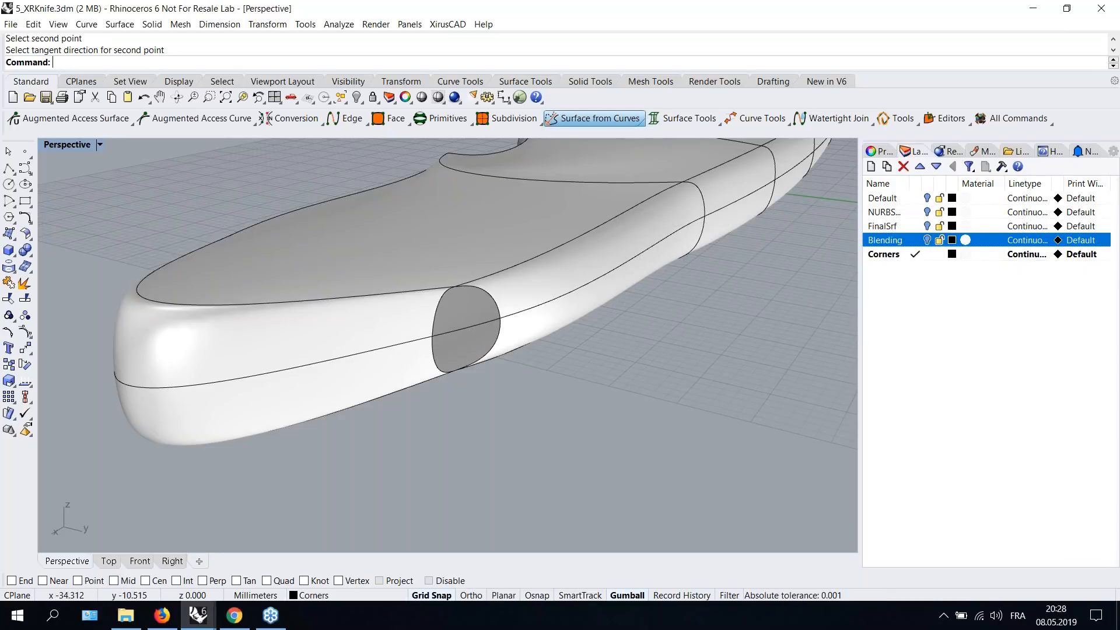
{"action": "left_click", "coordinate": [489, 296]}
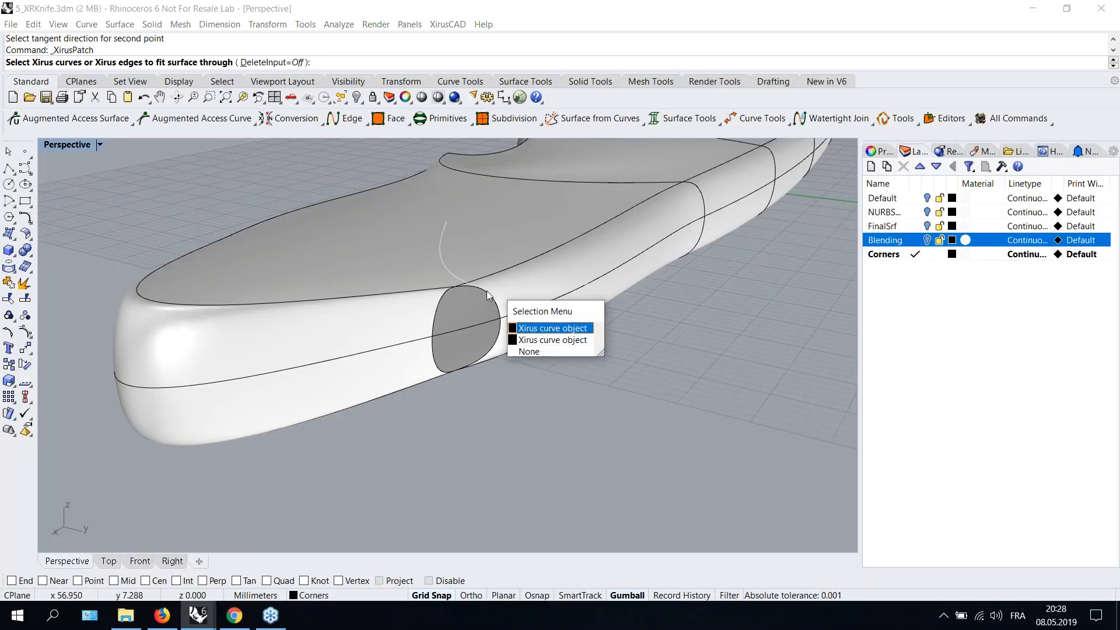
{"action": "left_click", "coordinate": [552, 328]}
{"action": "left_click", "coordinate": [462, 332]}
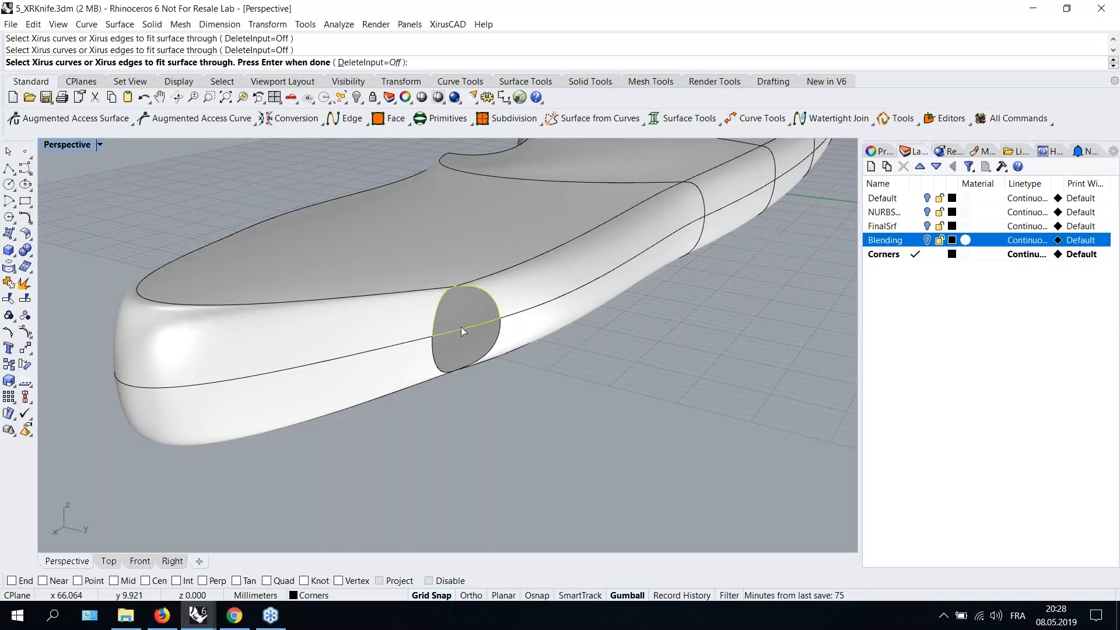
{"action": "key", "text": "Return"}
- Repeat the patch for the other half of the opening using the curve and the remaining edge
{"action": "right_click_drag", "start_coordinate": [474, 350], "coordinate": [594, 335]}
{"action": "right_click", "coordinate": [593, 331]}
{"action": "left_click", "coordinate": [582, 307]}
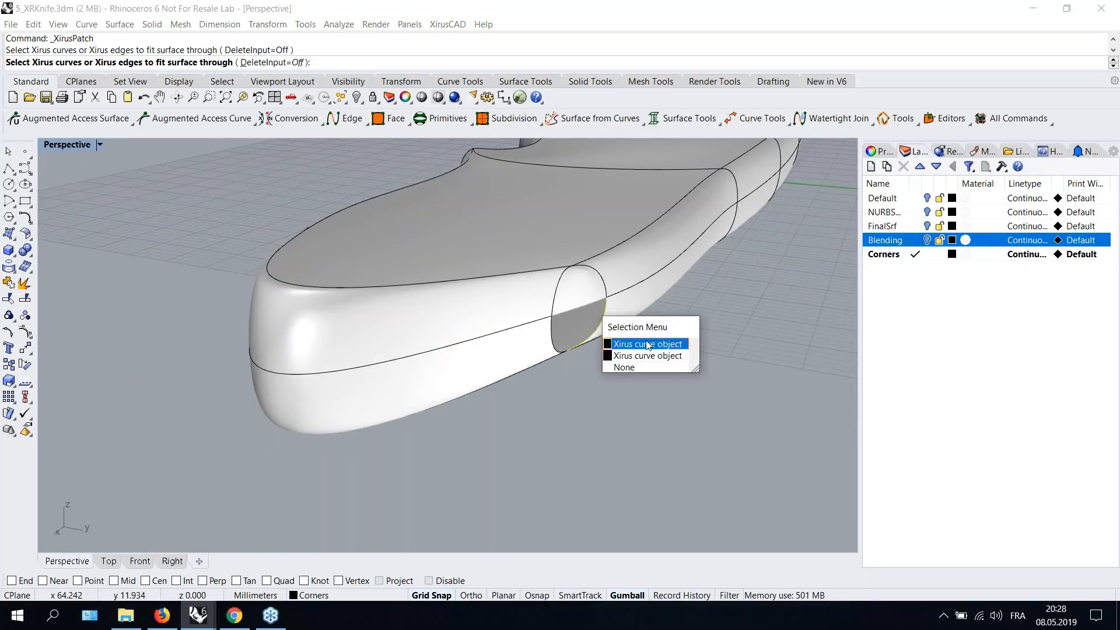
{"action": "left_click", "coordinate": [647, 344]}
{"action": "key", "text": "Return"}
{"action": "right_click_drag", "start_coordinate": [564, 339], "coordinate": [424, 389]}
{"action": "scroll", "coordinate": [533, 315], "scroll_direction": "down", "scroll_amount": 7}
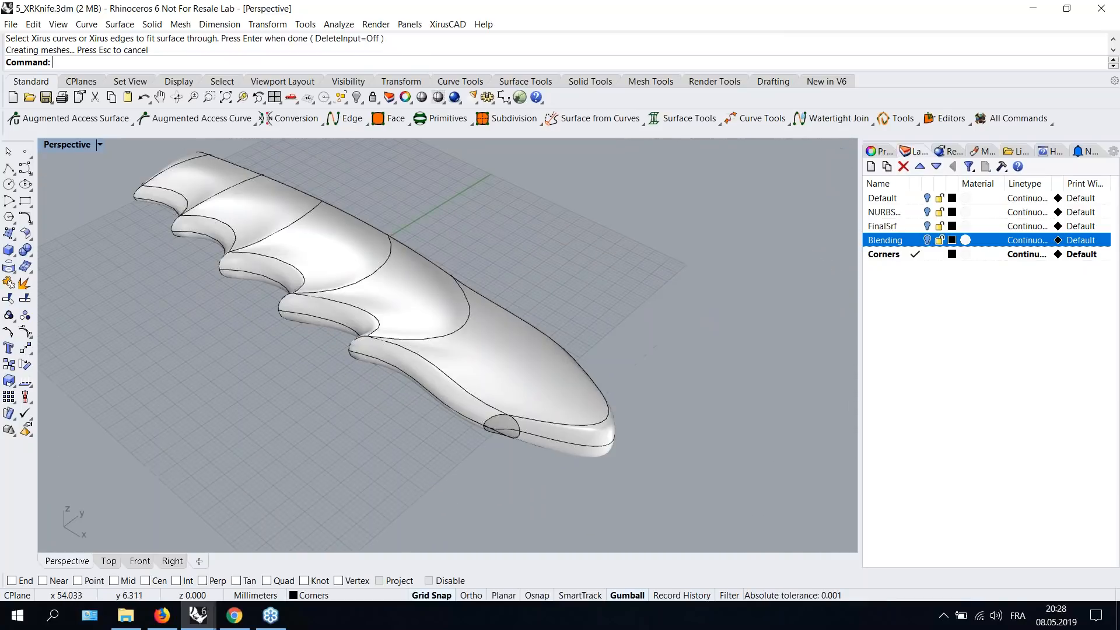
{"action": "scroll", "coordinate": [449, 328], "scroll_direction": "up", "scroll_amount": 3}
{"action": "right_click_drag", "start_coordinate": [458, 327], "coordinate": [575, 398], "text": "shift"}
{"action": "scroll", "coordinate": [620, 375], "scroll_direction": "down", "scroll_amount": 2}
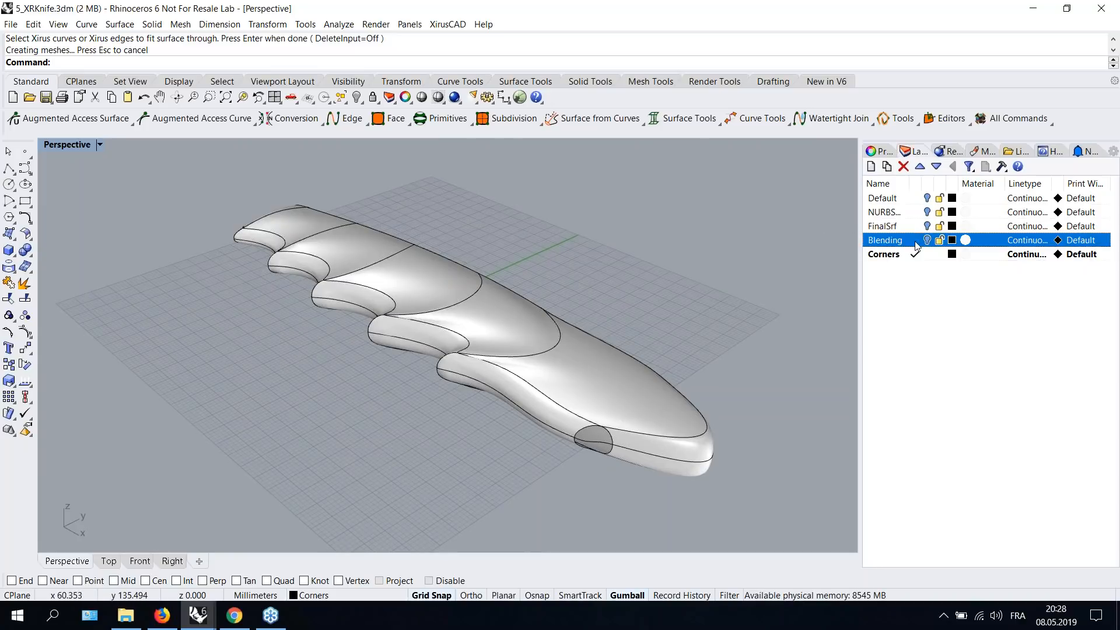
- Make the NURBS layer current and hide the Corners and FinalSrf layers to show the NURBS model
{"action": "double_click", "coordinate": [901, 227]}
{"action": "left_click", "coordinate": [927, 254]}
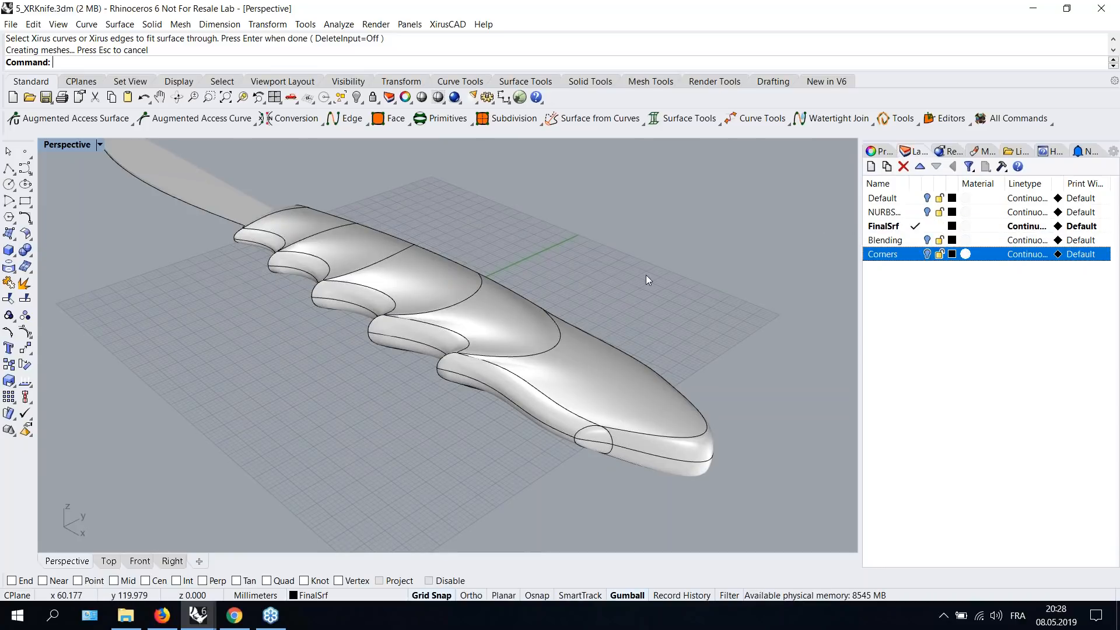
{"action": "right_click_drag", "start_coordinate": [518, 300], "coordinate": [638, 259]}
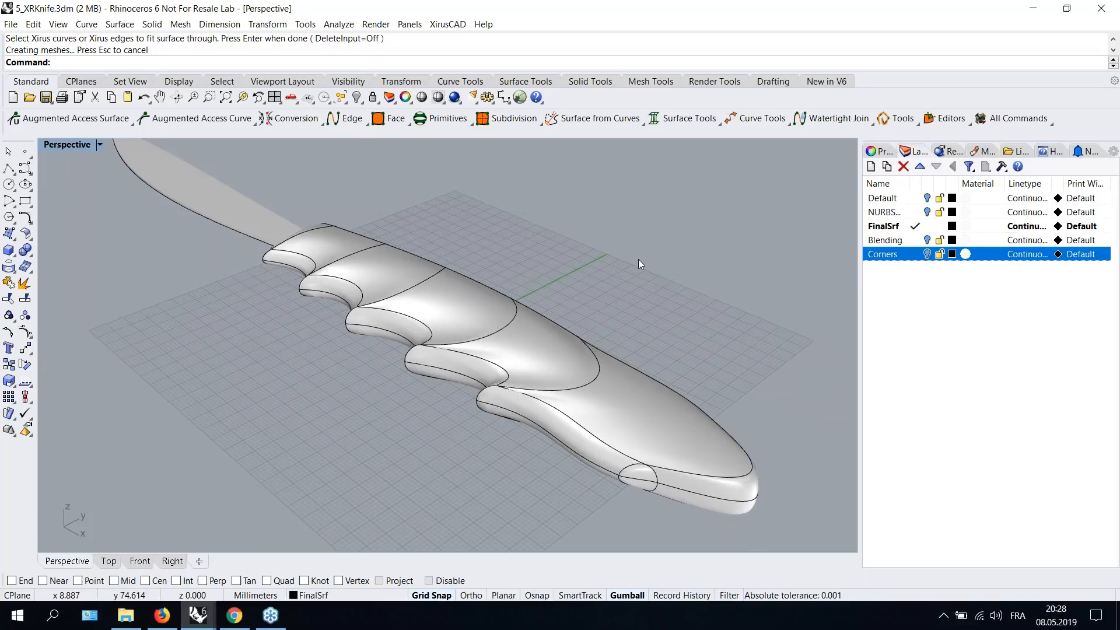
{"action": "left_click", "coordinate": [269, 119]}
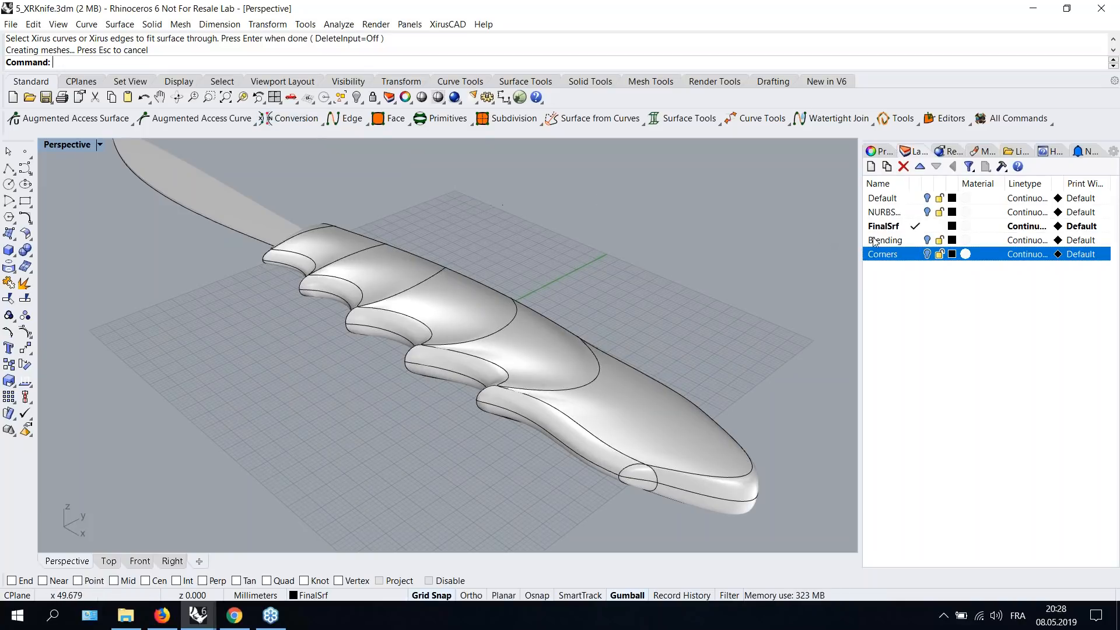
{"action": "left_click", "coordinate": [897, 215]}
{"action": "double_click", "coordinate": [896, 216]}
{"action": "left_click", "coordinate": [927, 226]}
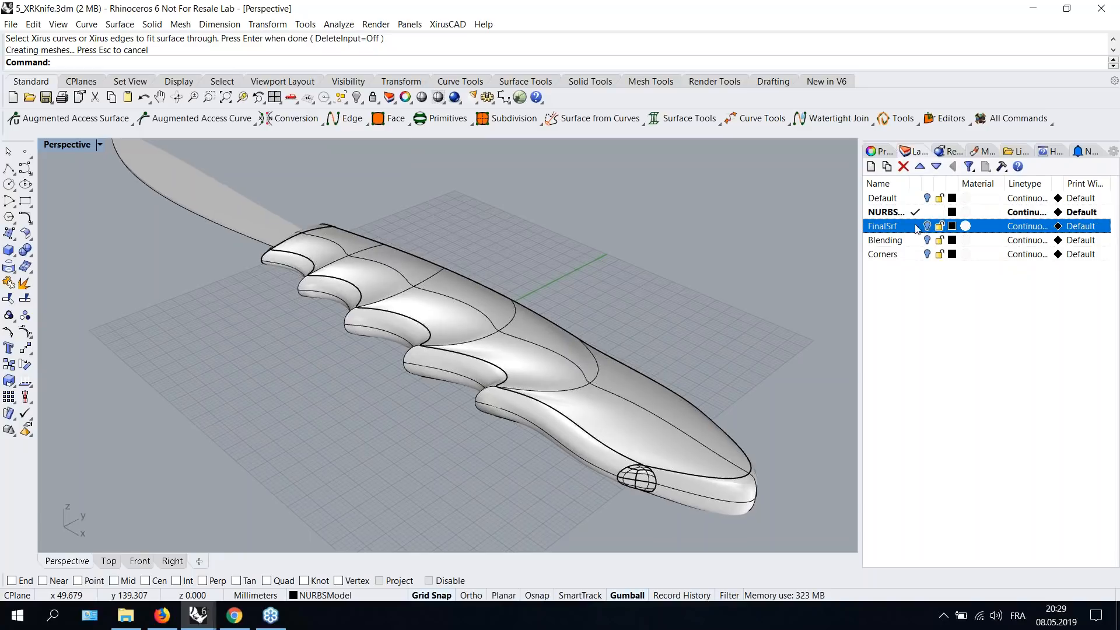
- Turn on control points of the NURBS knife model with a window selection and inspect them
{"action": "mouse_move", "coordinate": [519, 326]}
{"action": "right_mouse_down"}
{"action": "mouse_move", "coordinate": [556, 300]}
{"action": "mouse_move", "coordinate": [517, 336]}
{"action": "right_mouse_up"}
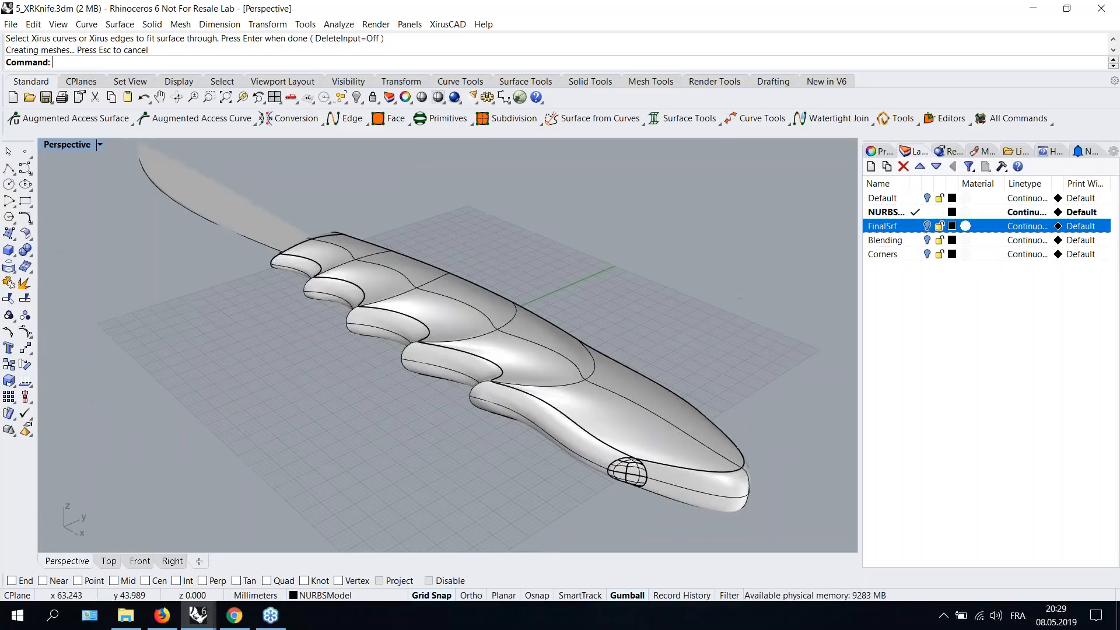
{"action": "left_click", "coordinate": [516, 338]}
{"action": "scroll", "coordinate": [507, 334], "scroll_direction": "down", "scroll_amount": 4}
{"action": "left_click", "coordinate": [25, 331]}
{"action": "left_click_drag", "start_coordinate": [201, 171], "coordinate": [697, 468]}
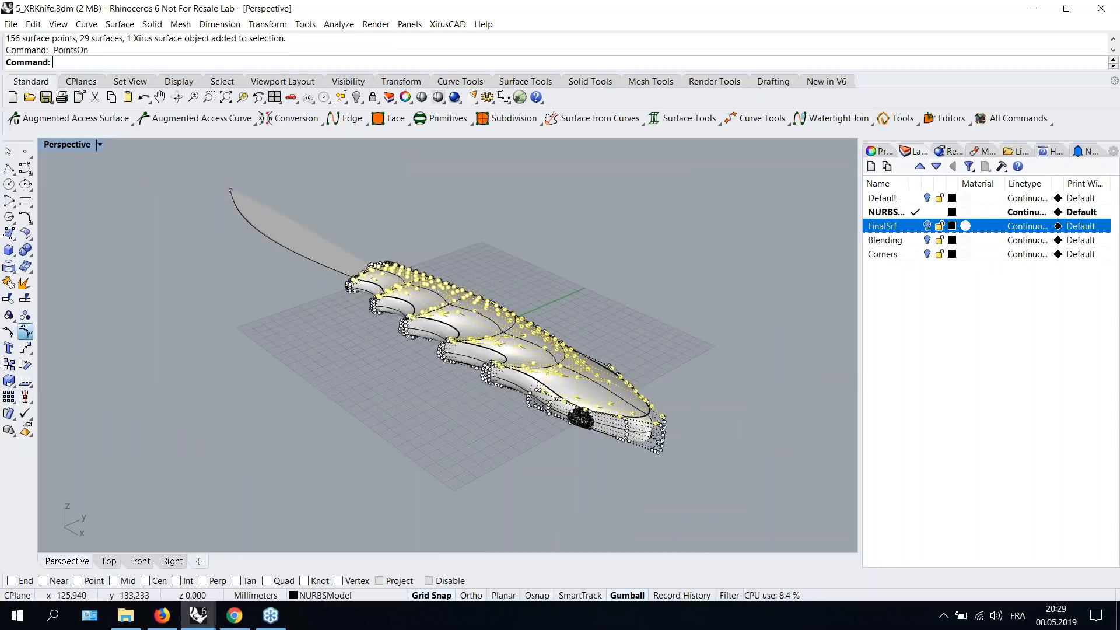
{"action": "scroll", "coordinate": [419, 348], "scroll_direction": "up", "scroll_amount": 3}
{"action": "key", "text": "Escape"}
{"action": "right_click_drag", "start_coordinate": [463, 353], "coordinate": [620, 242]}
{"action": "key", "text": "Escape"}
- In the golf stick model, make the ProfileCrv layer current and hide the FinalSrf layer
{"action": "mouse_move", "coordinate": [198, 619]}
{"action": "left_click", "coordinate": [945, 547]}
{"action": "right_click_drag", "start_coordinate": [460, 309], "coordinate": [588, 269]}
{"action": "scroll", "coordinate": [588, 269], "scroll_direction": "up", "scroll_amount": 2}
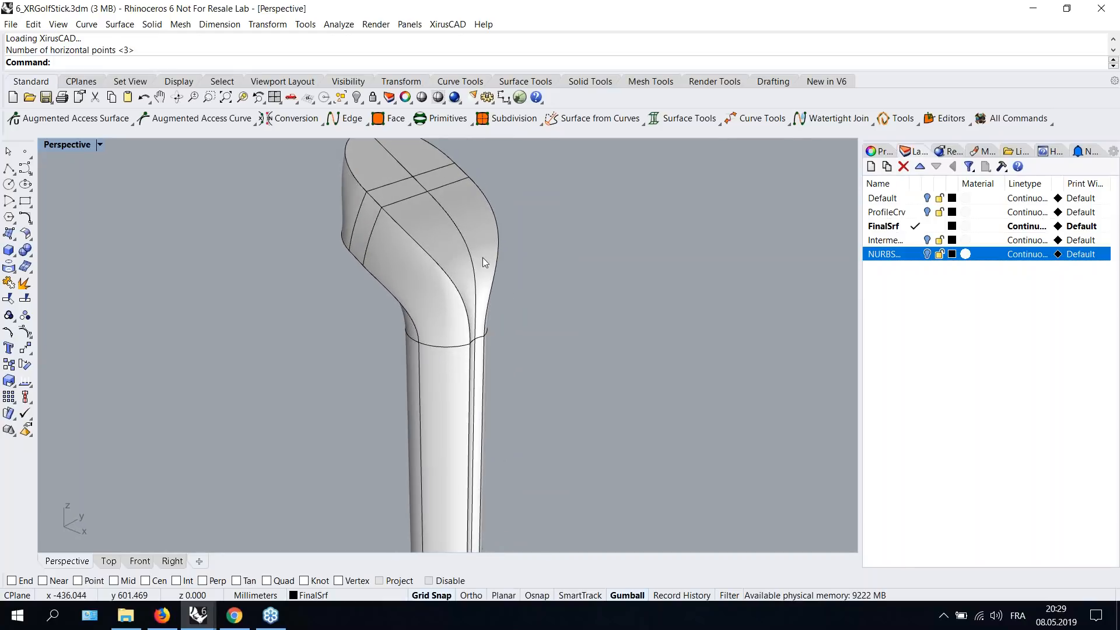
{"action": "right_click_drag", "start_coordinate": [494, 266], "coordinate": [633, 266]}
{"action": "double_click", "coordinate": [905, 211]}
{"action": "right_click", "coordinate": [905, 212]}
{"action": "left_click", "coordinate": [733, 285]}
{"action": "left_click", "coordinate": [927, 227]}
- Select the profile curve at the bend and run the Xirus curve tangent command on it
{"action": "right_click_drag", "start_coordinate": [715, 237], "coordinate": [414, 286]}
{"action": "scroll", "coordinate": [453, 293], "scroll_direction": "up", "scroll_amount": 5}
{"action": "left_click", "coordinate": [527, 253]}
{"action": "scroll", "coordinate": [491, 292], "scroll_direction": "up", "scroll_amount": 5}
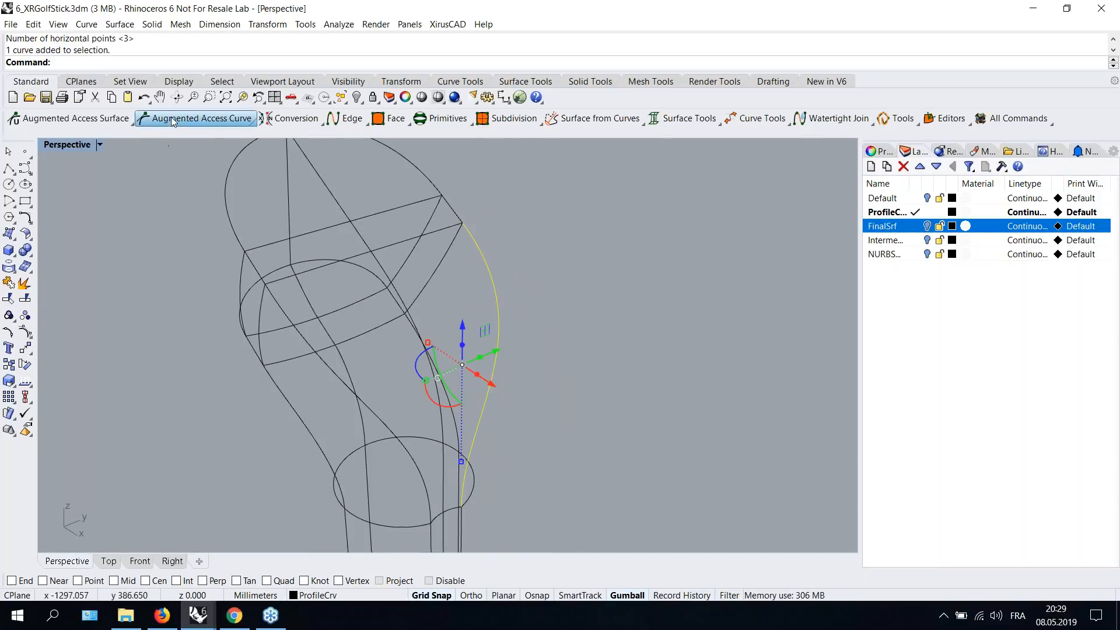
{"action": "left_click", "coordinate": [149, 119]}
{"action": "right_click_drag", "start_coordinate": [550, 374], "coordinate": [296, 219]}
{"action": "right_click_drag", "start_coordinate": [398, 359], "coordinate": [430, 273]}
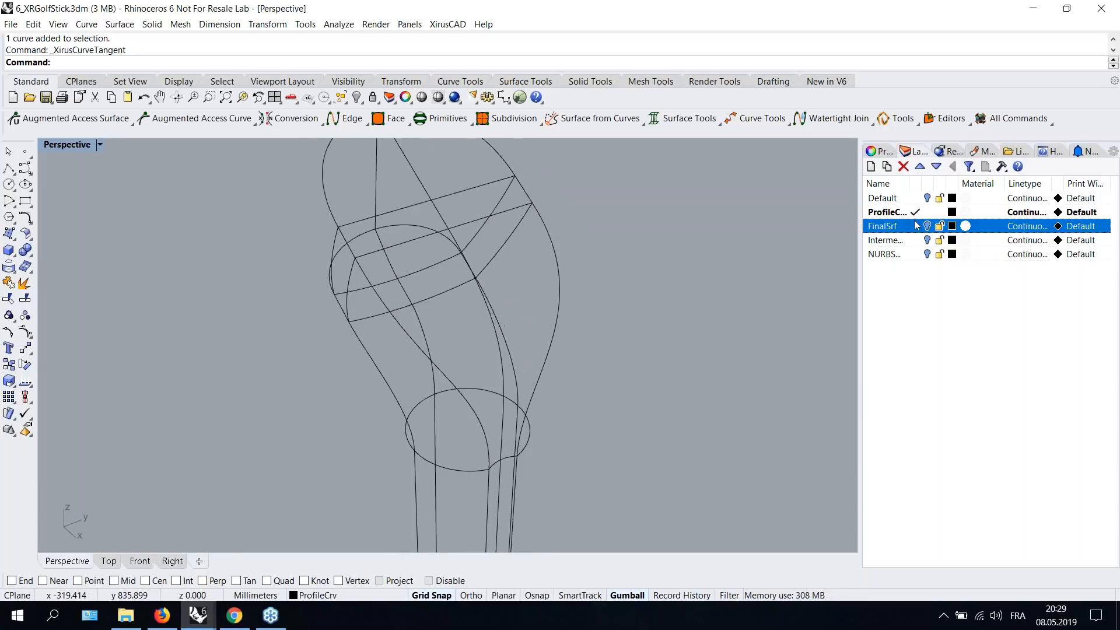
- Patch a surface through the profile curve and the neighbouring Xirus edges with input deletion on
{"action": "double_click", "coordinate": [886, 226]}
{"action": "key", "text": "Return"}
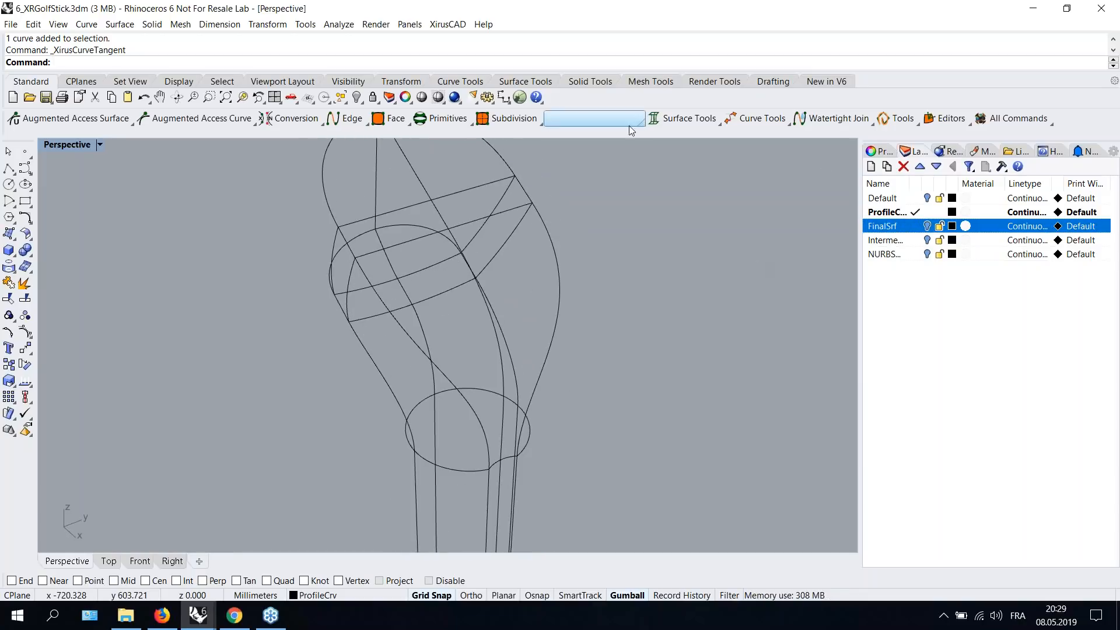
{"action": "left_click", "coordinate": [589, 117]}
{"action": "left_click", "coordinate": [650, 141]}
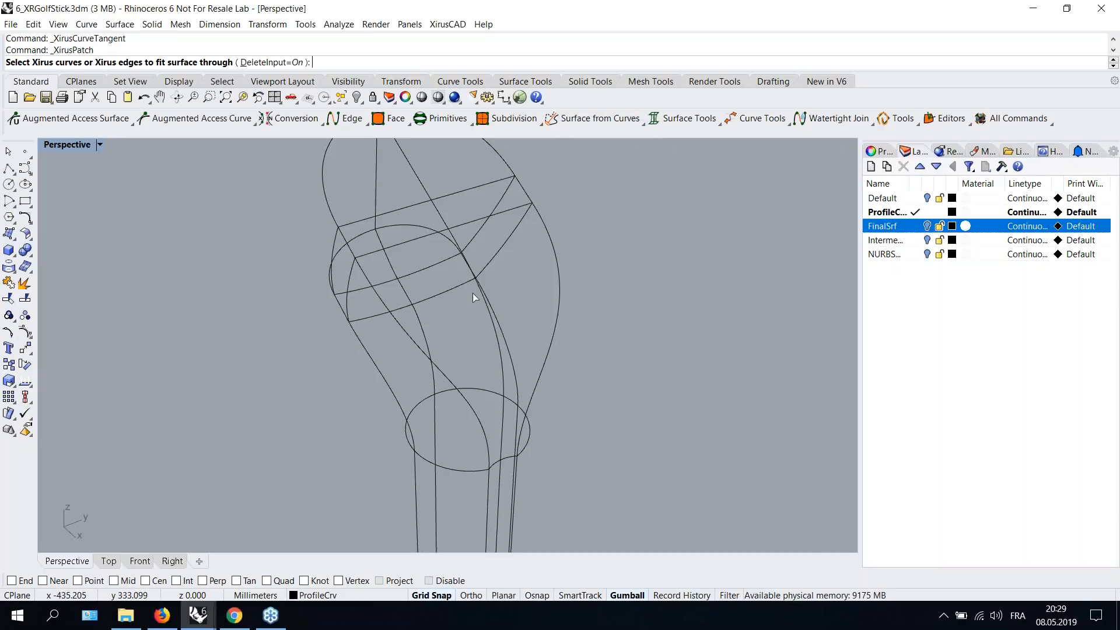
{"action": "left_click", "coordinate": [412, 346]}
{"action": "right_click_drag", "start_coordinate": [433, 296], "coordinate": [457, 296]}
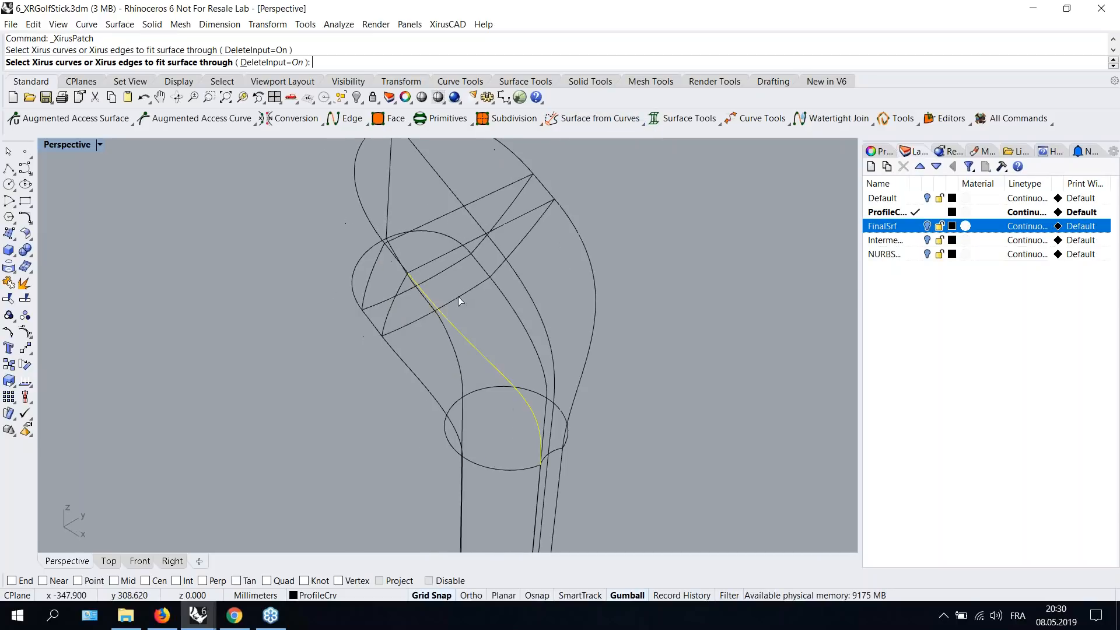
{"action": "left_click", "coordinate": [531, 302]}
{"action": "mouse_move", "coordinate": [530, 350]}
{"action": "right_mouse_down"}
{"action": "mouse_move", "coordinate": [486, 340]}
{"action": "mouse_move", "coordinate": [474, 366]}
{"action": "mouse_move", "coordinate": [498, 379]}
{"action": "mouse_move", "coordinate": [496, 325]}
{"action": "mouse_move", "coordinate": [545, 310]}
{"action": "mouse_move", "coordinate": [534, 282]}
{"action": "mouse_move", "coordinate": [594, 303]}
{"action": "right_mouse_up"}
{"action": "key", "text": "Return"}
{"action": "scroll", "coordinate": [494, 247], "scroll_direction": "up", "scroll_amount": 3}
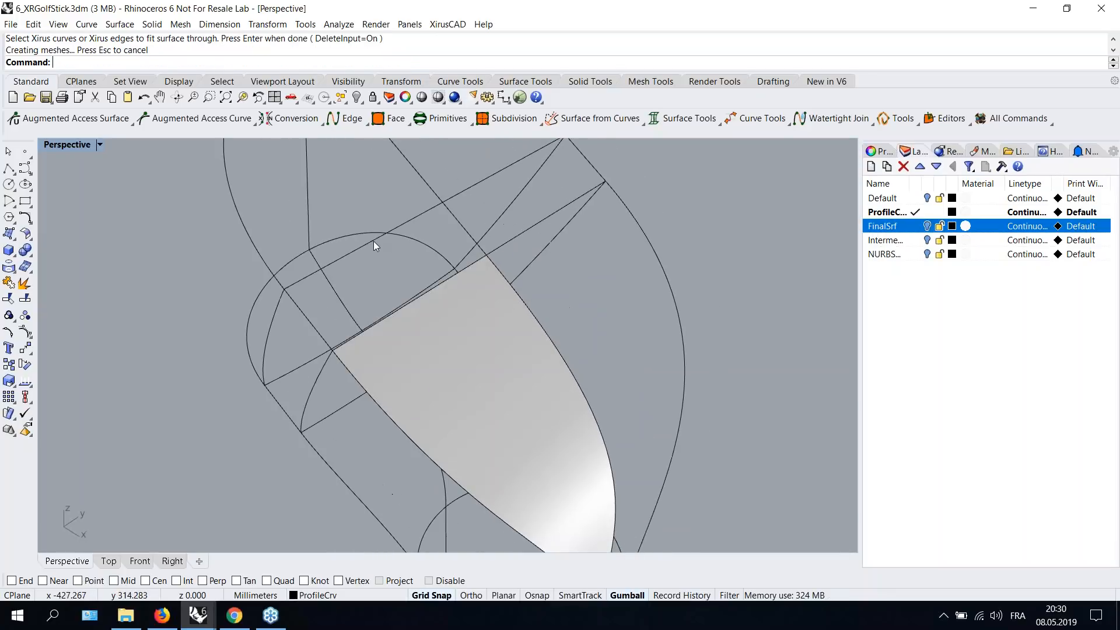
- Patch the adjoining region from its four surrounding Xirus edges
{"action": "key", "text": "Return"}
{"action": "left_click", "coordinate": [373, 240]}
{"action": "left_click", "coordinate": [466, 228]}
{"action": "left_click", "coordinate": [469, 266]}
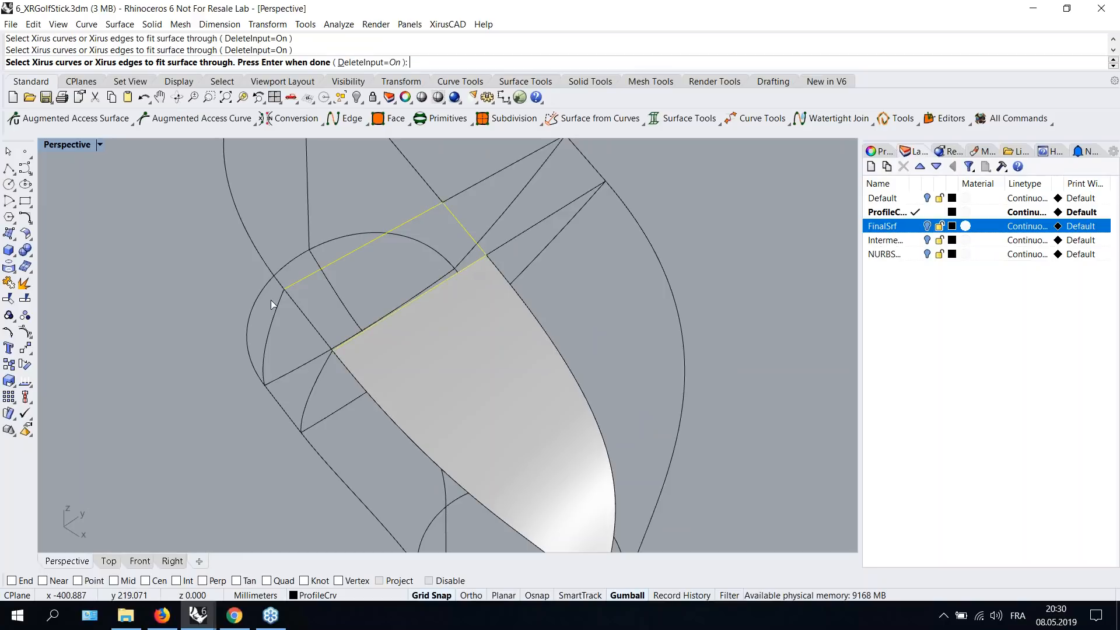
{"action": "left_click", "coordinate": [304, 313]}
{"action": "key", "text": "Return"}
{"action": "scroll", "coordinate": [491, 332], "scroll_direction": "down", "scroll_amount": 8}
{"action": "right_click_drag", "start_coordinate": [515, 333], "coordinate": [498, 247]}
{"action": "right_click_drag", "start_coordinate": [600, 234], "coordinate": [627, 248]}
- Make the Intermediate layer current and select the surfaces around the bend to inspect them
{"action": "left_click", "coordinate": [912, 241]}
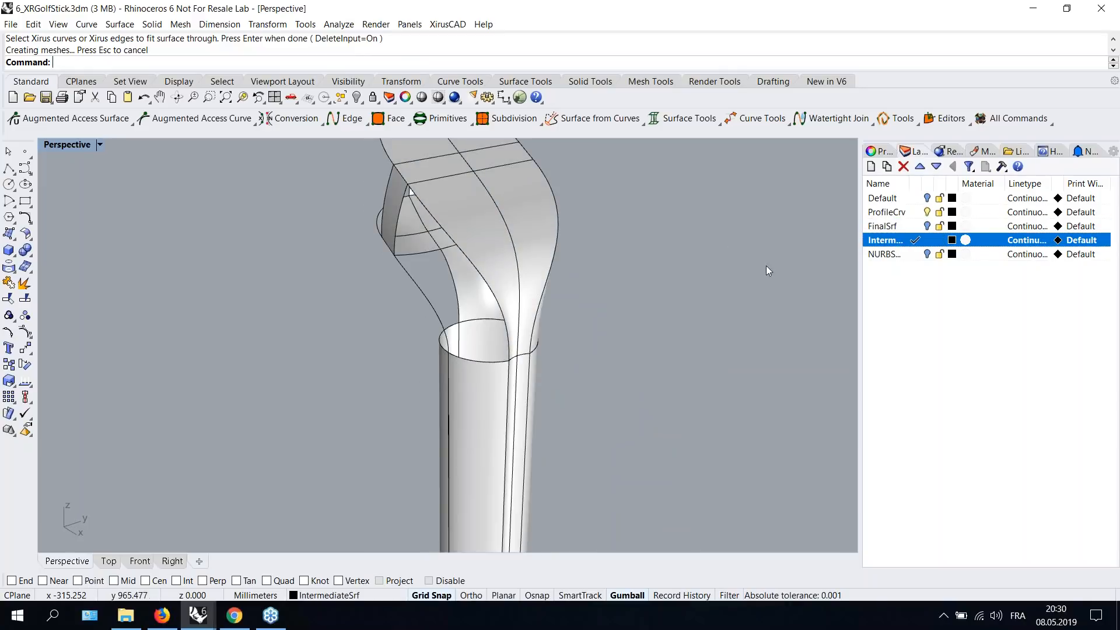
{"action": "scroll", "coordinate": [528, 309], "scroll_direction": "down", "scroll_amount": 10}
{"action": "scroll", "coordinate": [530, 312], "scroll_direction": "up", "scroll_amount": 7}
{"action": "right_click_drag", "start_coordinate": [453, 276], "coordinate": [528, 427]}
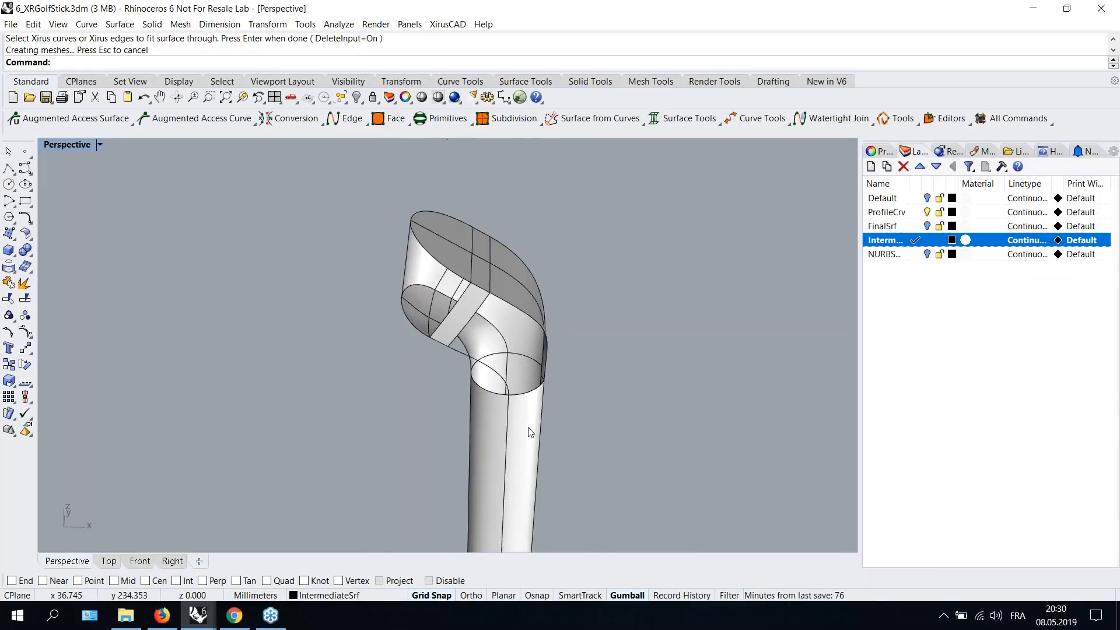
{"action": "left_click", "coordinate": [530, 432]}
{"action": "right_click_drag", "start_coordinate": [577, 380], "coordinate": [433, 310]}
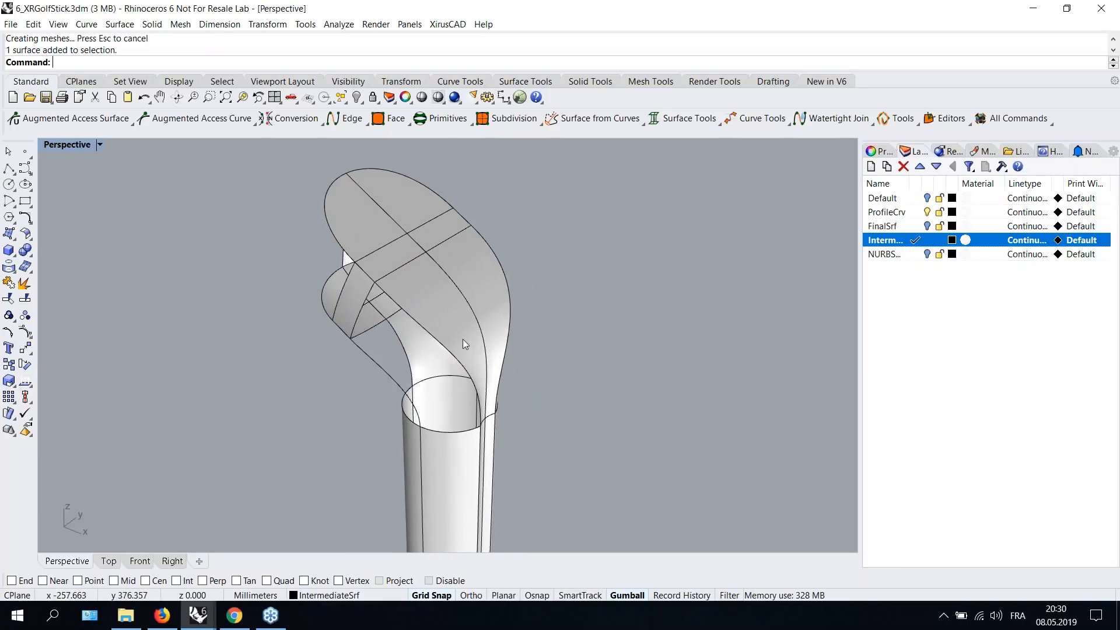
{"action": "left_click", "coordinate": [465, 437]}
{"action": "right_click_drag", "start_coordinate": [544, 373], "coordinate": [493, 373]}
{"action": "left_click", "coordinate": [358, 306]}
{"action": "left_click", "coordinate": [496, 322]}
{"action": "right_click_drag", "start_coordinate": [497, 322], "coordinate": [561, 315]}
{"action": "right_click_drag", "start_coordinate": [534, 385], "coordinate": [508, 381]}
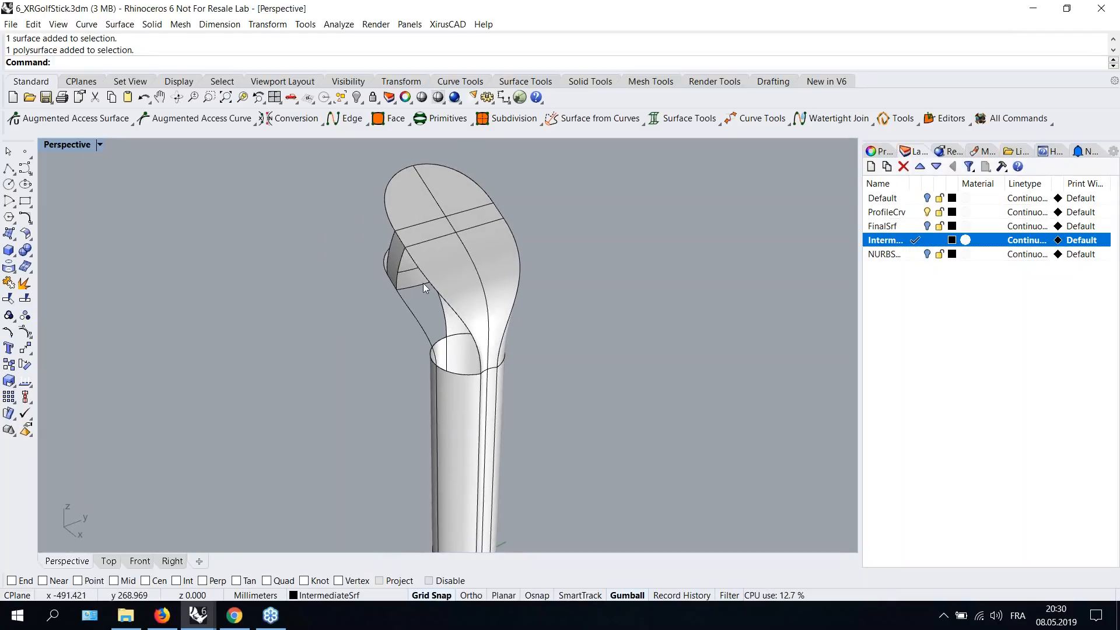
- Window-select all Xirus objects and orbit around the club head to inspect the model
{"action": "scroll", "coordinate": [420, 289], "scroll_direction": "down", "scroll_amount": 3}
{"action": "left_click_drag", "start_coordinate": [369, 228], "coordinate": [591, 541]}
{"action": "key", "text": "Escape"}
{"action": "left_click_drag", "start_coordinate": [341, 192], "coordinate": [555, 502]}
{"action": "key", "text": "Escape"}
{"action": "scroll", "coordinate": [449, 299], "scroll_direction": "up", "scroll_amount": 3}
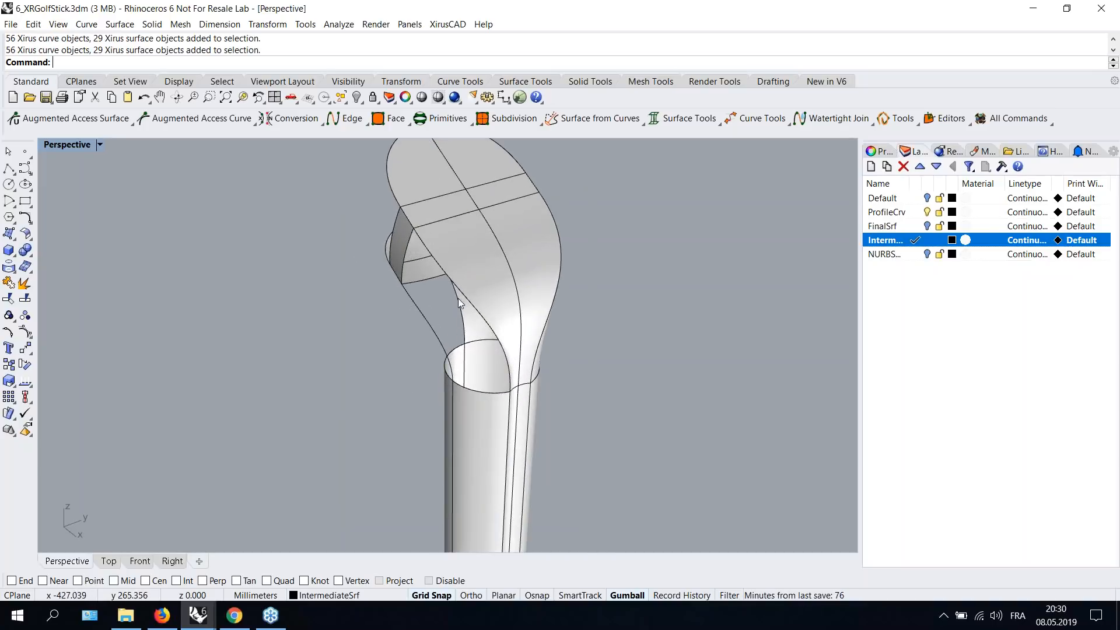
{"action": "scroll", "coordinate": [459, 330], "scroll_direction": "up", "scroll_amount": 2}
{"action": "right_click_drag", "start_coordinate": [610, 267], "coordinate": [649, 259]}
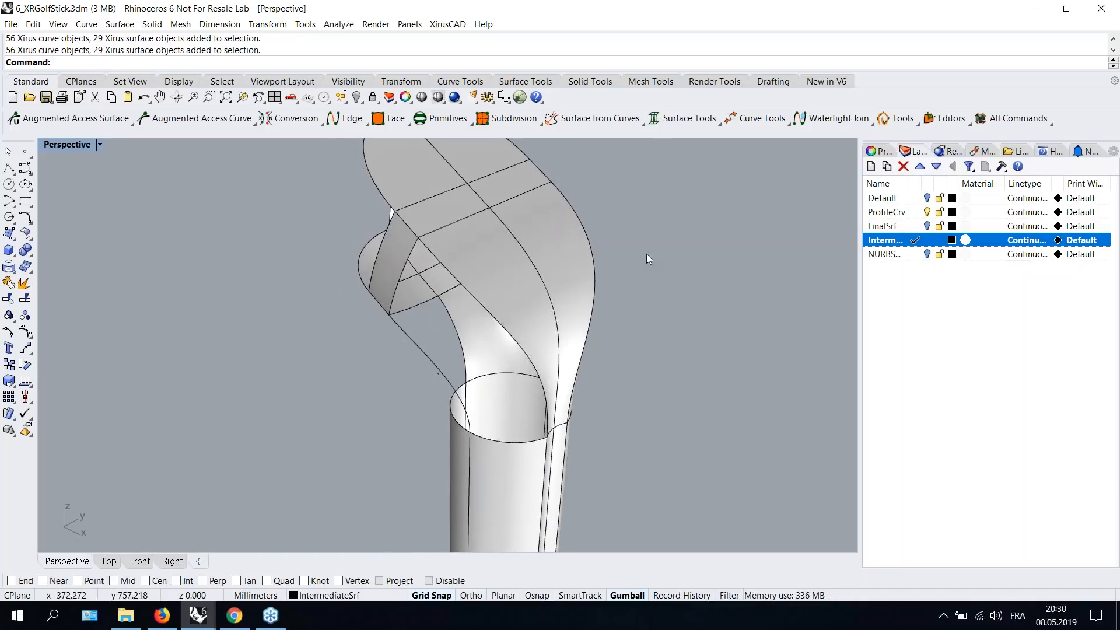
{"action": "mouse_move", "coordinate": [521, 288]}
{"action": "right_mouse_down"}
{"action": "mouse_move", "coordinate": [544, 270]}
{"action": "mouse_move", "coordinate": [532, 279]}
{"action": "right_mouse_up"}
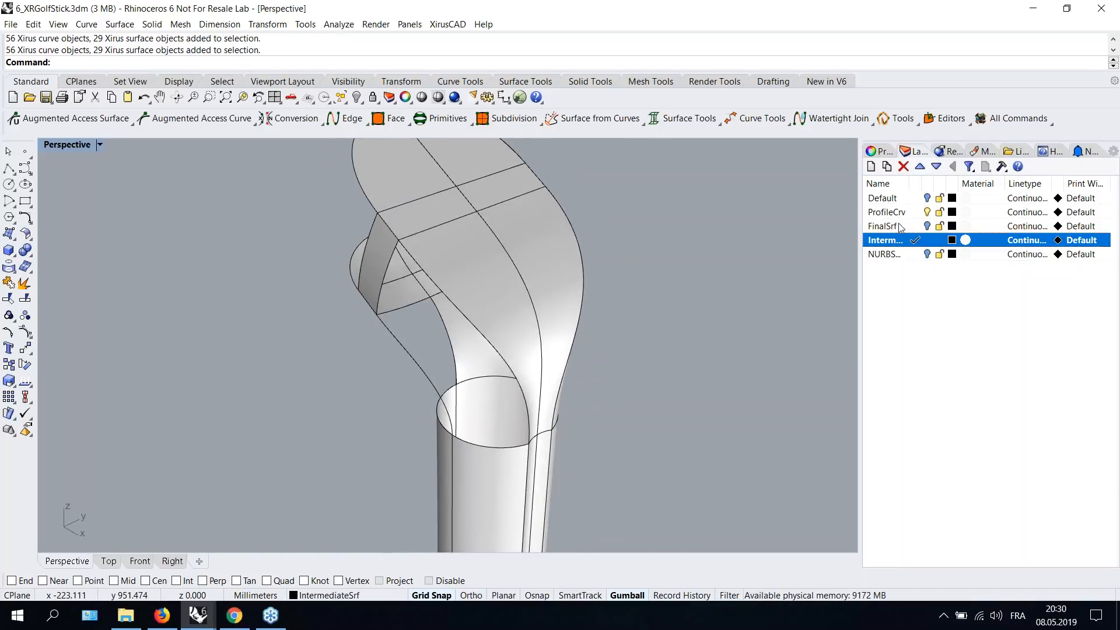
- Make FinalSrf the current layer, hide the Intermediate layer and show the ProfileCrv layer
{"action": "left_click", "coordinate": [898, 227]}
{"action": "double_click", "coordinate": [898, 229]}
{"action": "scroll", "coordinate": [662, 315], "scroll_direction": "down", "scroll_amount": 3}
{"action": "right_click_drag", "start_coordinate": [664, 316], "coordinate": [612, 318]}
{"action": "left_click", "coordinate": [927, 240]}
{"action": "left_click", "coordinate": [927, 212]}
- Turn on the surface points for all Xirus objects
{"action": "left_click", "coordinate": [575, 291]}
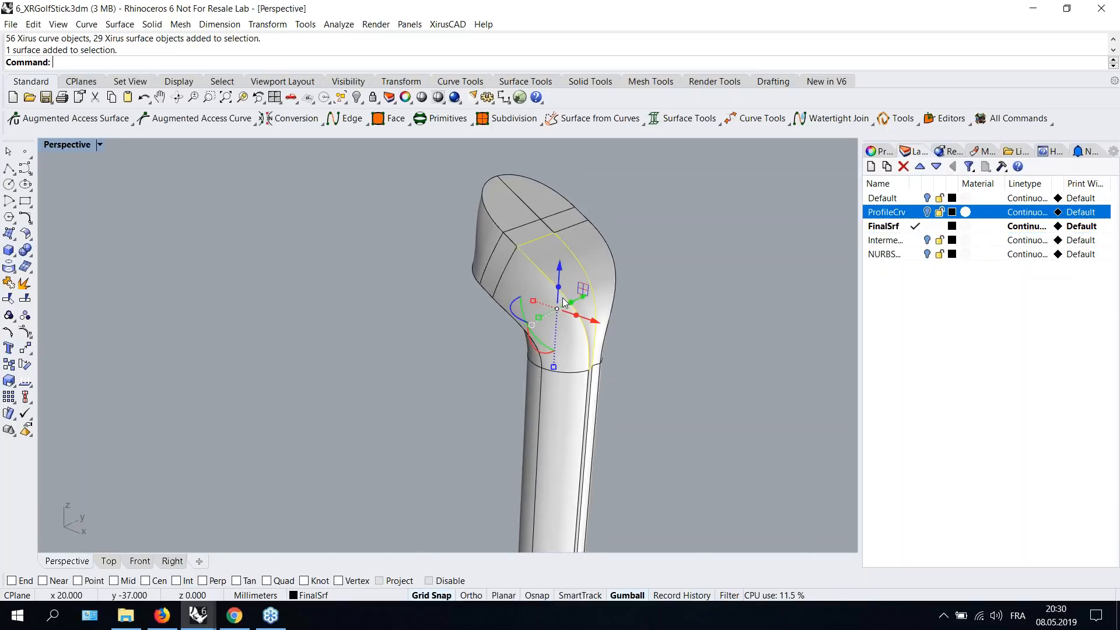
{"action": "left_click", "coordinate": [664, 236]}
{"action": "right_click_drag", "start_coordinate": [664, 236], "coordinate": [557, 285]}
{"action": "scroll", "coordinate": [455, 251], "scroll_direction": "up", "scroll_amount": 2}
{"action": "left_click", "coordinate": [78, 123]}
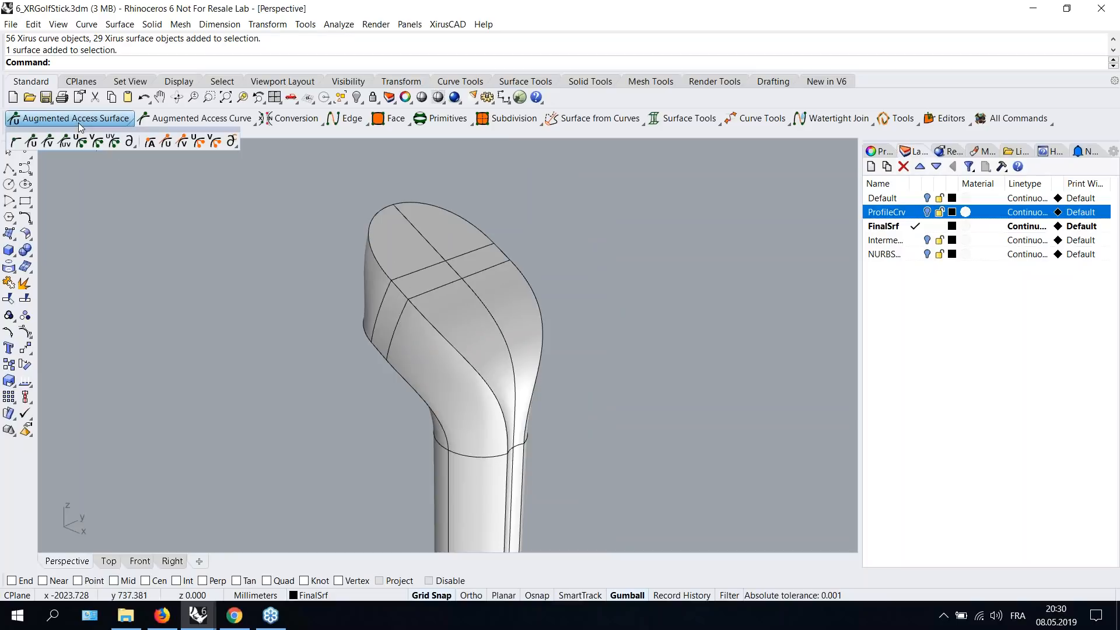
{"action": "left_click", "coordinate": [14, 141]}
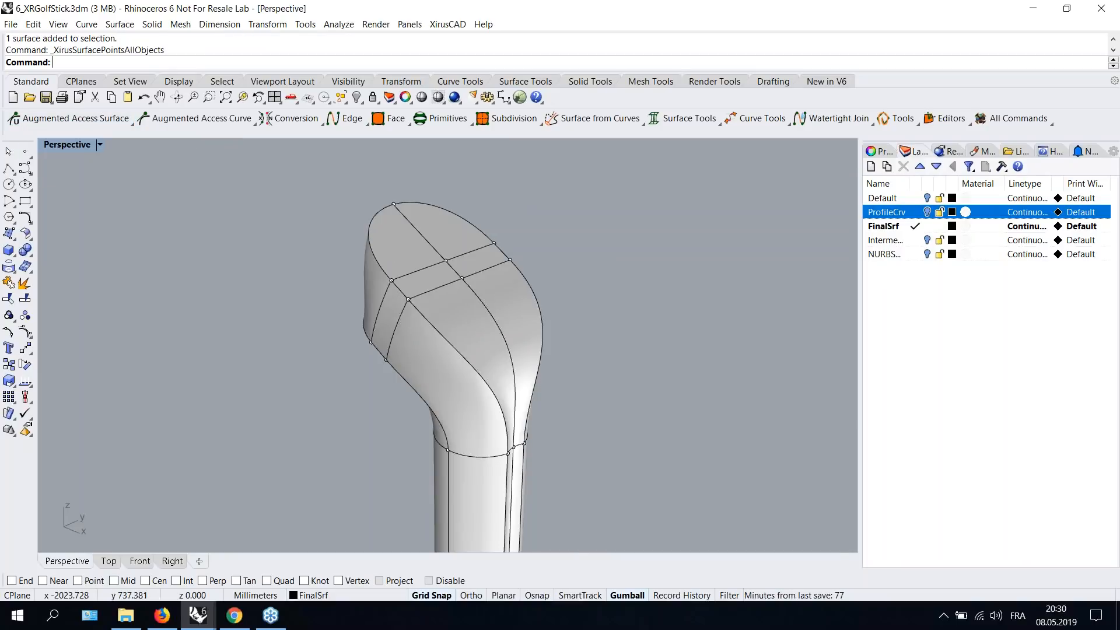
- Select the surface points at the top of the club head and move them with the gumball to reshape it
{"action": "scroll", "coordinate": [424, 274], "scroll_direction": "up", "scroll_amount": 3}
{"action": "left_click_drag", "start_coordinate": [451, 301], "coordinate": [464, 313]}
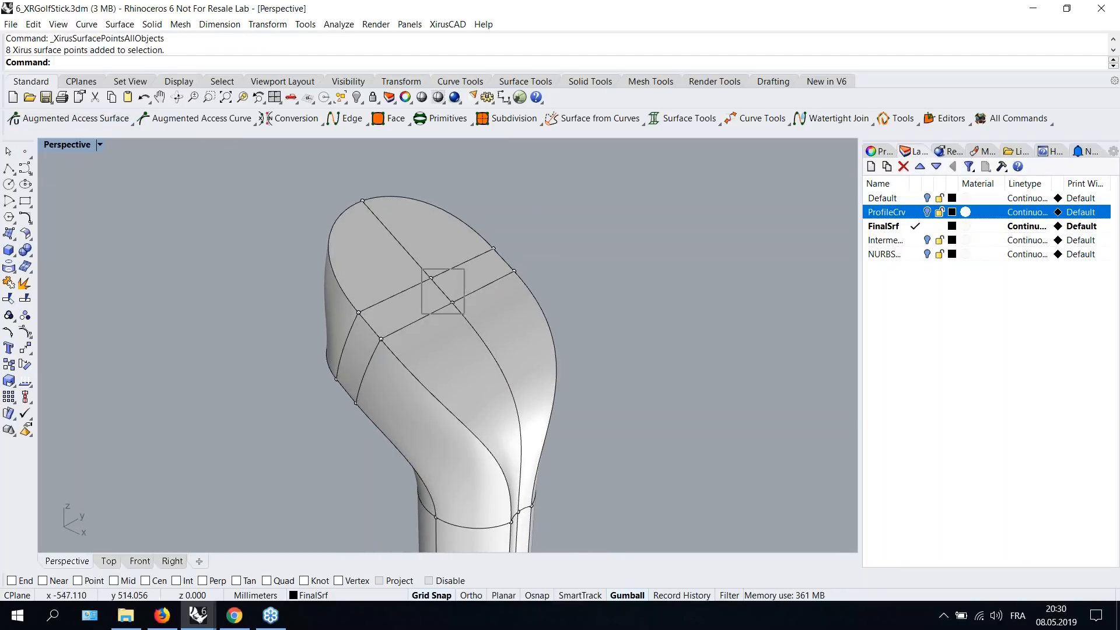
{"action": "right_click_drag", "start_coordinate": [478, 295], "coordinate": [522, 244]}
{"action": "left_click_drag", "start_coordinate": [527, 233], "coordinate": [527, 219]}
{"action": "right_click_drag", "start_coordinate": [442, 232], "coordinate": [465, 220]}
- Try to rotate the selected points with the gumball, then undo the rotation
{"action": "left_click_drag", "start_coordinate": [394, 171], "coordinate": [406, 247]}
{"action": "right_click_drag", "start_coordinate": [406, 248], "coordinate": [578, 306]}
{"action": "key", "text": "ctrl+z"}
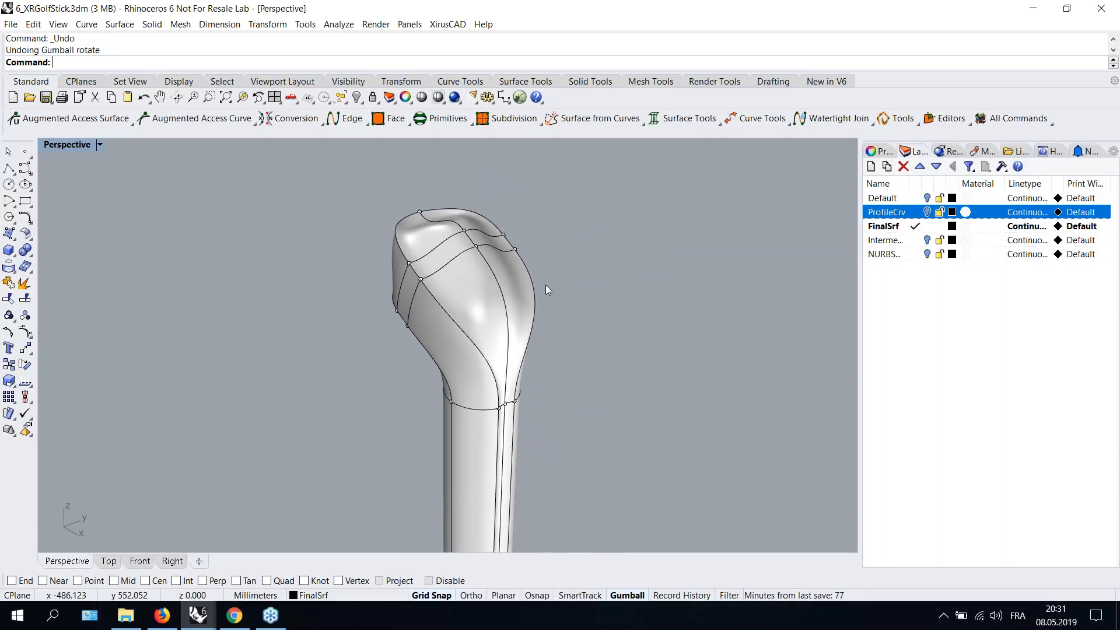
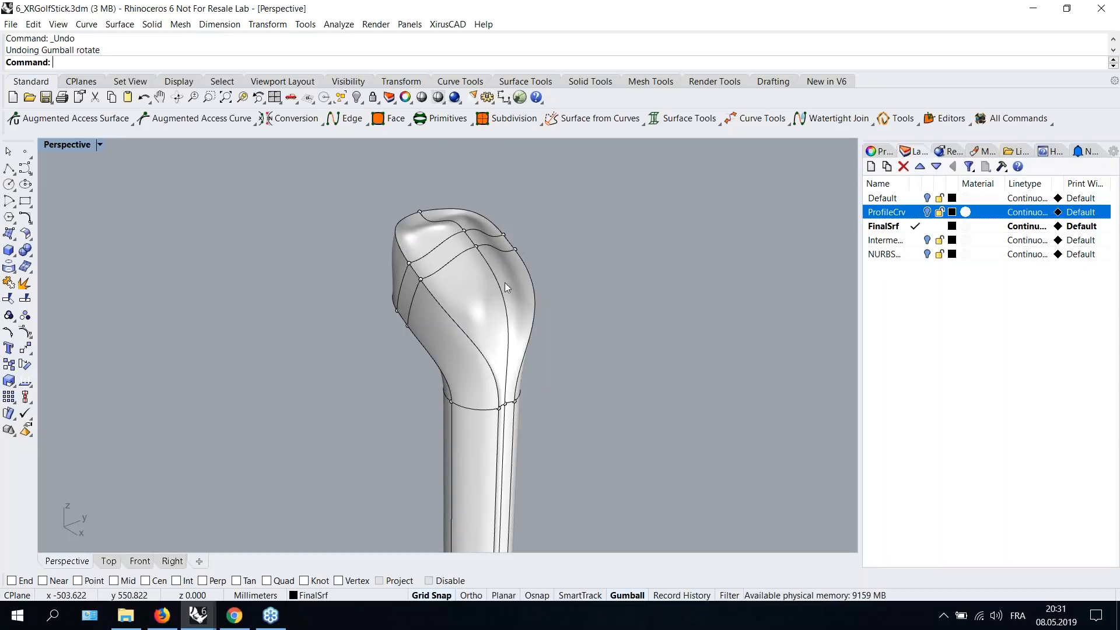
{"action": "right_click_drag", "start_coordinate": [451, 243], "coordinate": [491, 255]}
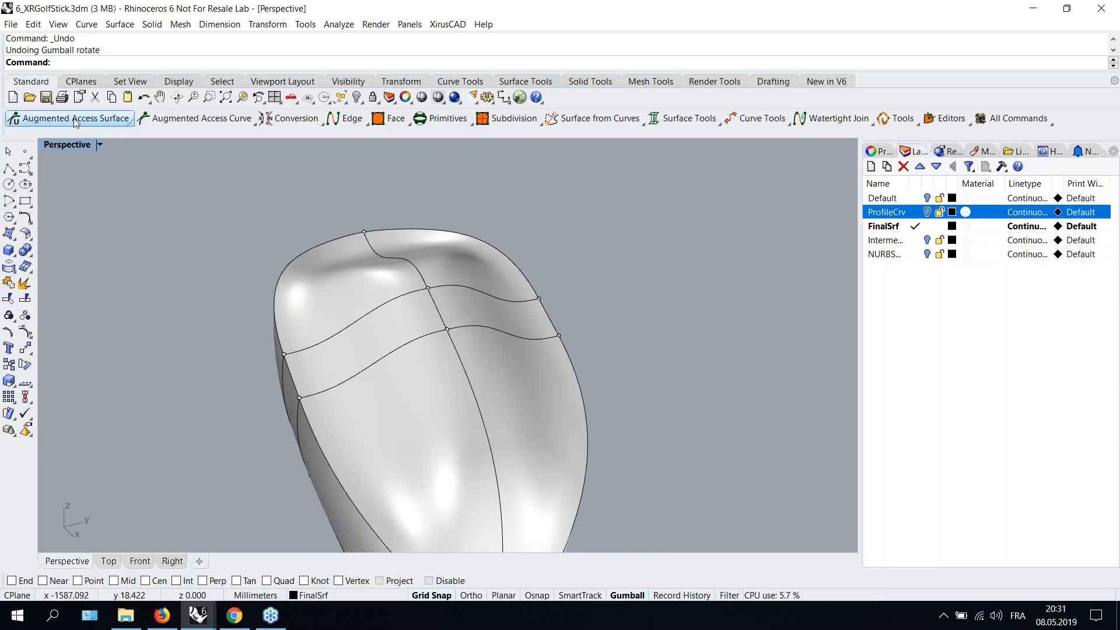
{"action": "left_click", "coordinate": [74, 121]}
{"action": "left_click", "coordinate": [34, 145]}
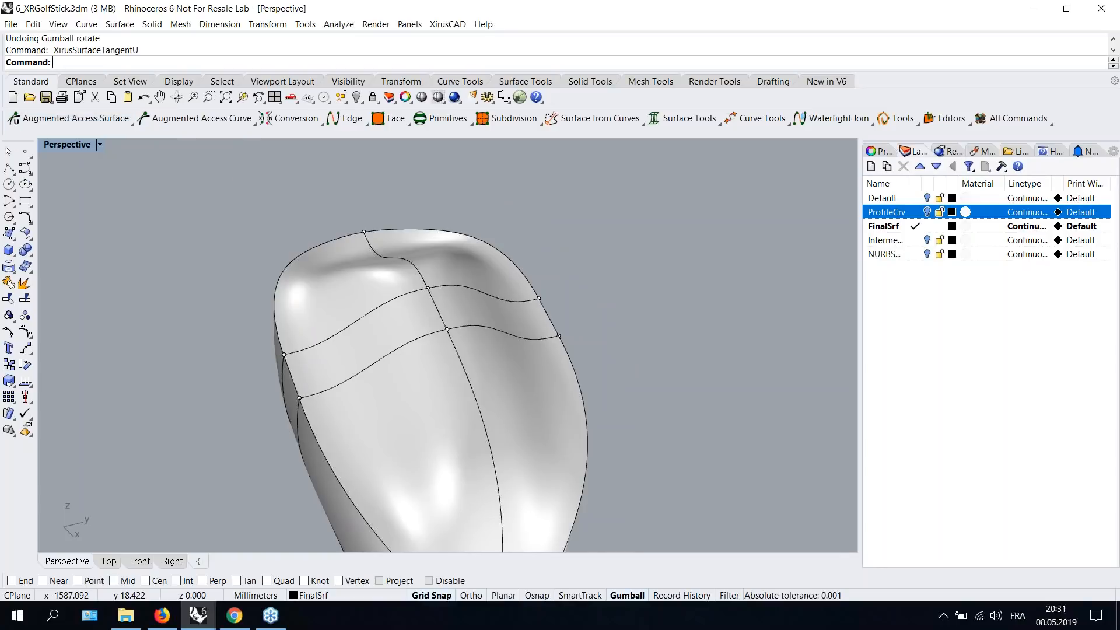
{"action": "left_click", "coordinate": [389, 309]}
{"action": "left_click", "coordinate": [618, 237]}
{"action": "key", "text": "Escape"}
- Display the tangent planes on the club head's upper surfaces with Augmented Access Surface
{"action": "left_click", "coordinate": [61, 123]}
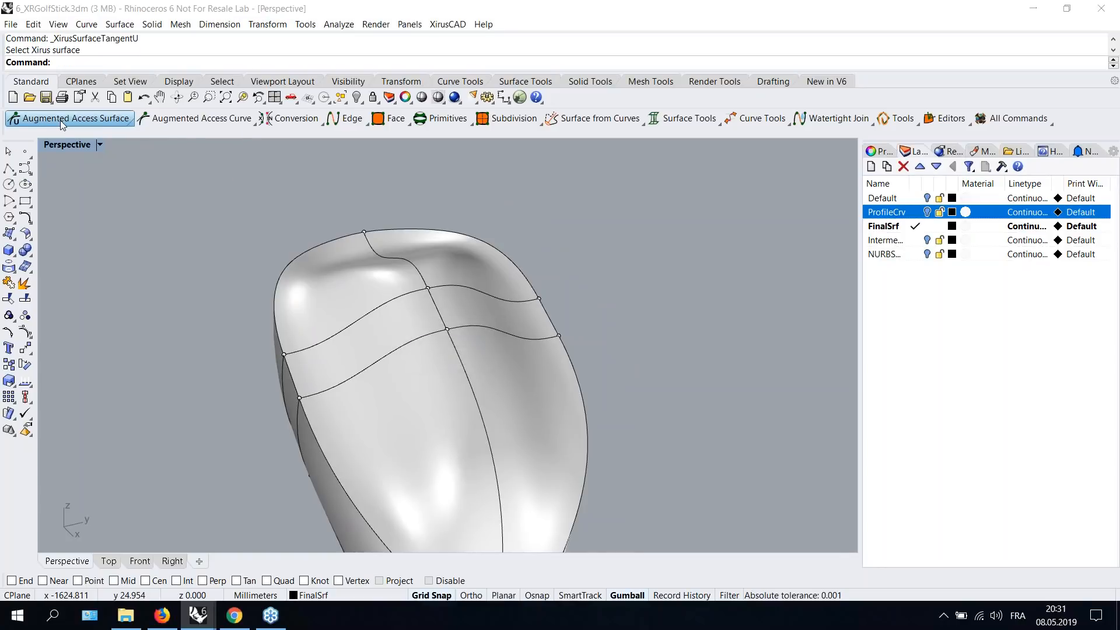
{"action": "left_click", "coordinate": [61, 120]}
{"action": "left_click", "coordinate": [400, 317]}
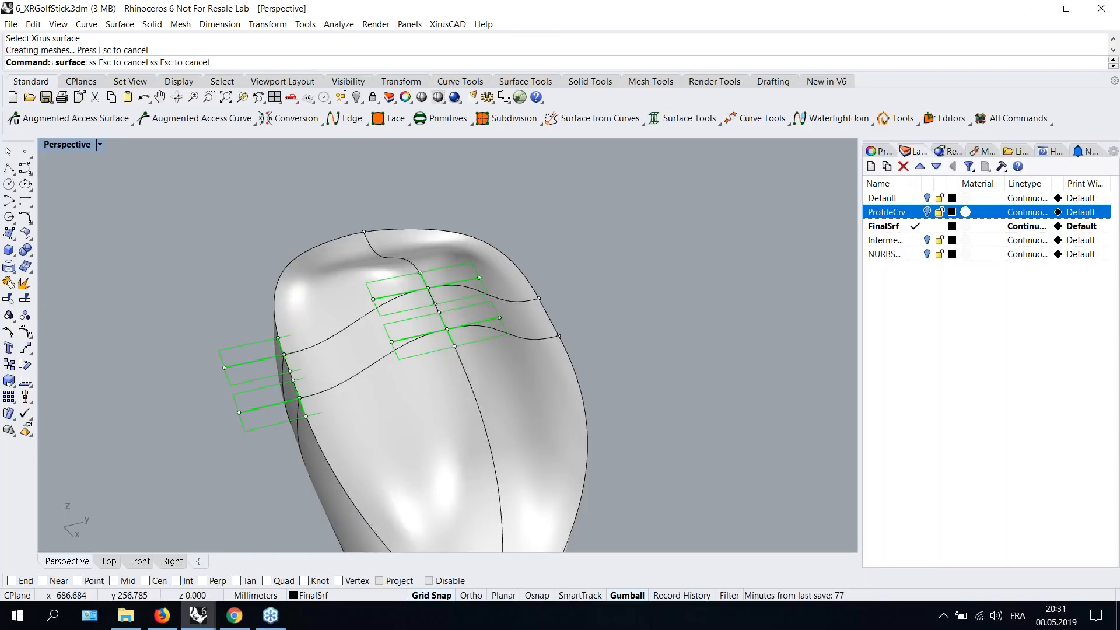
{"action": "key", "text": "Return"}
{"action": "left_click", "coordinate": [493, 315]}
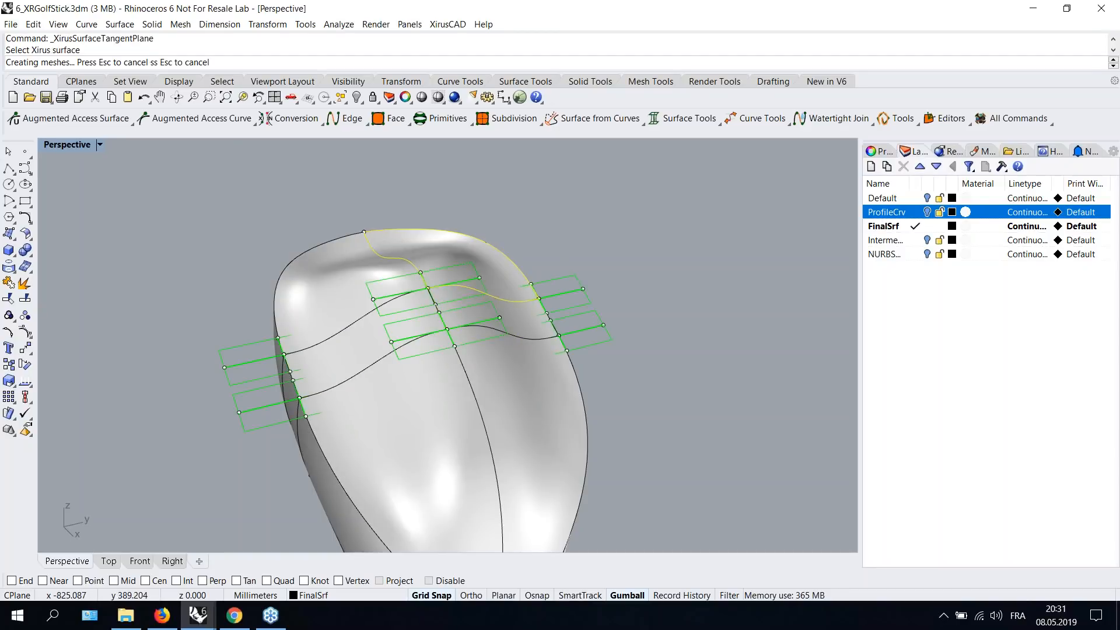
{"action": "scroll", "coordinate": [450, 305], "scroll_direction": "up", "scroll_amount": 3}
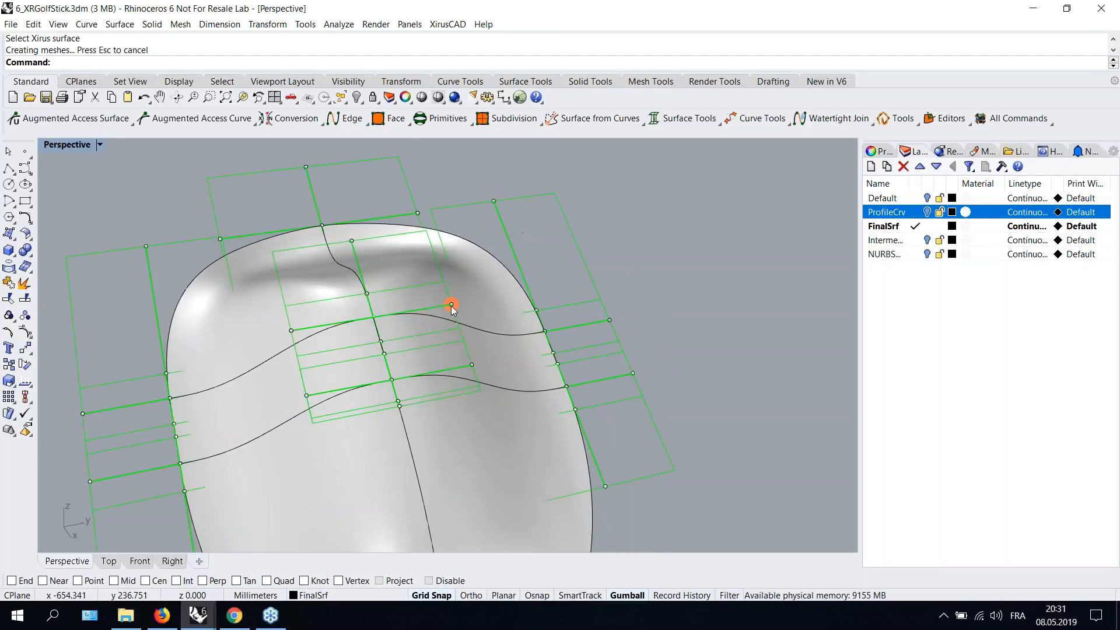
- Select tangent plane points on the club head's top and move them with the gumball to adjust its curvature
{"action": "left_click", "coordinate": [450, 306]}
{"action": "left_click", "coordinate": [614, 262]}
{"action": "right_click_drag", "start_coordinate": [483, 312], "coordinate": [484, 276]}
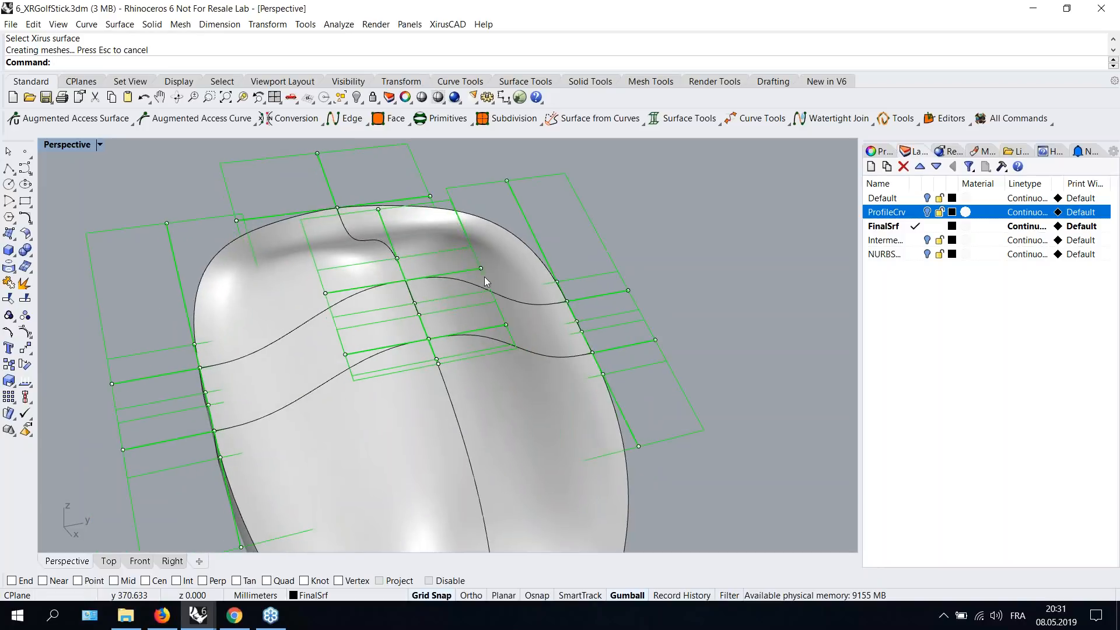
{"action": "left_click", "coordinate": [492, 274]}
{"action": "left_click_drag", "start_coordinate": [536, 266], "coordinate": [559, 255]}
{"action": "left_click", "coordinate": [279, 301]}
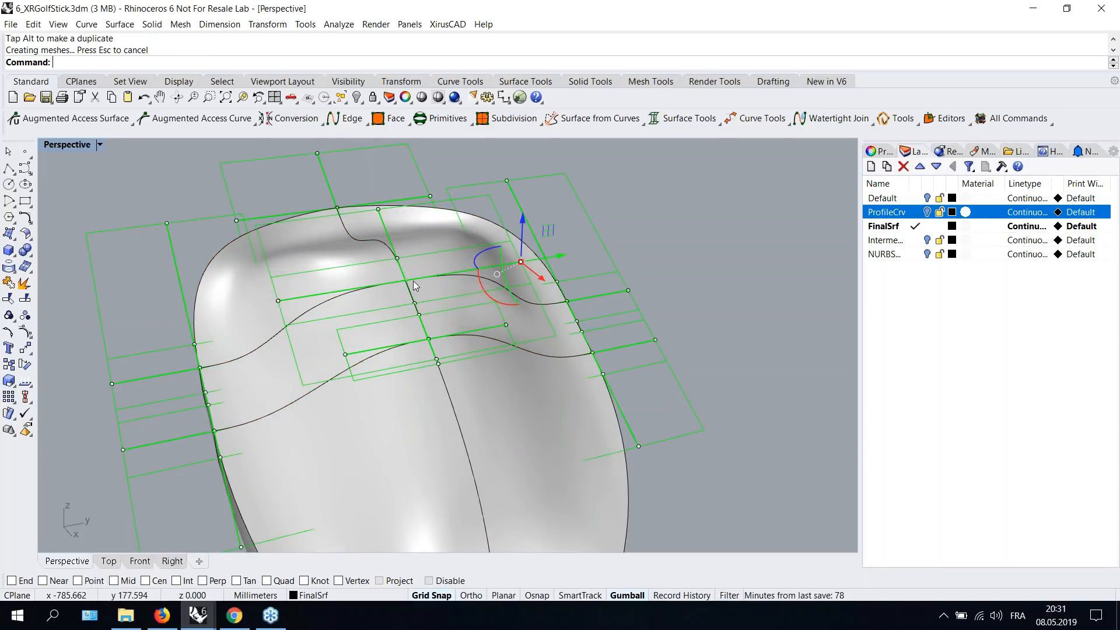
{"action": "left_click_drag", "start_coordinate": [554, 258], "coordinate": [516, 274]}
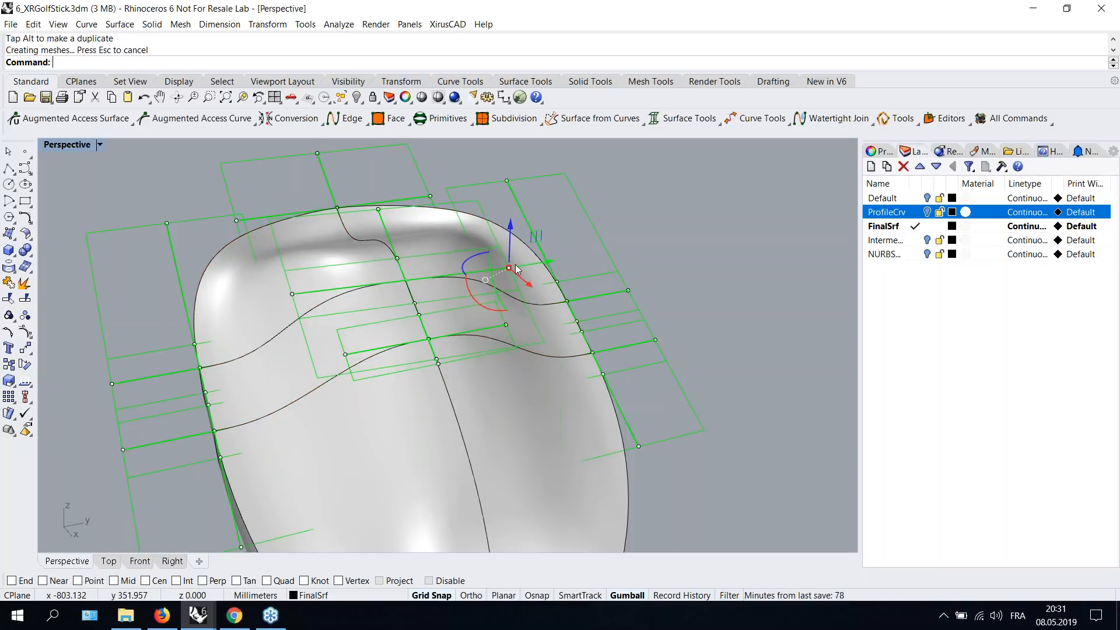
{"action": "left_click_drag", "start_coordinate": [533, 236], "coordinate": [530, 210]}
- Undo the last tangent plane adjustment and leave the command
{"action": "right_click_drag", "start_coordinate": [496, 332], "coordinate": [576, 318]}
{"action": "scroll", "coordinate": [580, 348], "scroll_direction": "down", "scroll_amount": 6}
{"action": "key", "text": "ctrl+z"}
{"action": "key", "text": "ctrl+y"}
{"action": "key", "text": "ctrl+z"}
{"action": "scroll", "coordinate": [595, 271], "scroll_direction": "down", "scroll_amount": 2}
{"action": "key", "text": "Escape"}
{"action": "key", "text": "Escape"}
- Globally subdivide the club head surfaces with a refinement factor of 3 in both U and V
{"action": "right_click_drag", "start_coordinate": [589, 372], "coordinate": [553, 362]}
{"action": "left_click", "coordinate": [503, 118]}
{"action": "left_click", "coordinate": [499, 142]}
{"action": "left_click", "coordinate": [426, 347]}
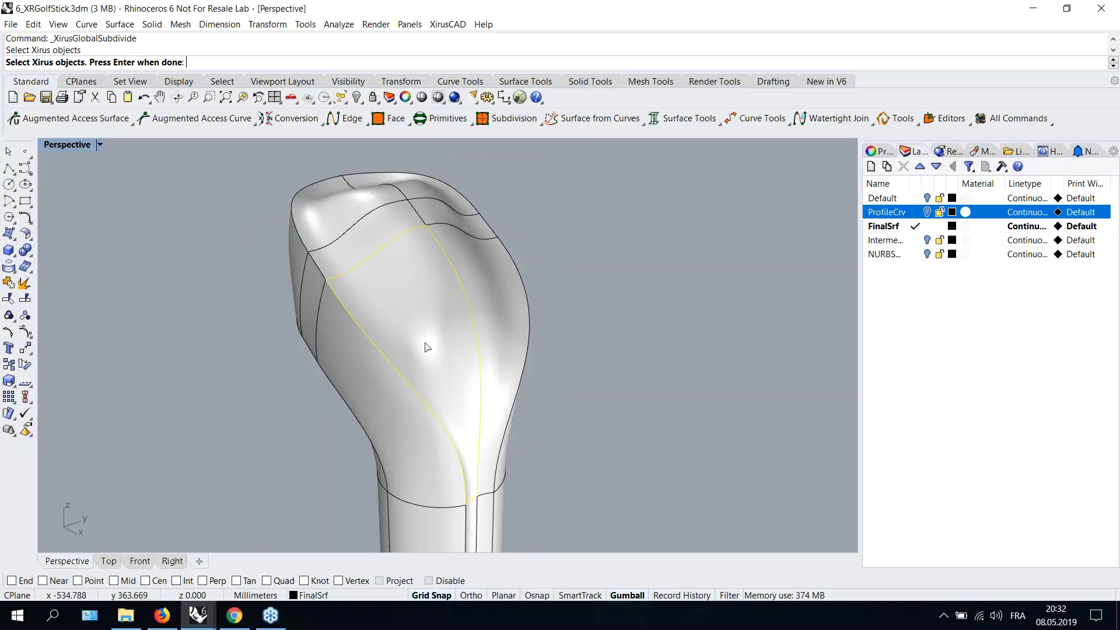
{"action": "left_click", "coordinate": [489, 332]}
{"action": "key", "text": "Return"}
{"action": "type", "text": "3"}
{"action": "key", "text": "Return"}
{"action": "type", "text": "3"}
{"action": "key", "text": "Return"}
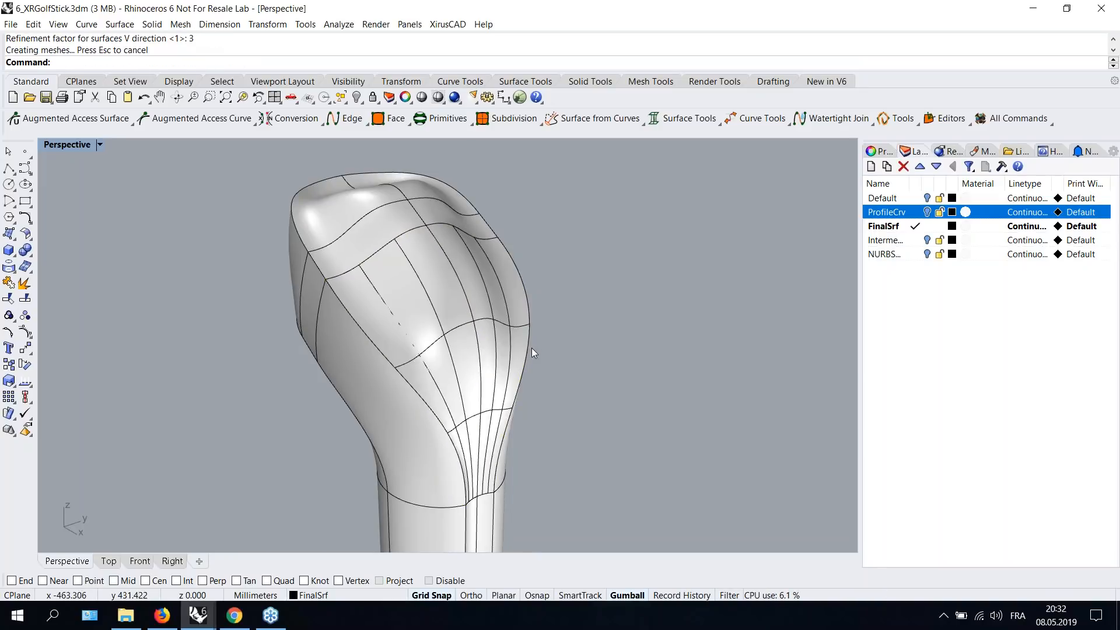
- Try to move a selected face of the club head with the gumball, undoing each move
{"action": "right_click_drag", "start_coordinate": [553, 345], "coordinate": [496, 306]}
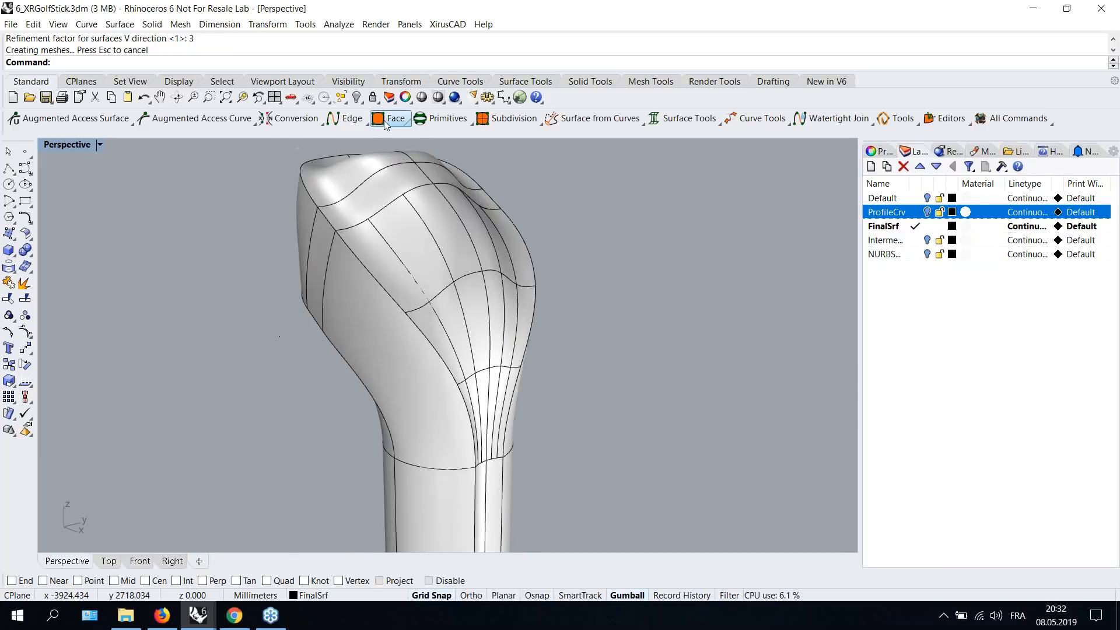
{"action": "left_click", "coordinate": [383, 131]}
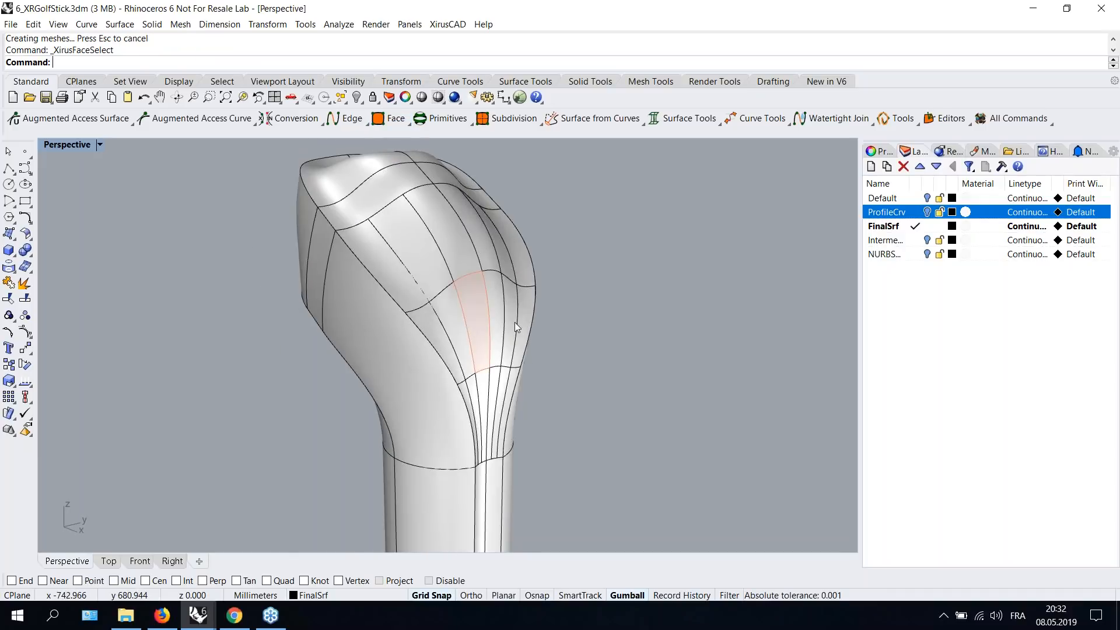
{"action": "right_click_drag", "start_coordinate": [523, 326], "coordinate": [554, 316]}
{"action": "left_click", "coordinate": [415, 321]}
{"action": "left_click", "coordinate": [437, 317], "text": "shift"}
{"action": "left_click_drag", "start_coordinate": [612, 314], "coordinate": [625, 289]}
{"action": "key", "text": "ctrl+z"}
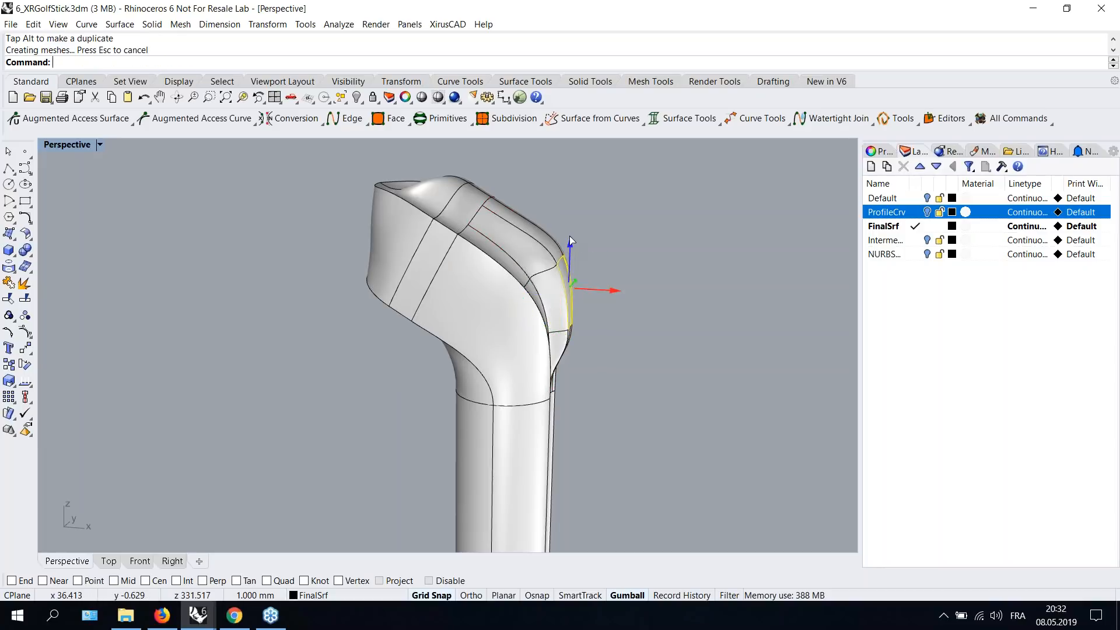
{"action": "right_click_drag", "start_coordinate": [572, 249], "coordinate": [602, 282]}
{"action": "key", "text": "ctrl+z"}
- Make NURBSModel the current layer and hide the FinalSrf layer
{"action": "right_click_drag", "start_coordinate": [697, 345], "coordinate": [549, 283]}
{"action": "scroll", "coordinate": [468, 346], "scroll_direction": "up", "scroll_amount": 2}
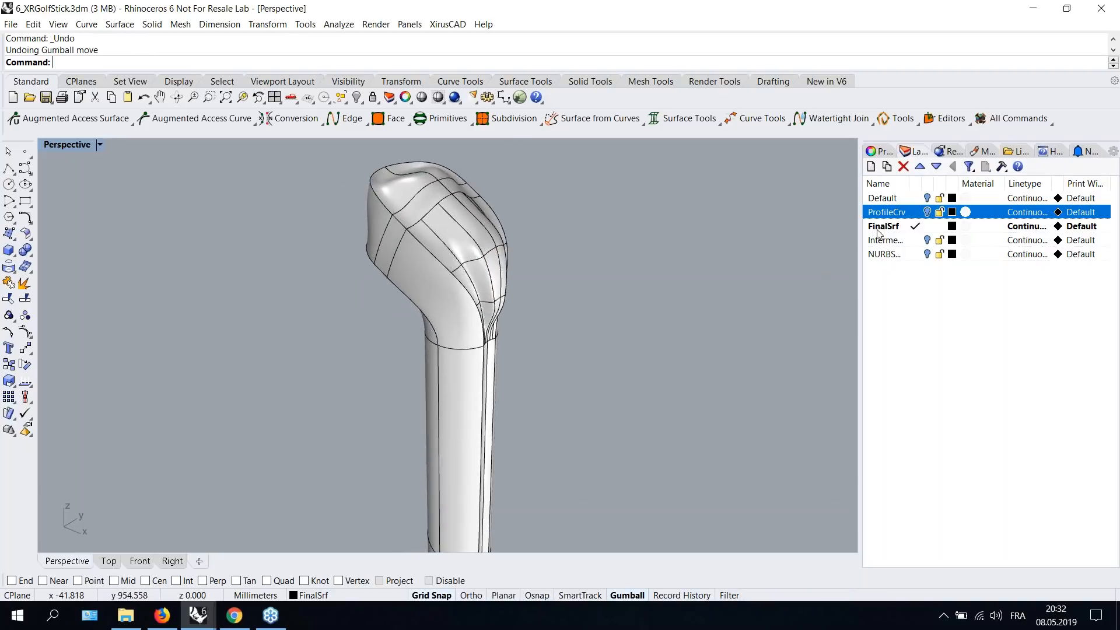
{"action": "left_click", "coordinate": [914, 253]}
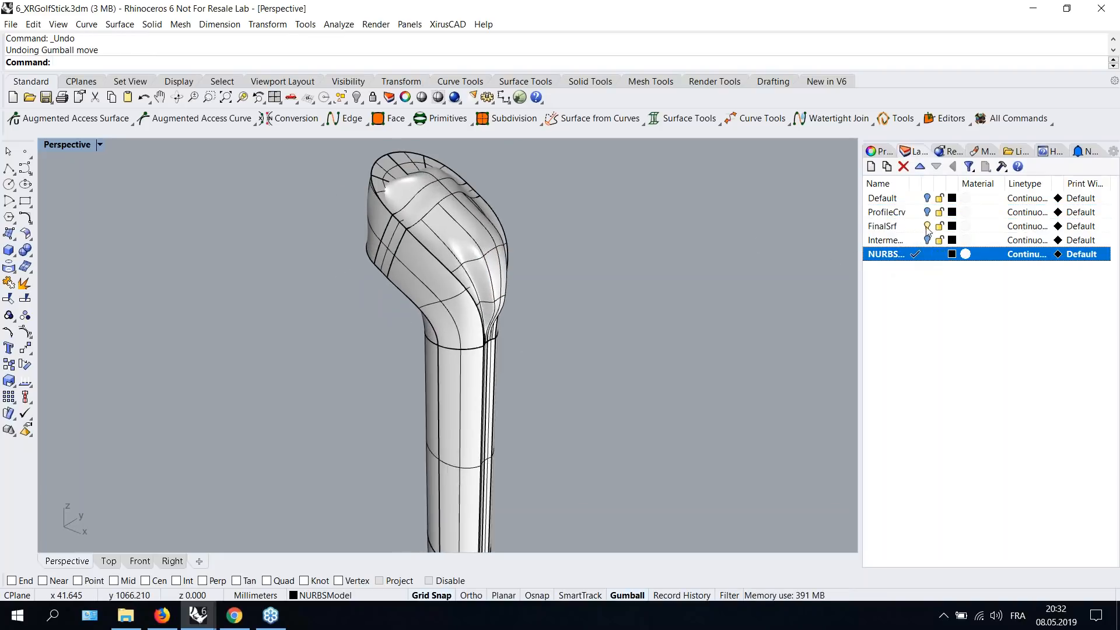
{"action": "left_click", "coordinate": [926, 227]}
- Select all surfaces of the NURBS club model and join them into one polysurface
{"action": "right_click_drag", "start_coordinate": [554, 250], "coordinate": [523, 261]}
{"action": "scroll", "coordinate": [489, 350], "scroll_direction": "down", "scroll_amount": 3}
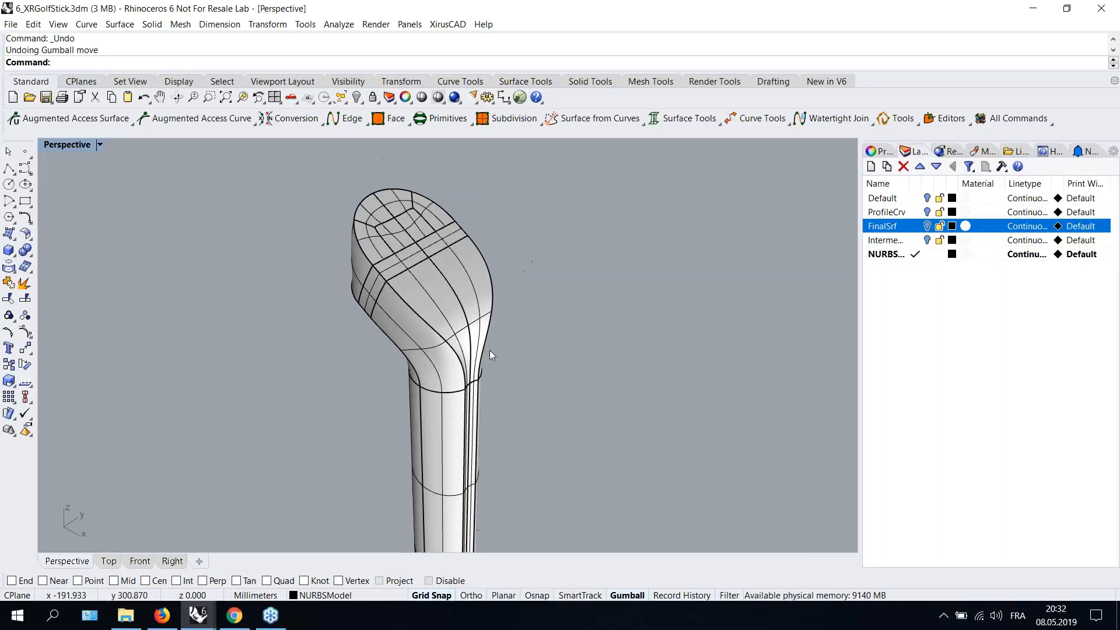
{"action": "right_click_drag", "start_coordinate": [482, 343], "coordinate": [500, 300], "text": "shift"}
{"action": "scroll", "coordinate": [466, 221], "scroll_direction": "up", "scroll_amount": 2}
{"action": "left_click", "coordinate": [456, 244]}
{"action": "left_click", "coordinate": [586, 275]}
{"action": "right_click_drag", "start_coordinate": [588, 276], "coordinate": [578, 284]}
{"action": "scroll", "coordinate": [365, 192], "scroll_direction": "down", "scroll_amount": 3}
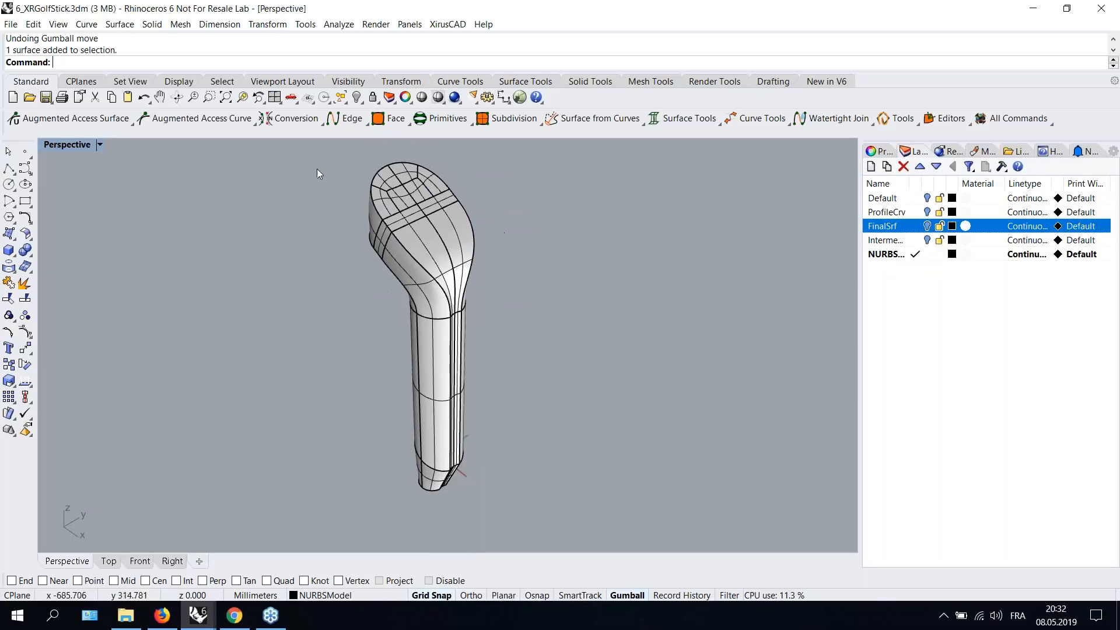
{"action": "left_click_drag", "start_coordinate": [309, 154], "coordinate": [591, 502]}
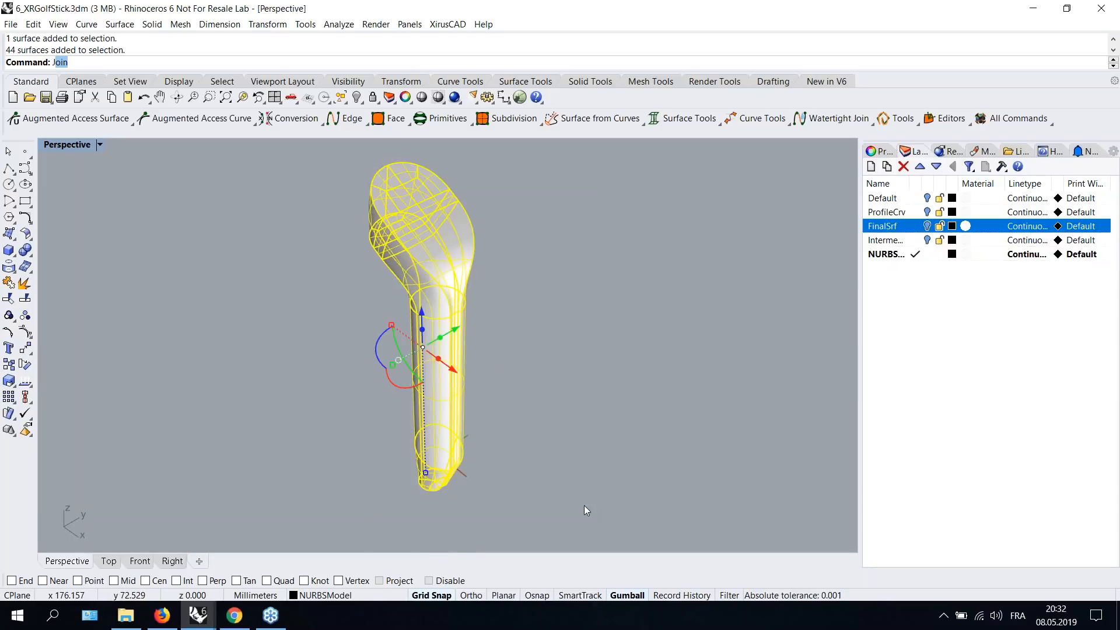
{"action": "key", "text": "Return"}
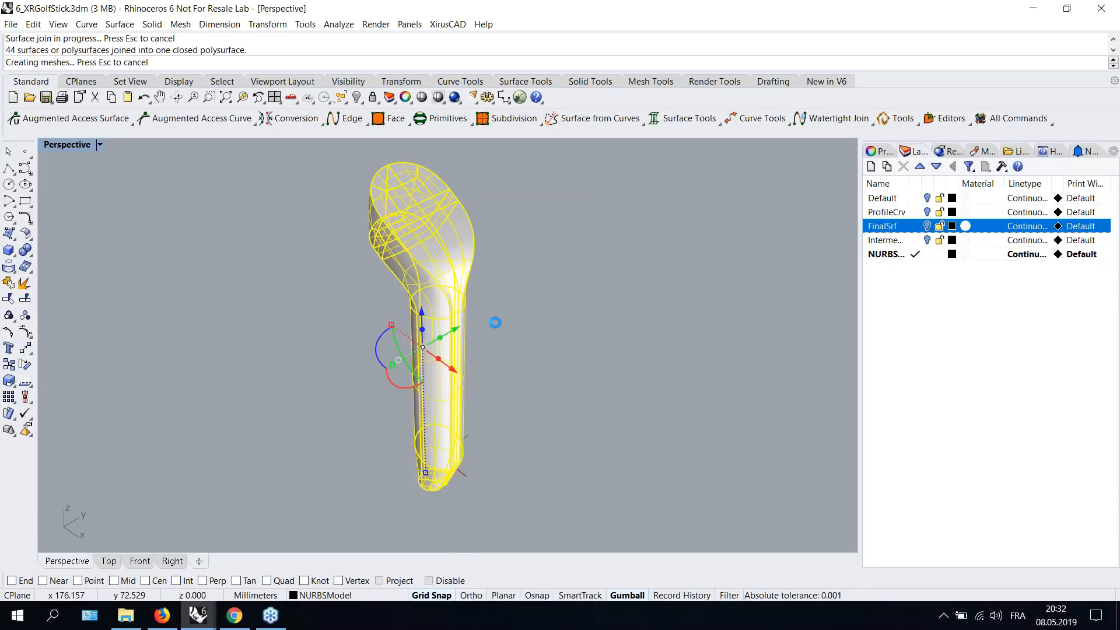
- Check the joined polysurface's object description, then close it
{"action": "type", "text": "What"}
{"action": "key", "text": "Return"}
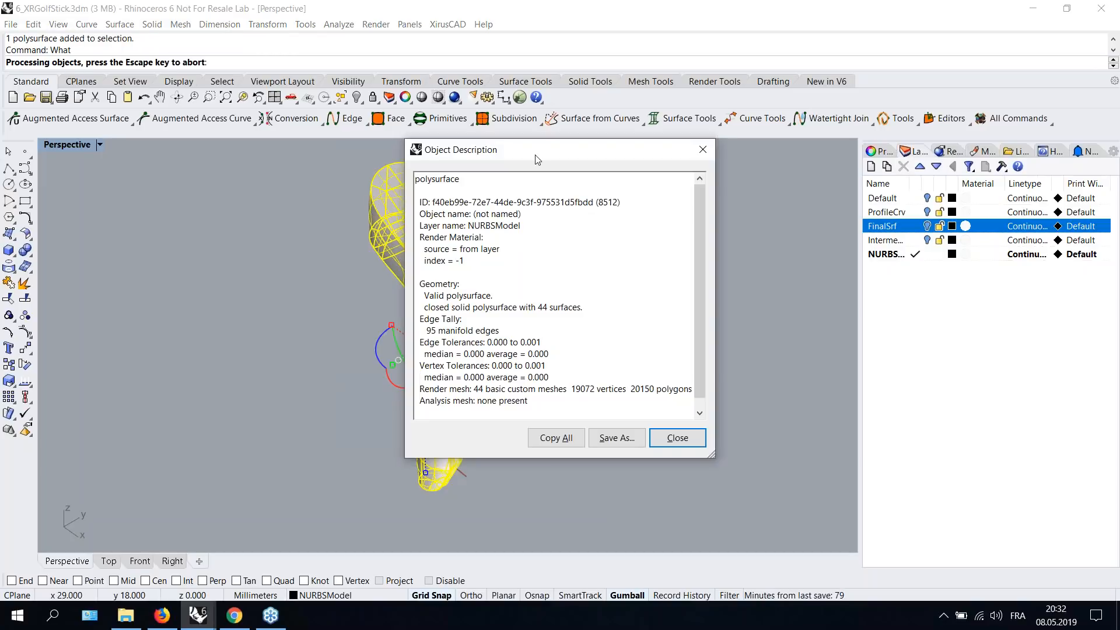
{"action": "left_click_drag", "start_coordinate": [534, 155], "coordinate": [679, 150]}
{"action": "left_click", "coordinate": [822, 433]}
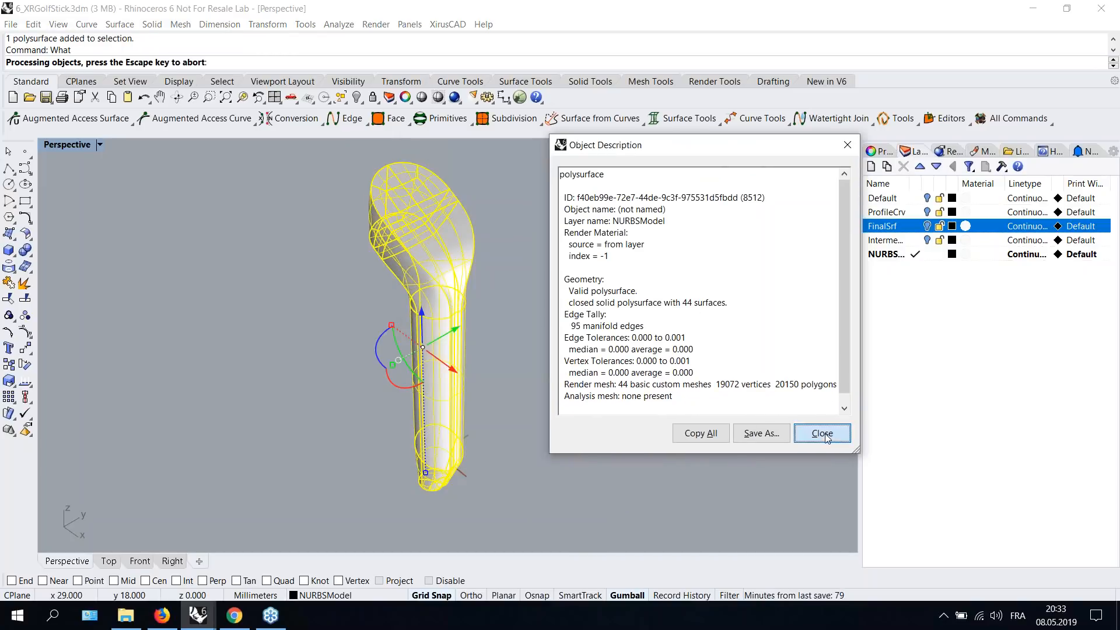
{"action": "key", "text": "Escape"}
- Orbit and zoom around the joined club to inspect the polysurface
{"action": "scroll", "coordinate": [480, 291], "scroll_direction": "up", "scroll_amount": 2}
{"action": "right_click_drag", "start_coordinate": [535, 287], "coordinate": [528, 294]}
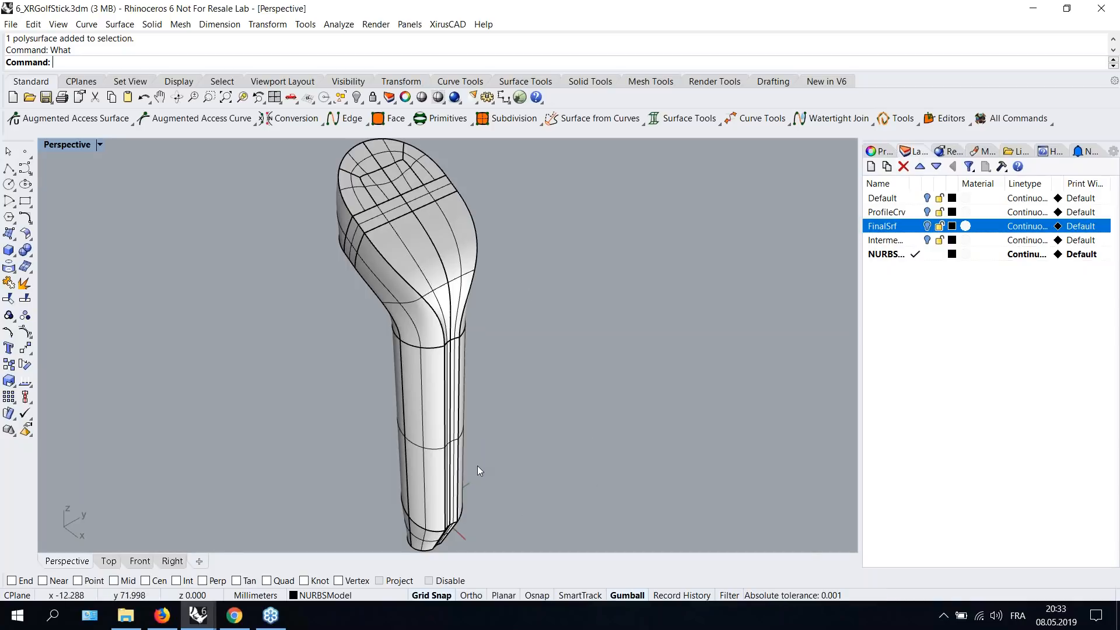
{"action": "scroll", "coordinate": [460, 339], "scroll_direction": "down", "scroll_amount": 5}
{"action": "right_click_drag", "start_coordinate": [468, 345], "coordinate": [540, 369]}
{"action": "scroll", "coordinate": [540, 369], "scroll_direction": "up", "scroll_amount": 3}
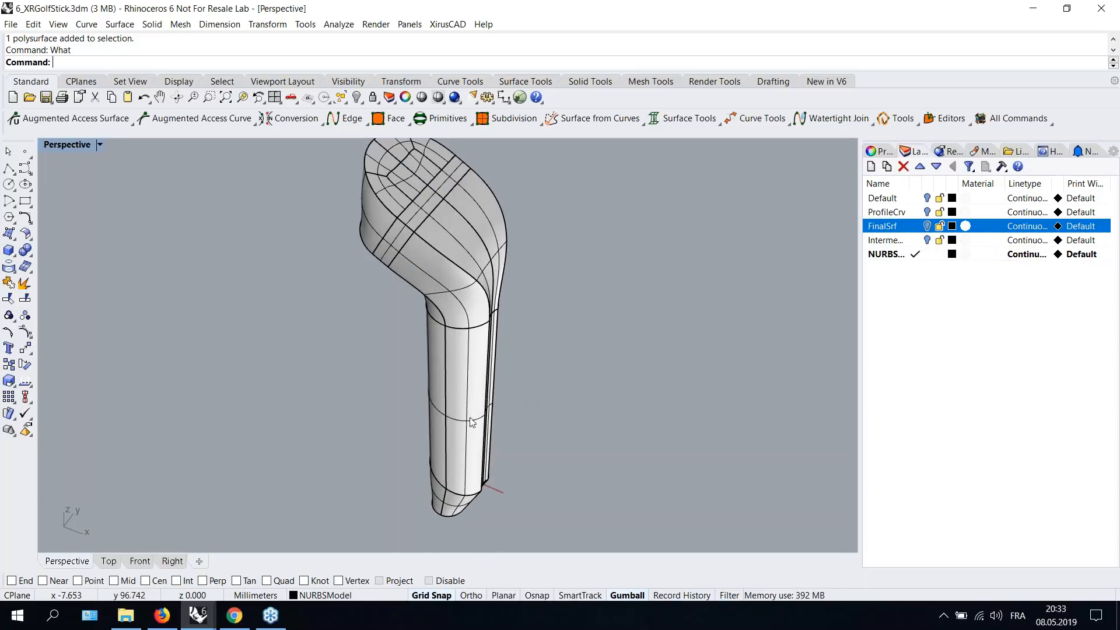
{"action": "right_click_drag", "start_coordinate": [438, 321], "coordinate": [565, 327]}
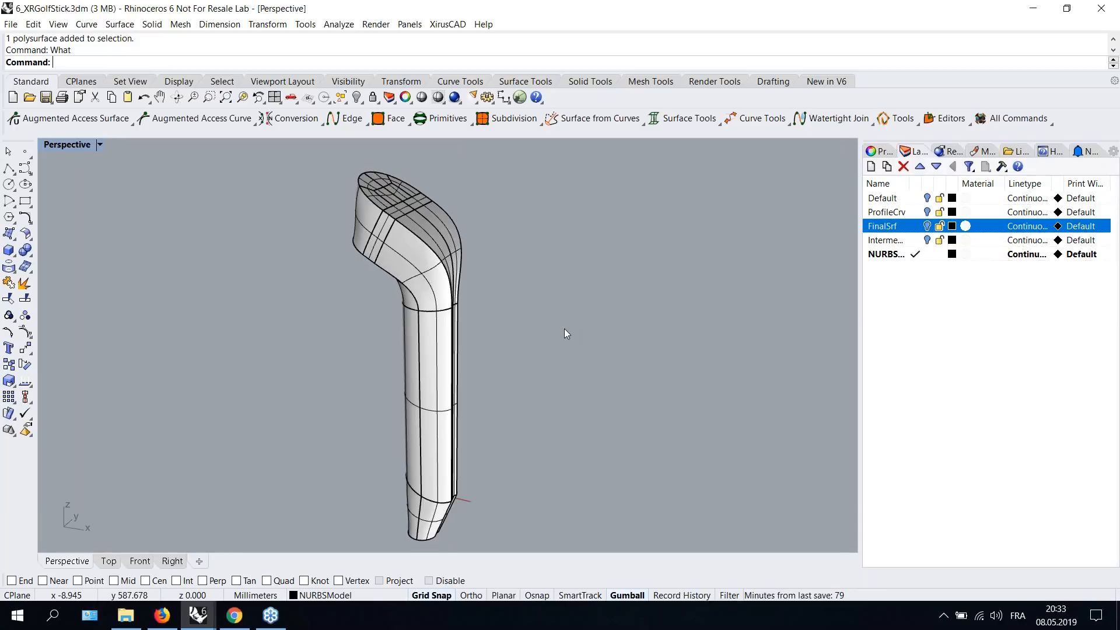
{"action": "right_click_drag", "start_coordinate": [513, 337], "coordinate": [520, 299]}
{"action": "scroll", "coordinate": [473, 269], "scroll_direction": "up", "scroll_amount": 2}
{"action": "scroll", "coordinate": [477, 268], "scroll_direction": "down", "scroll_amount": 2}
{"action": "scroll", "coordinate": [482, 267], "scroll_direction": "up", "scroll_amount": 1}
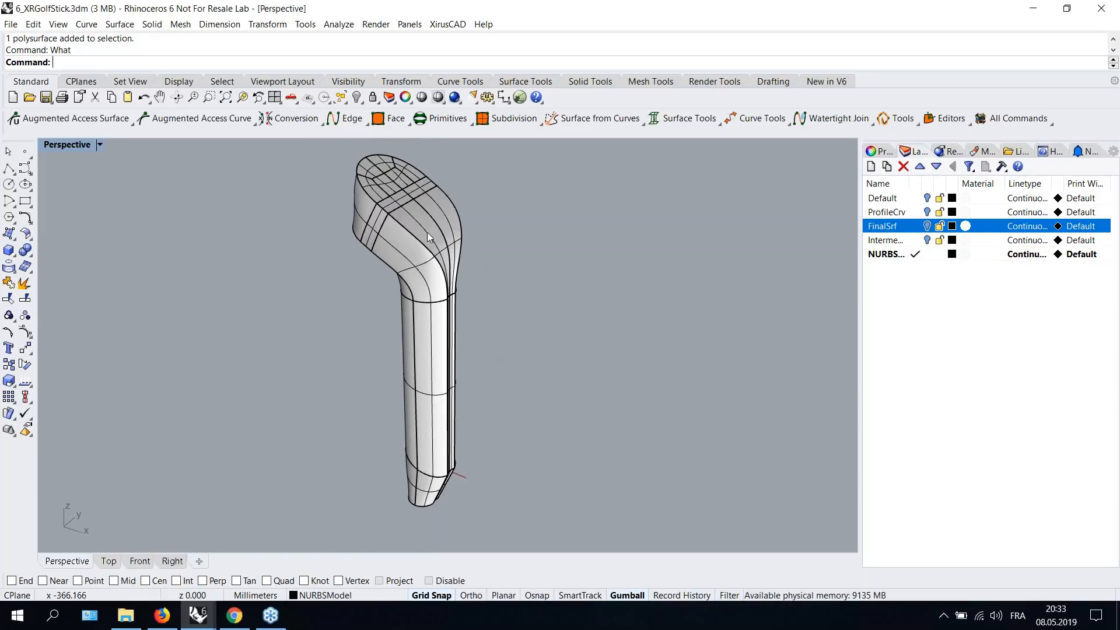
{"action": "scroll", "coordinate": [421, 218], "scroll_direction": "up", "scroll_amount": 2}
{"action": "scroll", "coordinate": [418, 224], "scroll_direction": "down", "scroll_amount": 2}
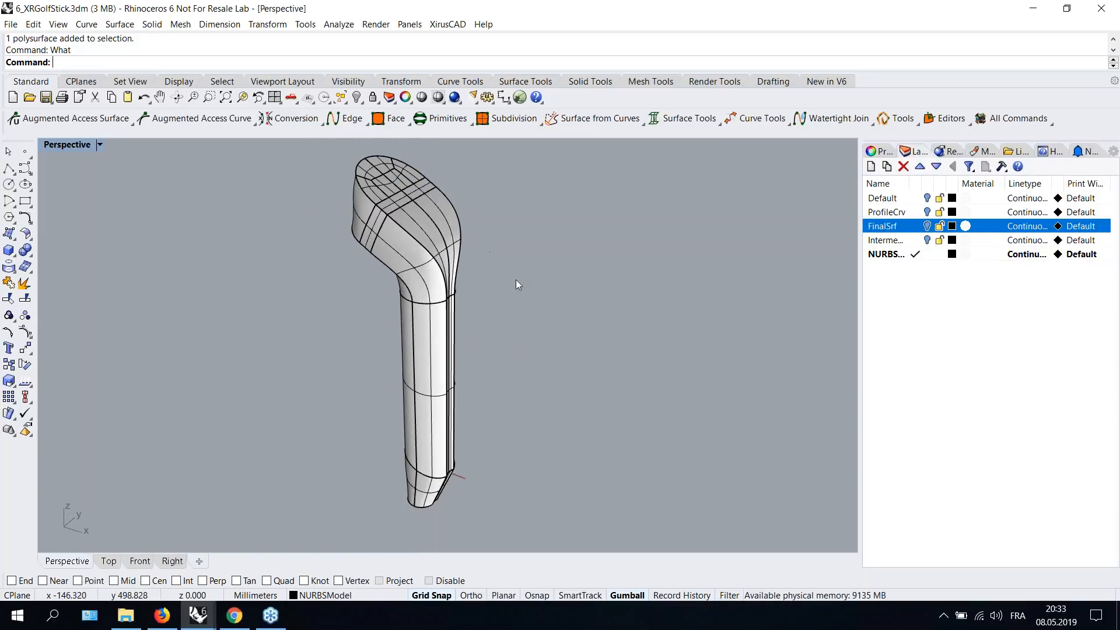
{"action": "mouse_move", "coordinate": [512, 281]}
{"action": "right_mouse_down"}
{"action": "mouse_move", "coordinate": [540, 280]}
{"action": "mouse_move", "coordinate": [513, 282]}
{"action": "right_mouse_up"}
{"action": "scroll", "coordinate": [404, 244], "scroll_direction": "up", "scroll_amount": 4}
{"action": "scroll", "coordinate": [403, 245], "scroll_direction": "down", "scroll_amount": 4}
- Select the whole club, explode the polysurface into separate surfaces and turn on their control points
{"action": "left_click_drag", "start_coordinate": [327, 156], "coordinate": [492, 480]}
{"action": "left_click", "coordinate": [26, 332]}
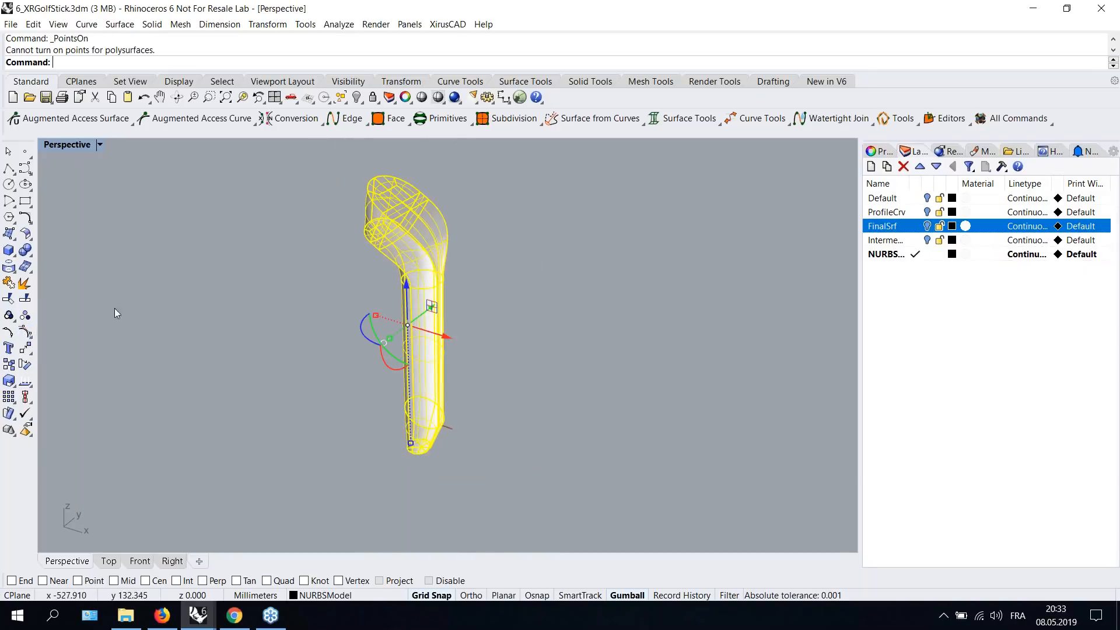
{"action": "scroll", "coordinate": [296, 257], "scroll_direction": "up", "scroll_amount": 2}
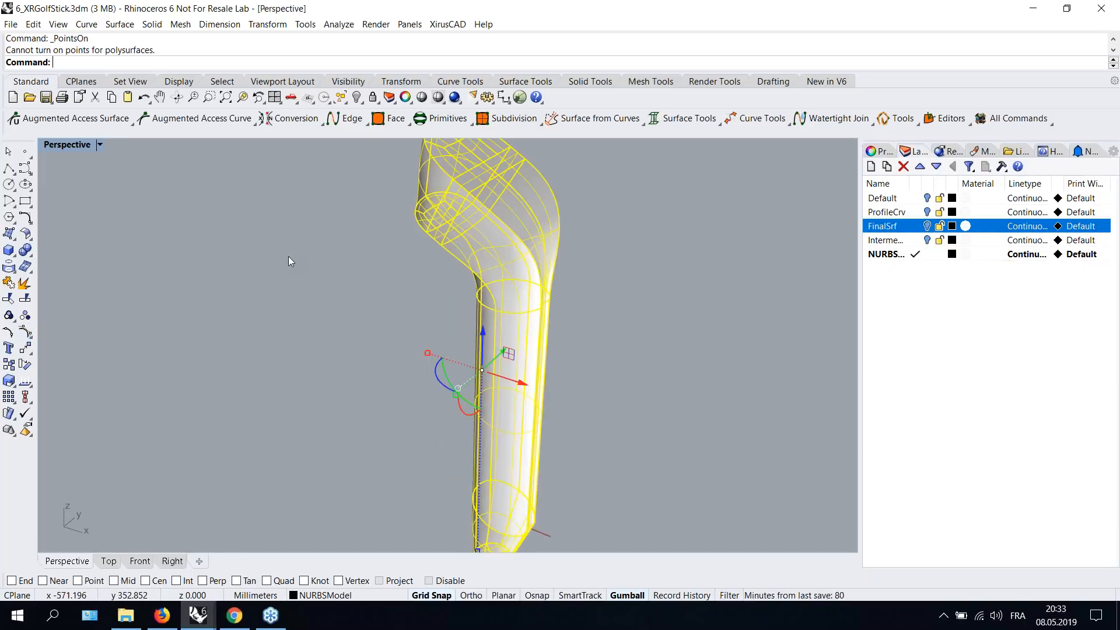
{"action": "type", "text": "Explode"}
{"action": "key", "text": "Return"}
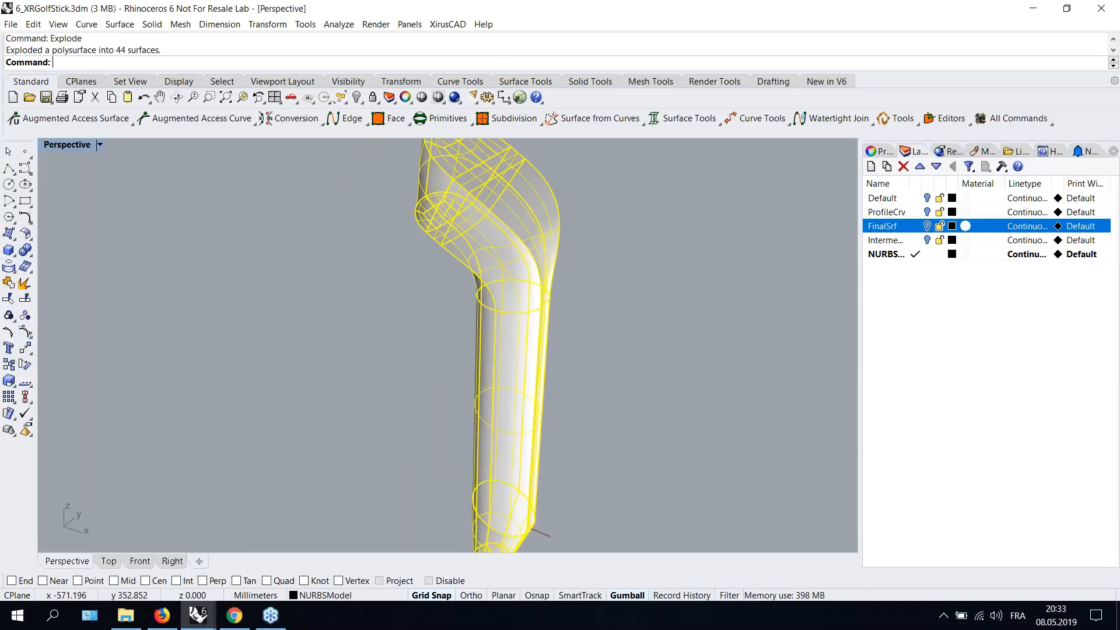
{"action": "left_click", "coordinate": [26, 331]}
- Inspect the control points of the exploded club surfaces from several angles, then turn them off
{"action": "scroll", "coordinate": [618, 327], "scroll_direction": "up", "scroll_amount": 2}
{"action": "scroll", "coordinate": [614, 320], "scroll_direction": "up", "scroll_amount": 6}
{"action": "scroll", "coordinate": [516, 253], "scroll_direction": "down", "scroll_amount": 6}
{"action": "right_click_drag", "start_coordinate": [516, 253], "coordinate": [593, 314]}
{"action": "scroll", "coordinate": [536, 282], "scroll_direction": "down", "scroll_amount": 3}
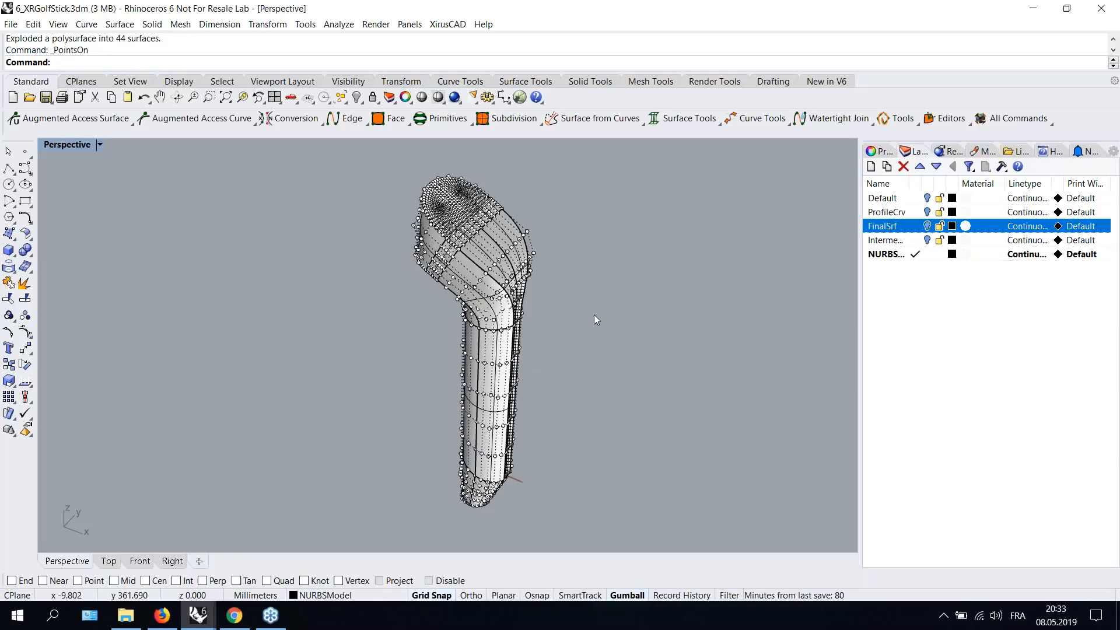
{"action": "scroll", "coordinate": [480, 224], "scroll_direction": "up", "scroll_amount": 5}
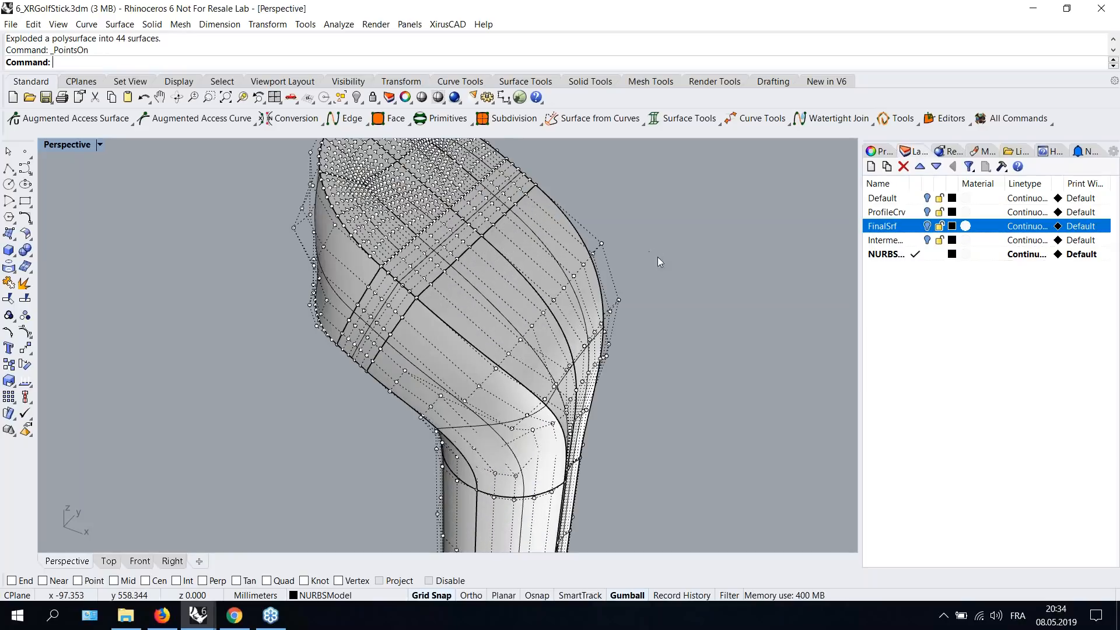
{"action": "key", "text": "ctrl+Left"}
{"action": "right_click_drag", "start_coordinate": [680, 274], "coordinate": [611, 240]}
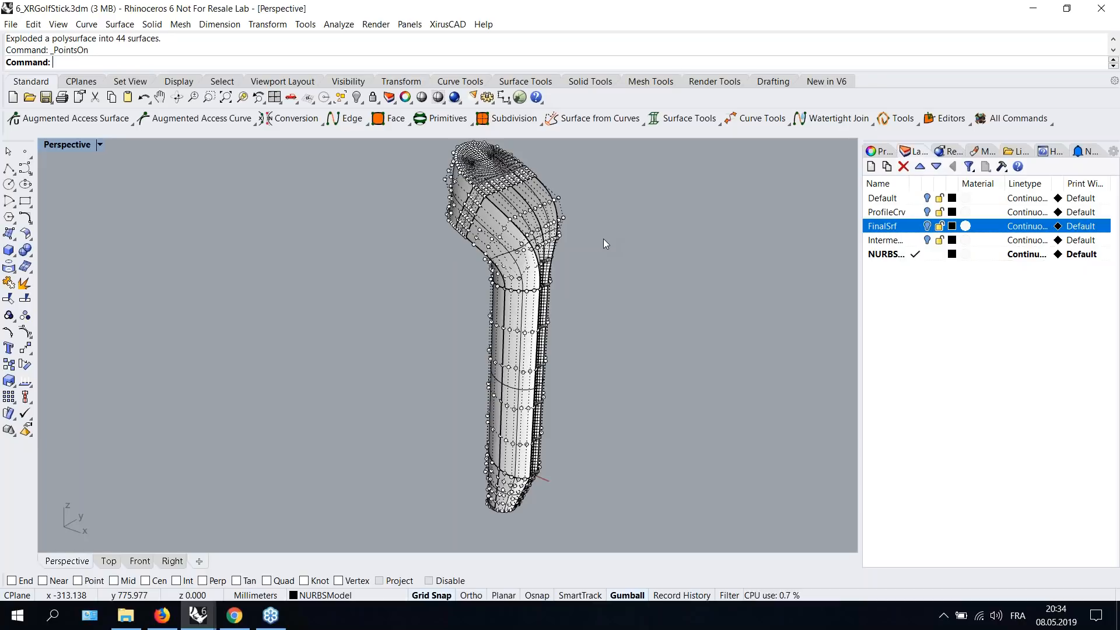
{"action": "key", "text": "Escape"}
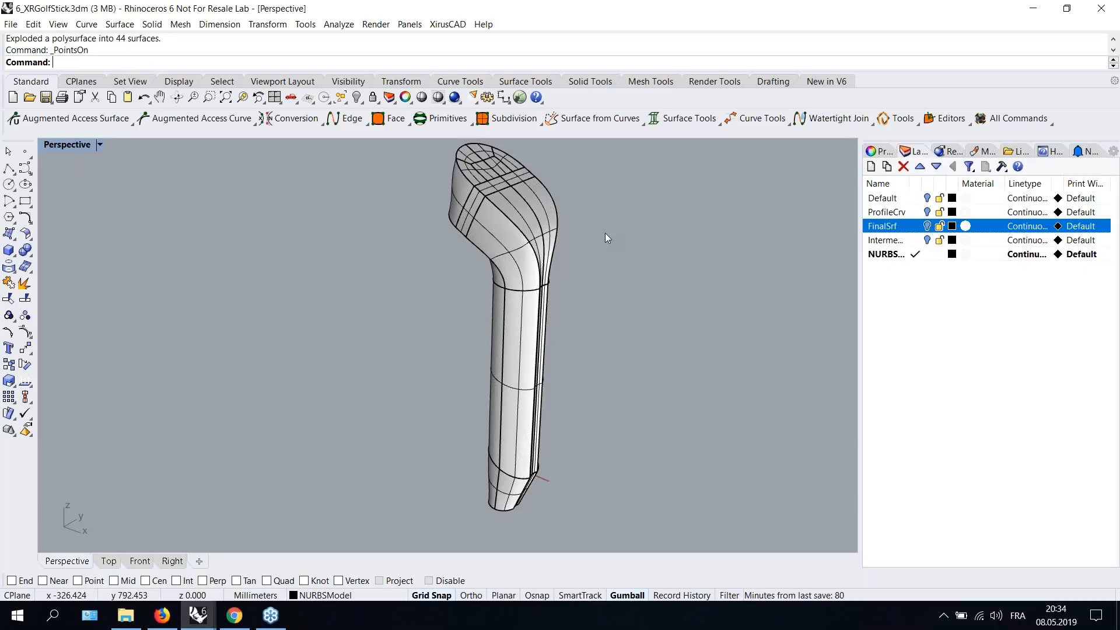
{"action": "right_click_drag", "start_coordinate": [604, 236], "coordinate": [595, 239]}
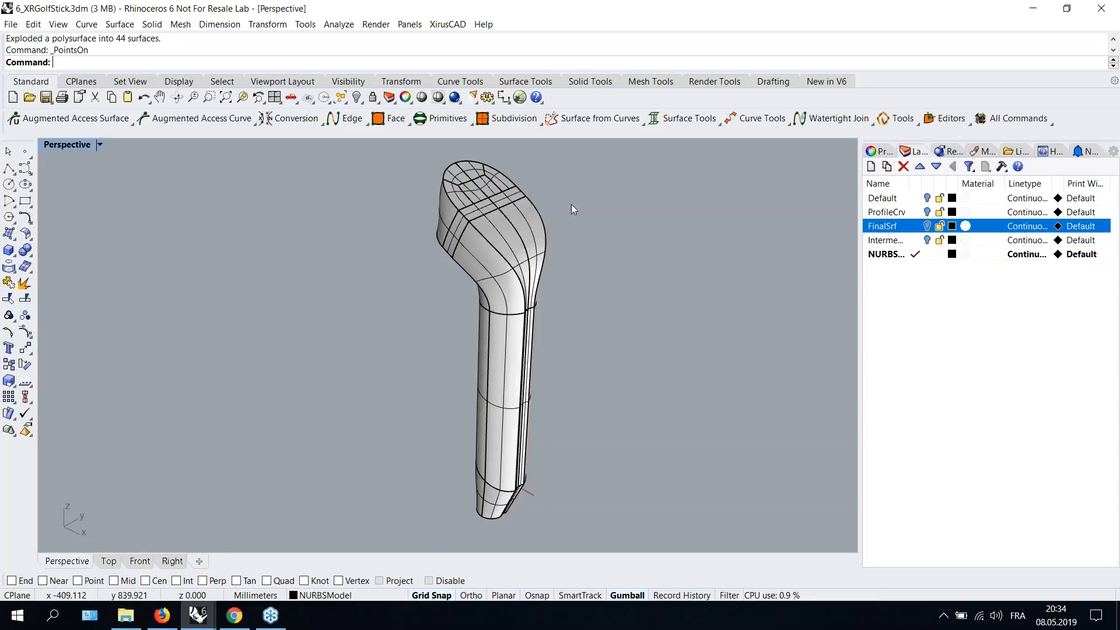
- Switch to the ring file, open Xirus Edit Mode, and turn on surface points showing Tangent U
{"action": "left_click", "coordinate": [197, 615]}
{"action": "left_click", "coordinate": [352, 566]}
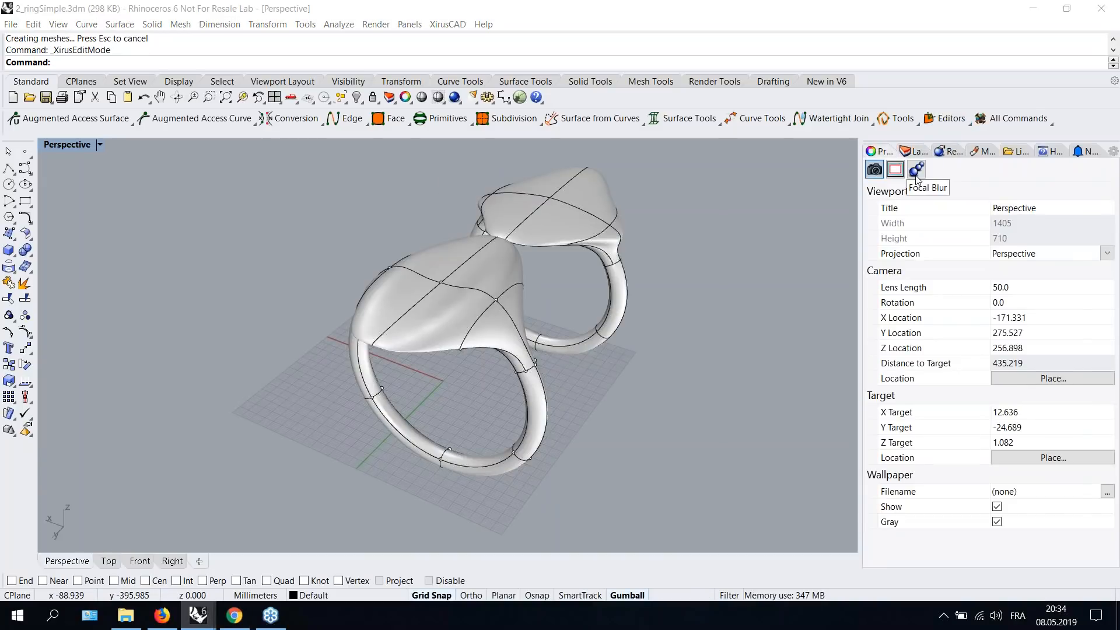
{"action": "left_click", "coordinate": [916, 169]}
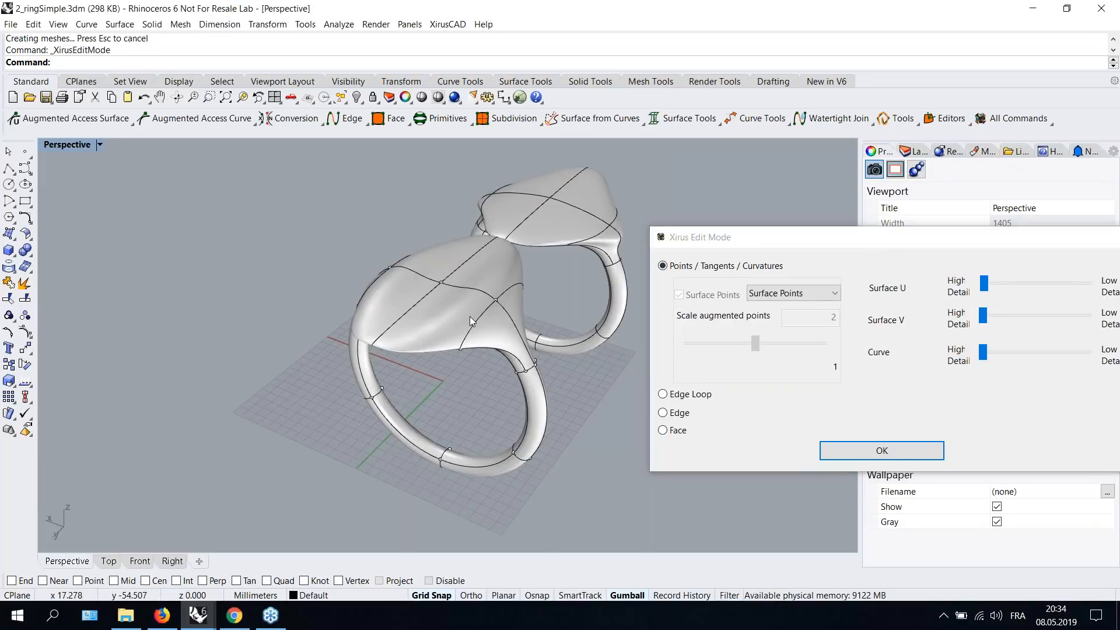
{"action": "left_click", "coordinate": [782, 296]}
{"action": "left_click", "coordinate": [772, 320]}
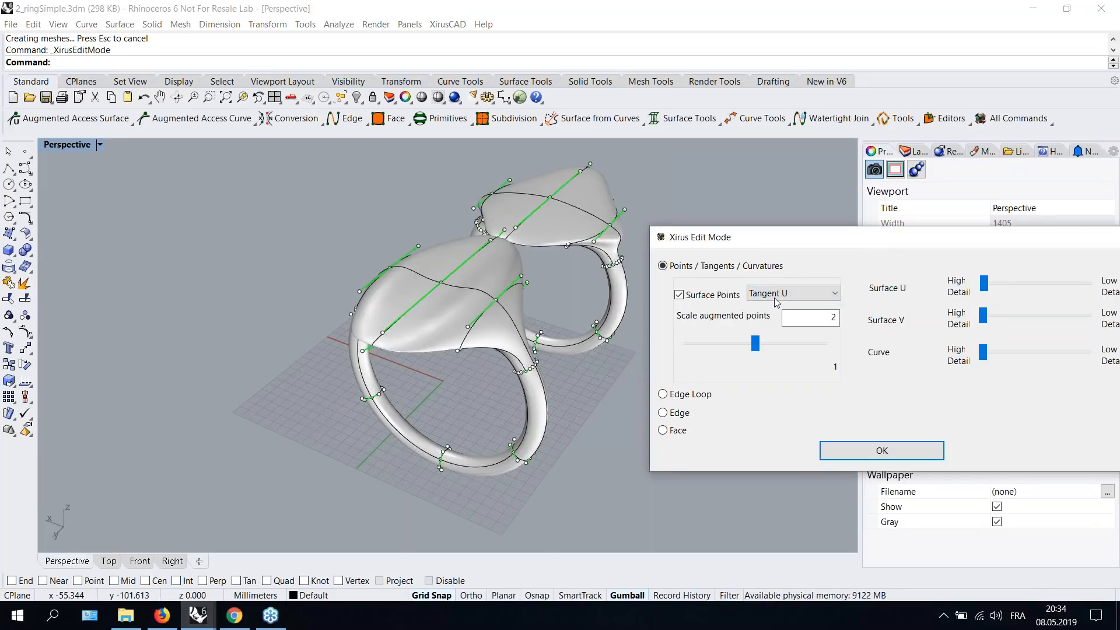
{"action": "scroll", "coordinate": [780, 296], "scroll_direction": "down", "scroll_amount": 2}
{"action": "scroll", "coordinate": [776, 296], "scroll_direction": "up", "scroll_amount": 1}
{"action": "scroll", "coordinate": [776, 296], "scroll_direction": "down", "scroll_amount": 1}
{"action": "scroll", "coordinate": [776, 296], "scroll_direction": "up", "scroll_amount": 3}
- Switch Xirus Edit Mode to edge, then face selection, and close the dialog
{"action": "left_click", "coordinate": [665, 415]}
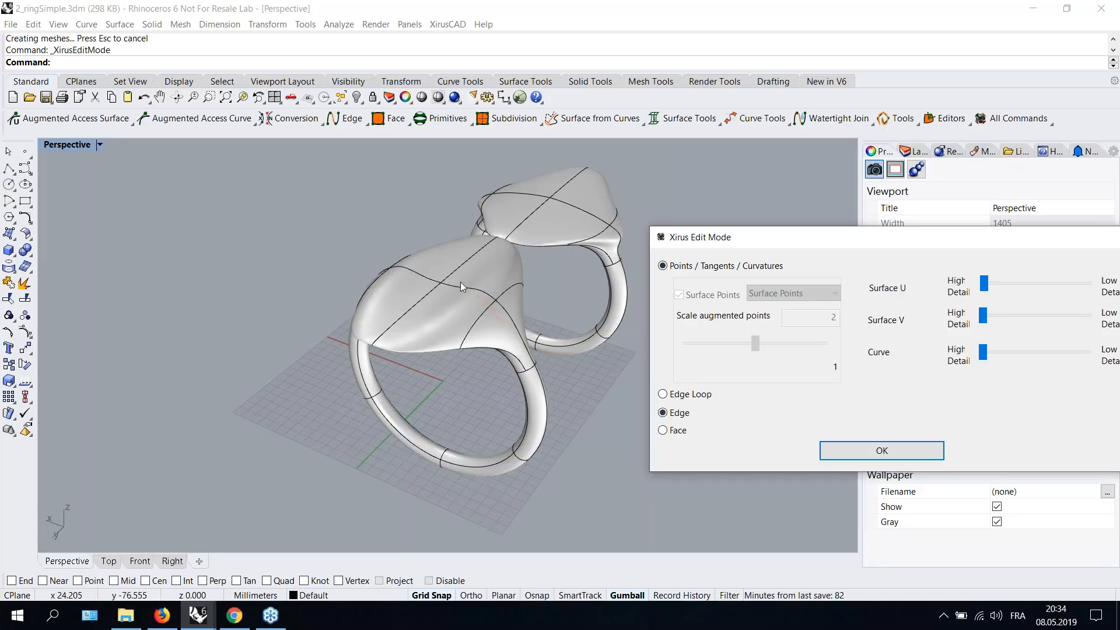
{"action": "scroll", "coordinate": [460, 282], "scroll_direction": "up", "scroll_amount": 2}
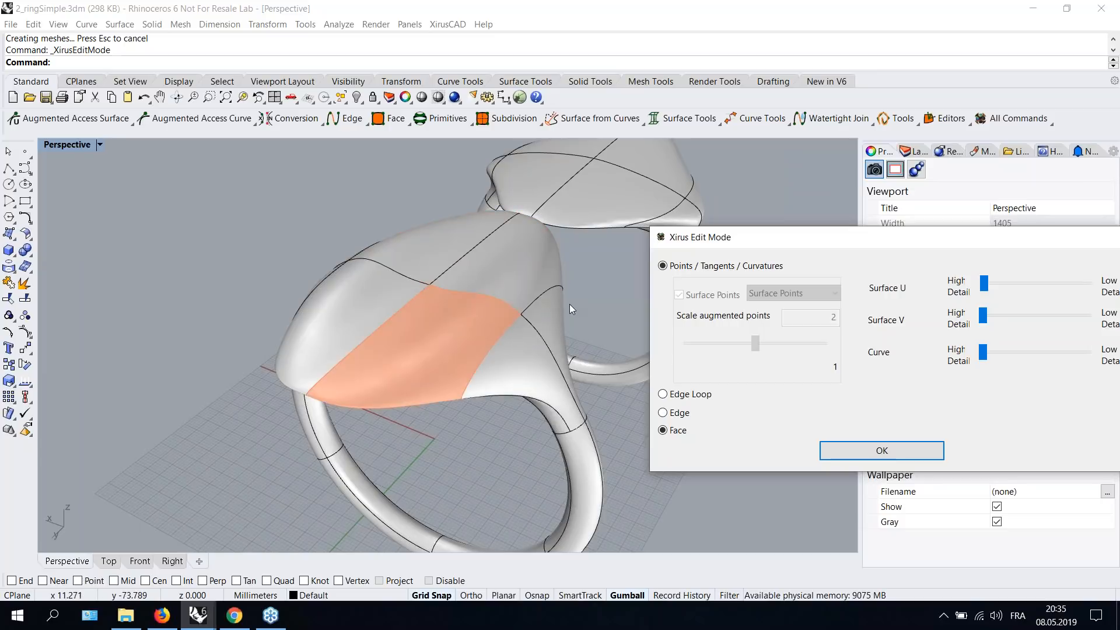
{"action": "left_click_drag", "start_coordinate": [729, 237], "coordinate": [688, 171]}
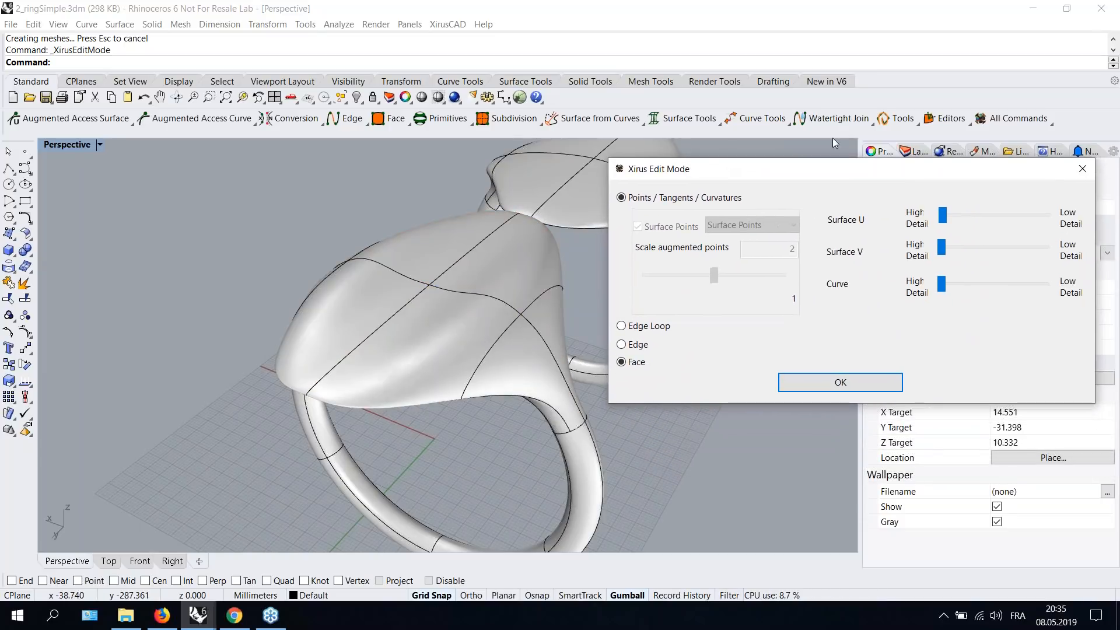
{"action": "left_click", "coordinate": [1079, 169]}
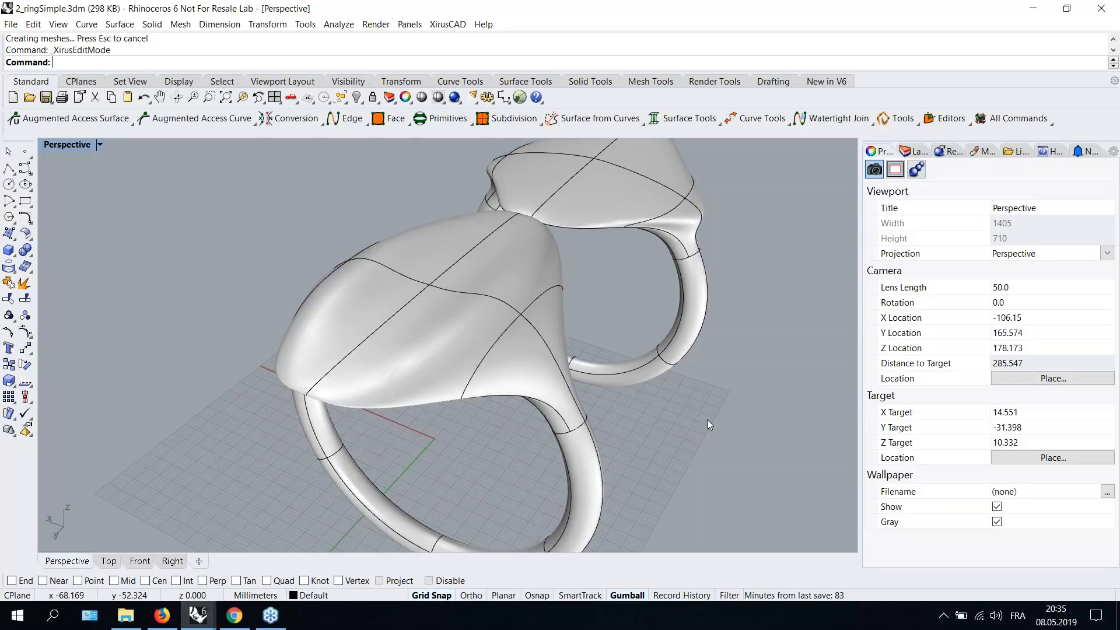
- Orbit and zoom around the two rings to inspect their surfaces
{"action": "scroll", "coordinate": [589, 347], "scroll_direction": "down", "scroll_amount": 2}
{"action": "right_click_drag", "start_coordinate": [715, 361], "coordinate": [716, 334]}
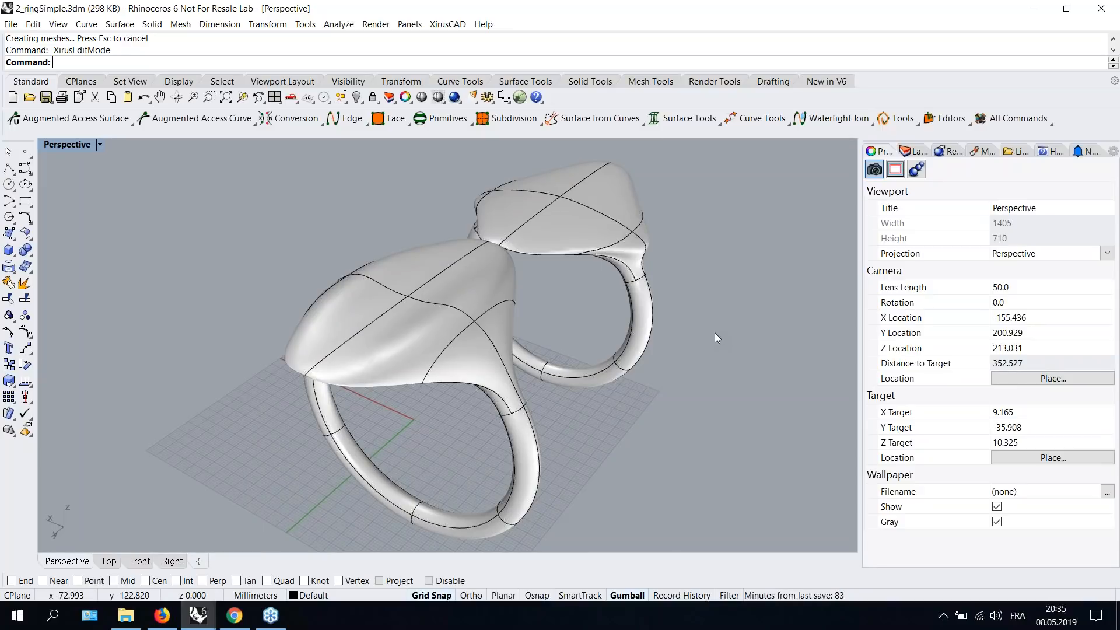
{"action": "right_click_drag", "start_coordinate": [749, 344], "coordinate": [672, 306]}
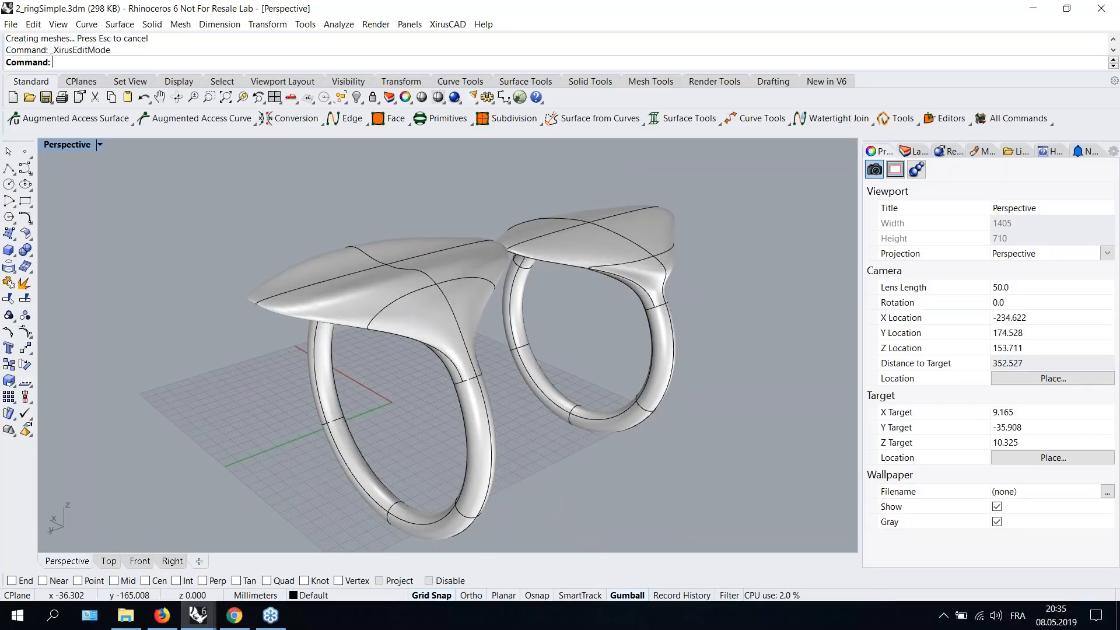
{"action": "right_click_drag", "start_coordinate": [728, 324], "coordinate": [683, 291]}
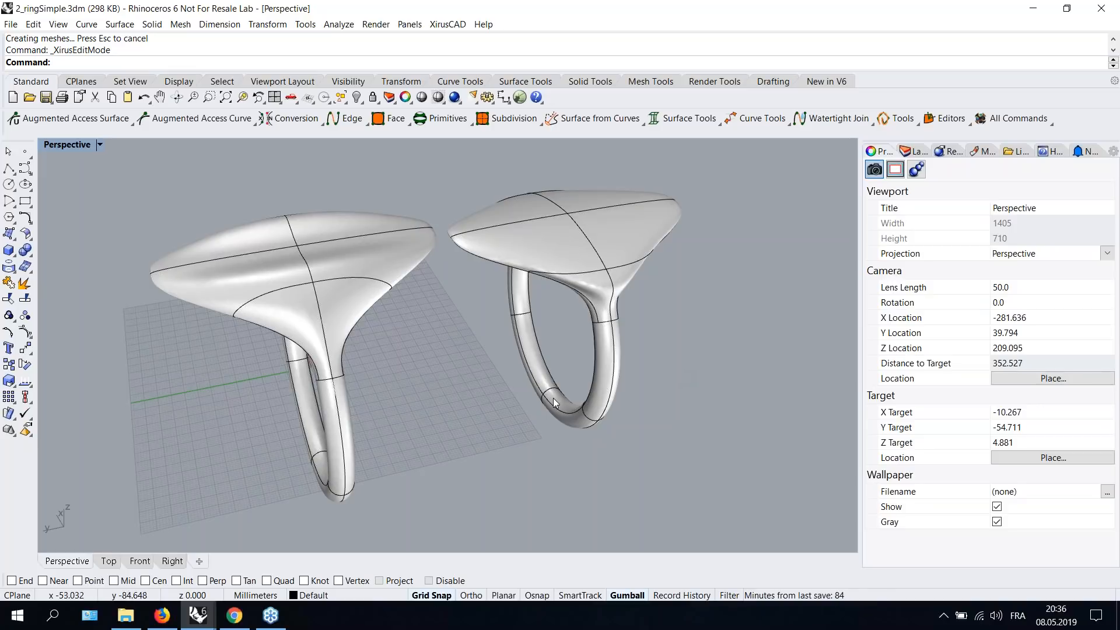
{"action": "scroll", "coordinate": [493, 334], "scroll_direction": "down", "scroll_amount": 6}
{"action": "right_click_drag", "start_coordinate": [473, 360], "coordinate": [473, 336]}
{"action": "scroll", "coordinate": [476, 320], "scroll_direction": "up", "scroll_amount": 2}
{"action": "scroll", "coordinate": [476, 319], "scroll_direction": "up", "scroll_amount": 2}
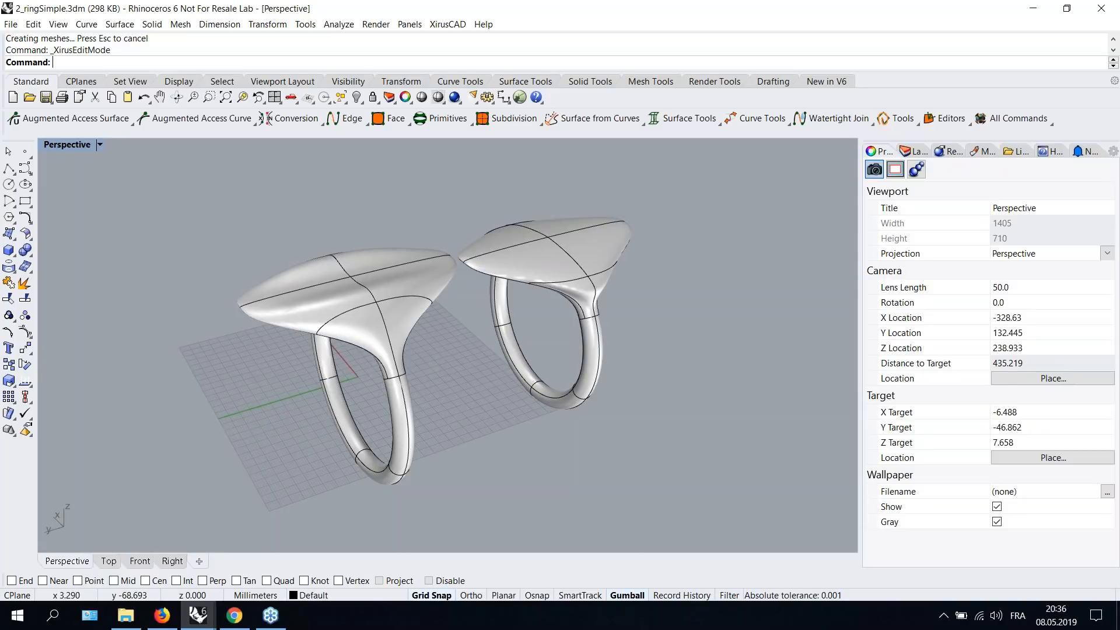
- Select both rings and delete them
{"action": "mouse_move", "coordinate": [203, 623]}
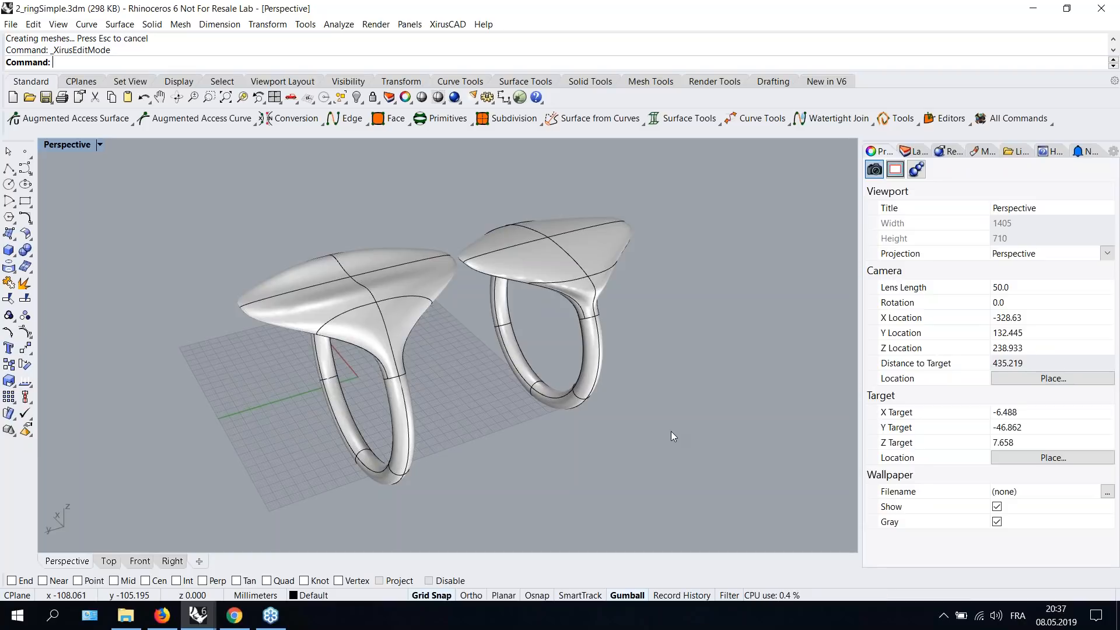
{"action": "scroll", "coordinate": [607, 341], "scroll_direction": "down", "scroll_amount": 2}
{"action": "right_click_drag", "start_coordinate": [678, 329], "coordinate": [518, 364], "text": "shift"}
{"action": "scroll", "coordinate": [500, 331], "scroll_direction": "down", "scroll_amount": 6}
{"action": "right_click_drag", "start_coordinate": [403, 334], "coordinate": [402, 334], "text": "shift"}
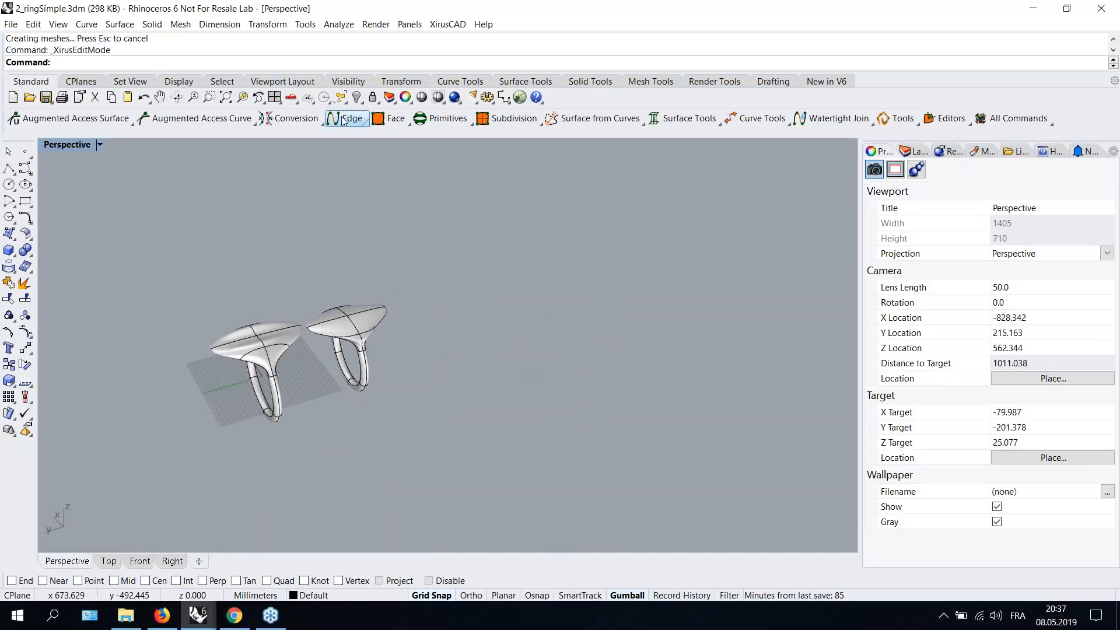
{"action": "left_click", "coordinate": [427, 121]}
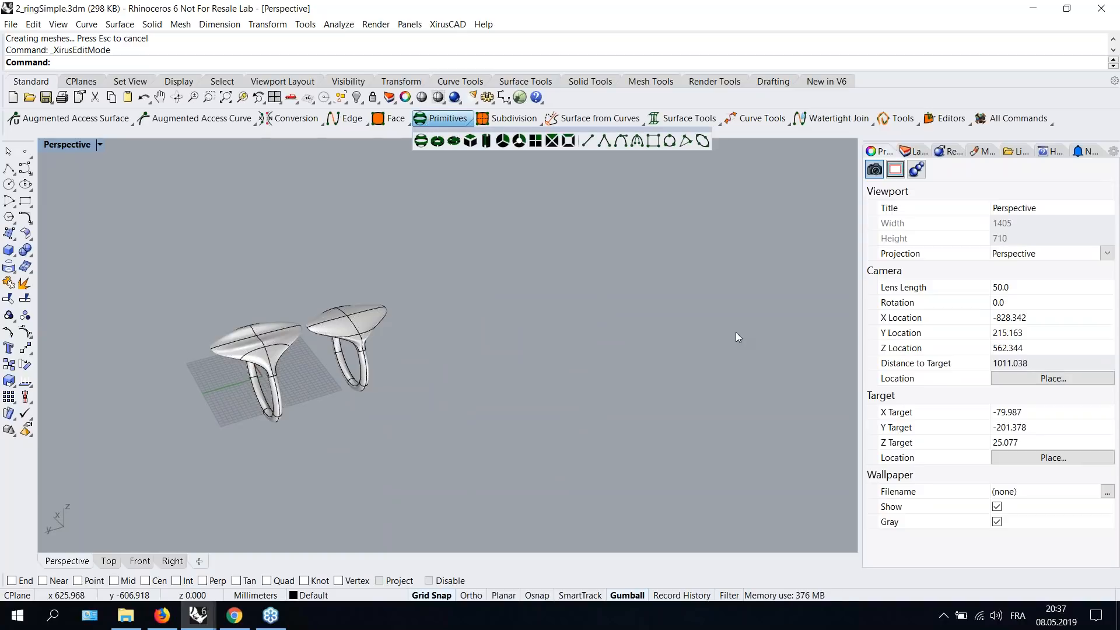
{"action": "left_click_drag", "start_coordinate": [153, 250], "coordinate": [450, 435]}
{"action": "key", "text": "Delete"}
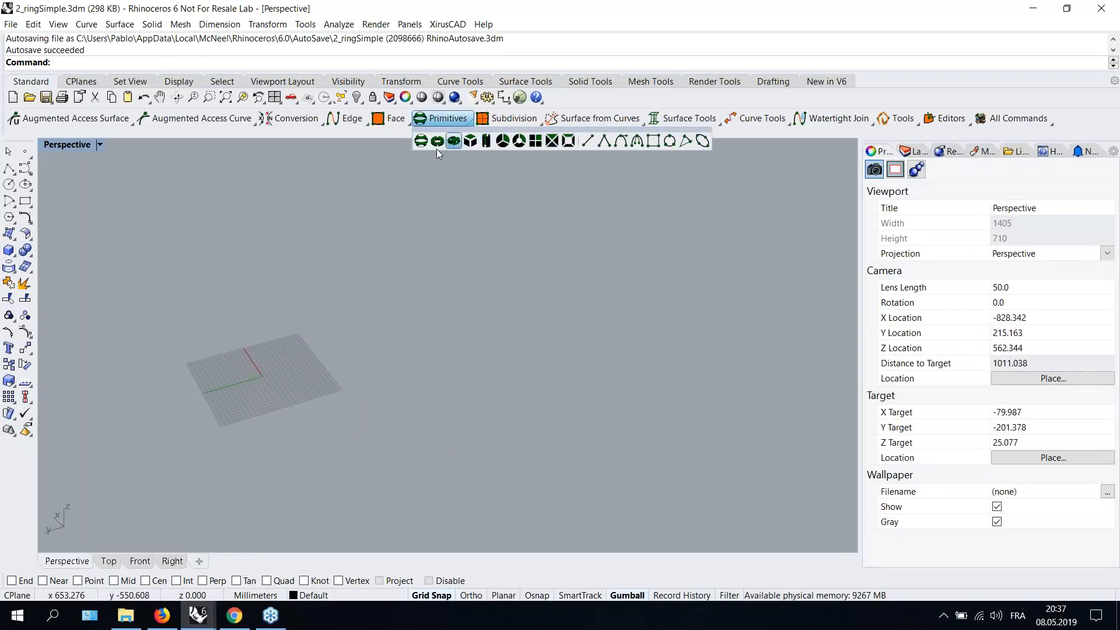
- Create a XirusCAD primitive sphere with 4 horizontal and 4 vertical points
{"action": "left_click", "coordinate": [434, 119]}
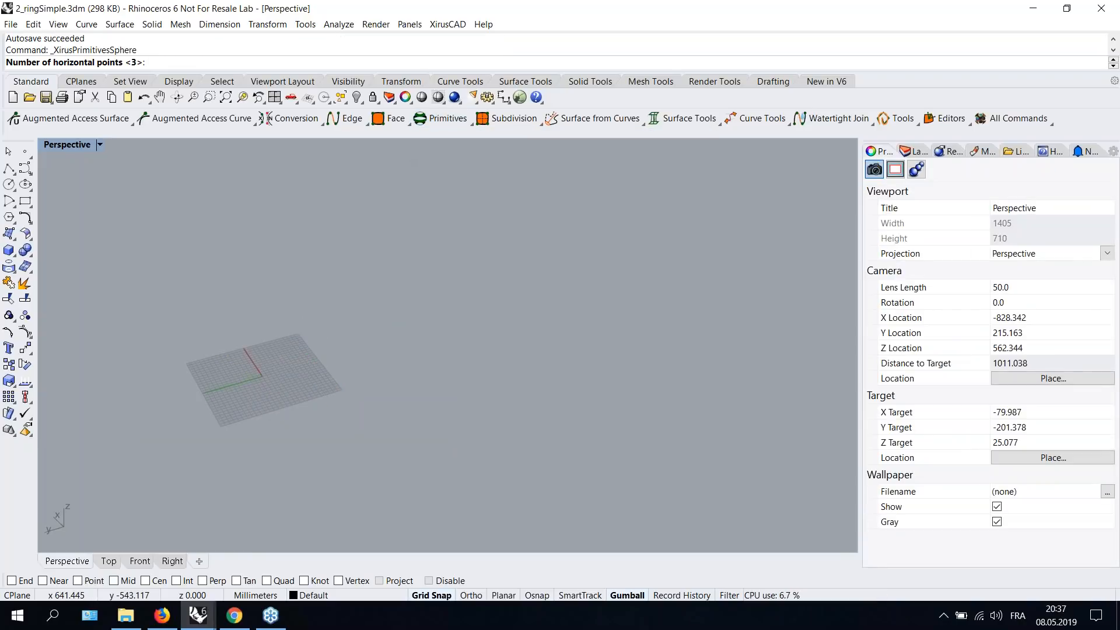
{"action": "type", "text": "4"}
{"action": "key", "text": "Return"}
{"action": "type", "text": "4"}
{"action": "key", "text": "Return"}
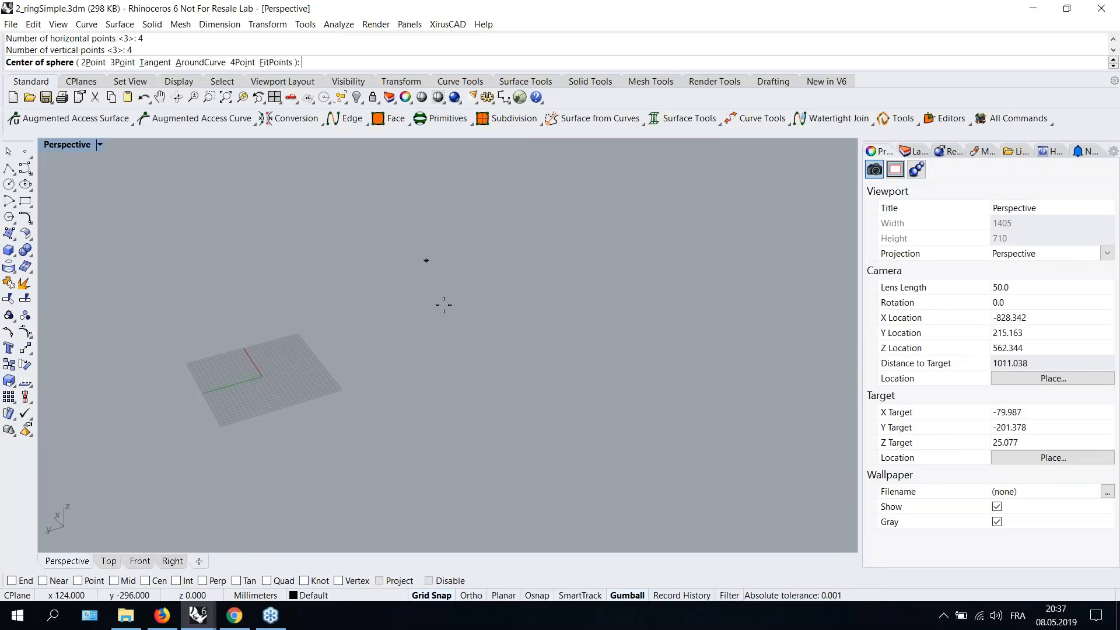
{"action": "left_click", "coordinate": [405, 328]}
{"action": "left_click", "coordinate": [300, 358]}
{"action": "mouse_move", "coordinate": [279, 359]}
{"action": "right_mouse_down", "text": "shift"}
{"action": "mouse_move", "coordinate": [354, 335]}
{"action": "mouse_move", "coordinate": [417, 169]}
{"action": "right_mouse_up", "text": "shift"}
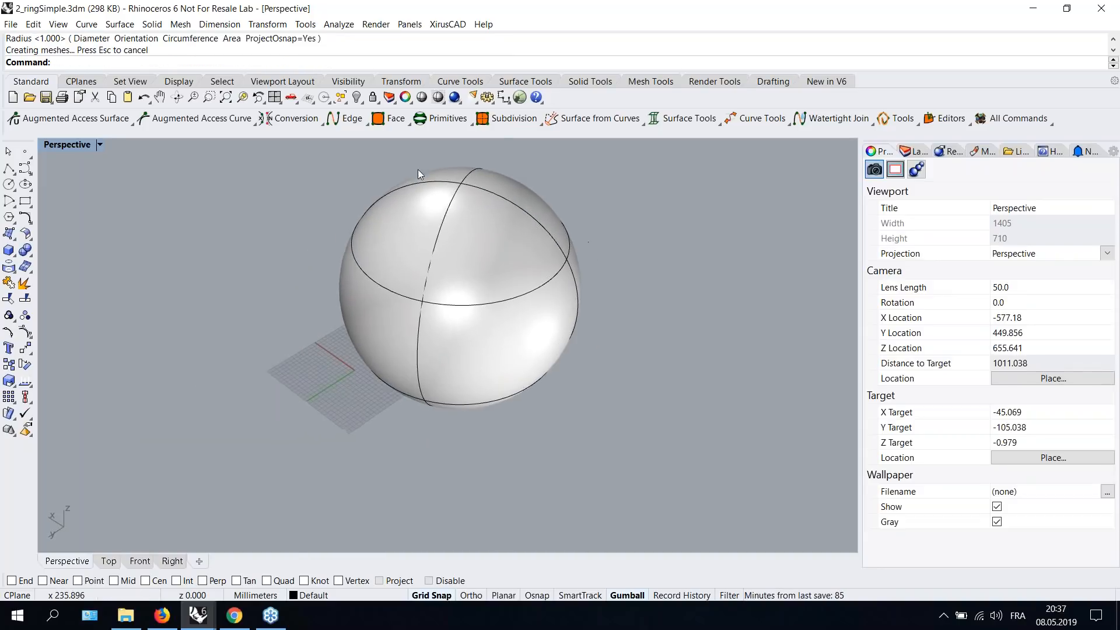
- Subdivide the sphere with a refinement factor of 3 in both U and V directions
{"action": "left_click", "coordinate": [495, 120]}
{"action": "left_click", "coordinate": [474, 222]}
{"action": "key", "text": "Return"}
{"action": "type", "text": "3"}
{"action": "key", "text": "Return"}
{"action": "type", "text": "3"}
{"action": "key", "text": "Return"}
- Create a primitive plane with 3 horizontal and 3 vertical points beside the sphere
{"action": "type", "text": "3"}
{"action": "right_click_drag", "start_coordinate": [295, 285], "coordinate": [374, 225], "text": "shift"}
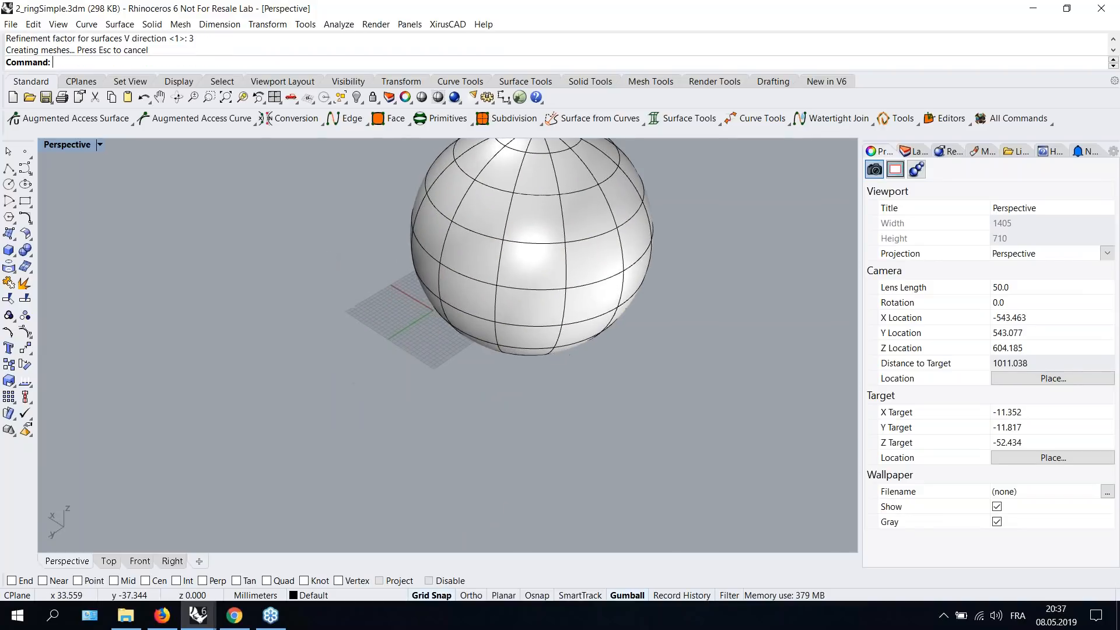
{"action": "right_click_drag", "start_coordinate": [425, 278], "coordinate": [370, 280]}
{"action": "left_click", "coordinate": [444, 119]}
{"action": "left_click", "coordinate": [535, 142]}
{"action": "type", "text": "3"}
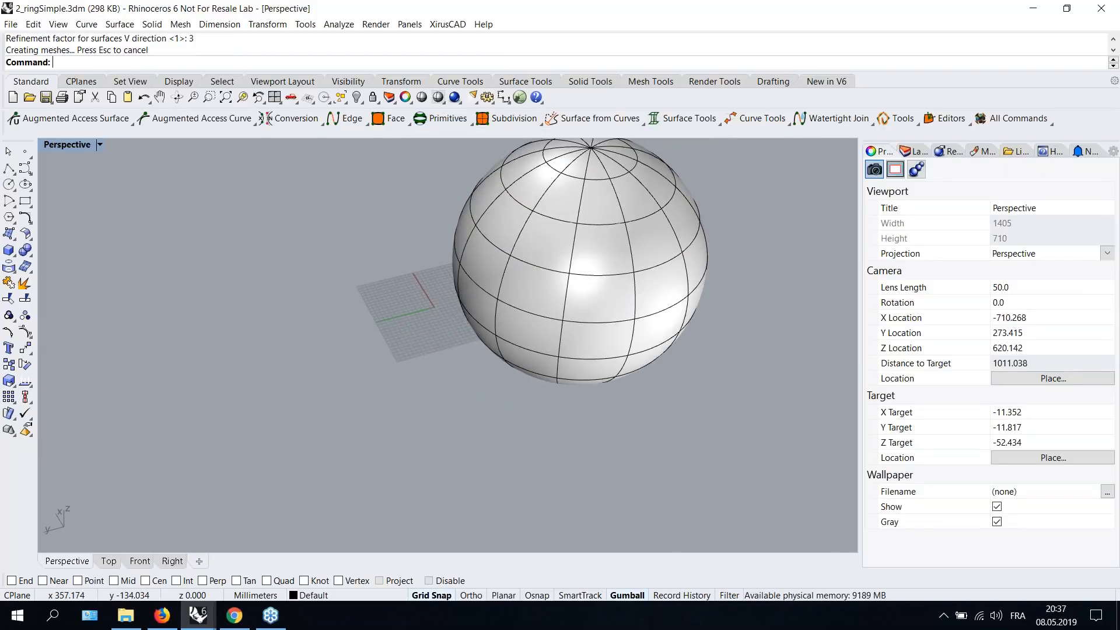
{"action": "key", "text": "Return"}
{"action": "type", "text": "3"}
{"action": "key", "text": "Return"}
{"action": "left_click", "coordinate": [79, 281]}
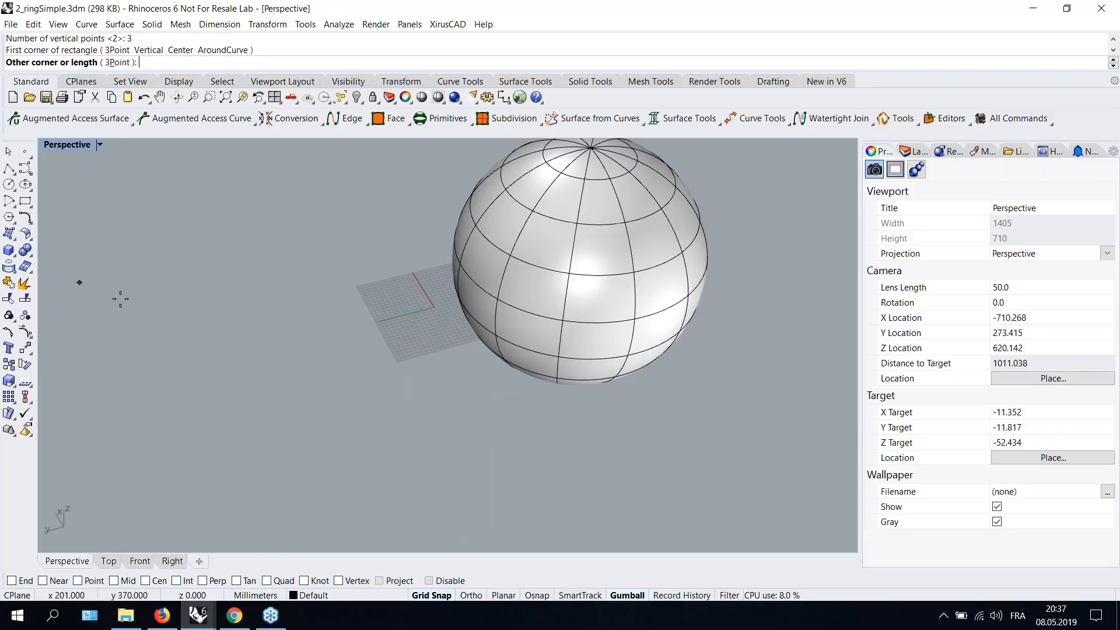
{"action": "left_click", "coordinate": [360, 385]}
{"action": "right_click_drag", "start_coordinate": [376, 330], "coordinate": [421, 367], "text": "shift"}
{"action": "right_click_drag", "start_coordinate": [490, 275], "coordinate": [442, 265], "text": "shift"}
{"action": "right_click_drag", "start_coordinate": [507, 324], "coordinate": [423, 362]}
{"action": "mouse_move", "coordinate": [828, 131]}
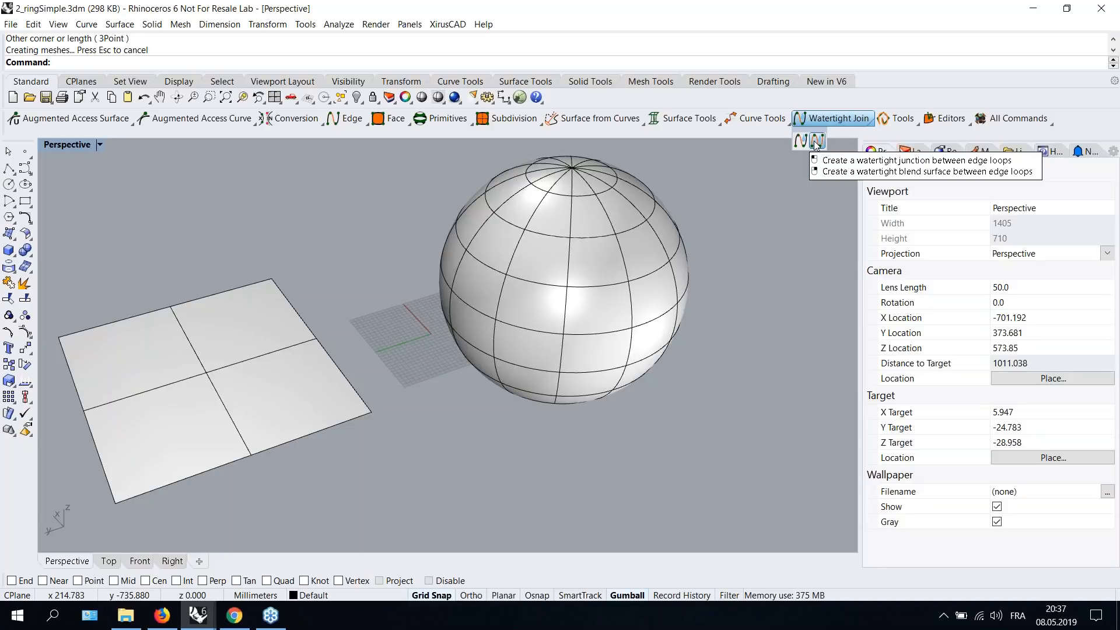
{"action": "left_click", "coordinate": [816, 143]}
{"action": "left_click", "coordinate": [511, 281]}
{"action": "left_click", "coordinate": [512, 282]}
{"action": "right_click_drag", "start_coordinate": [511, 282], "coordinate": [554, 245]}
{"action": "key", "text": "Escape"}
- Create a watertight junction joining the plane's edge onto the sphere's surface
{"action": "mouse_move", "coordinate": [828, 123]}
{"action": "left_click", "coordinate": [806, 140]}
{"action": "right_click_drag", "start_coordinate": [362, 355], "coordinate": [295, 395]}
{"action": "left_click", "coordinate": [294, 395]}
{"action": "left_click", "coordinate": [507, 243]}
{"action": "left_click", "coordinate": [382, 422]}
{"action": "left_click", "coordinate": [263, 284]}
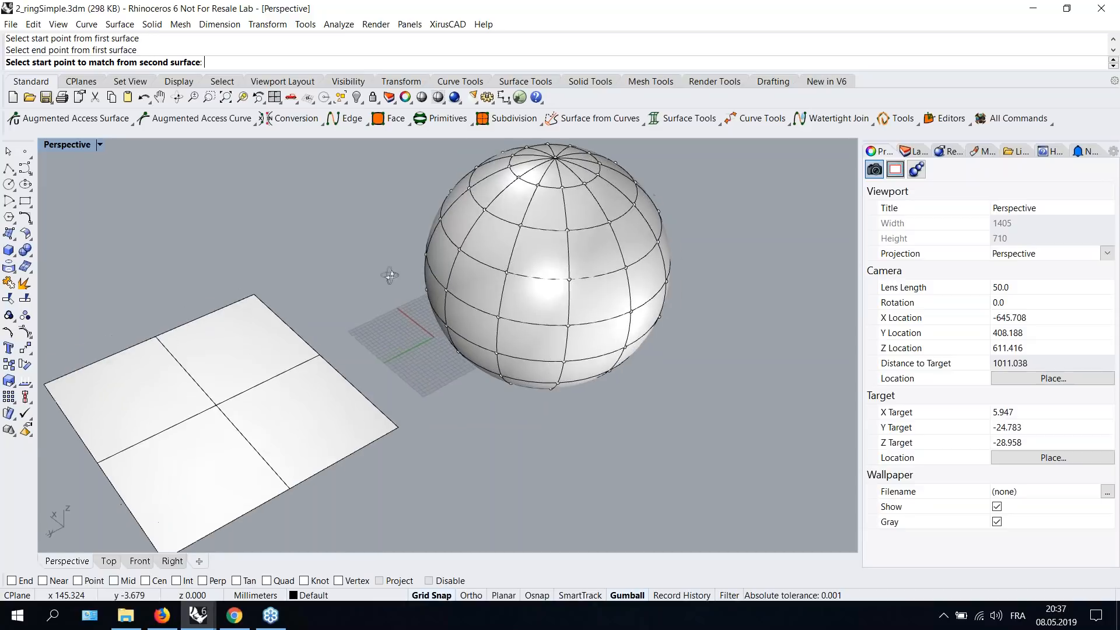
{"action": "right_click_drag", "start_coordinate": [390, 276], "coordinate": [425, 229]}
{"action": "left_click", "coordinate": [426, 229]}
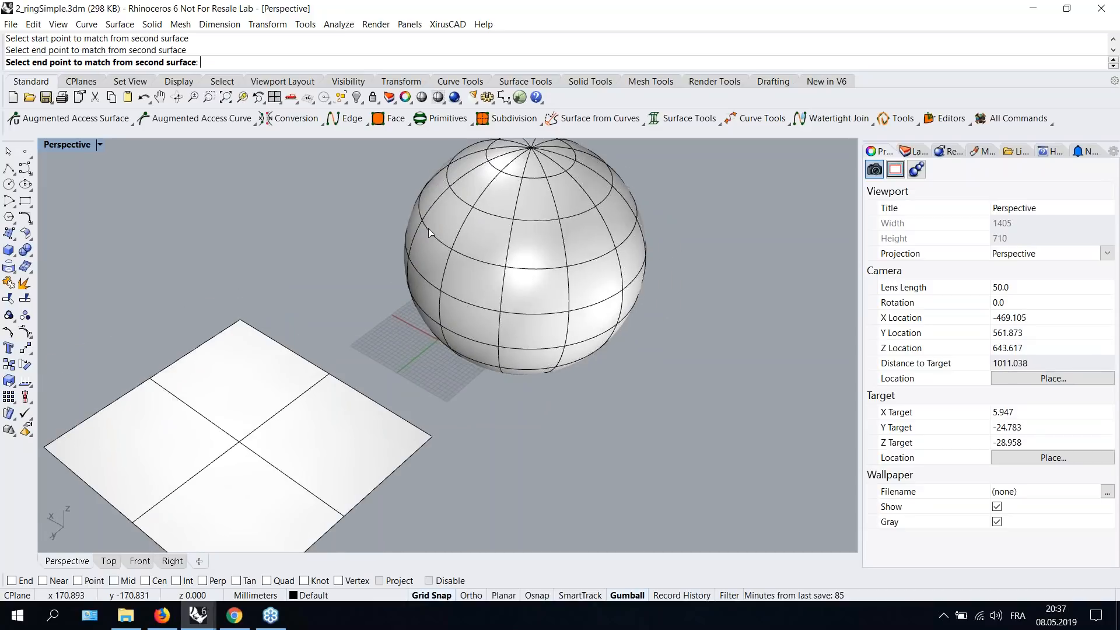
{"action": "left_click", "coordinate": [530, 269]}
{"action": "right_click_drag", "start_coordinate": [605, 333], "coordinate": [477, 306]}
{"action": "scroll", "coordinate": [477, 307], "scroll_direction": "up", "scroll_amount": 5}
{"action": "left_click", "coordinate": [728, 193]}
{"action": "mouse_move", "coordinate": [298, 306]}
{"action": "right_mouse_down"}
{"action": "mouse_move", "coordinate": [481, 313]}
{"action": "mouse_move", "coordinate": [400, 320]}
{"action": "right_mouse_up"}
{"action": "left_click", "coordinate": [757, 269]}
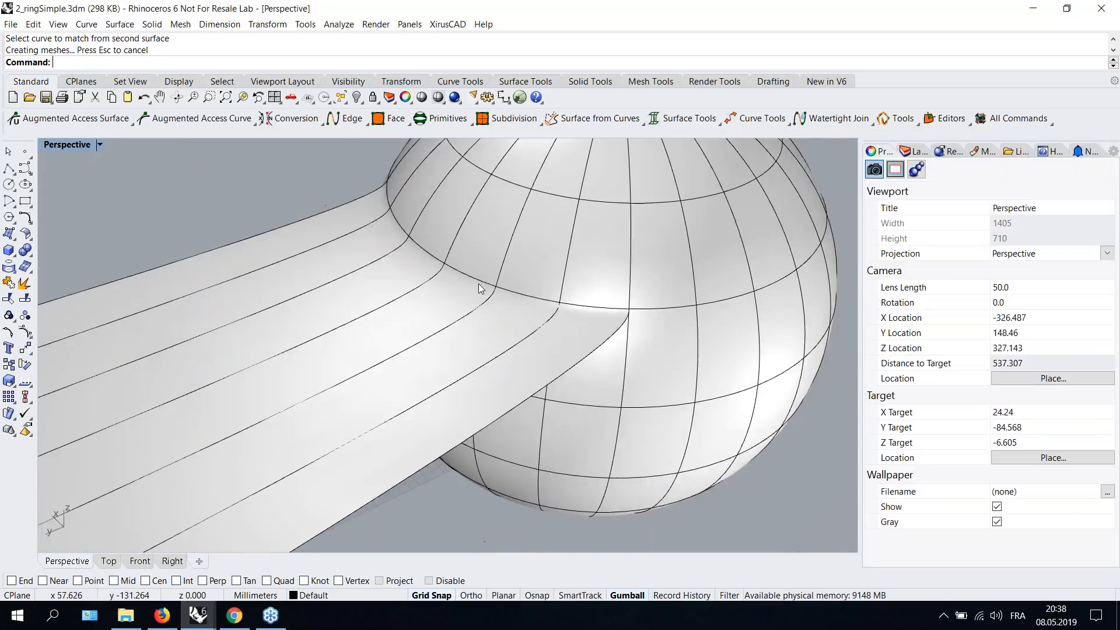
- Run a Zebra analysis on the blended plane and sphere
{"action": "scroll", "coordinate": [480, 288], "scroll_direction": "down", "scroll_amount": 2}
{"action": "scroll", "coordinate": [477, 327], "scroll_direction": "down", "scroll_amount": 3}
{"action": "right_click_drag", "start_coordinate": [477, 326], "coordinate": [560, 344]}
{"action": "left_click", "coordinate": [465, 306]}
{"action": "right_click_drag", "start_coordinate": [483, 309], "coordinate": [507, 330]}
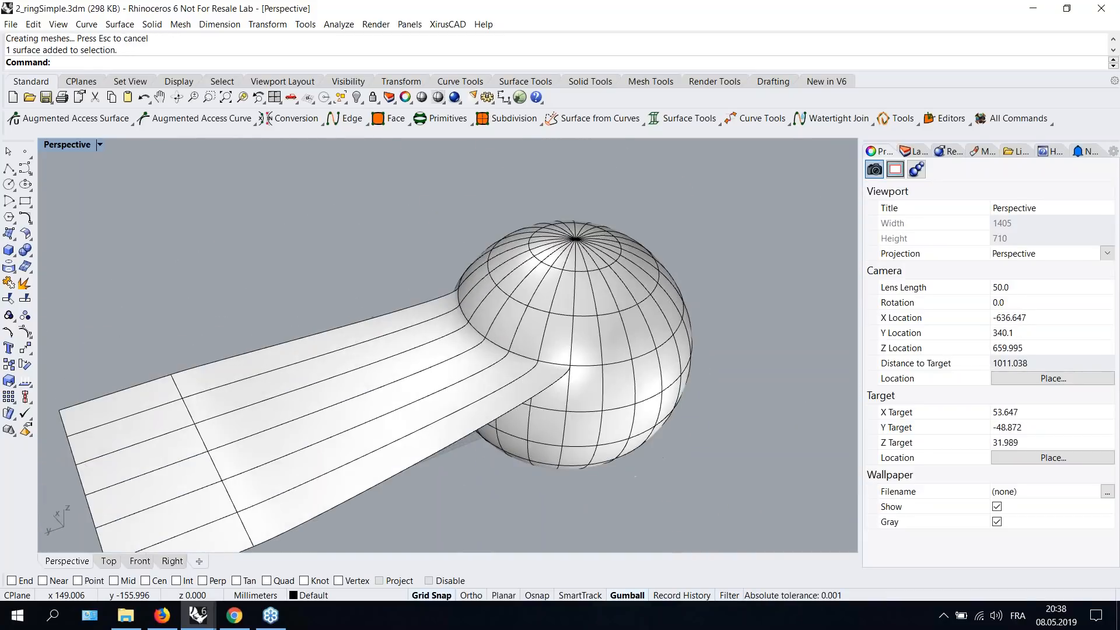
{"action": "type", "text": "ZEbra"}
{"action": "key", "text": "Return"}
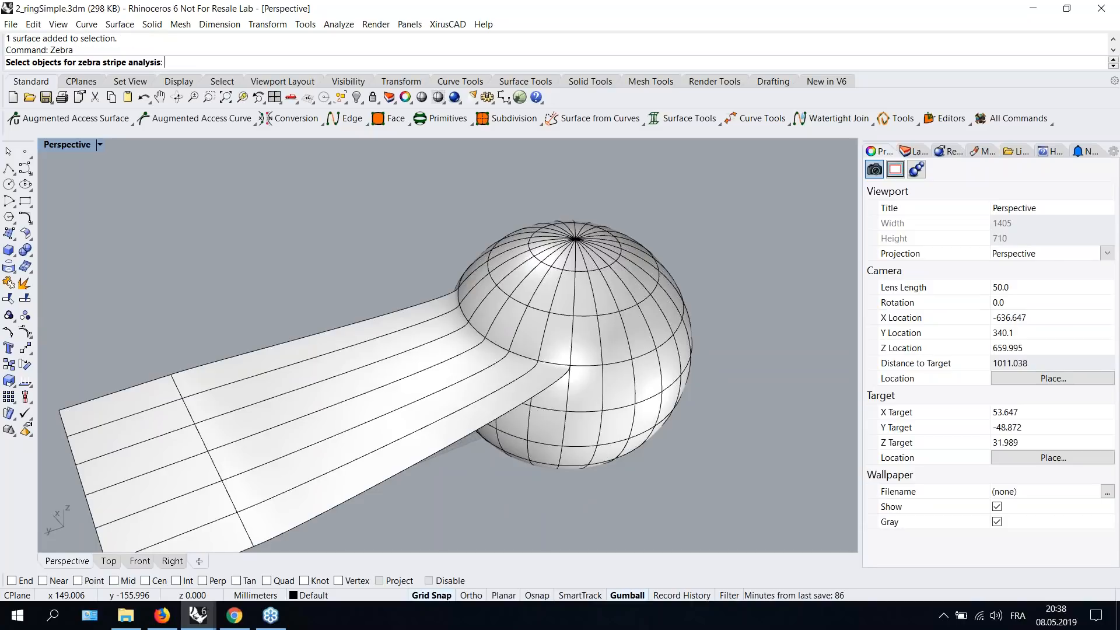
{"action": "left_click", "coordinate": [424, 378]}
{"action": "left_click", "coordinate": [550, 304]}
{"action": "right_click", "coordinate": [550, 304]}
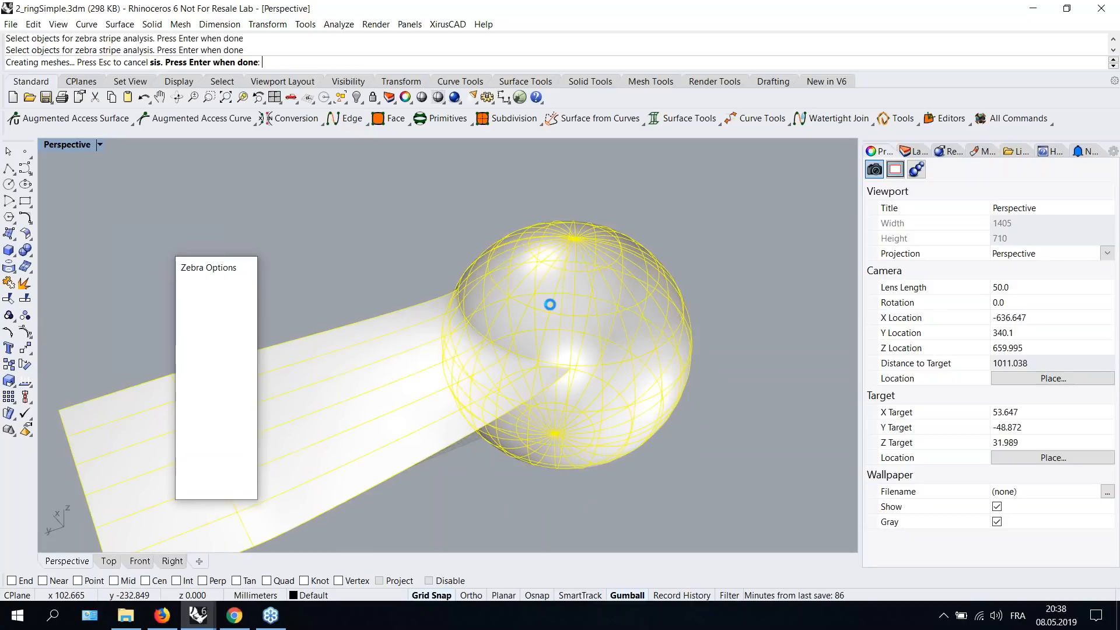
- Switch the zebra stripes to vertical, inspect the junction, and close the Zebra analysis
{"action": "scroll", "coordinate": [493, 372], "scroll_direction": "up", "scroll_amount": 8}
{"action": "right_click_drag", "start_coordinate": [494, 372], "coordinate": [219, 319]}
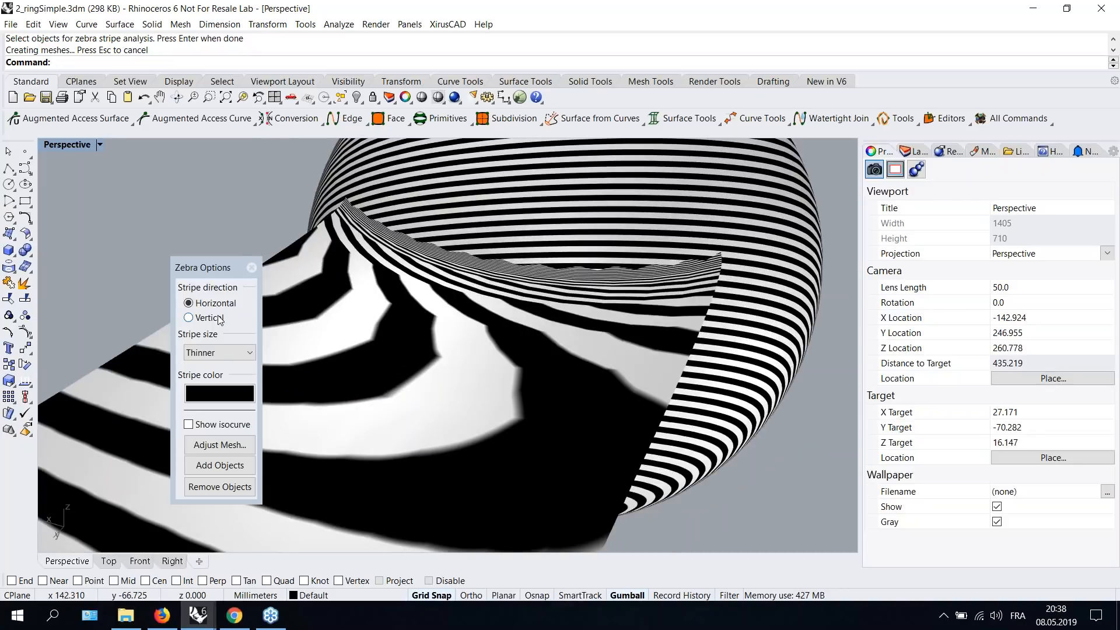
{"action": "left_click", "coordinate": [188, 317]}
{"action": "scroll", "coordinate": [219, 352], "scroll_direction": "down", "scroll_amount": 1}
{"action": "right_click_drag", "start_coordinate": [149, 200], "coordinate": [553, 316]}
{"action": "scroll", "coordinate": [553, 316], "scroll_direction": "down", "scroll_amount": 6}
{"action": "left_click", "coordinate": [251, 266]}
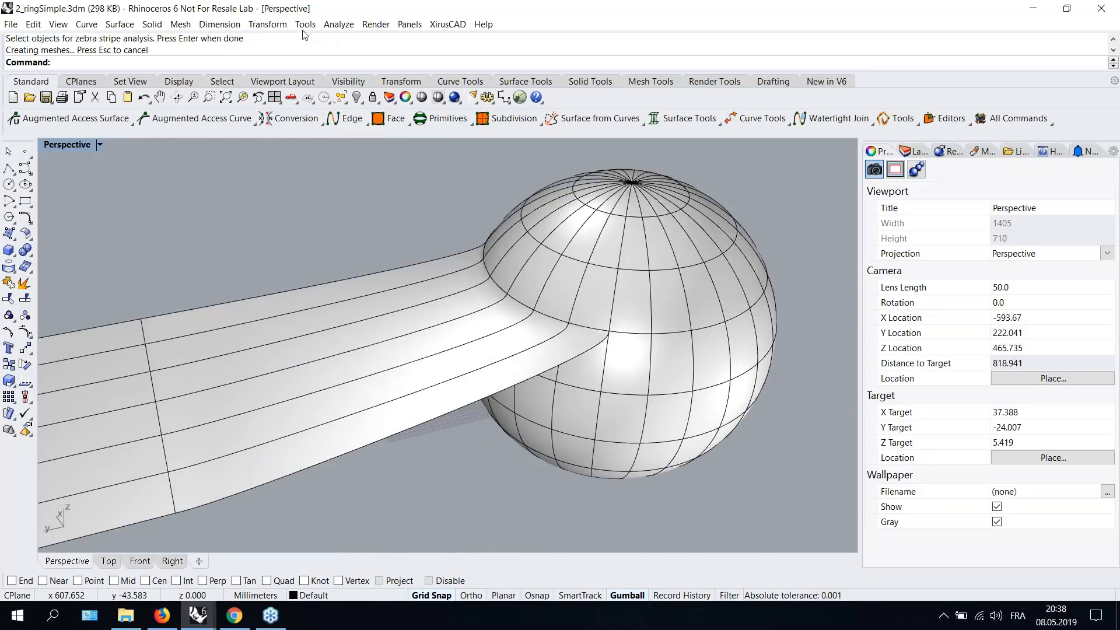
- Set the document render mesh to Custom with a minimum initial grid quads of 4000
{"action": "left_click", "coordinate": [305, 23]}
{"action": "left_click", "coordinate": [344, 301]}
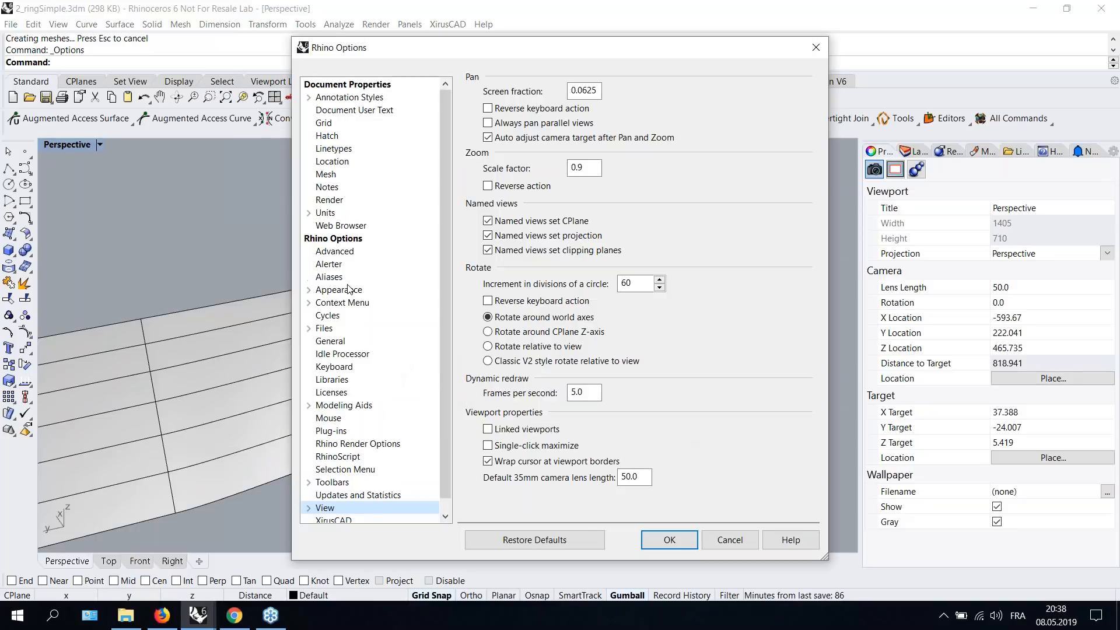
{"action": "left_click", "coordinate": [325, 175]}
{"action": "left_click", "coordinate": [488, 137]}
{"action": "left_click", "coordinate": [672, 231]}
{"action": "left_click_drag", "start_coordinate": [639, 322], "coordinate": [615, 317]}
{"action": "type", "text": "4000"}
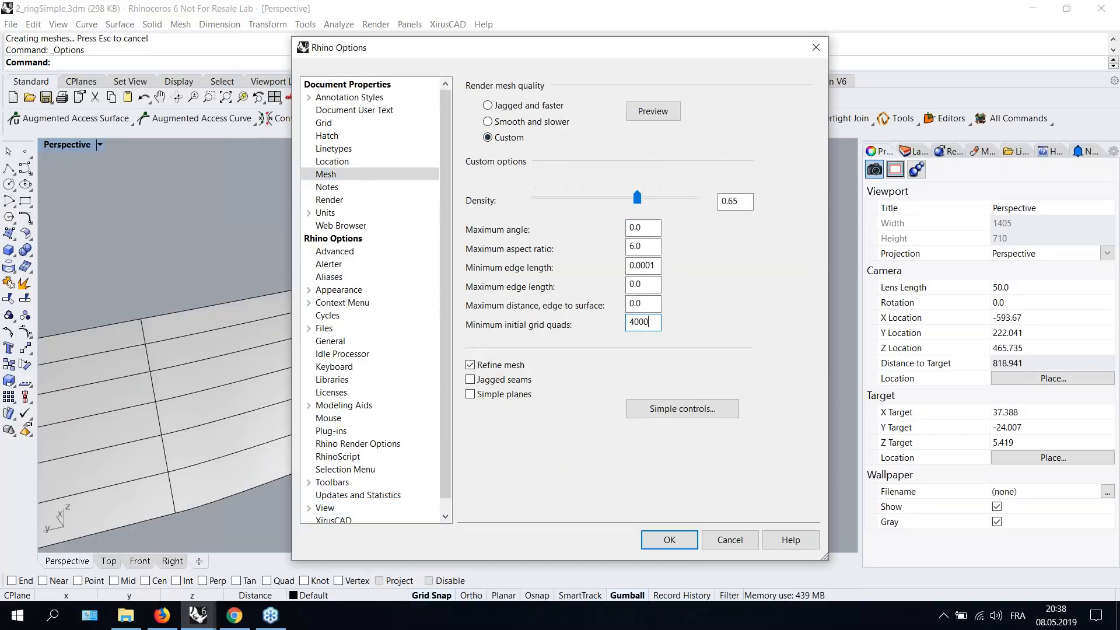
{"action": "left_click", "coordinate": [668, 541]}
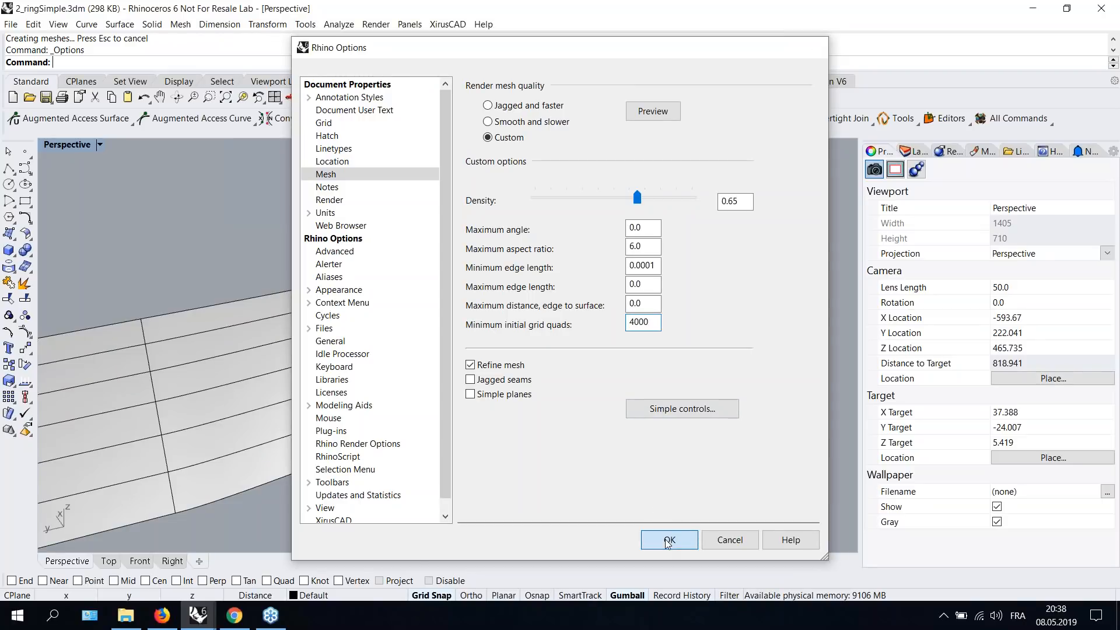
- Rerun the Zebra analysis on the plane and sphere and inspect the junction
{"action": "right_click_drag", "start_coordinate": [382, 218], "coordinate": [411, 231]}
{"action": "type", "text": "Zebra"}
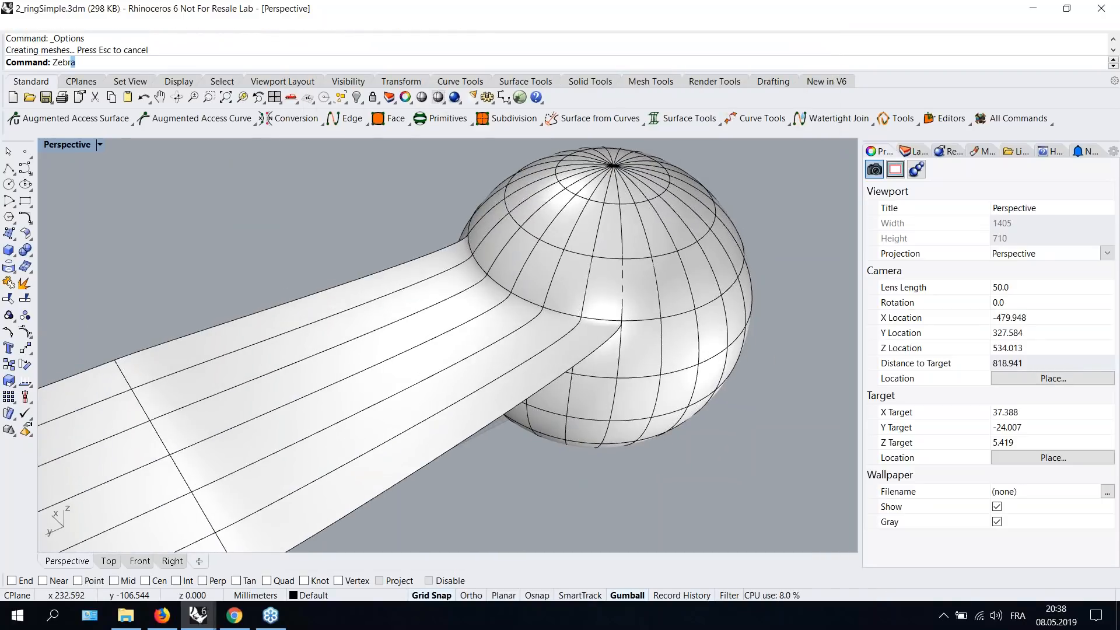
{"action": "key", "text": "Return"}
{"action": "left_click", "coordinate": [387, 387]}
{"action": "left_click", "coordinate": [612, 261]}
{"action": "key", "text": "Return"}
{"action": "scroll", "coordinate": [548, 322], "scroll_direction": "up", "scroll_amount": 3}
{"action": "right_click_drag", "start_coordinate": [548, 322], "coordinate": [540, 364]}
{"action": "scroll", "coordinate": [511, 302], "scroll_direction": "down", "scroll_amount": 2}
{"action": "right_click_drag", "start_coordinate": [540, 364], "coordinate": [535, 343]}
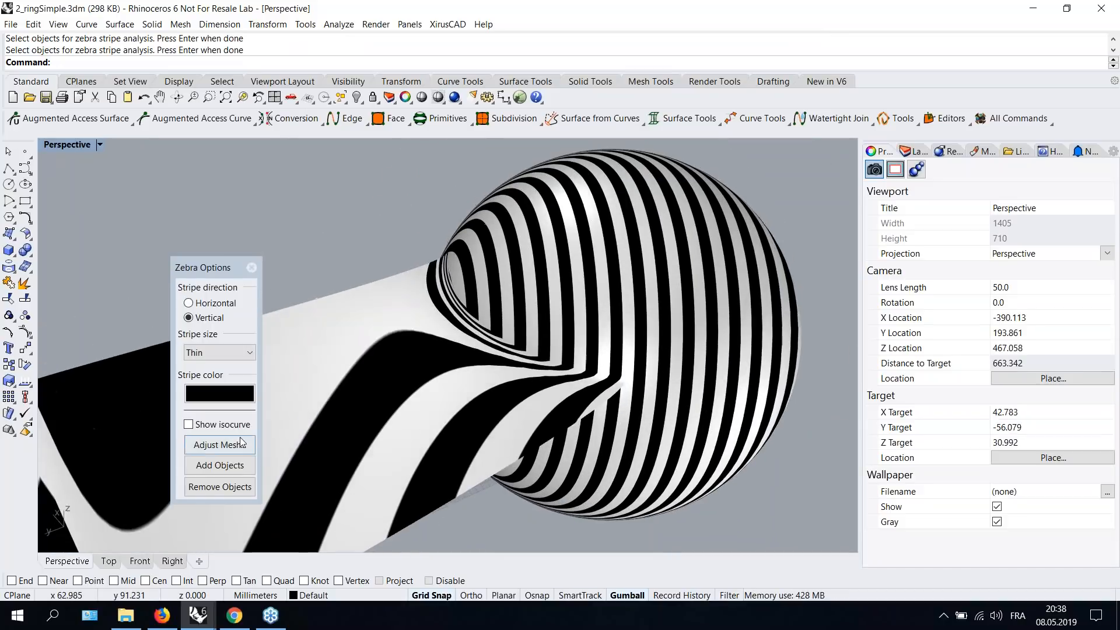
- Inspect the zebra stripes at the plane–sphere junction from several angles, then close the Zebra analysis
{"action": "left_click", "coordinate": [241, 444]}
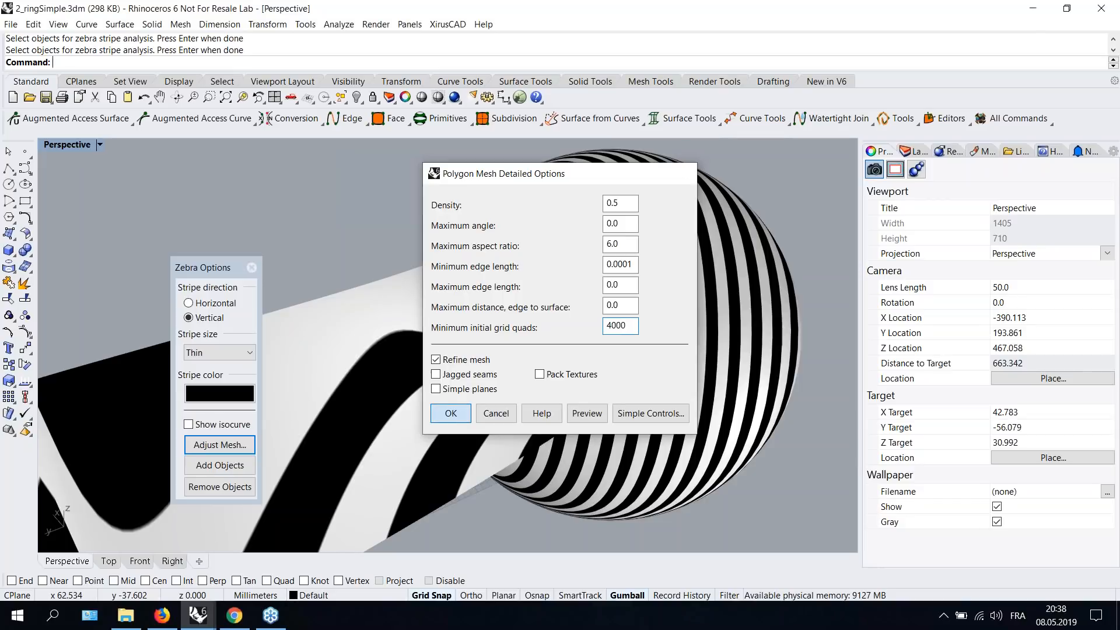
{"action": "left_click", "coordinate": [450, 414]}
{"action": "scroll", "coordinate": [418, 357], "scroll_direction": "up", "scroll_amount": 4}
{"action": "right_click_drag", "start_coordinate": [417, 357], "coordinate": [656, 341]}
{"action": "scroll", "coordinate": [537, 344], "scroll_direction": "down", "scroll_amount": 4}
{"action": "right_click_drag", "start_coordinate": [537, 344], "coordinate": [618, 341]}
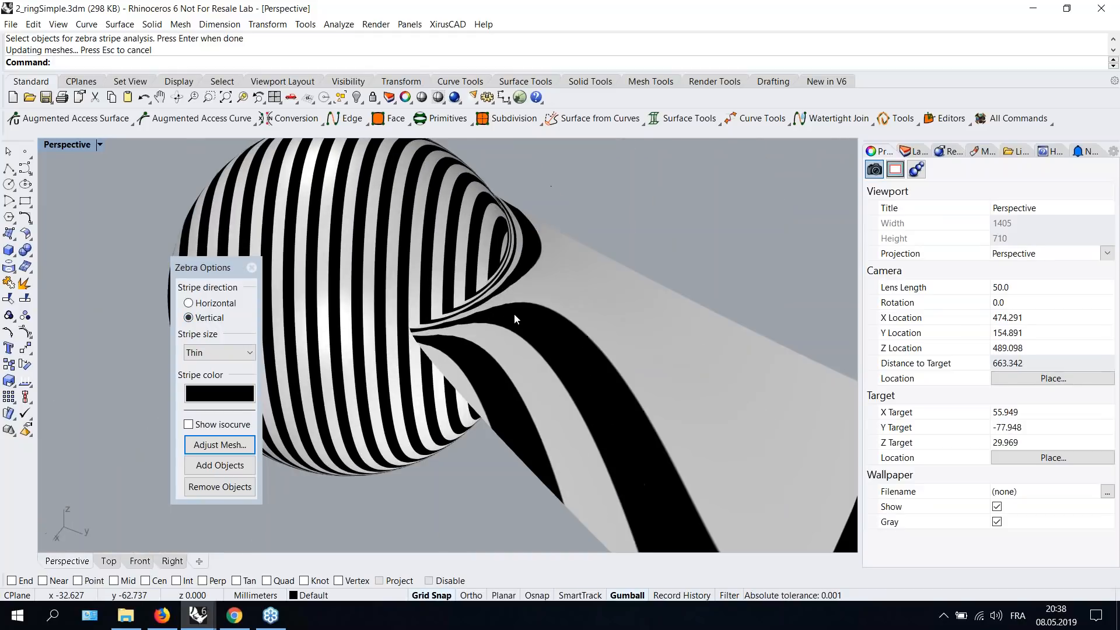
{"action": "scroll", "coordinate": [513, 313], "scroll_direction": "up", "scroll_amount": 2}
{"action": "right_click_drag", "start_coordinate": [513, 313], "coordinate": [487, 378]}
{"action": "scroll", "coordinate": [522, 388], "scroll_direction": "down", "scroll_amount": 2}
{"action": "scroll", "coordinate": [463, 328], "scroll_direction": "down", "scroll_amount": 2}
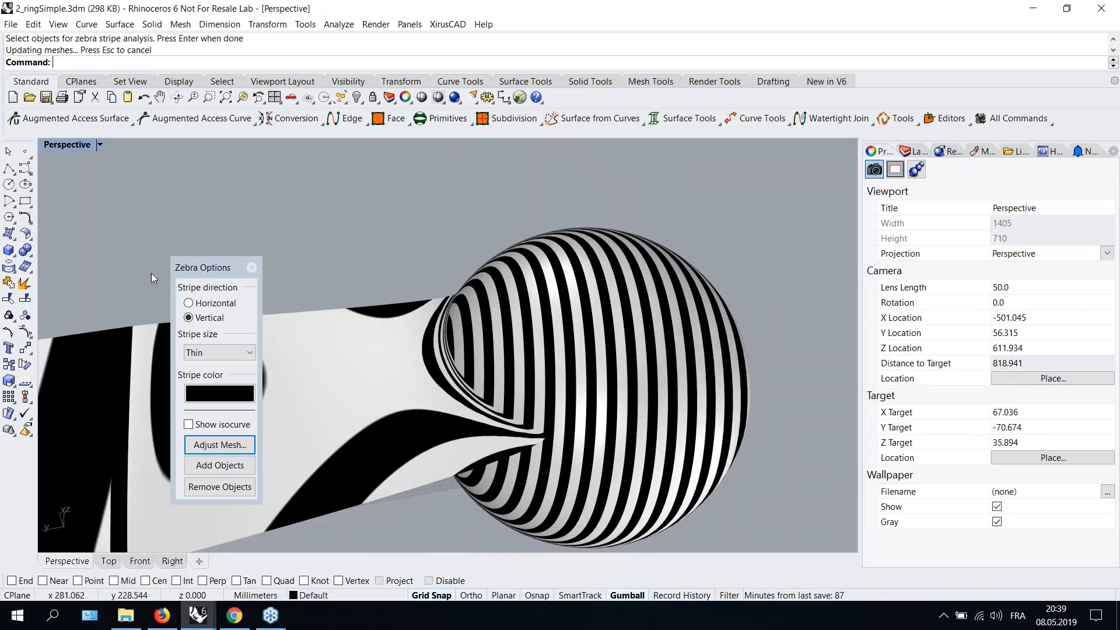
{"action": "left_click", "coordinate": [251, 267]}
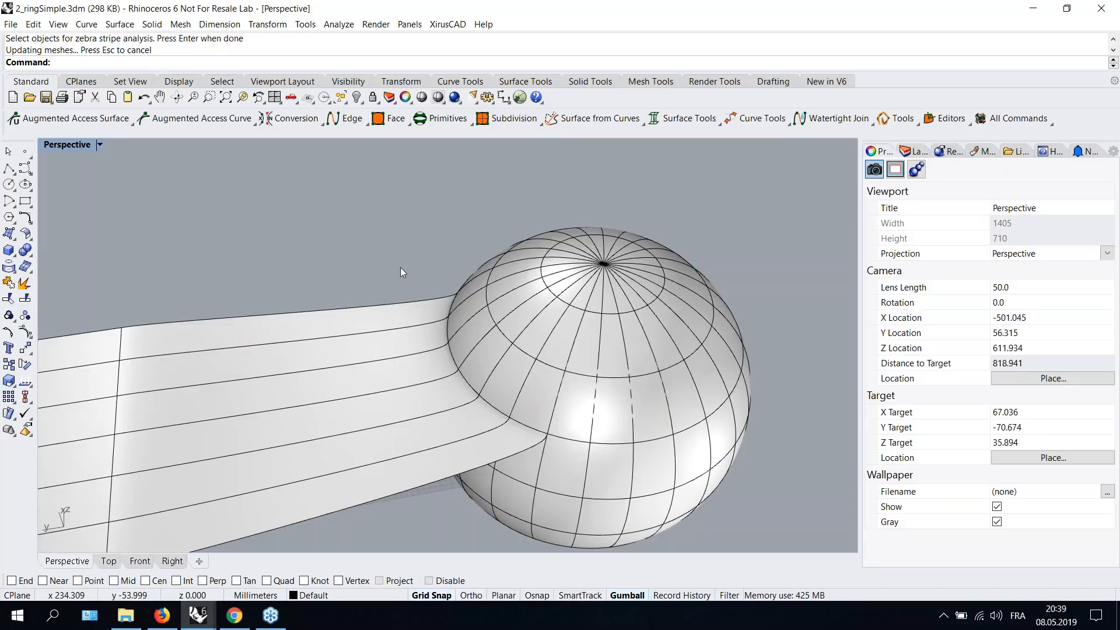
- Orbit around the blended junction and delete the plane surface attached to the sphere
{"action": "right_click_drag", "start_coordinate": [400, 272], "coordinate": [478, 317]}
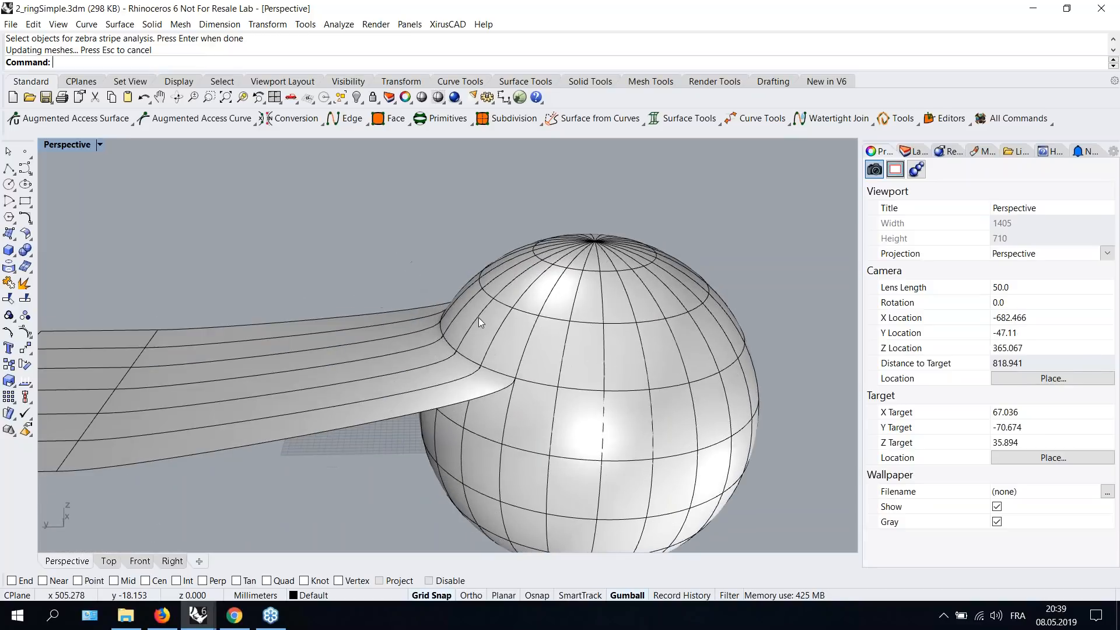
{"action": "scroll", "coordinate": [469, 332], "scroll_direction": "up", "scroll_amount": 2}
{"action": "scroll", "coordinate": [621, 328], "scroll_direction": "down", "scroll_amount": 4}
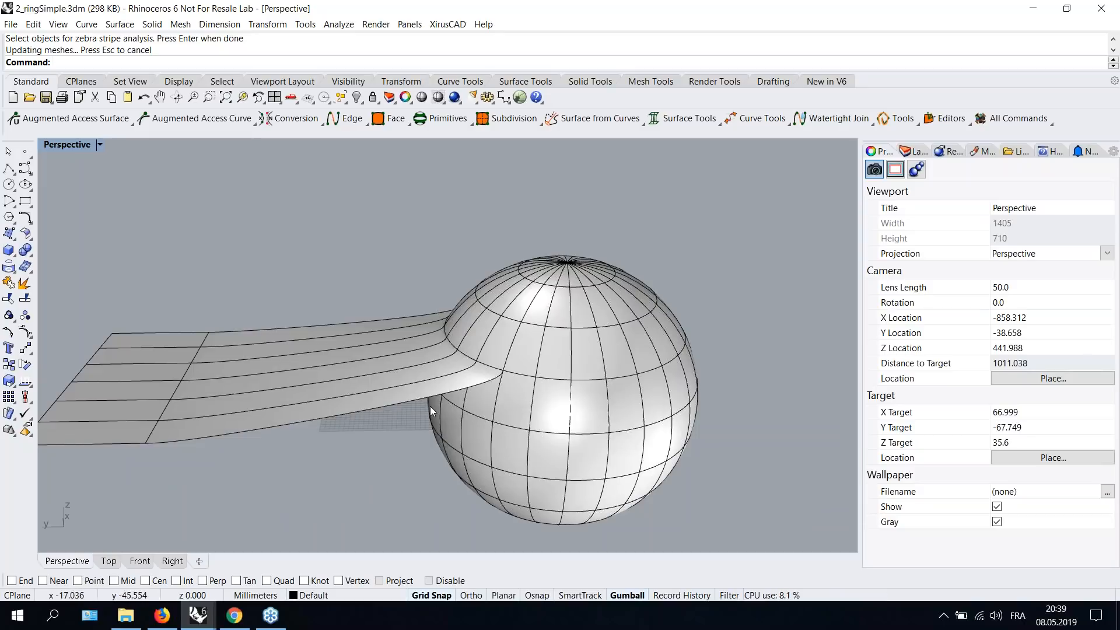
{"action": "right_click_drag", "start_coordinate": [430, 400], "coordinate": [275, 393], "text": "shift"}
{"action": "scroll", "coordinate": [275, 337], "scroll_direction": "up", "scroll_amount": 2}
{"action": "right_click_drag", "start_coordinate": [276, 338], "coordinate": [512, 317]}
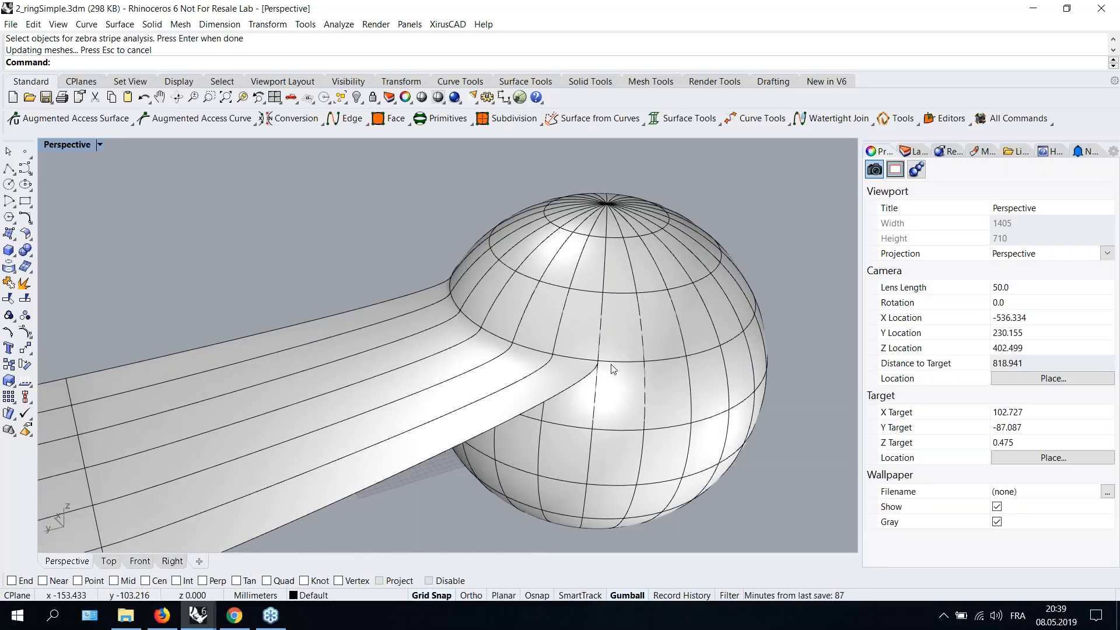
{"action": "scroll", "coordinate": [446, 282], "scroll_direction": "down", "scroll_amount": 2}
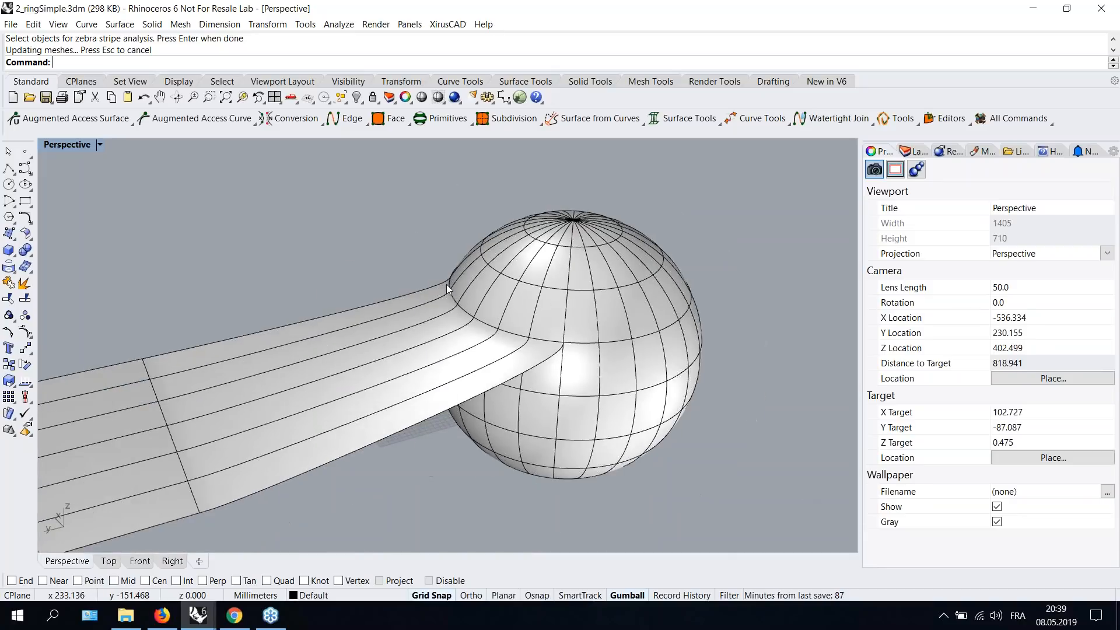
{"action": "left_click", "coordinate": [392, 379]}
{"action": "key", "text": "Delete"}
- Collapse all Xirus augmented points on the sphere
{"action": "left_click", "coordinate": [520, 348]}
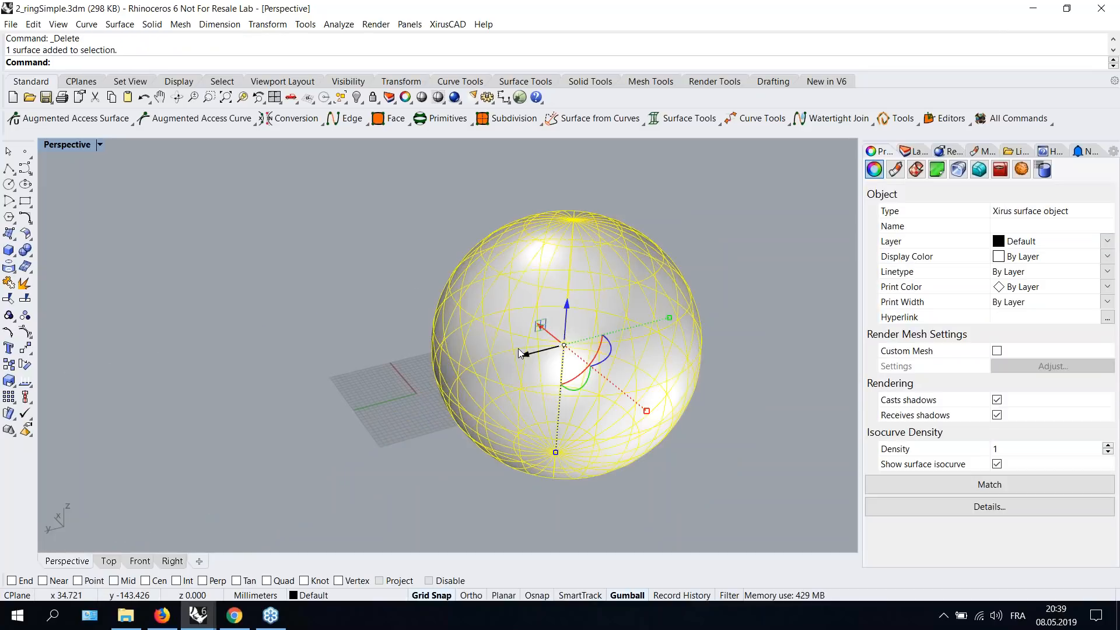
{"action": "left_click", "coordinate": [284, 258]}
{"action": "scroll", "coordinate": [537, 321], "scroll_direction": "up", "scroll_amount": 2}
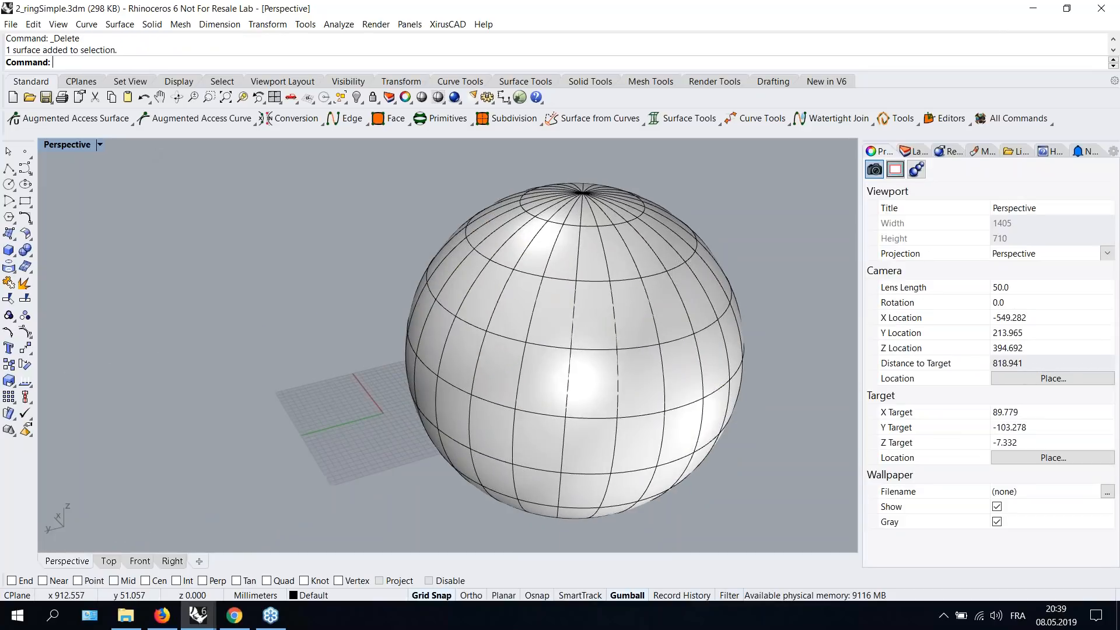
{"action": "left_click", "coordinate": [70, 118]}
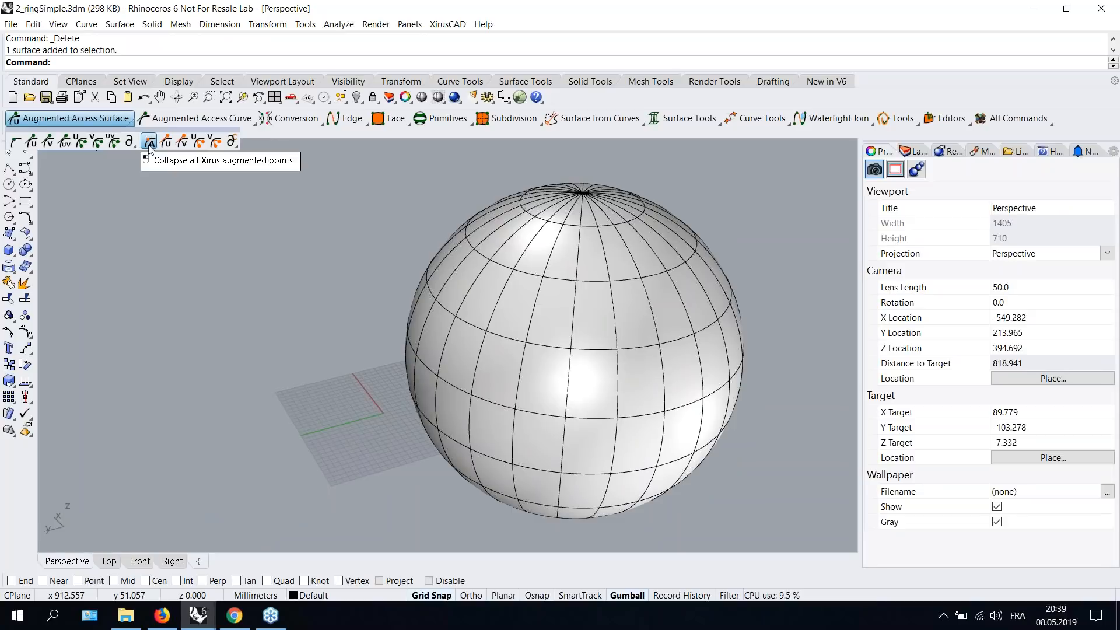
{"action": "left_click", "coordinate": [149, 142]}
{"action": "left_click", "coordinate": [436, 313]}
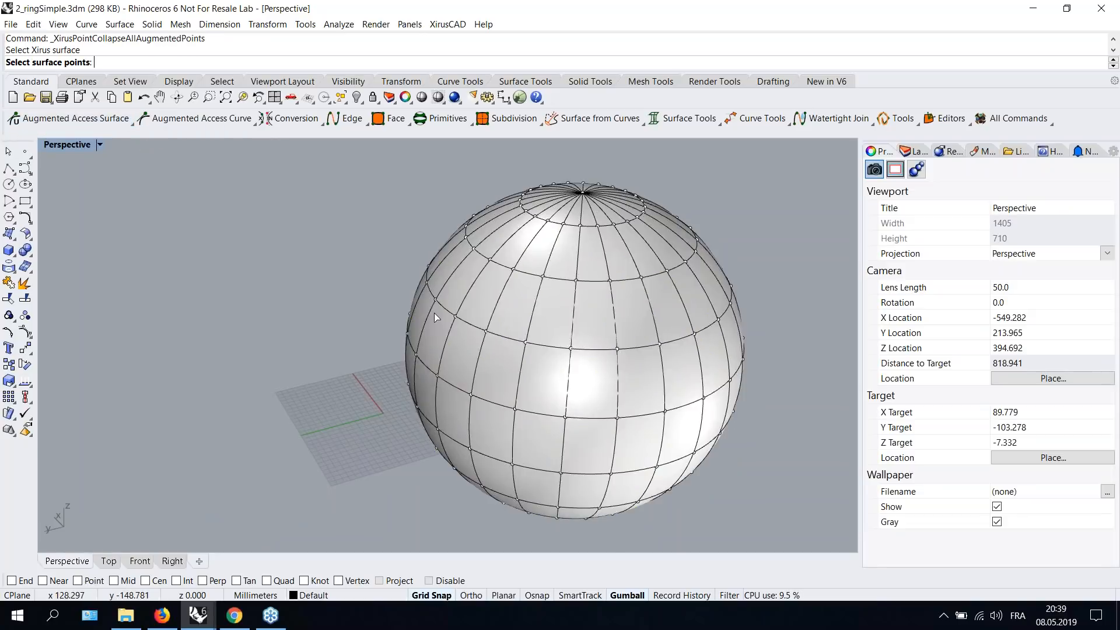
- Drag surface points on the sphere to try reshaping it
{"action": "left_click", "coordinate": [454, 317]}
{"action": "right_click_drag", "start_coordinate": [454, 317], "coordinate": [488, 324]}
{"action": "left_click", "coordinate": [480, 321]}
{"action": "left_click", "coordinate": [516, 333]}
{"action": "right_click_drag", "start_coordinate": [516, 334], "coordinate": [417, 320]}
{"action": "right_click", "coordinate": [474, 334]}
{"action": "scroll", "coordinate": [474, 334], "scroll_direction": "up", "scroll_amount": 4}
{"action": "scroll", "coordinate": [418, 320], "scroll_direction": "down", "scroll_amount": 4}
- Delete the old sphere and draw a new Xirus primitive sphere
{"action": "left_click", "coordinate": [418, 320]}
{"action": "key", "text": "Delete"}
{"action": "left_click", "coordinate": [429, 119]}
{"action": "left_click", "coordinate": [420, 141]}
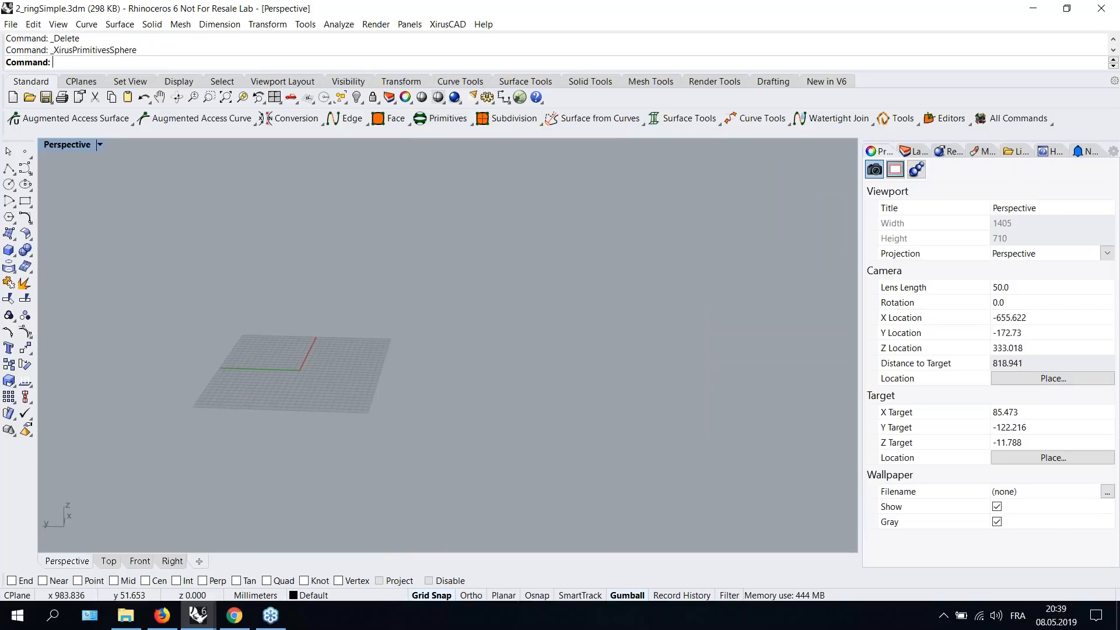
{"action": "left_click", "coordinate": [302, 422]}
{"action": "left_click", "coordinate": [438, 327]}
{"action": "scroll", "coordinate": [452, 333], "scroll_direction": "down", "scroll_amount": 8}
{"action": "mouse_move", "coordinate": [377, 392]}
{"action": "right_mouse_down", "text": "shift"}
{"action": "mouse_move", "coordinate": [434, 382]}
{"action": "mouse_move", "coordinate": [400, 350]}
{"action": "mouse_move", "coordinate": [357, 345]}
{"action": "right_mouse_up", "text": "shift"}
{"action": "scroll", "coordinate": [440, 353], "scroll_direction": "up", "scroll_amount": 4}
{"action": "right_click_drag", "start_coordinate": [357, 345], "coordinate": [415, 335], "text": "shift"}
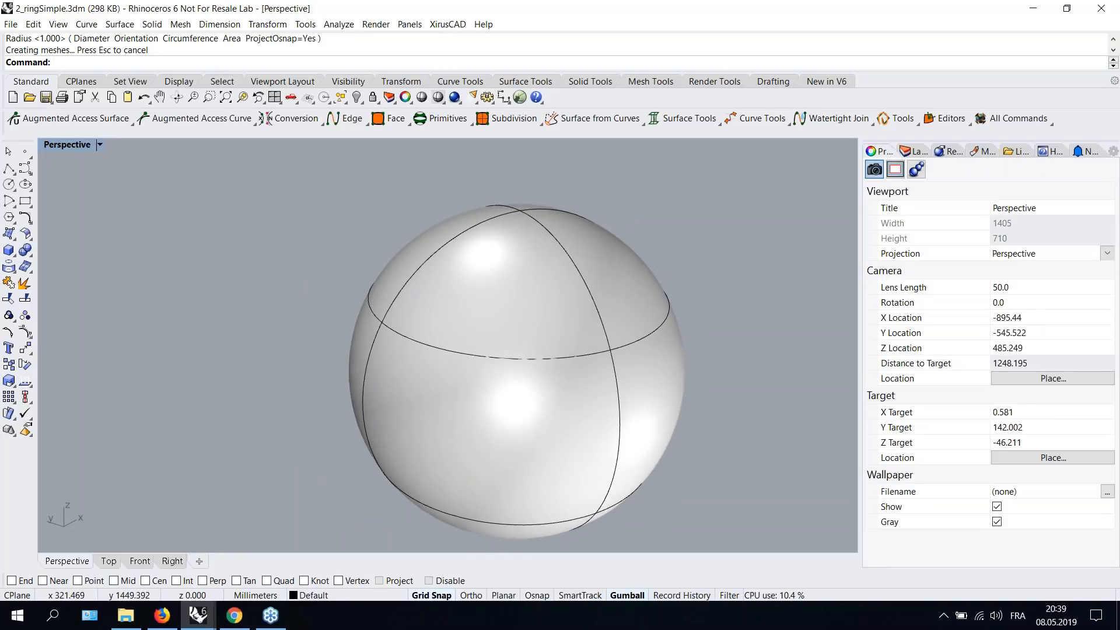
- Collapse all augmented points on the new sphere and drag one surface point outward to deform it
{"action": "left_click", "coordinate": [59, 117]}
{"action": "left_click", "coordinate": [131, 147]}
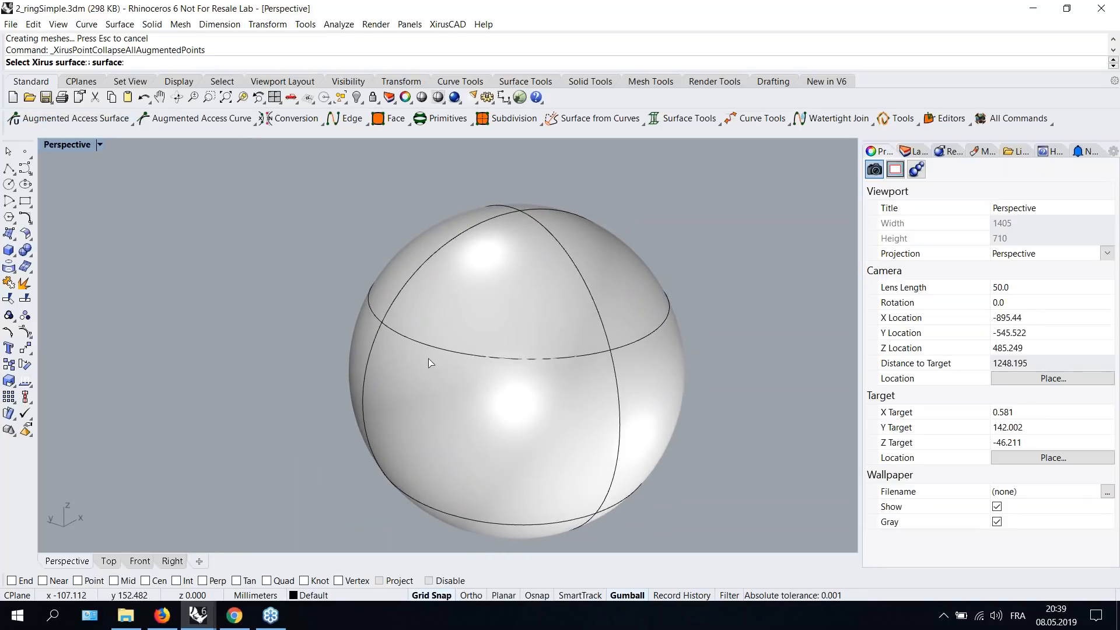
{"action": "left_click", "coordinate": [391, 349]}
{"action": "right_click", "coordinate": [383, 323]}
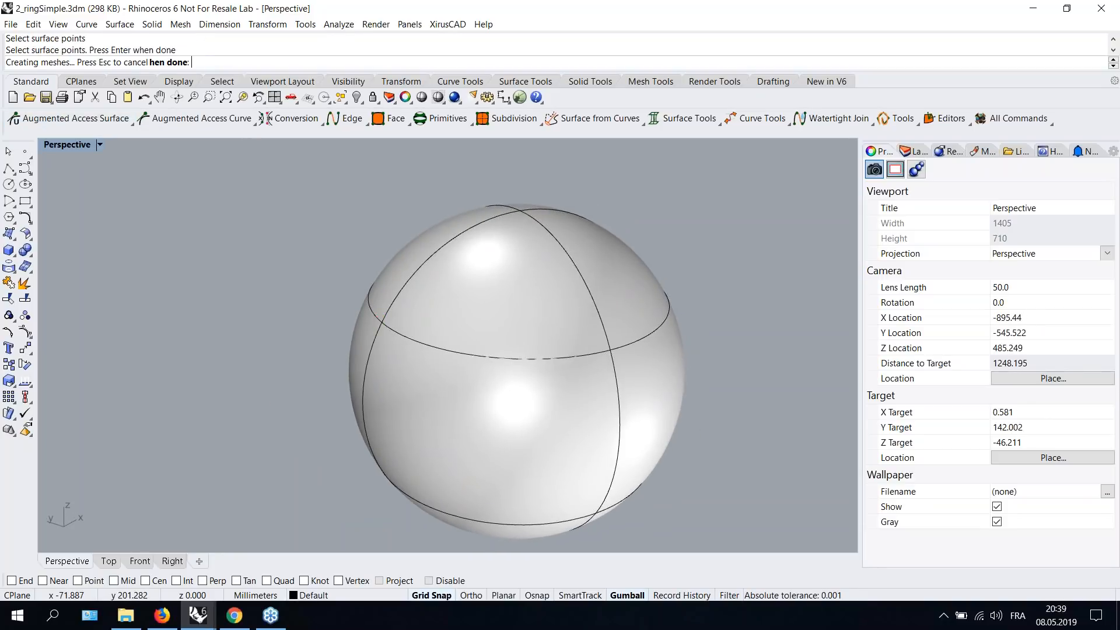
{"action": "scroll", "coordinate": [393, 338], "scroll_direction": "up", "scroll_amount": 2}
{"action": "right_click_drag", "start_coordinate": [413, 345], "coordinate": [483, 315]}
{"action": "left_click", "coordinate": [482, 315]}
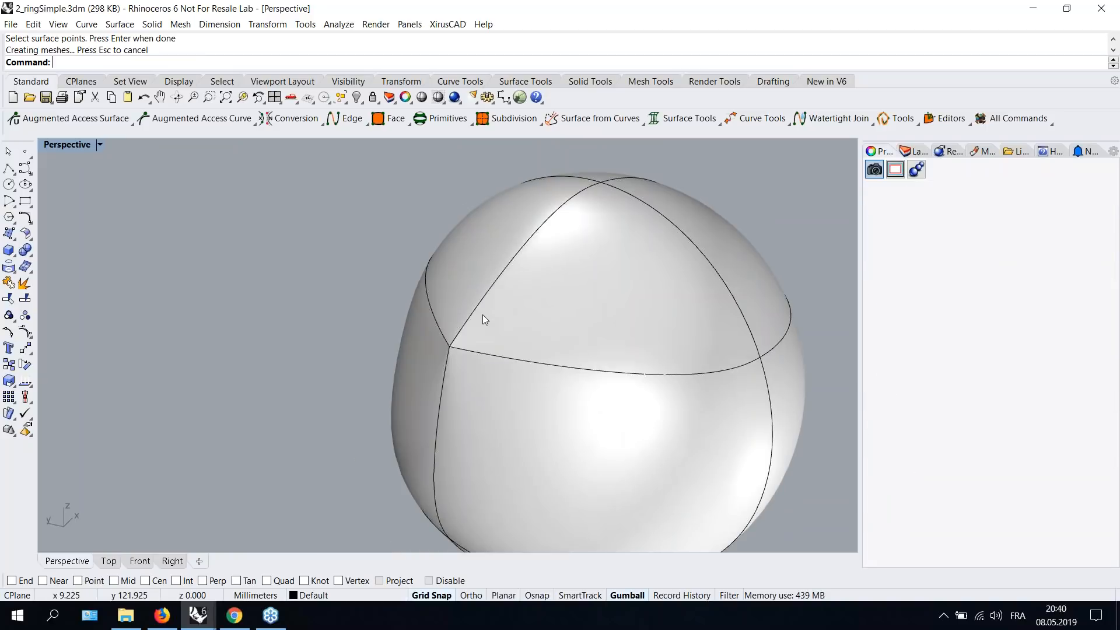
- Orbit around the deformed sphere to inspect its shape
{"action": "left_click", "coordinate": [264, 221]}
{"action": "right_click_drag", "start_coordinate": [422, 288], "coordinate": [324, 273]}
{"action": "scroll", "coordinate": [358, 301], "scroll_direction": "down", "scroll_amount": 2}
{"action": "right_click_drag", "start_coordinate": [363, 305], "coordinate": [372, 282]}
{"action": "right_click_drag", "start_coordinate": [420, 330], "coordinate": [320, 240]}
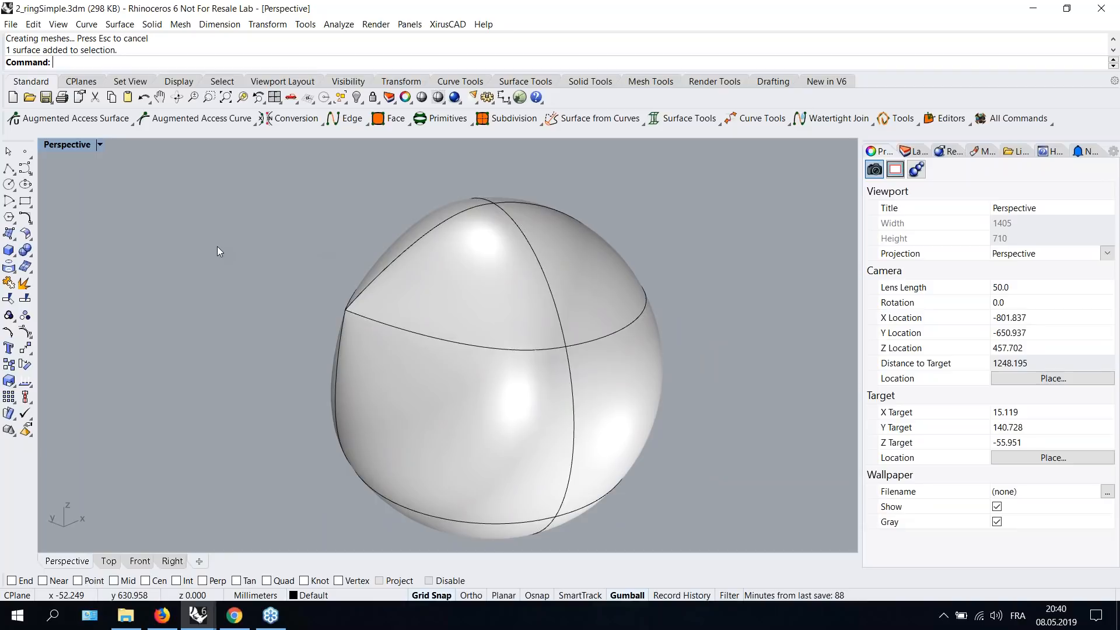
{"action": "scroll", "coordinate": [518, 345], "scroll_direction": "down", "scroll_amount": 4}
{"action": "scroll", "coordinate": [519, 345], "scroll_direction": "up", "scroll_amount": 3}
- Display U curvature handles on the sphere and drag one to adjust the curvature
{"action": "left_click", "coordinate": [499, 347]}
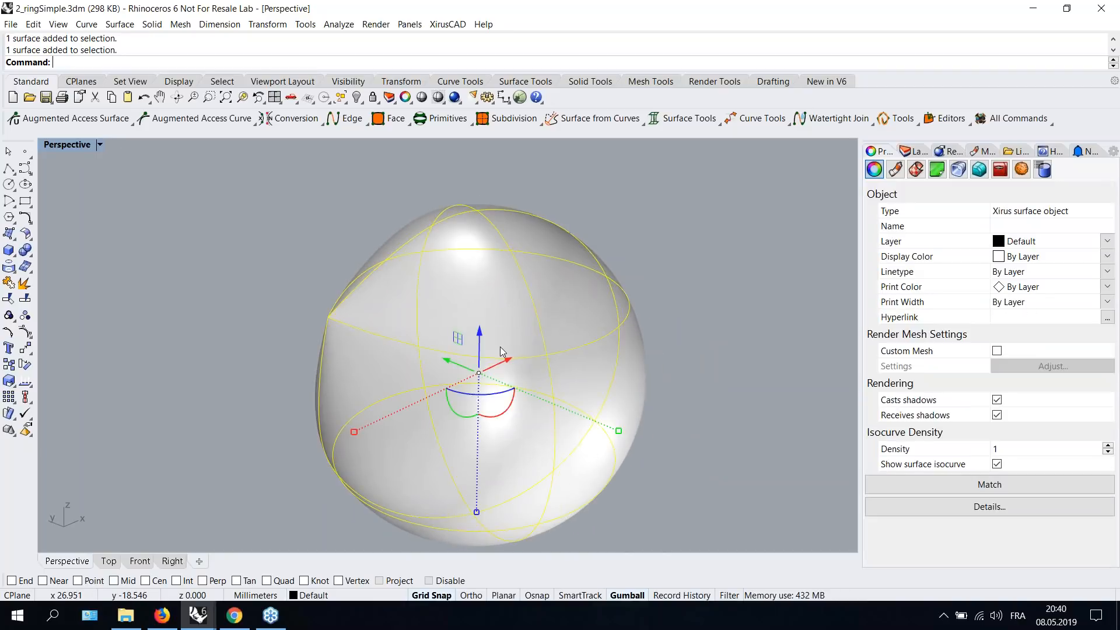
{"action": "left_click", "coordinate": [96, 120]}
{"action": "left_click", "coordinate": [86, 145]}
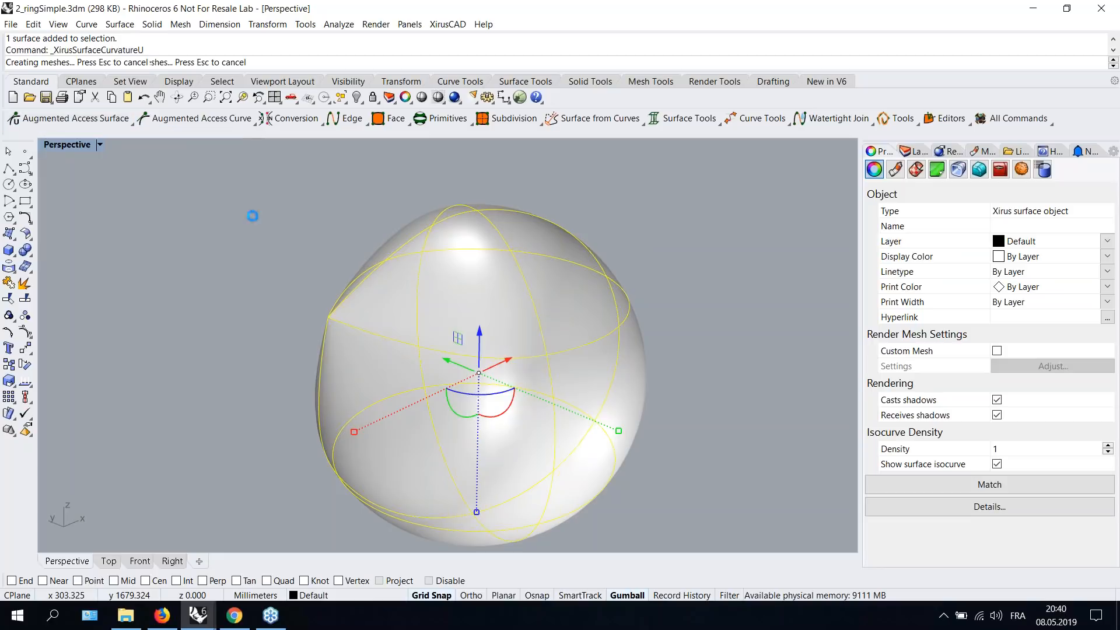
{"action": "left_click", "coordinate": [547, 356]}
{"action": "right_click_drag", "start_coordinate": [667, 395], "coordinate": [733, 380]}
- Switch the viewport to wireframe display and zoom in on the selected surface point
{"action": "left_click", "coordinate": [99, 145]}
{"action": "left_click", "coordinate": [76, 178]}
{"action": "scroll", "coordinate": [657, 267], "scroll_direction": "down", "scroll_amount": 2}
{"action": "scroll", "coordinate": [657, 271], "scroll_direction": "up", "scroll_amount": 5}
{"action": "right_click_drag", "start_coordinate": [793, 292], "coordinate": [602, 286]}
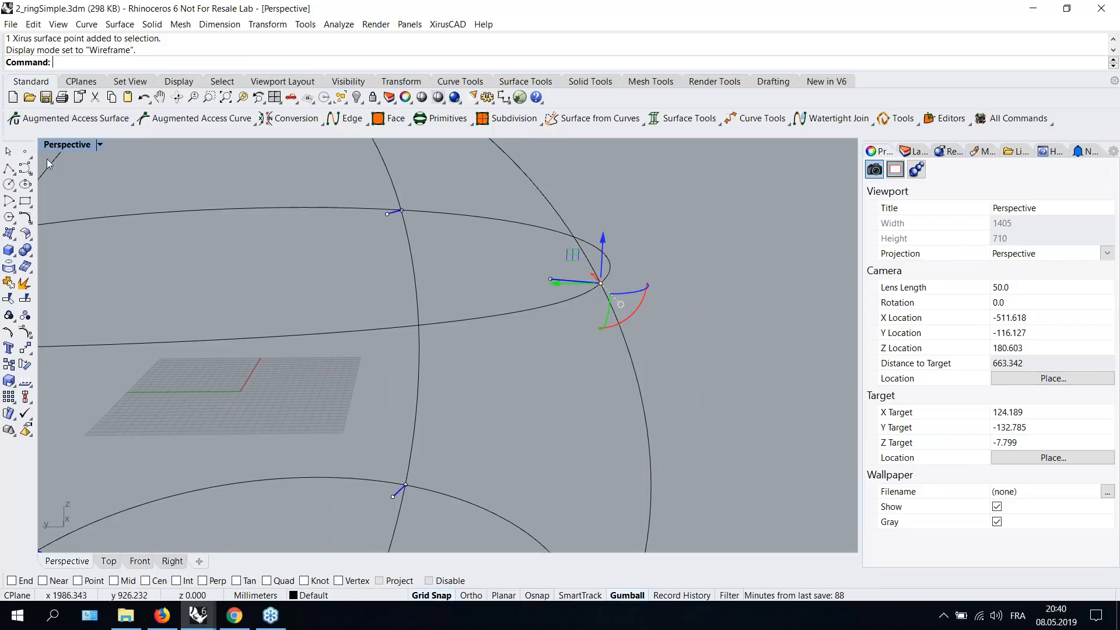
- Show the tangent planes at the sphere's surface points
{"action": "left_click", "coordinate": [74, 126]}
{"action": "left_click", "coordinate": [64, 142]}
{"action": "left_click", "coordinate": [538, 308]}
{"action": "scroll", "coordinate": [652, 307], "scroll_direction": "down", "scroll_amount": 2}
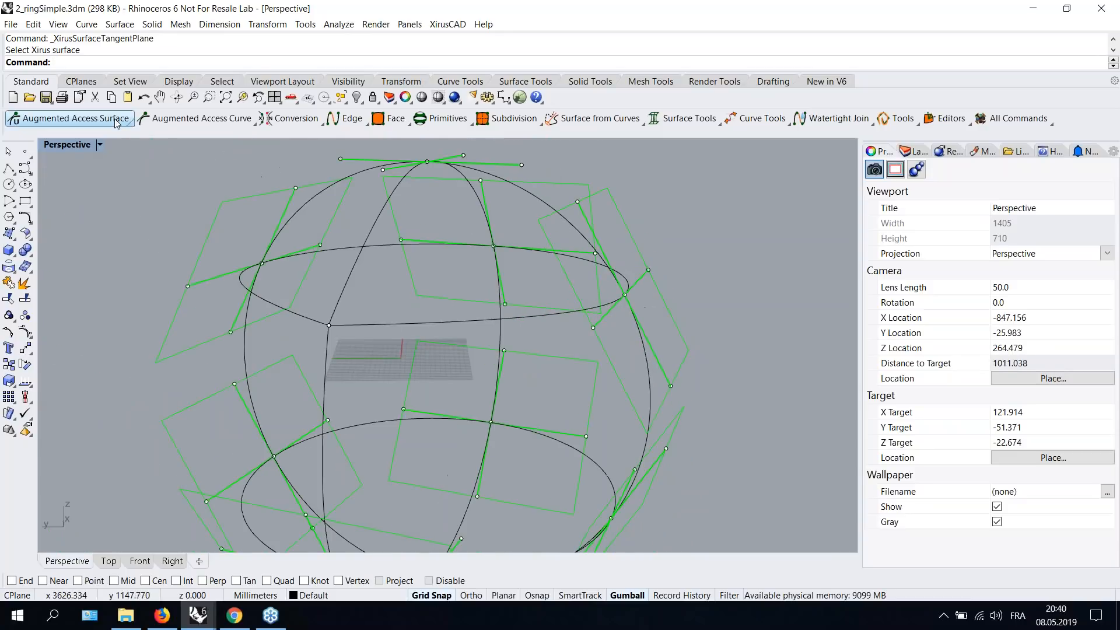
- Show V curvature handles at the sphere's surface points
{"action": "left_click", "coordinate": [100, 146]}
{"action": "left_click", "coordinate": [70, 195]}
{"action": "left_click", "coordinate": [100, 145]}
{"action": "left_click", "coordinate": [61, 180]}
{"action": "left_click", "coordinate": [132, 124]}
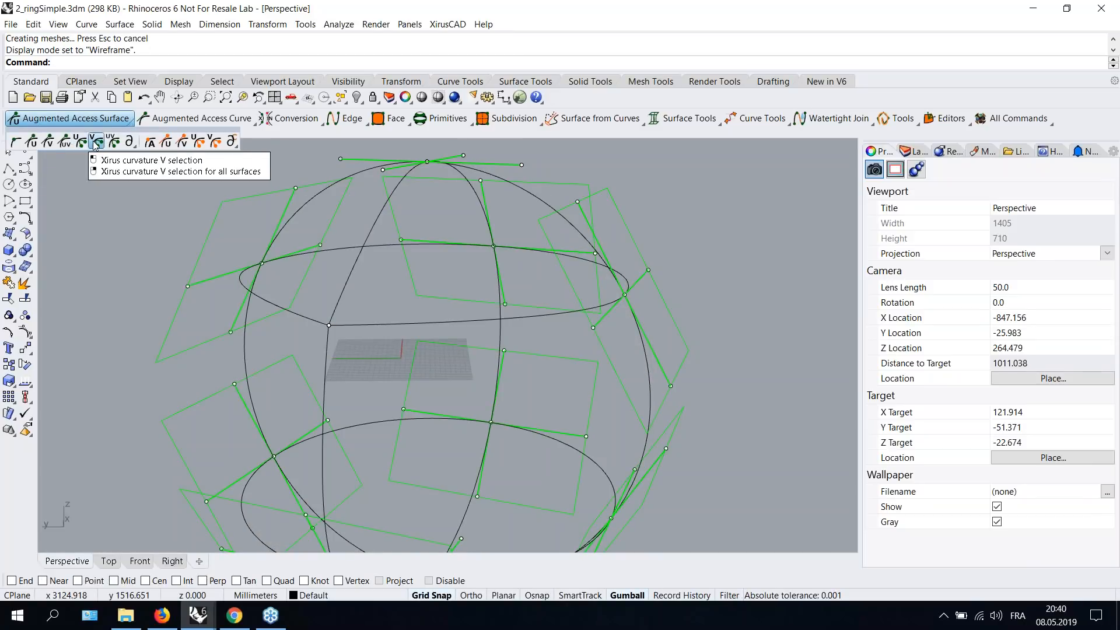
{"action": "left_click", "coordinate": [95, 144]}
{"action": "left_click", "coordinate": [564, 310]}
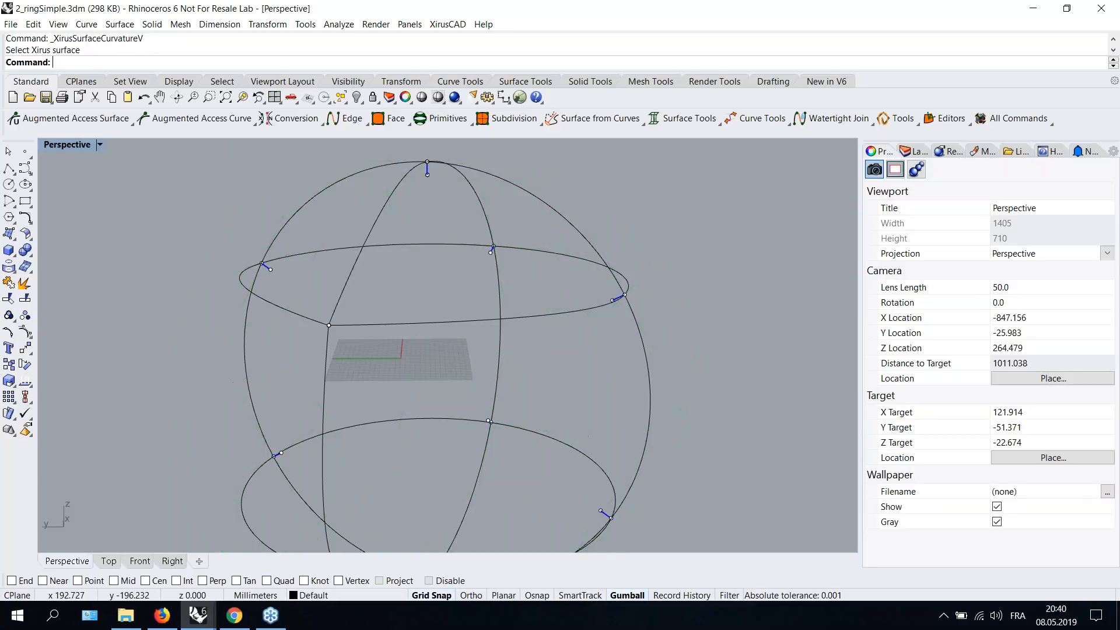
- Drag a V curvature handle near the sphere's equator about 77 mm to reshape the surface
{"action": "scroll", "coordinate": [614, 300], "scroll_direction": "up", "scroll_amount": 3}
{"action": "scroll", "coordinate": [616, 300], "scroll_direction": "up", "scroll_amount": 6}
{"action": "scroll", "coordinate": [622, 300], "scroll_direction": "down", "scroll_amount": 6}
{"action": "right_click_drag", "start_coordinate": [694, 254], "coordinate": [570, 311], "text": "shift"}
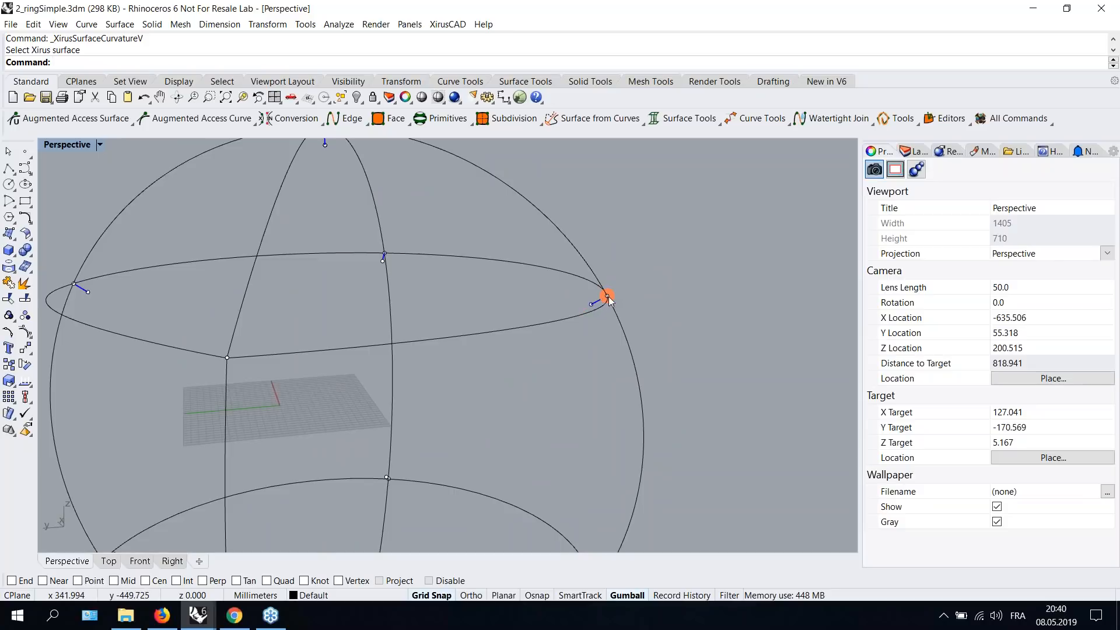
{"action": "scroll", "coordinate": [607, 299], "scroll_direction": "up", "scroll_amount": 3}
{"action": "scroll", "coordinate": [588, 311], "scroll_direction": "up", "scroll_amount": 2}
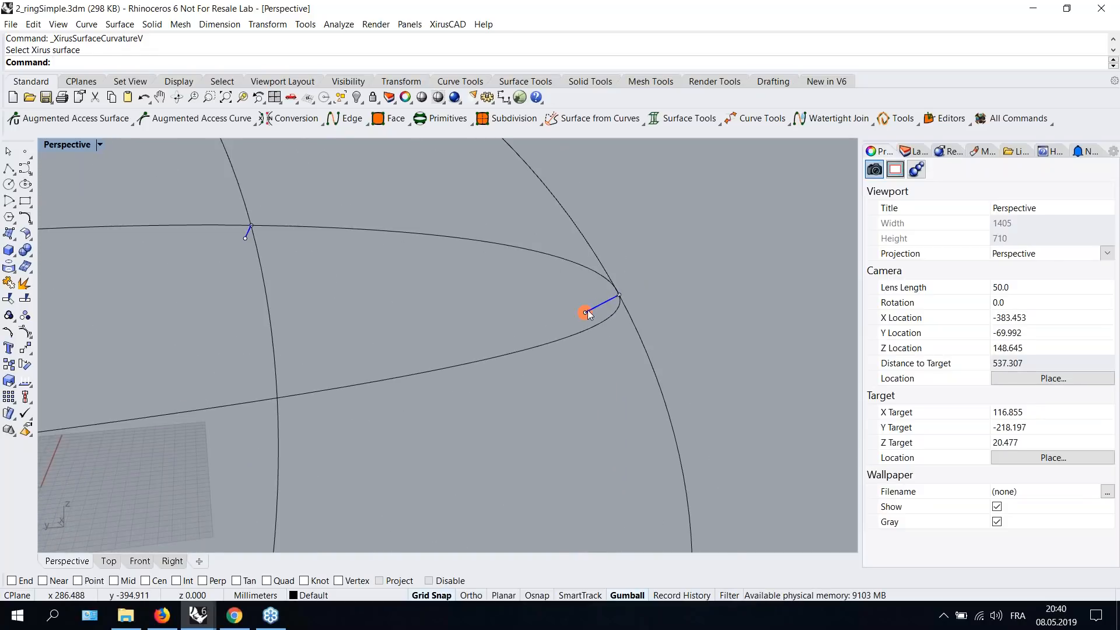
{"action": "left_click", "coordinate": [585, 312]}
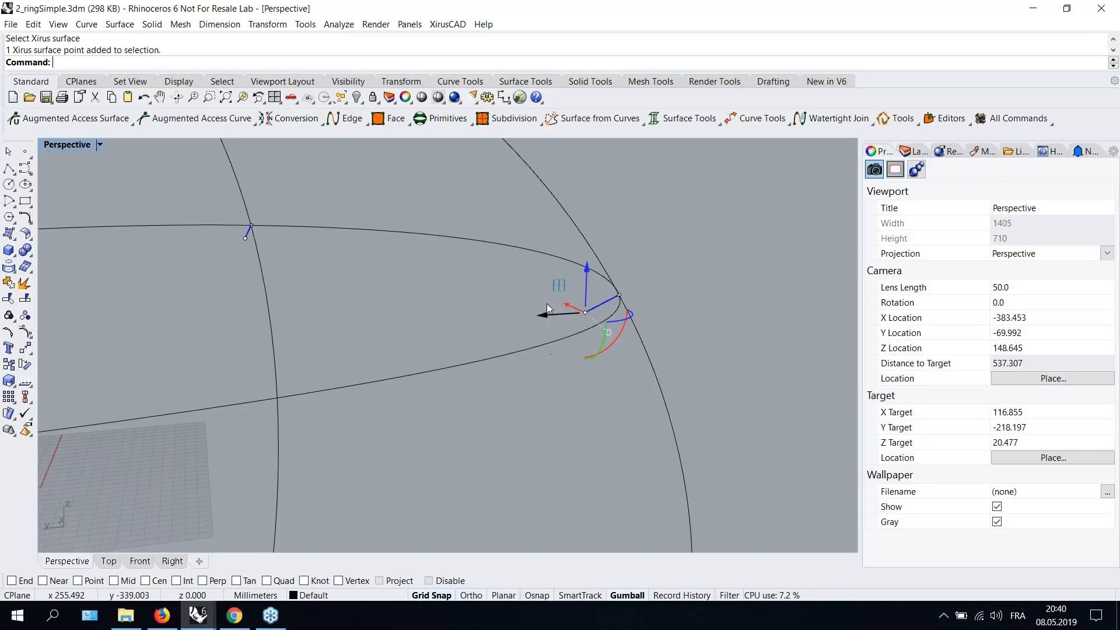
{"action": "left_click_drag", "start_coordinate": [558, 286], "coordinate": [305, 352]}
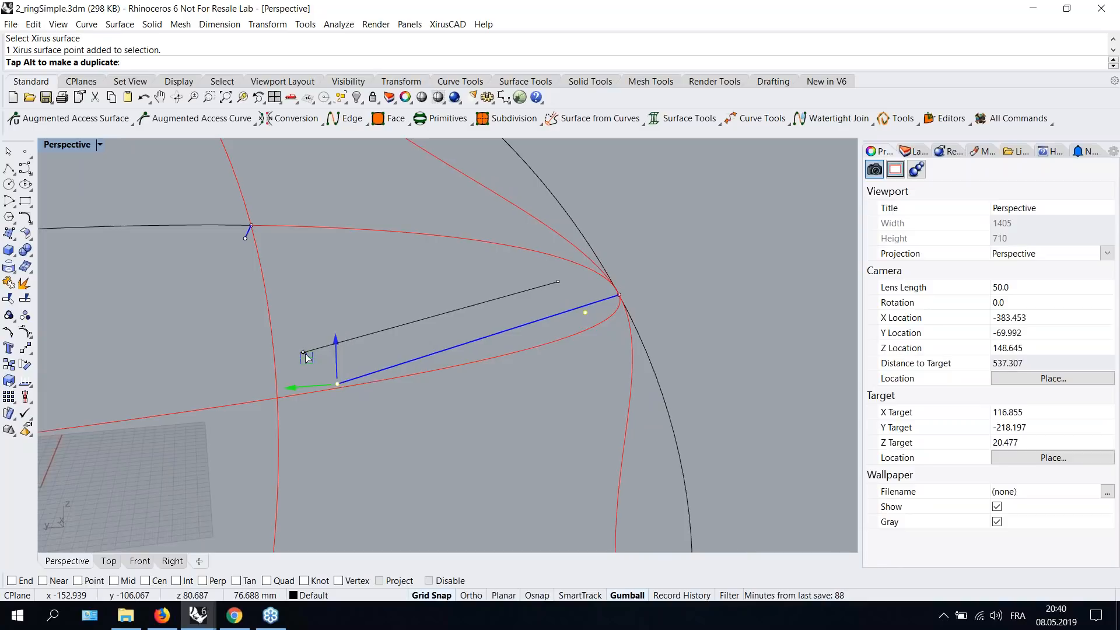
- Switch the viewport back to shaded display and view the reshaped sphere
{"action": "left_click", "coordinate": [99, 144]}
{"action": "left_click", "coordinate": [67, 192]}
{"action": "right_click_drag", "start_coordinate": [641, 300], "coordinate": [596, 291]}
{"action": "scroll", "coordinate": [418, 338], "scroll_direction": "up", "scroll_amount": 6}
{"action": "scroll", "coordinate": [421, 341], "scroll_direction": "down", "scroll_amount": 12}
{"action": "right_click_drag", "start_coordinate": [618, 286], "coordinate": [582, 275]}
{"action": "scroll", "coordinate": [402, 259], "scroll_direction": "down", "scroll_amount": 4}
{"action": "left_click", "coordinate": [520, 302]}
{"action": "scroll", "coordinate": [359, 281], "scroll_direction": "up", "scroll_amount": 2}
{"action": "scroll", "coordinate": [359, 280], "scroll_direction": "up", "scroll_amount": 2}
{"action": "scroll", "coordinate": [359, 279], "scroll_direction": "down", "scroll_amount": 4}
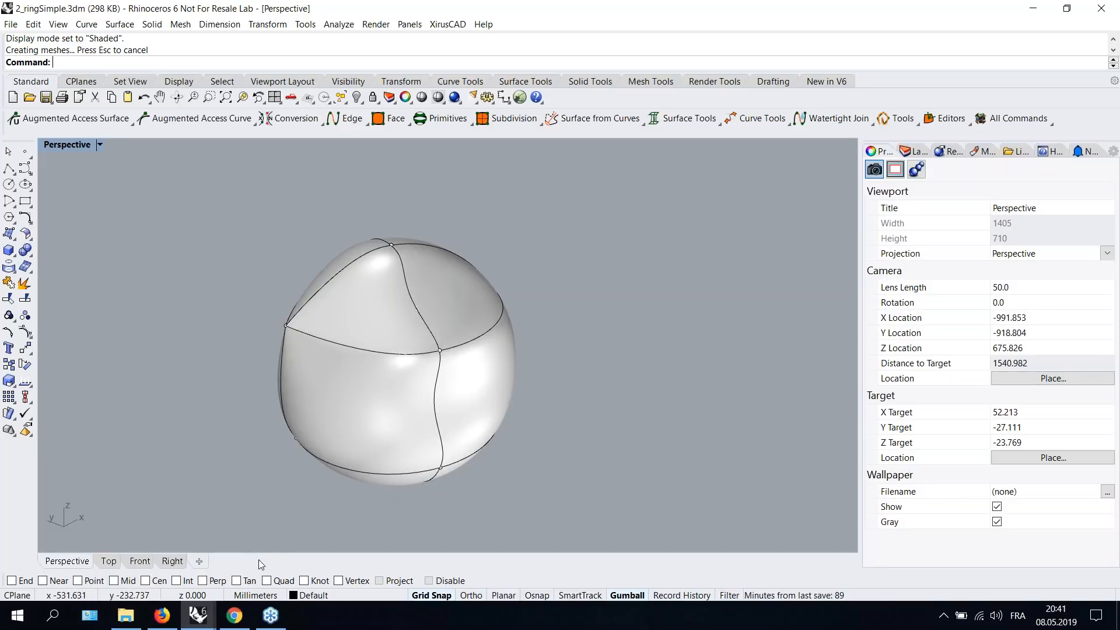
- Switch to the browser, open the Mirrakoi website from the XirusCAD Discourse tab, and scroll through its homepage
{"action": "left_click", "coordinate": [234, 617]}
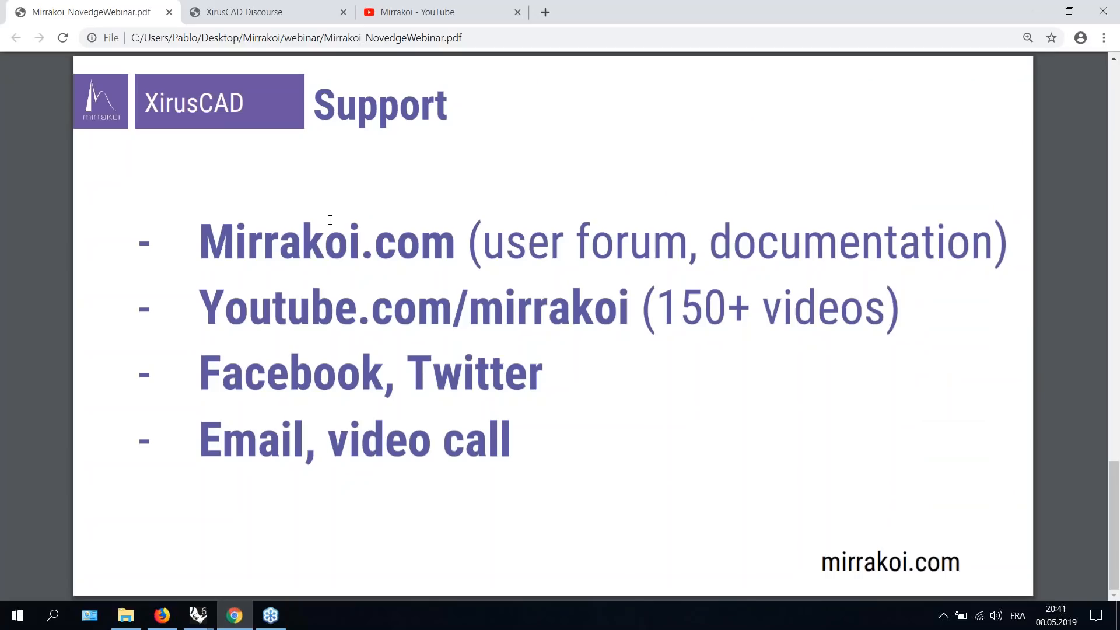
{"action": "left_click", "coordinate": [241, 18]}
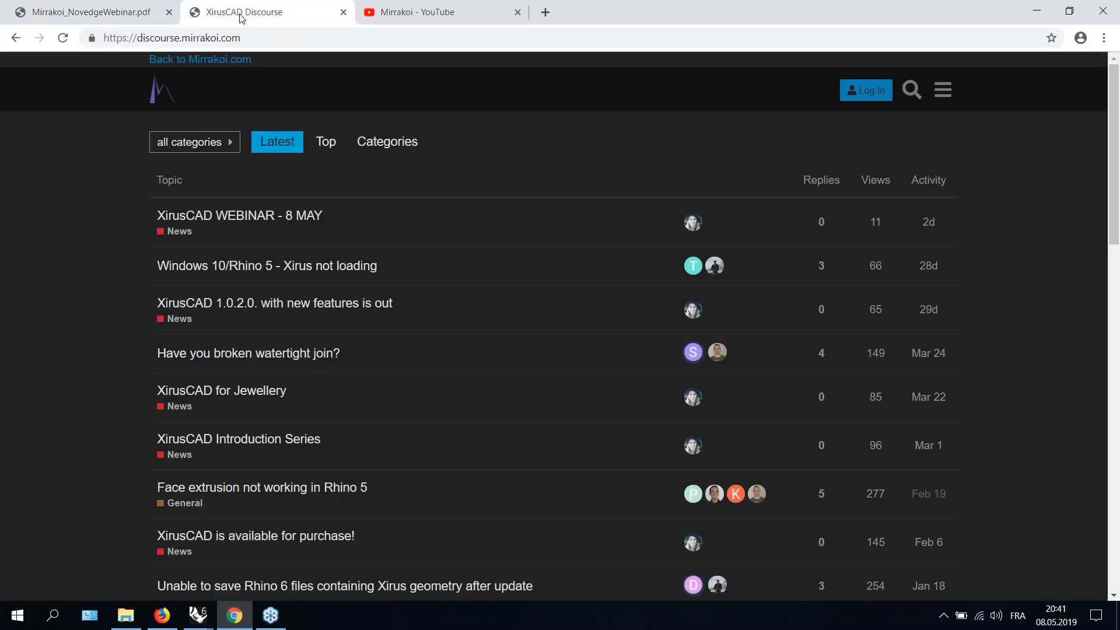
{"action": "left_click", "coordinate": [198, 62]}
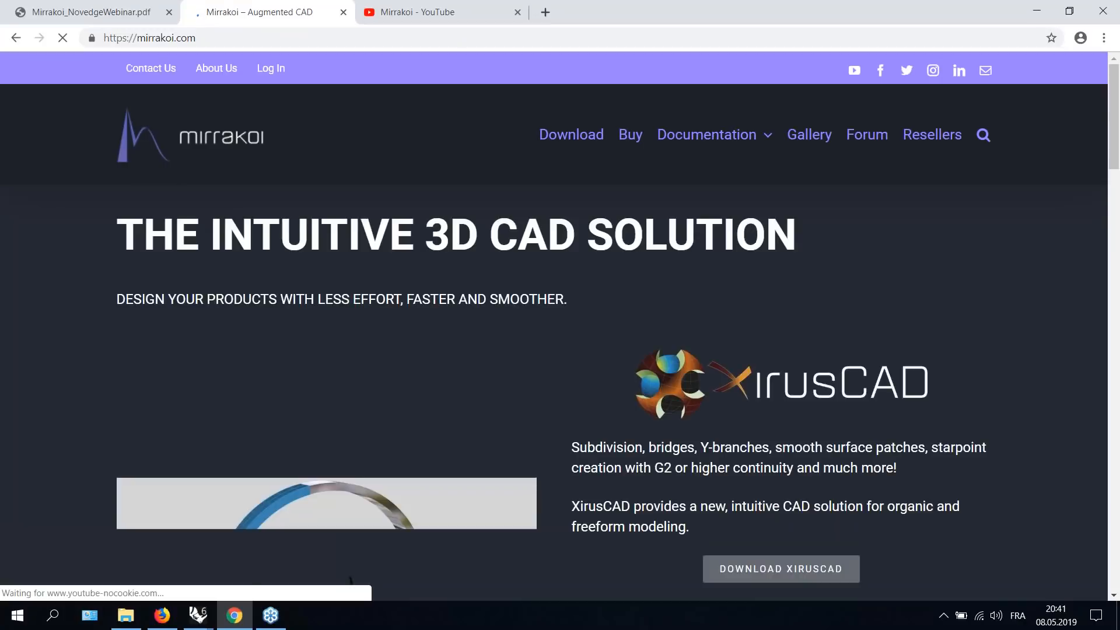
{"action": "scroll", "coordinate": [653, 302], "scroll_direction": "down", "scroll_amount": 3}
{"action": "scroll", "coordinate": [682, 305], "scroll_direction": "down", "scroll_amount": 2}
{"action": "scroll", "coordinate": [641, 262], "scroll_direction": "up", "scroll_amount": 5}
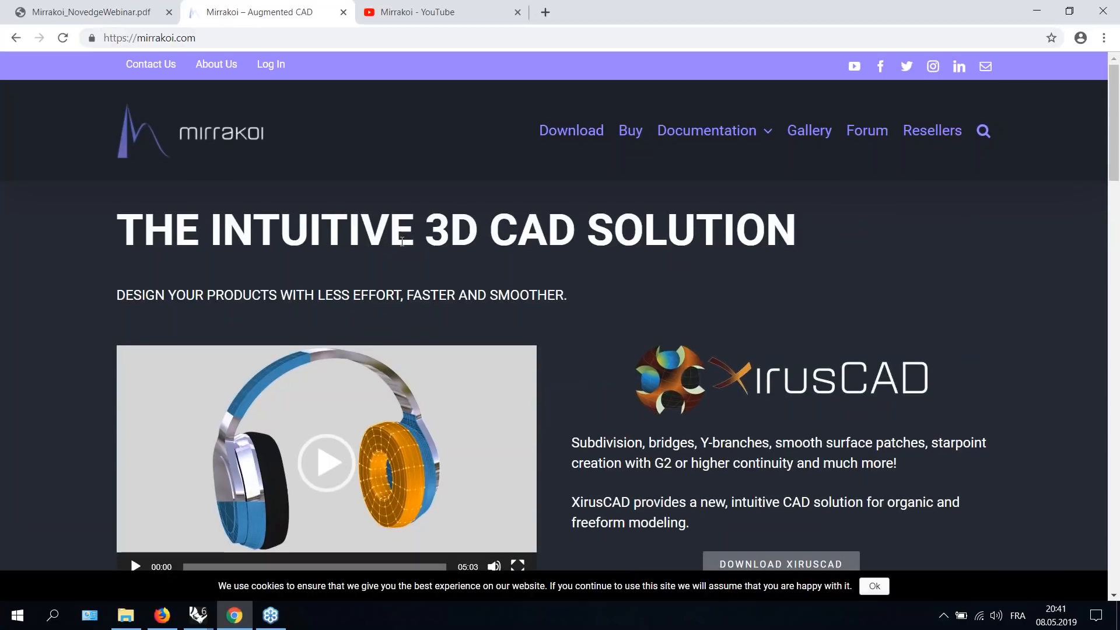
{"action": "scroll", "coordinate": [743, 450], "scroll_direction": "down", "scroll_amount": 6}
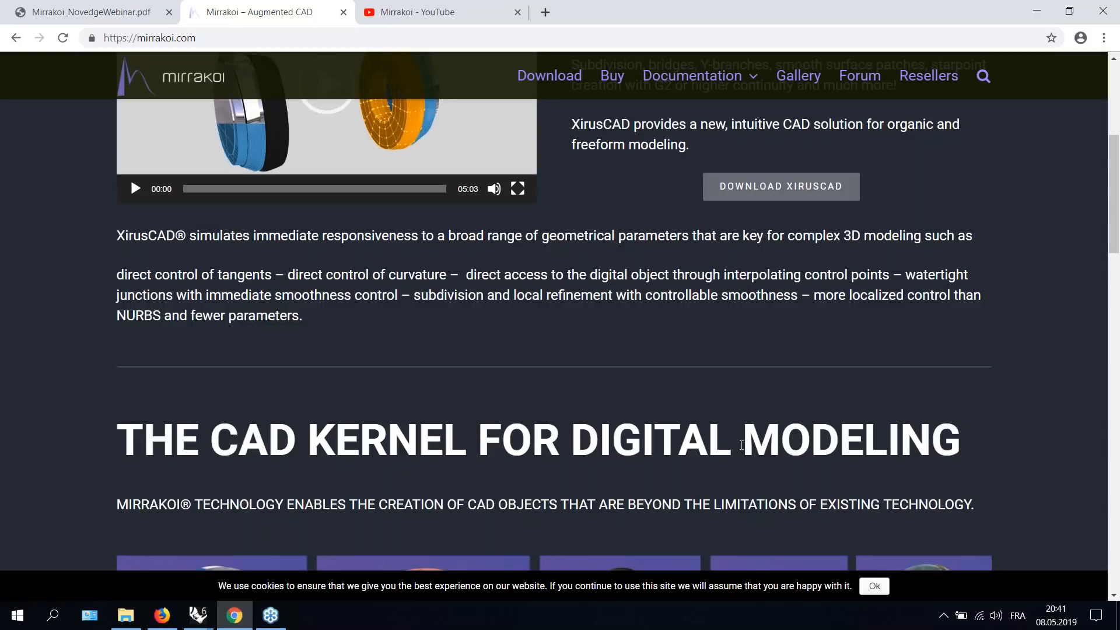
{"action": "scroll", "coordinate": [733, 516], "scroll_direction": "down", "scroll_amount": 10}
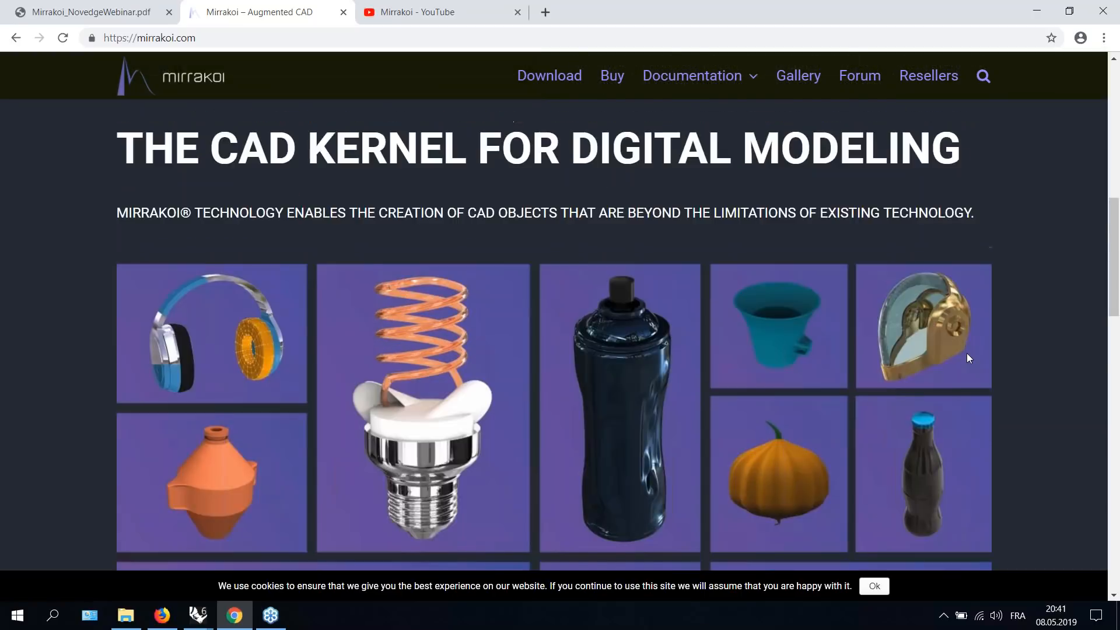
- Scroll through the Mirrakoi homepage's showcase and XirusCAD introduction section
{"action": "scroll", "coordinate": [971, 355], "scroll_direction": "down", "scroll_amount": 7}
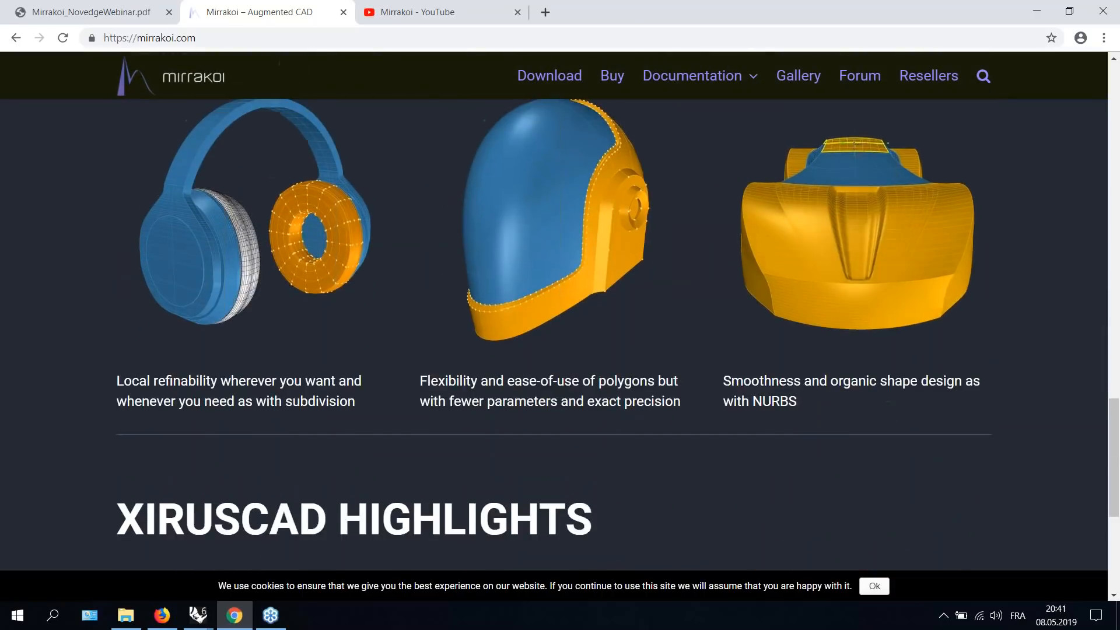
{"action": "scroll", "coordinate": [973, 357], "scroll_direction": "up", "scroll_amount": 6}
{"action": "scroll", "coordinate": [977, 363], "scroll_direction": "up", "scroll_amount": 15}
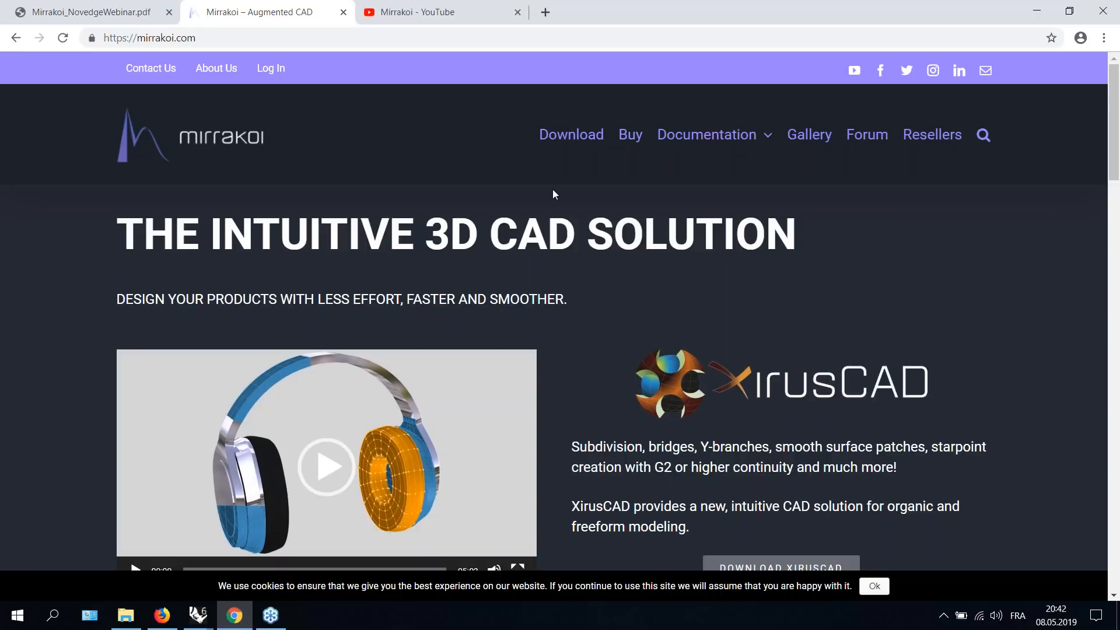
{"action": "scroll", "coordinate": [606, 204], "scroll_direction": "down", "scroll_amount": 3}
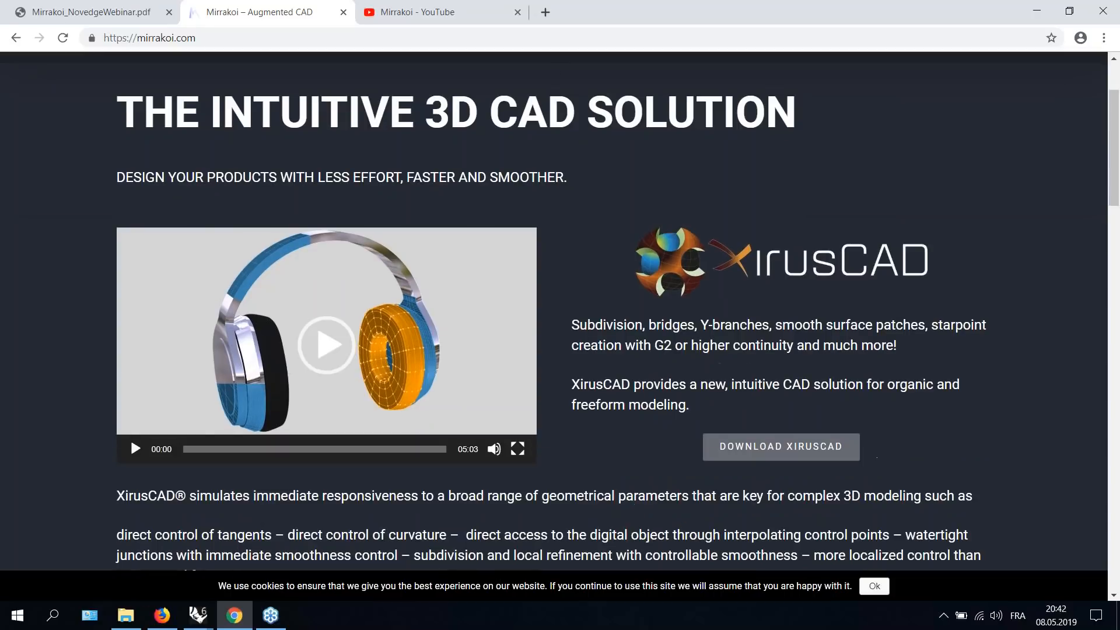
{"action": "scroll", "coordinate": [930, 252], "scroll_direction": "up", "scroll_amount": 3}
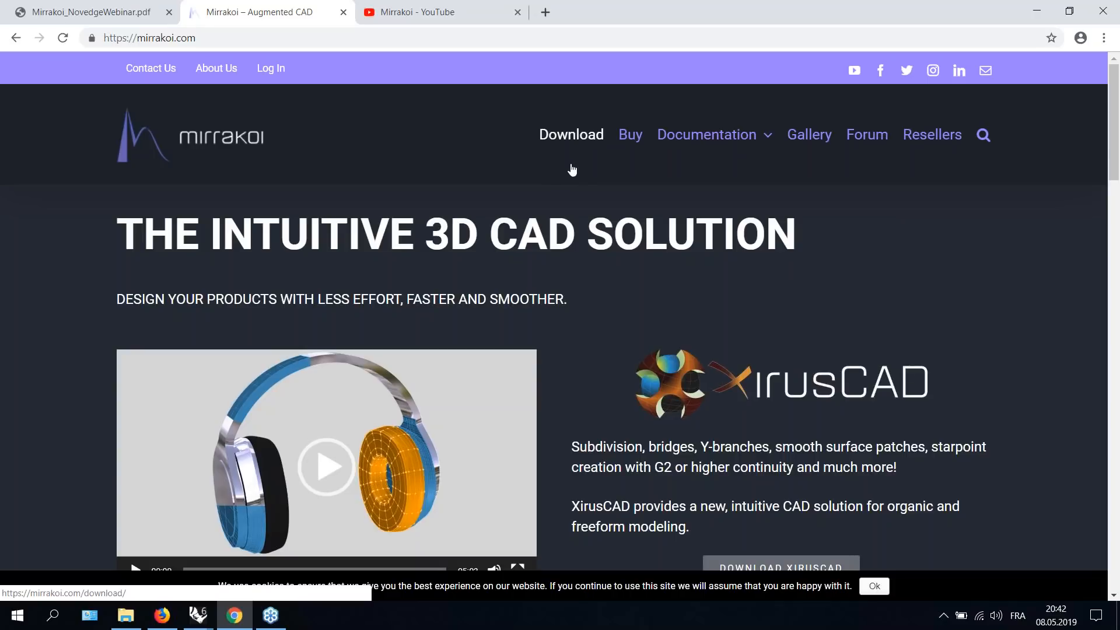
- Open the Download page and review its XirusCAD download, trial and purchase options
{"action": "left_click", "coordinate": [570, 135]}
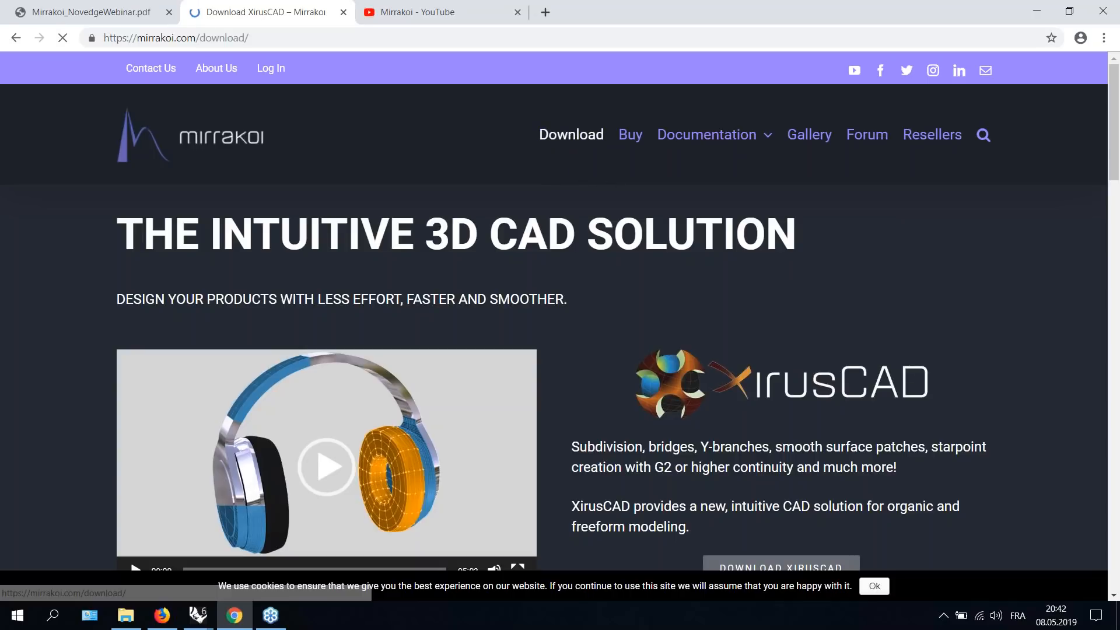
{"action": "scroll", "coordinate": [693, 282], "scroll_direction": "down", "scroll_amount": 6}
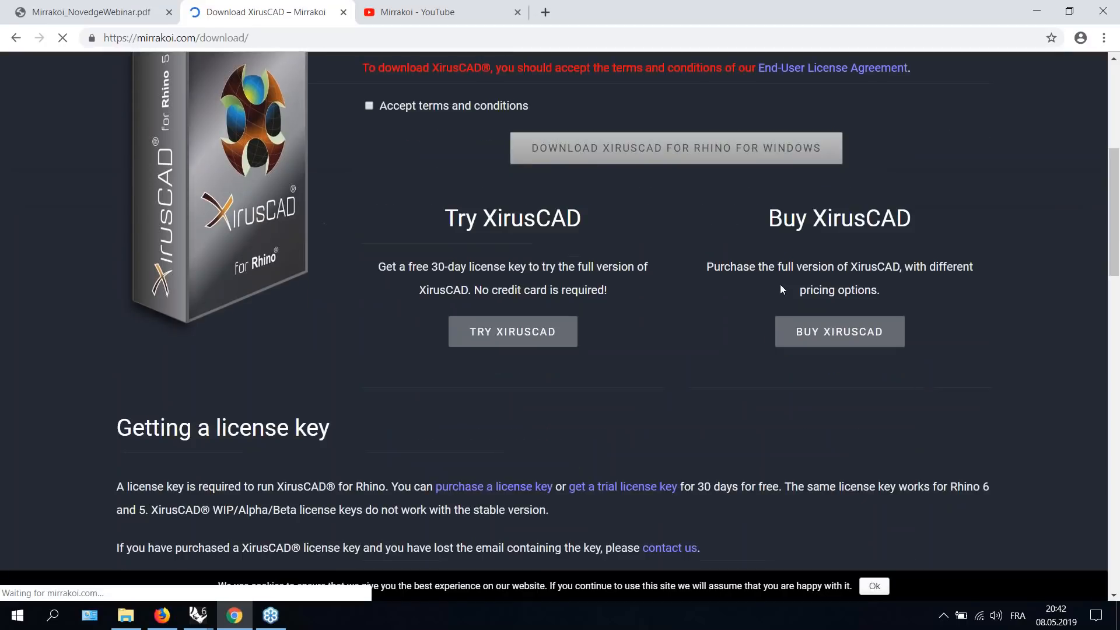
{"action": "scroll", "coordinate": [575, 149], "scroll_direction": "up", "scroll_amount": 3}
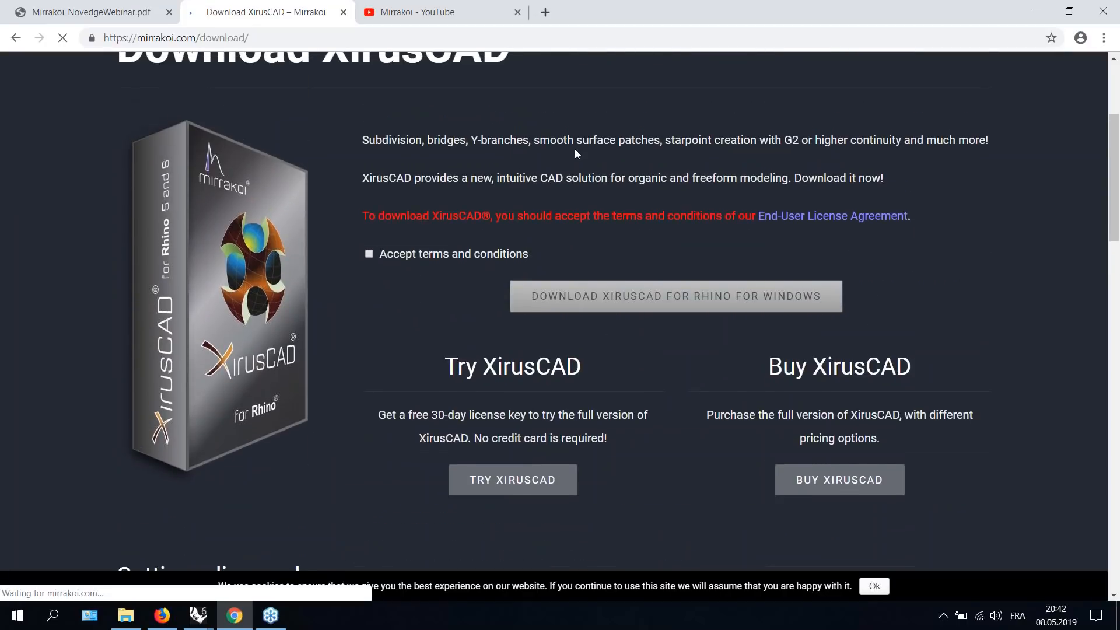
{"action": "scroll", "coordinate": [575, 148], "scroll_direction": "up", "scroll_amount": 4}
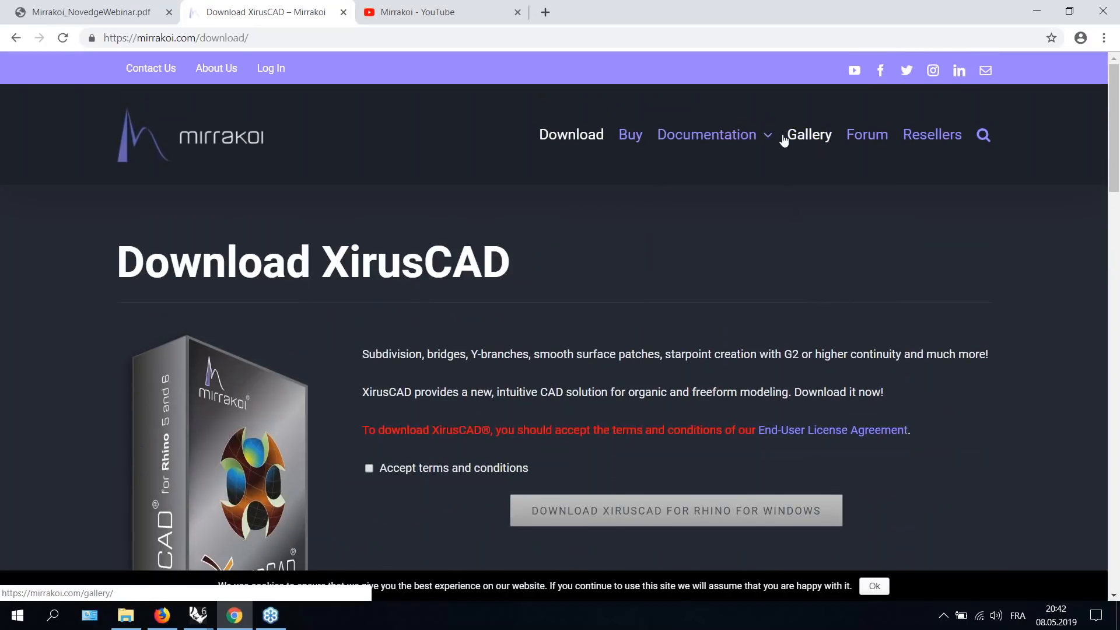
- Open the XirusCAD command documentation and scroll through its alphabetical command index
{"action": "left_click", "coordinate": [721, 138]}
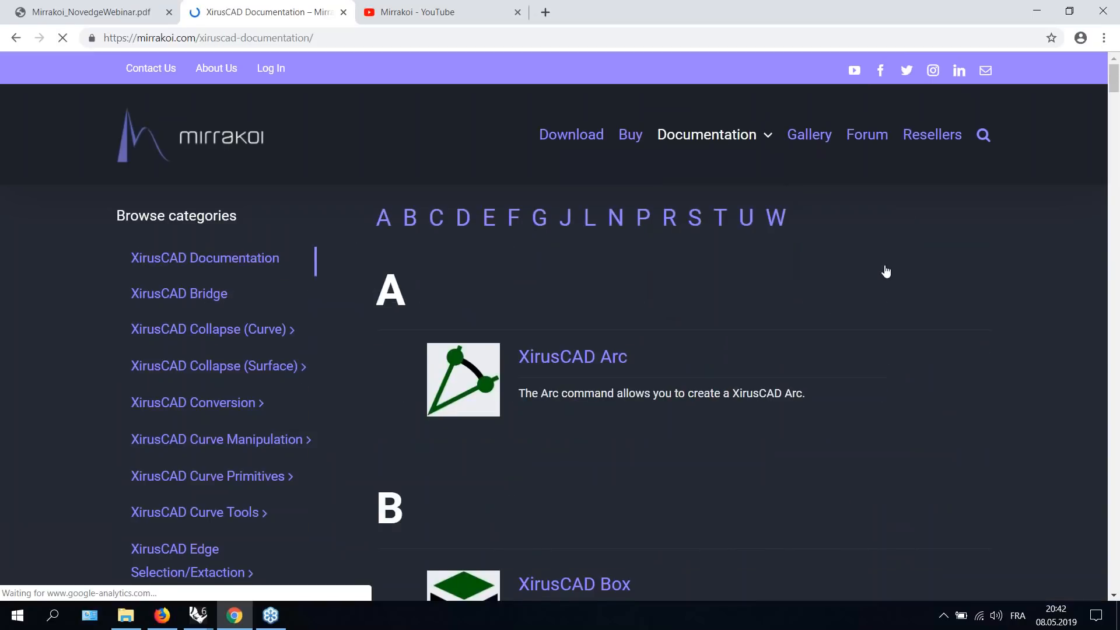
{"action": "scroll", "coordinate": [885, 270], "scroll_direction": "down", "scroll_amount": 5}
{"action": "scroll", "coordinate": [726, 291], "scroll_direction": "down", "scroll_amount": 10}
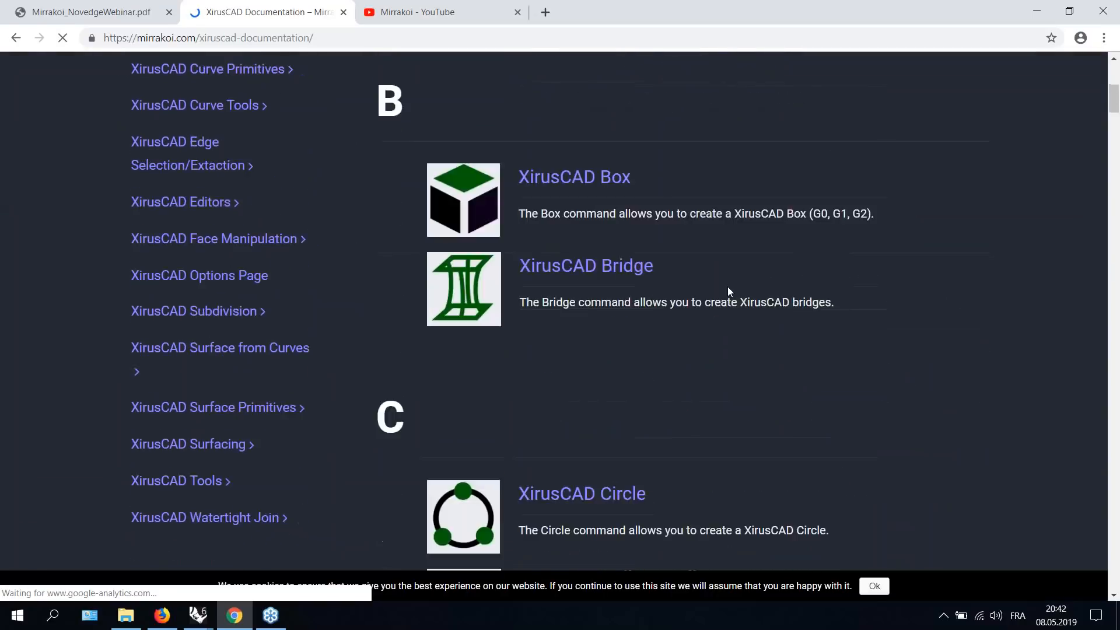
{"action": "scroll", "coordinate": [848, 270], "scroll_direction": "down", "scroll_amount": 20}
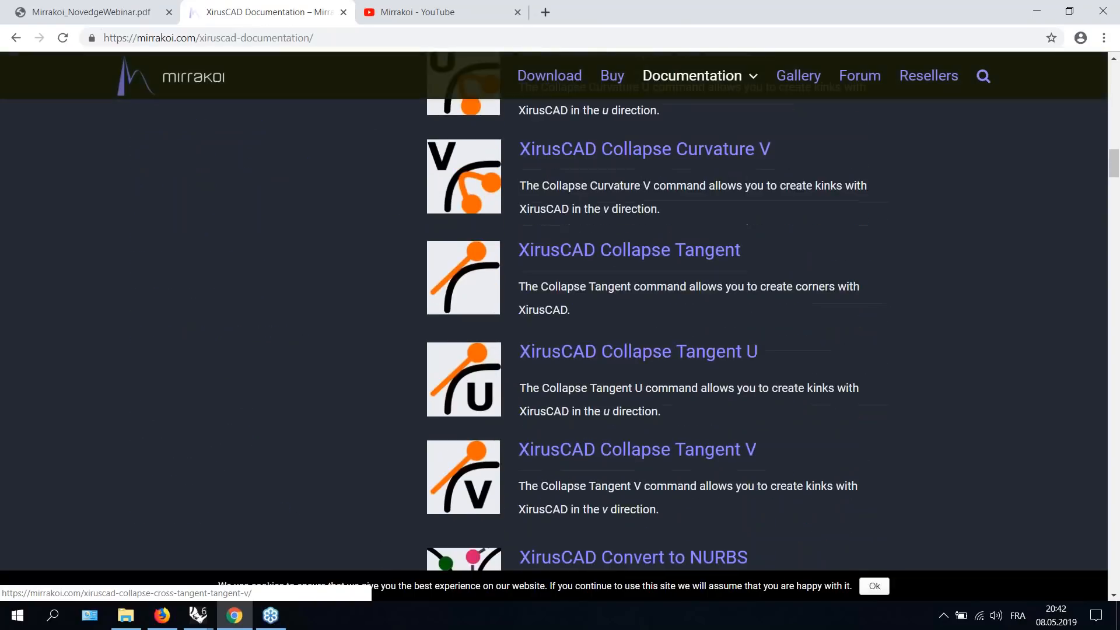
{"action": "scroll", "coordinate": [848, 277], "scroll_direction": "up", "scroll_amount": 20}
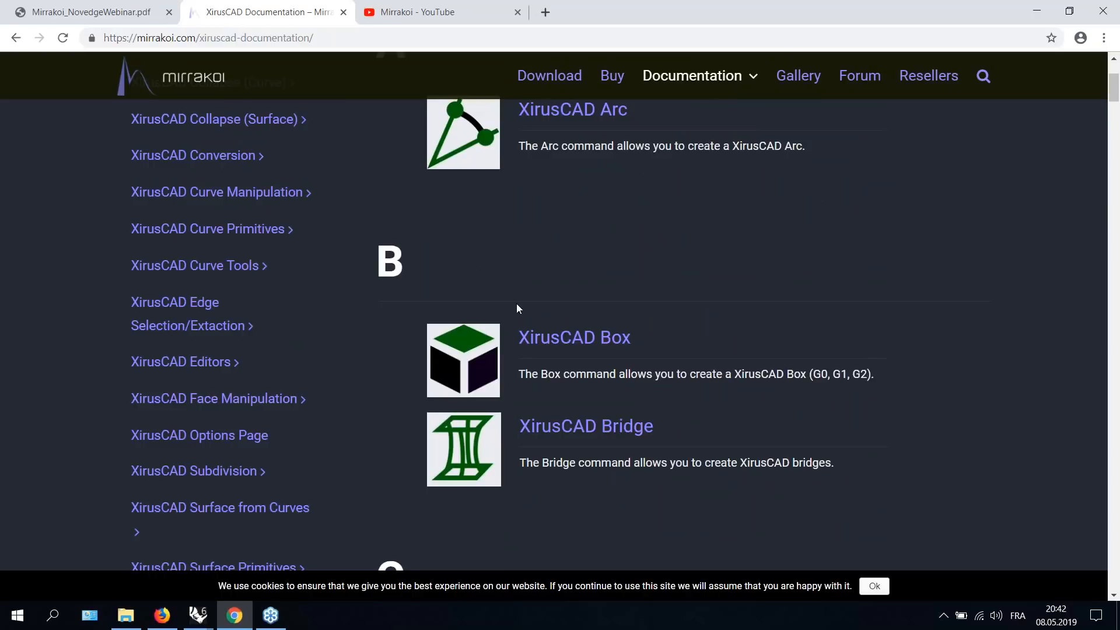
- Switch to Rhino to show the All Commands toolbar and XirusCAD menu, then return to the browser
{"action": "left_click", "coordinate": [198, 615]}
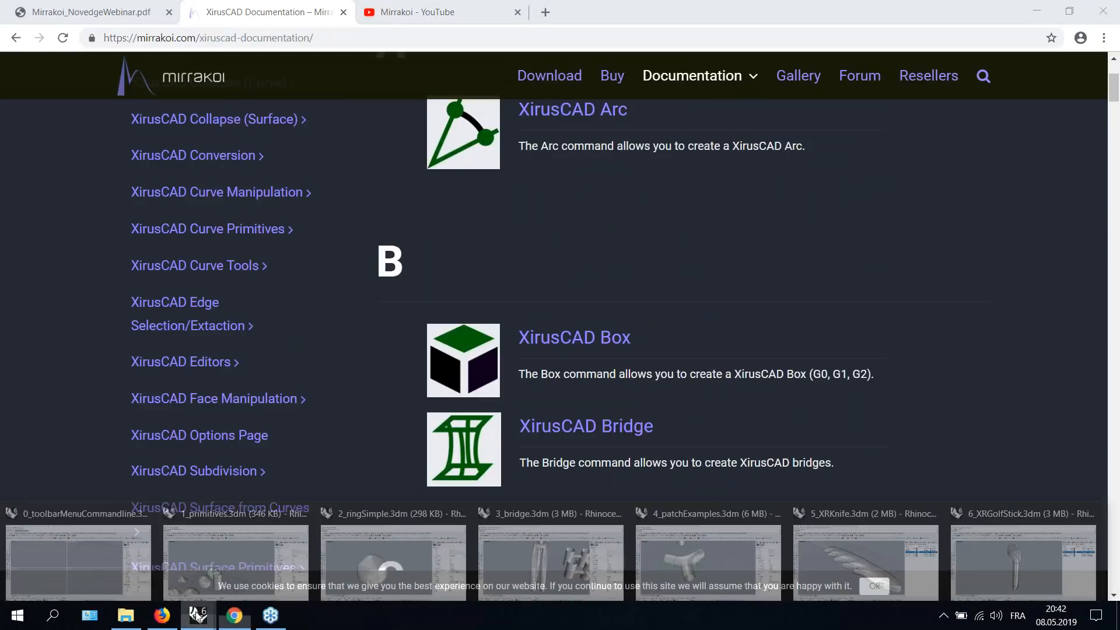
{"action": "left_click", "coordinate": [78, 560]}
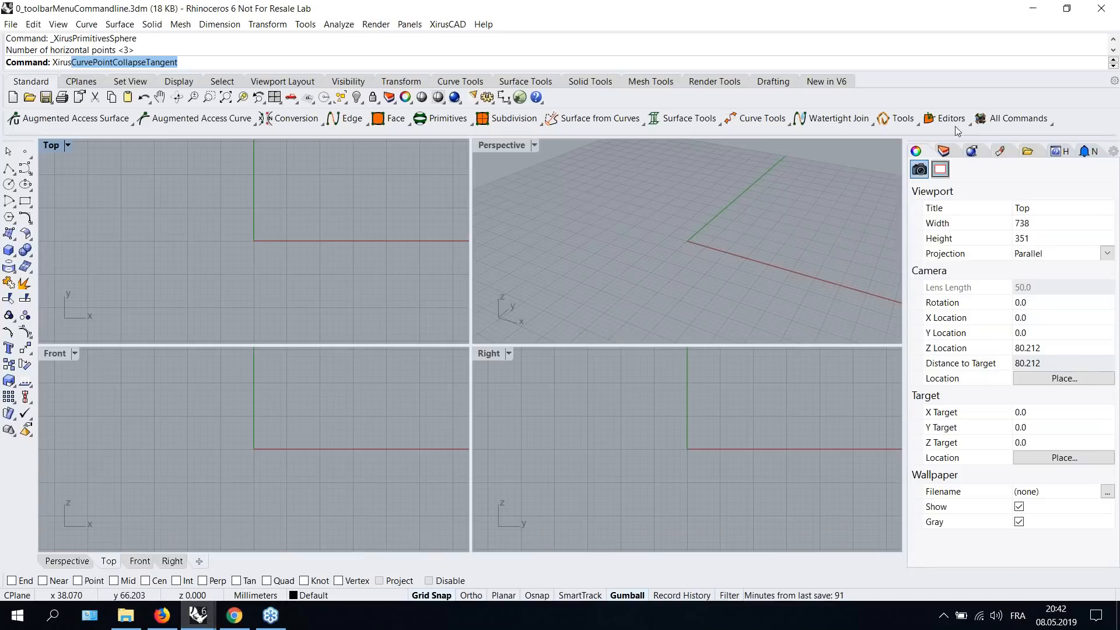
{"action": "left_click", "coordinate": [1048, 120]}
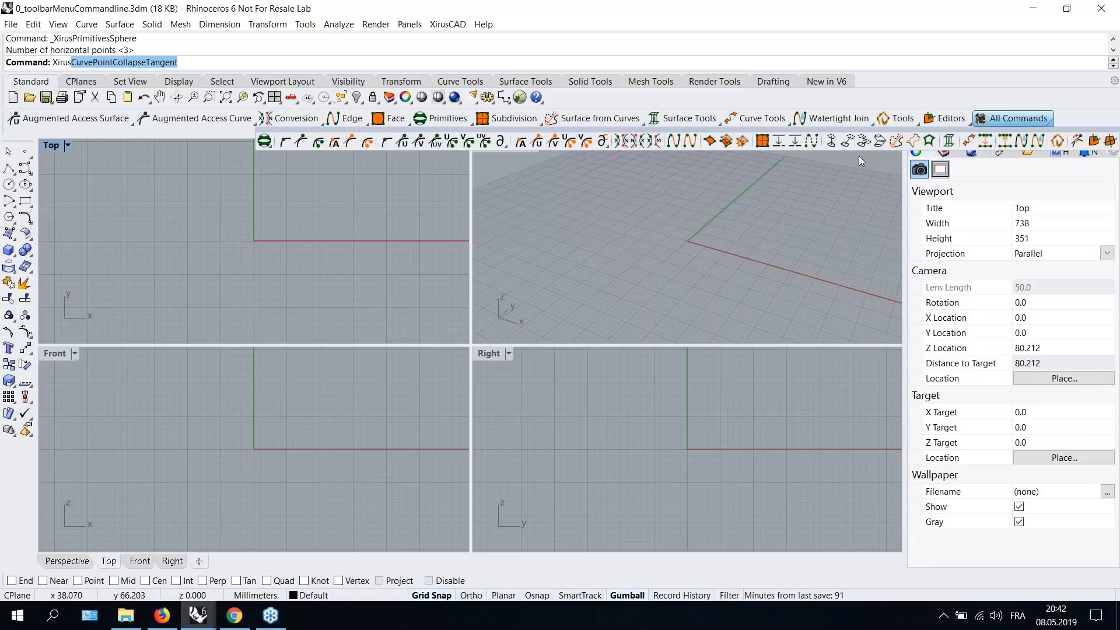
{"action": "left_click", "coordinate": [447, 23]}
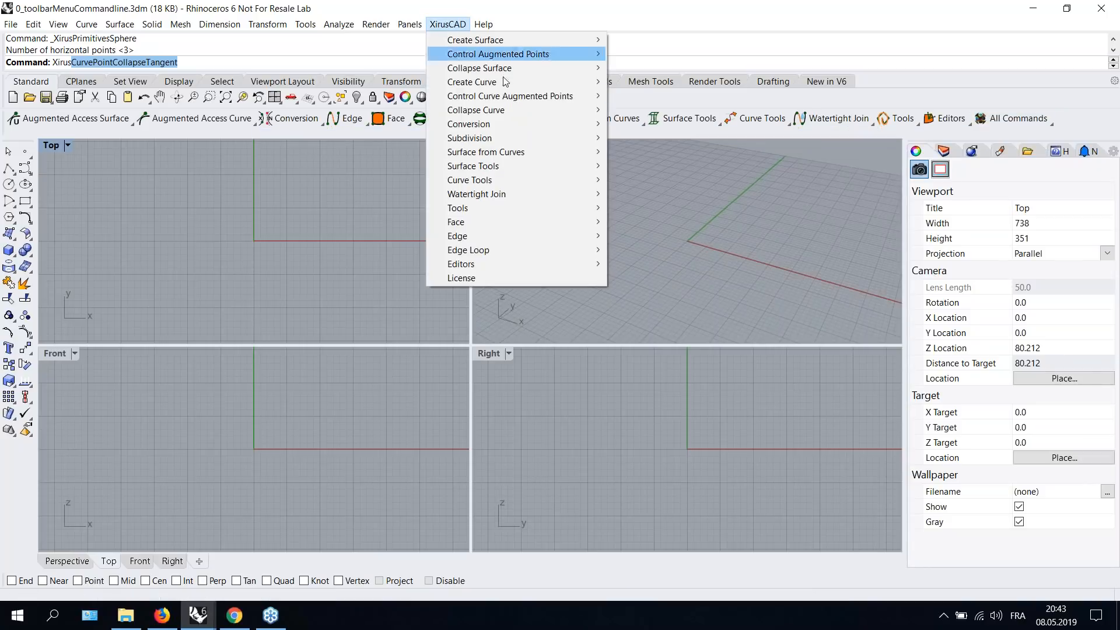
{"action": "left_click", "coordinate": [715, 211]}
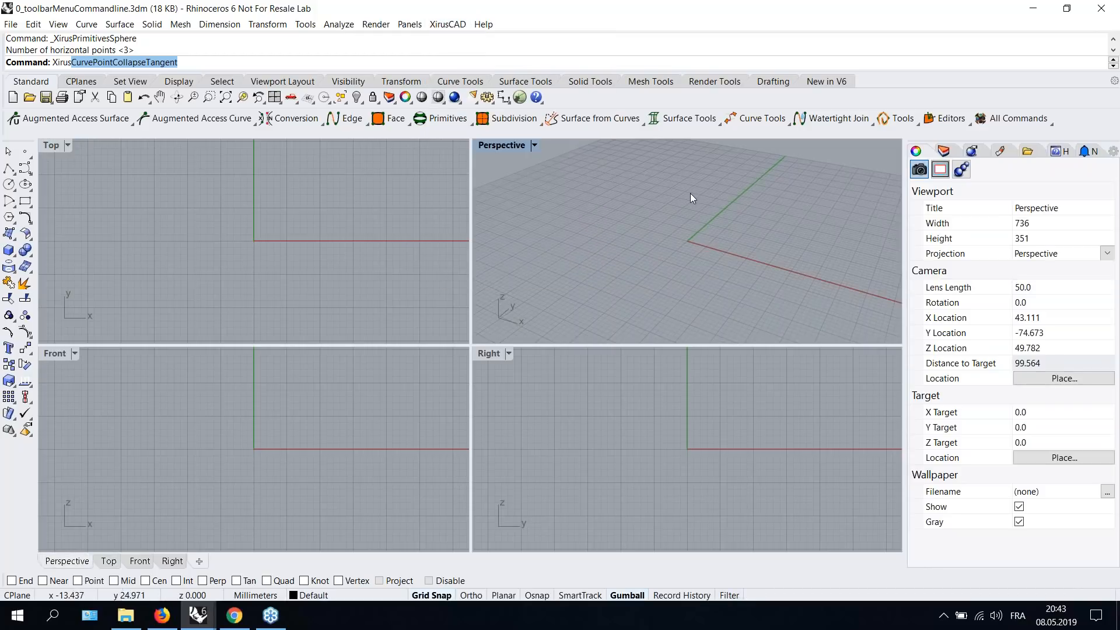
{"action": "key", "text": "alt+Tab"}
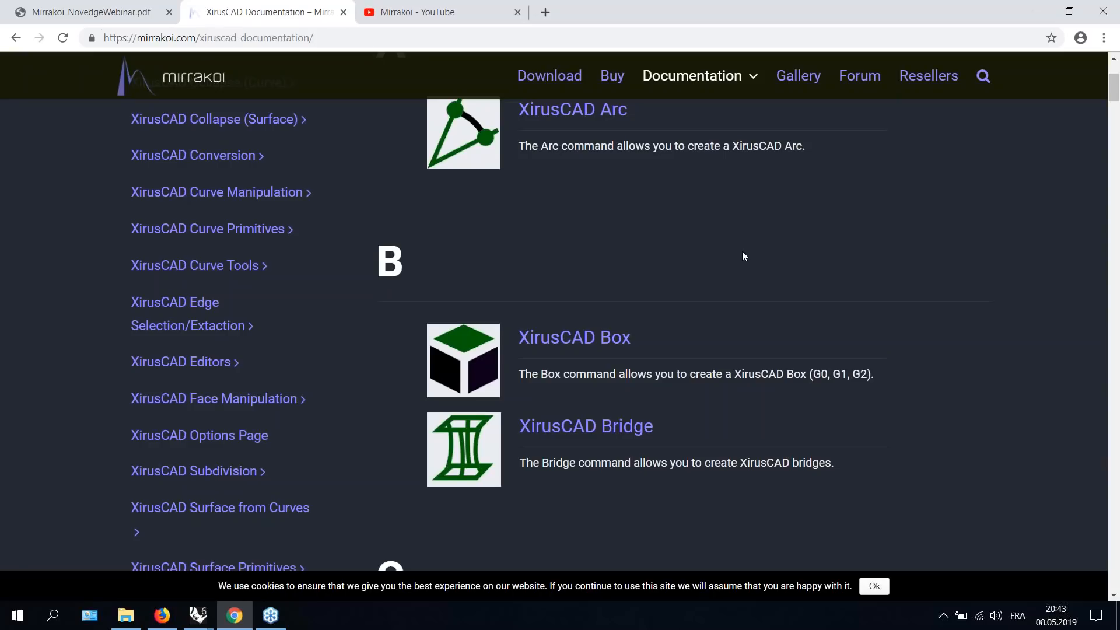
- Open the XirusCAD Technology page from Documentation and scroll through its feature highlights
{"action": "scroll", "coordinate": [742, 250], "scroll_direction": "down", "scroll_amount": 2}
{"action": "scroll", "coordinate": [742, 251], "scroll_direction": "up", "scroll_amount": 4}
{"action": "mouse_move", "coordinate": [697, 77]}
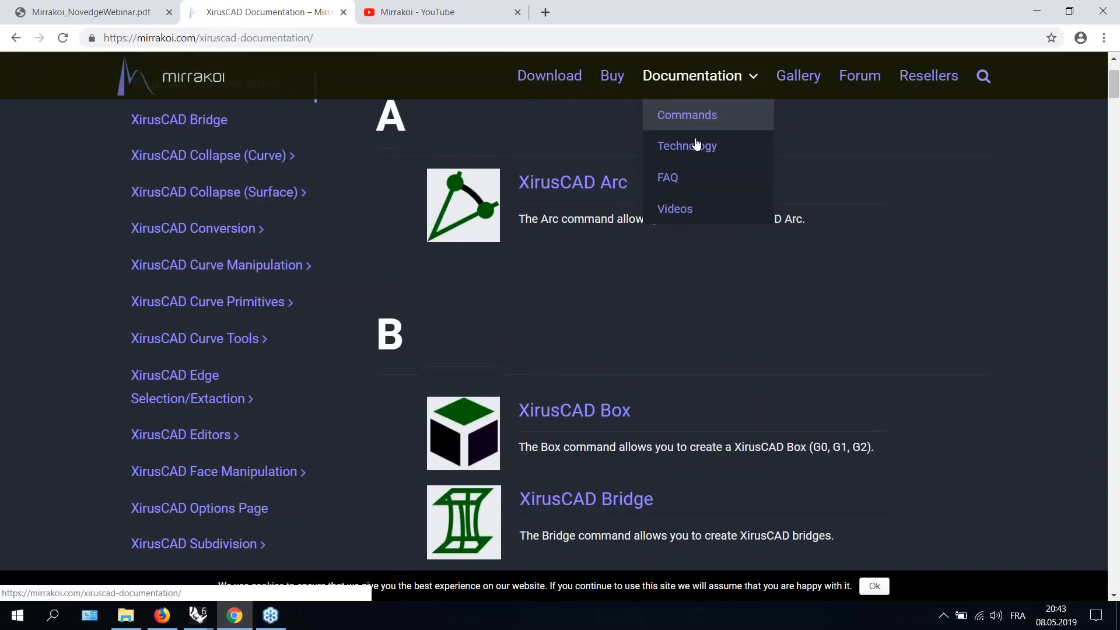
{"action": "left_click", "coordinate": [687, 148]}
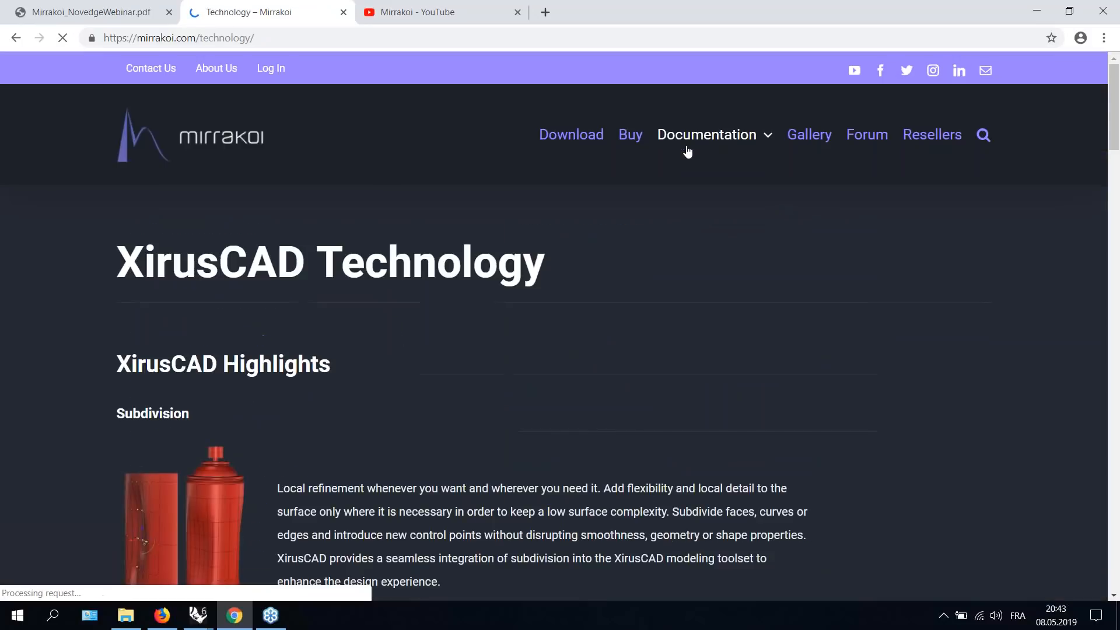
{"action": "scroll", "coordinate": [876, 286], "scroll_direction": "down", "scroll_amount": 5}
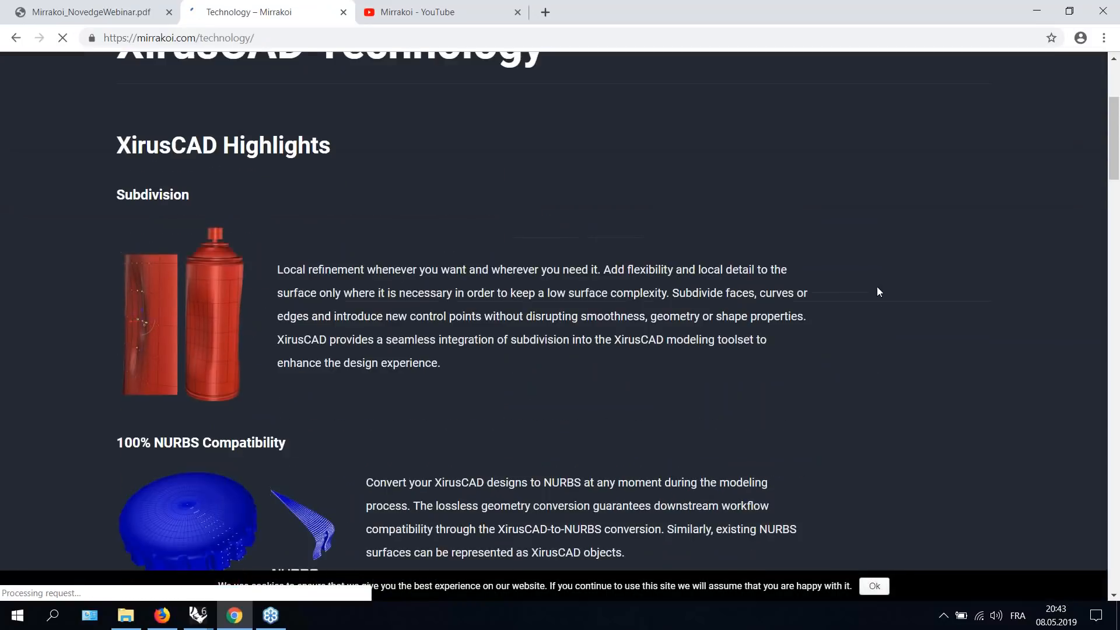
{"action": "scroll", "coordinate": [876, 292], "scroll_direction": "down", "scroll_amount": 5}
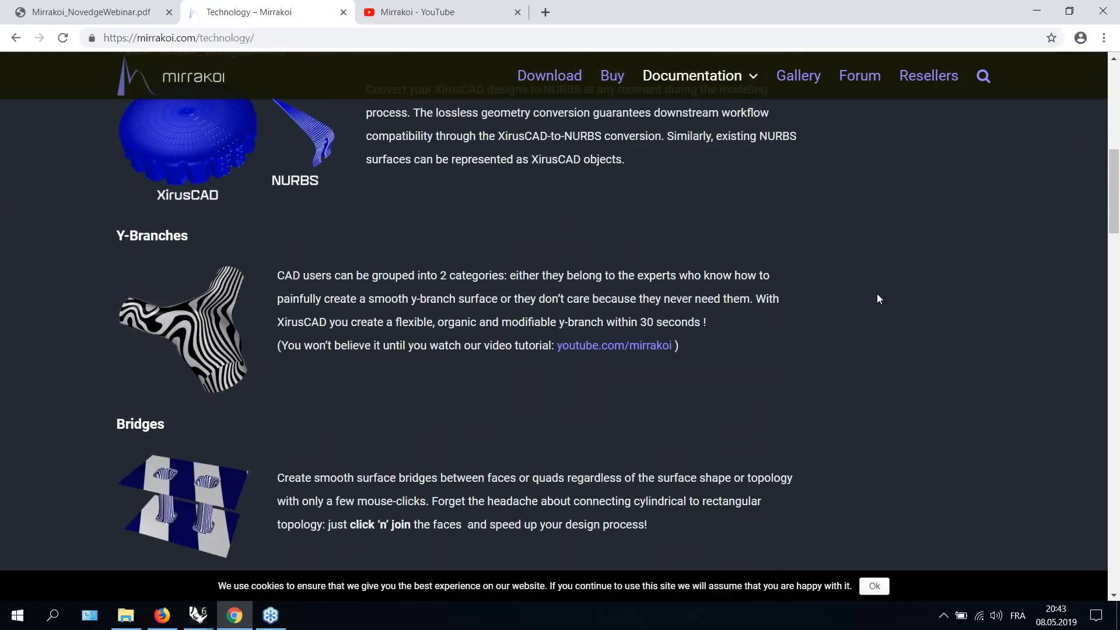
{"action": "scroll", "coordinate": [877, 298], "scroll_direction": "down", "scroll_amount": 2}
{"action": "scroll", "coordinate": [878, 299], "scroll_direction": "down", "scroll_amount": 5}
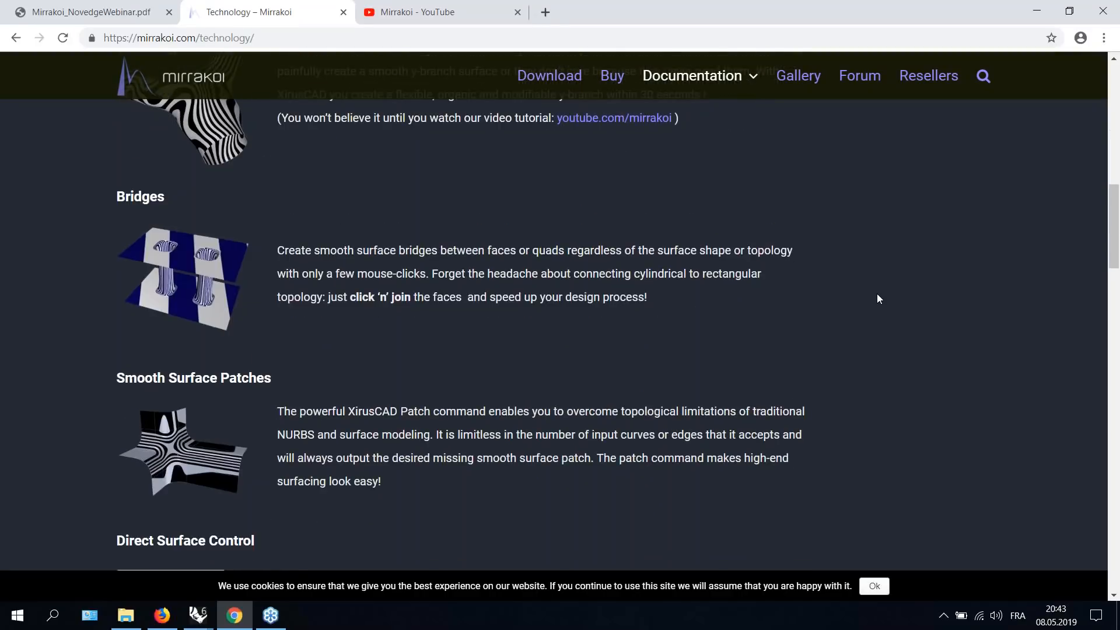
{"action": "scroll", "coordinate": [876, 301], "scroll_direction": "down", "scroll_amount": 1}
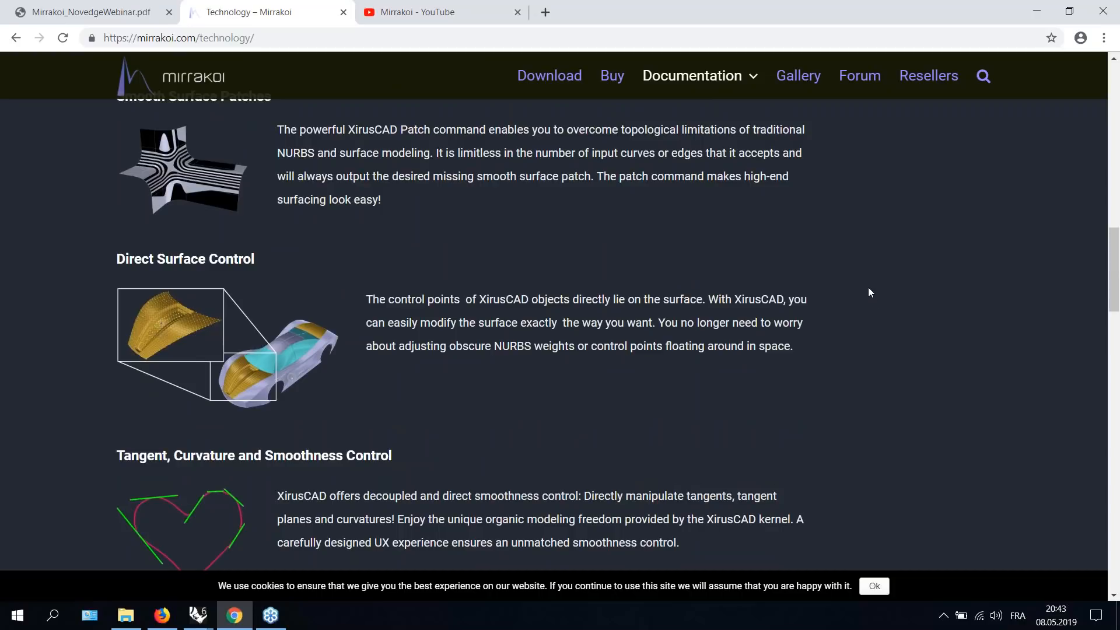
{"action": "scroll", "coordinate": [868, 291], "scroll_direction": "down", "scroll_amount": 6}
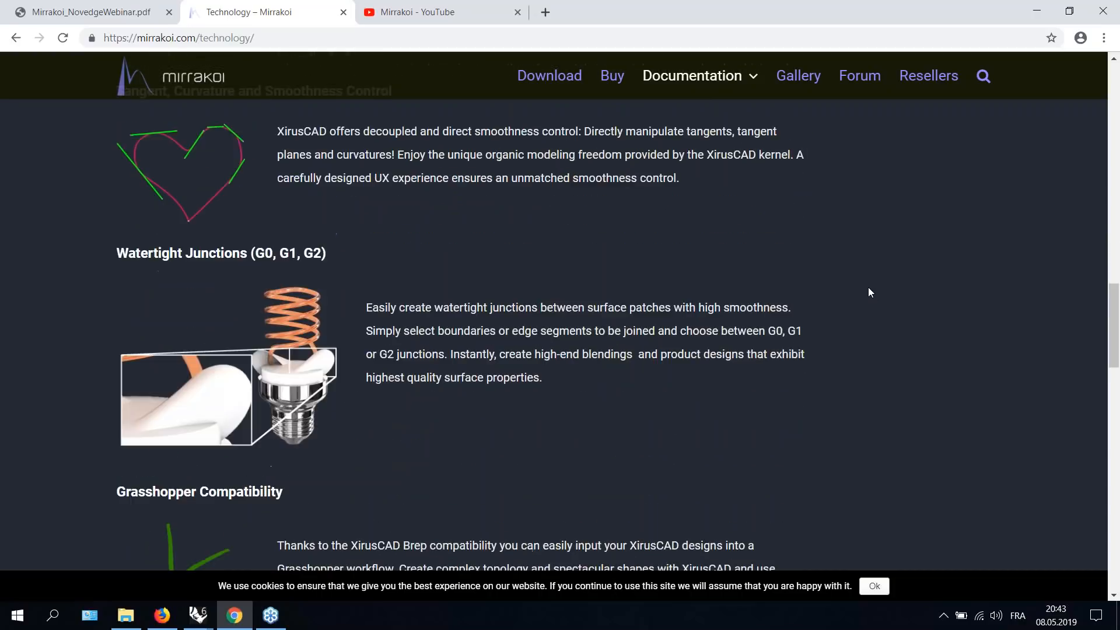
{"action": "scroll", "coordinate": [868, 292], "scroll_direction": "down", "scroll_amount": 4}
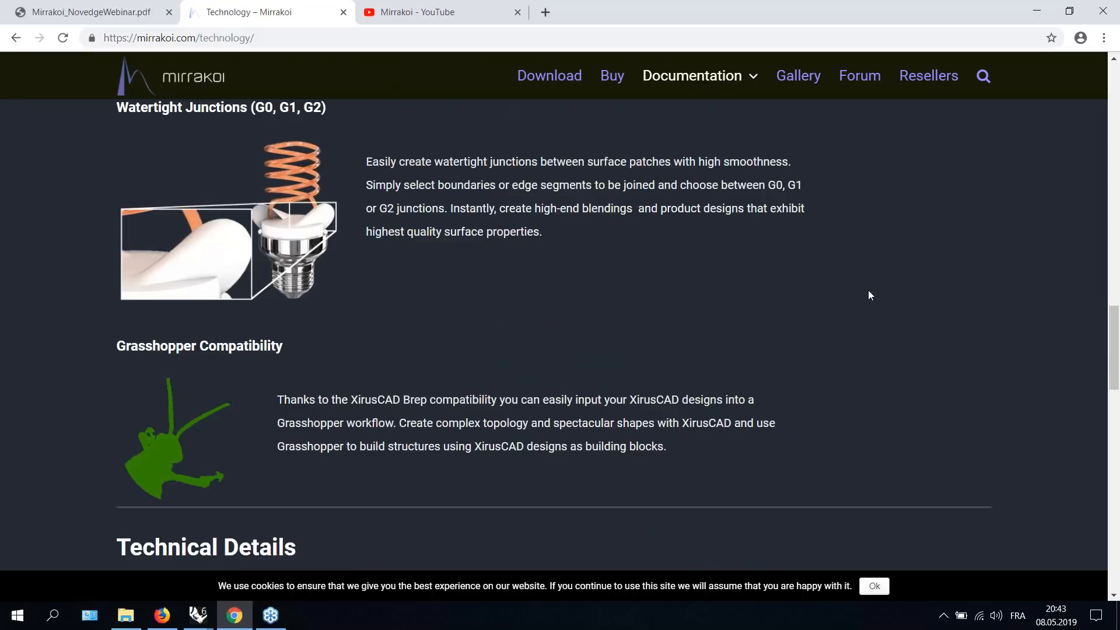
{"action": "scroll", "coordinate": [868, 295], "scroll_direction": "down", "scroll_amount": 2}
{"action": "scroll", "coordinate": [868, 294], "scroll_direction": "up", "scroll_amount": 12}
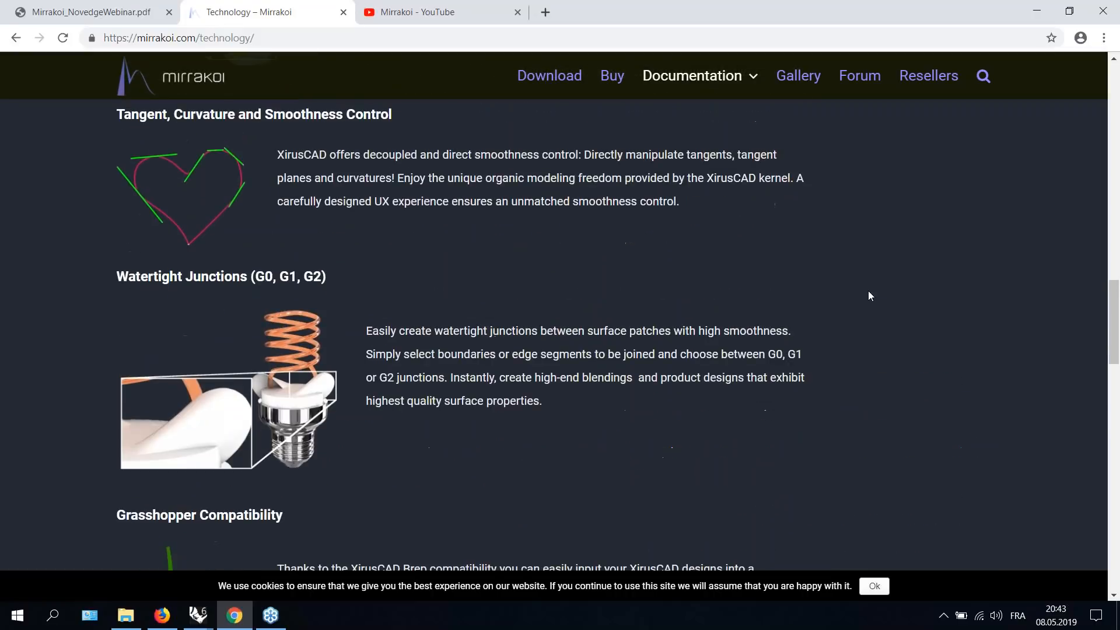
- Open the Mirrakoi YouTube channel via Documentation's Videos link, browse its uploads and playlists, and return to the Technology tab
{"action": "mouse_move", "coordinate": [751, 80]}
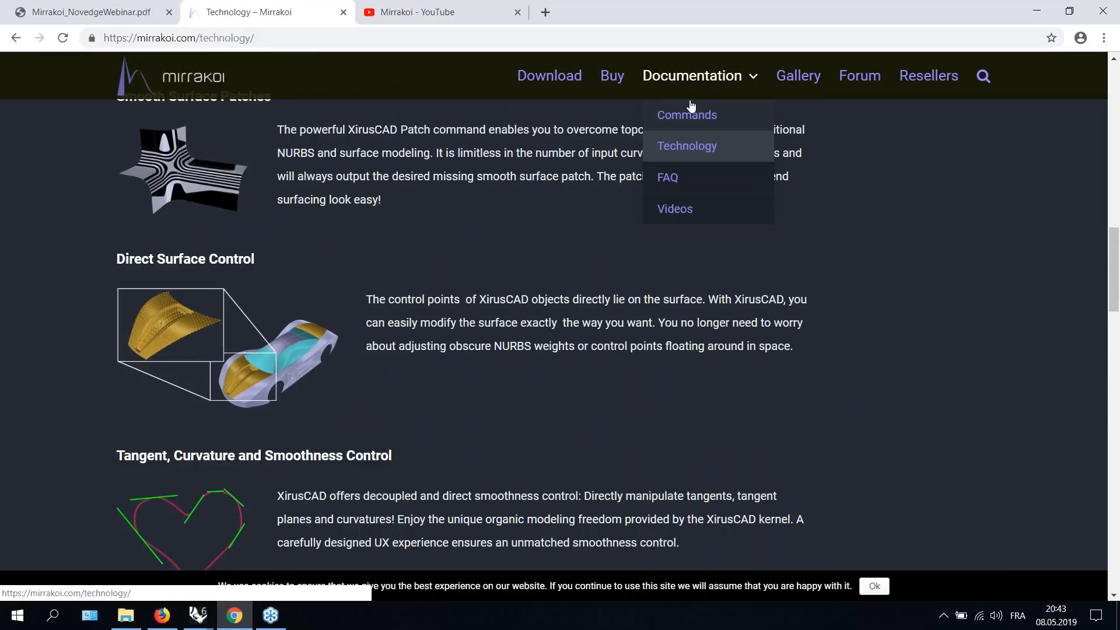
{"action": "left_click", "coordinate": [707, 204]}
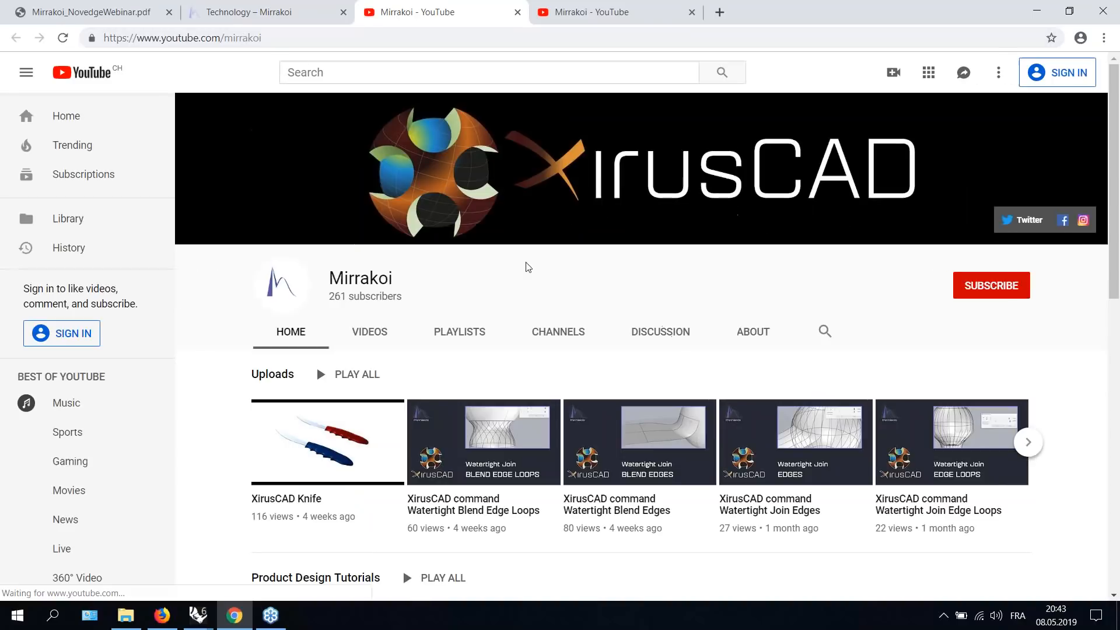
{"action": "scroll", "coordinate": [588, 266], "scroll_direction": "down", "scroll_amount": 3}
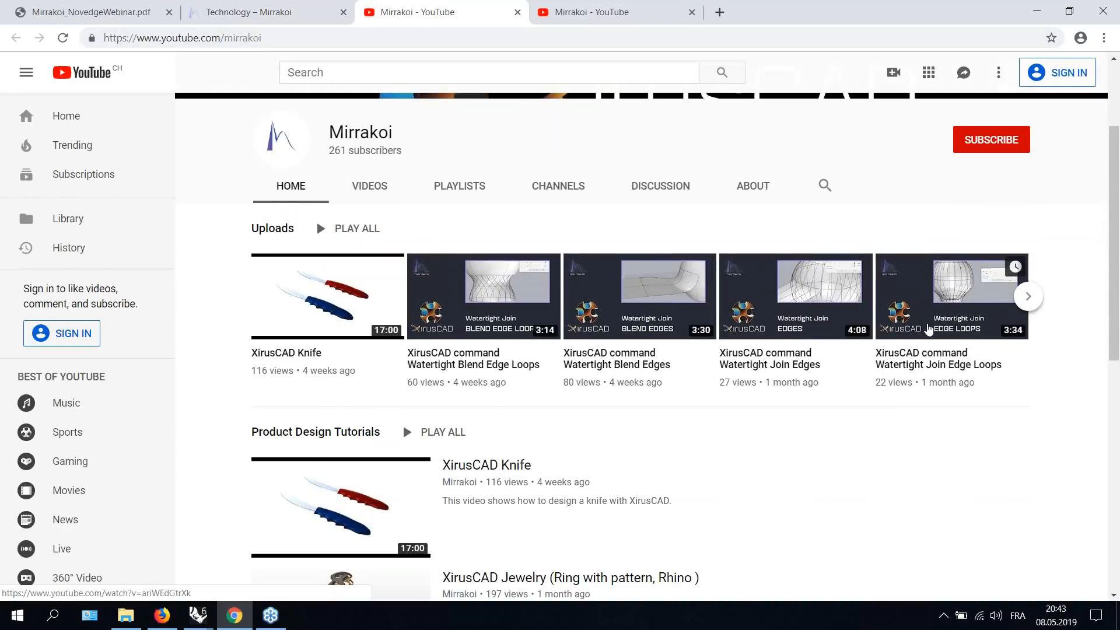
{"action": "scroll", "coordinate": [560, 332], "scroll_direction": "down", "scroll_amount": 3}
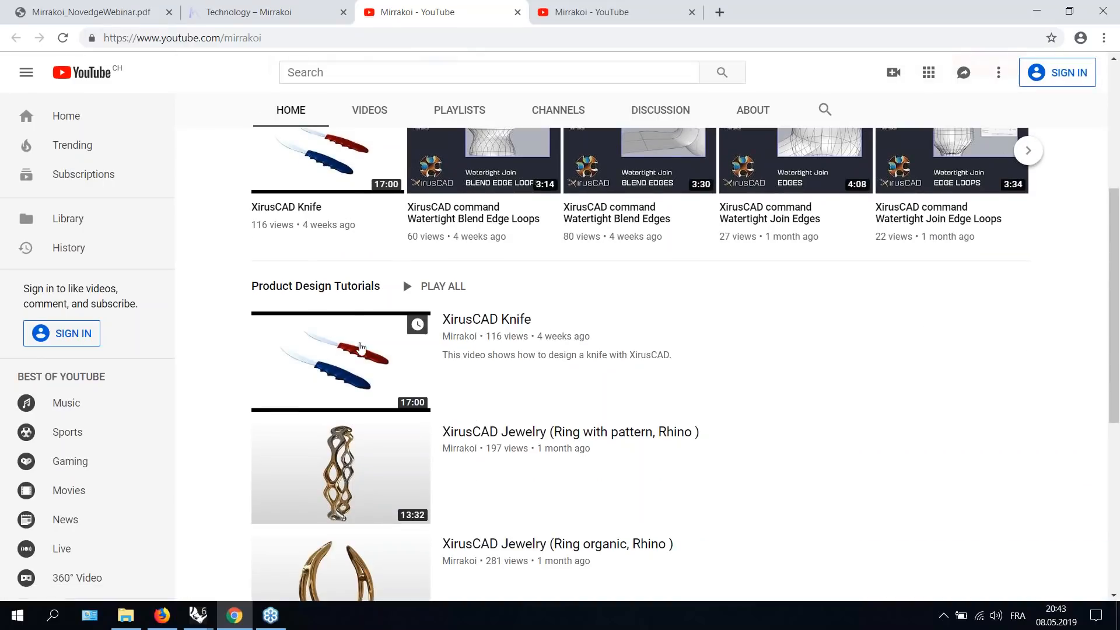
{"action": "scroll", "coordinate": [343, 363], "scroll_direction": "down", "scroll_amount": 3}
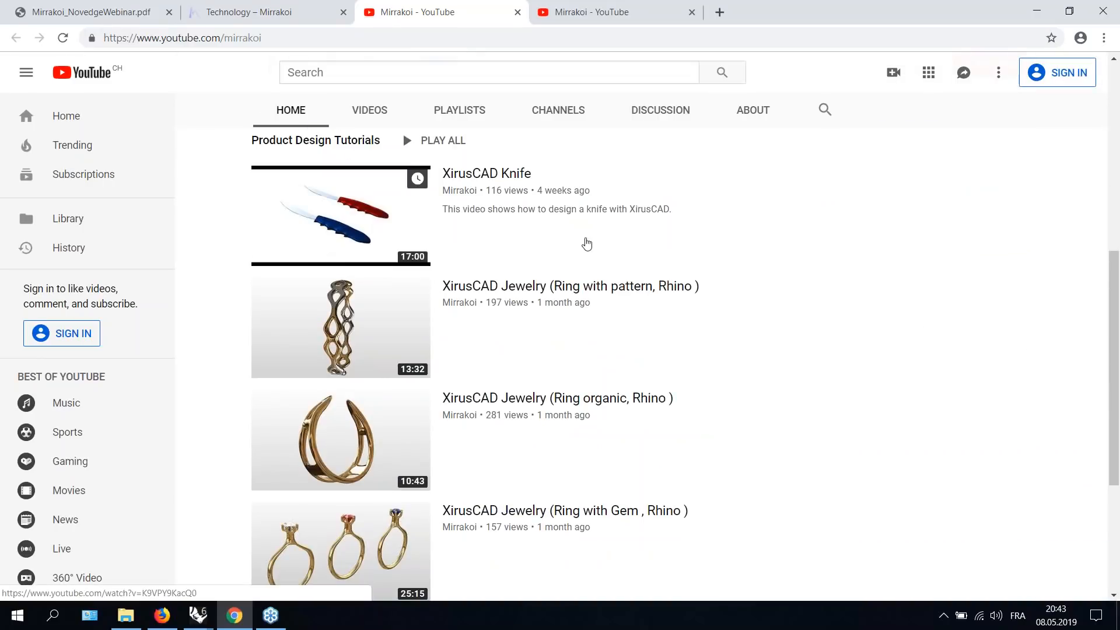
{"action": "scroll", "coordinate": [587, 244], "scroll_direction": "down", "scroll_amount": 2}
{"action": "scroll", "coordinate": [586, 244], "scroll_direction": "up", "scroll_amount": 5}
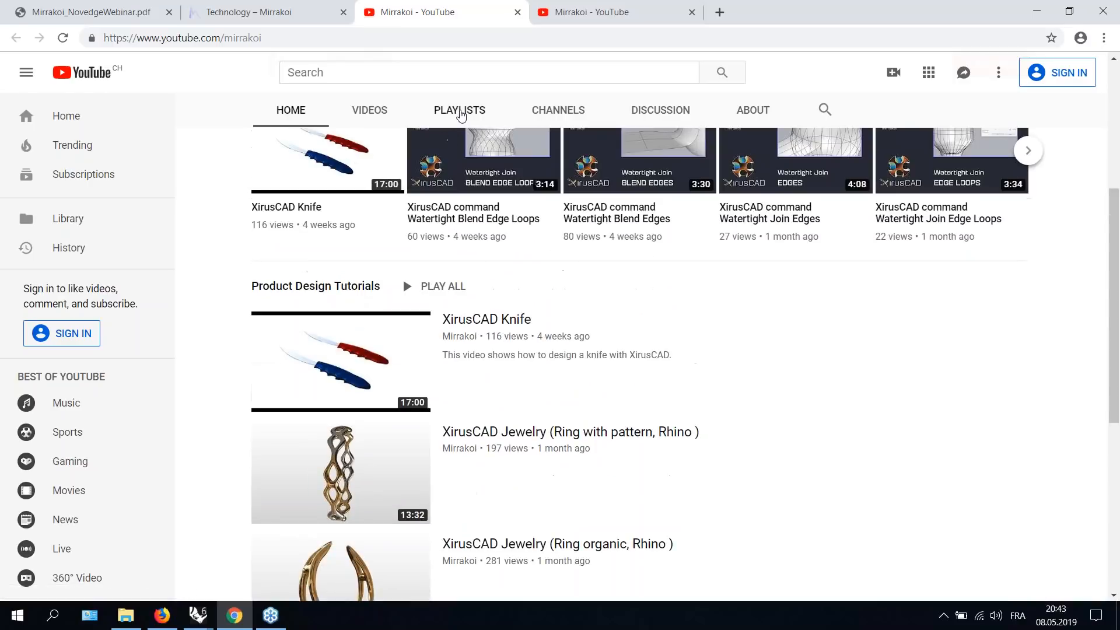
{"action": "left_click", "coordinate": [460, 111]}
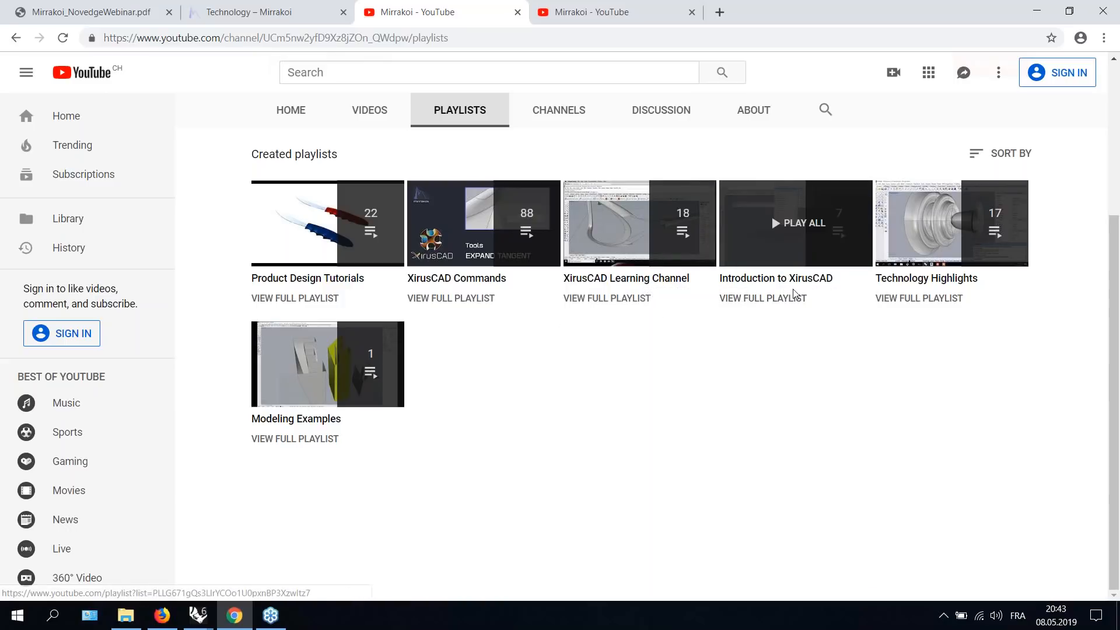
{"action": "left_click", "coordinate": [236, 14]}
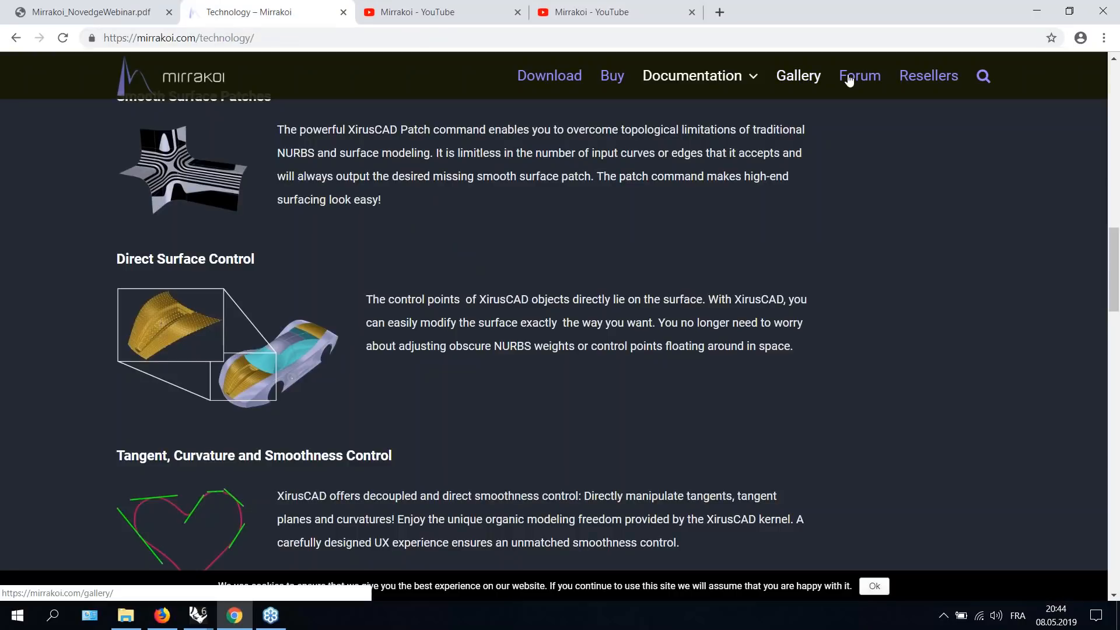
- Open the Gallery page and scroll through the showcased XirusCAD models
{"action": "left_click", "coordinate": [799, 75]}
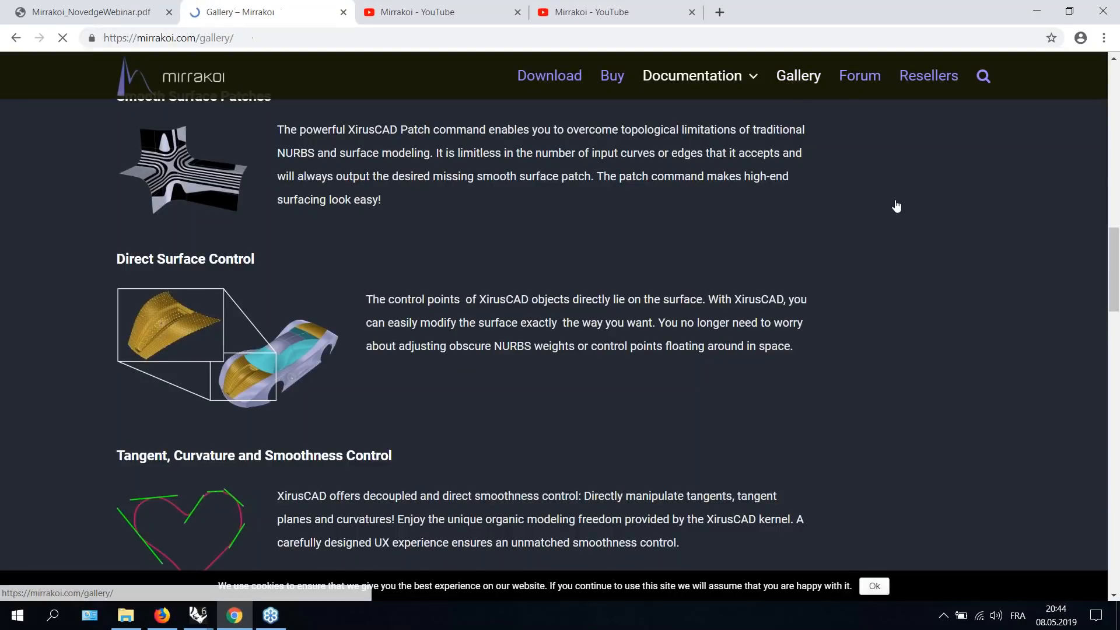
{"action": "scroll", "coordinate": [930, 205], "scroll_direction": "down", "scroll_amount": 7}
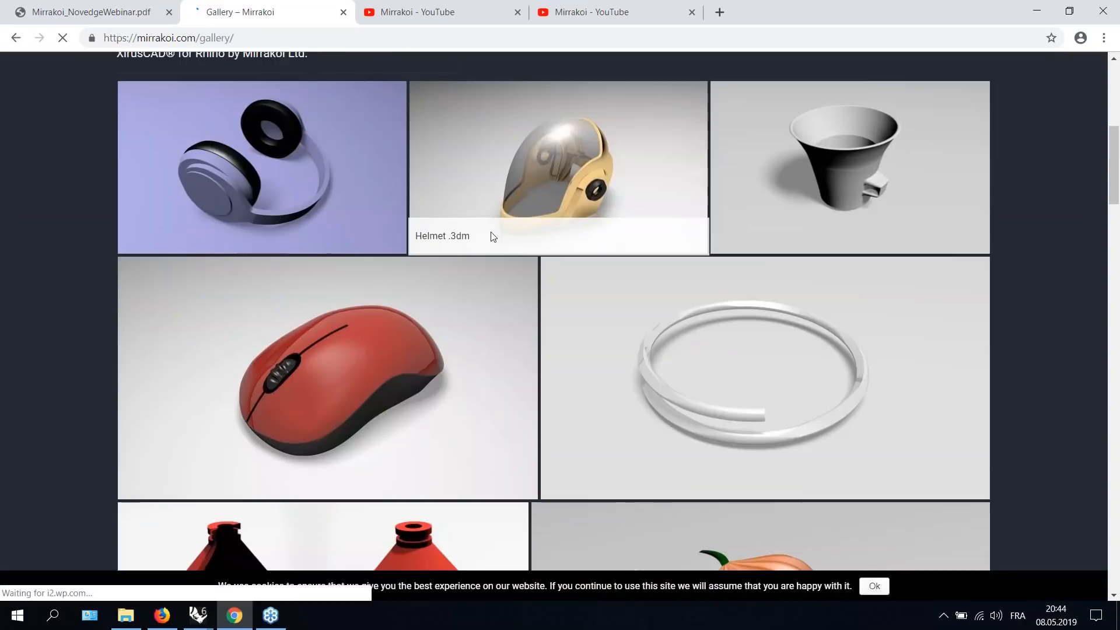
{"action": "scroll", "coordinate": [534, 233], "scroll_direction": "down", "scroll_amount": 2}
{"action": "scroll", "coordinate": [525, 344], "scroll_direction": "up", "scroll_amount": 4}
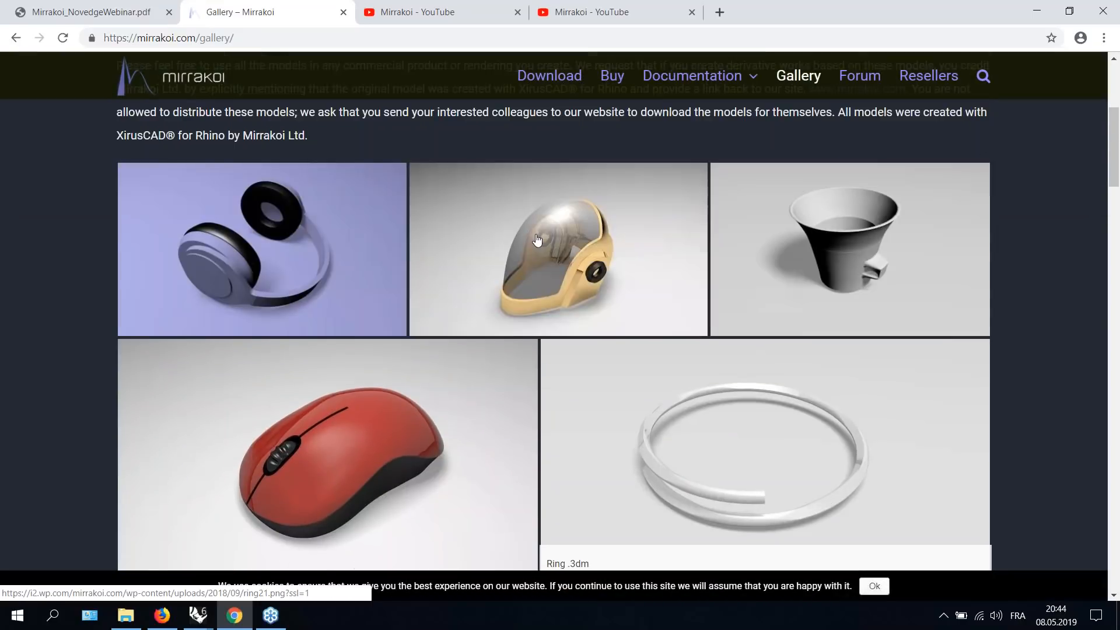
{"action": "scroll", "coordinate": [525, 339], "scroll_direction": "down", "scroll_amount": 7}
{"action": "scroll", "coordinate": [845, 315], "scroll_direction": "down", "scroll_amount": 4}
{"action": "scroll", "coordinate": [909, 302], "scroll_direction": "down", "scroll_amount": 17}
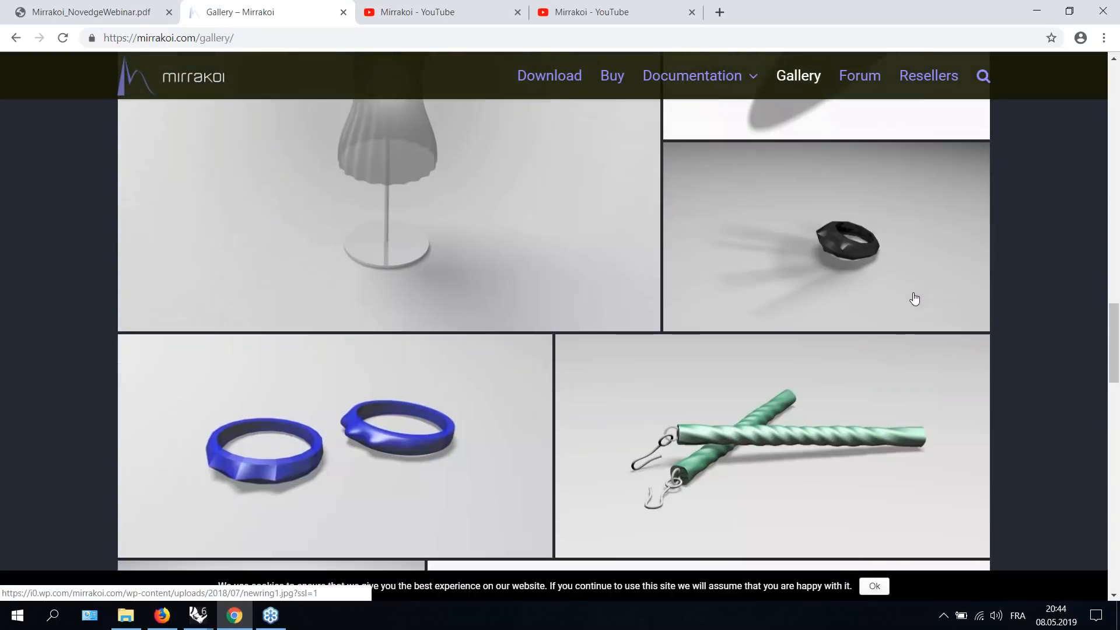
{"action": "scroll", "coordinate": [918, 295], "scroll_direction": "down", "scroll_amount": 8}
{"action": "scroll", "coordinate": [919, 293], "scroll_direction": "up", "scroll_amount": 12}
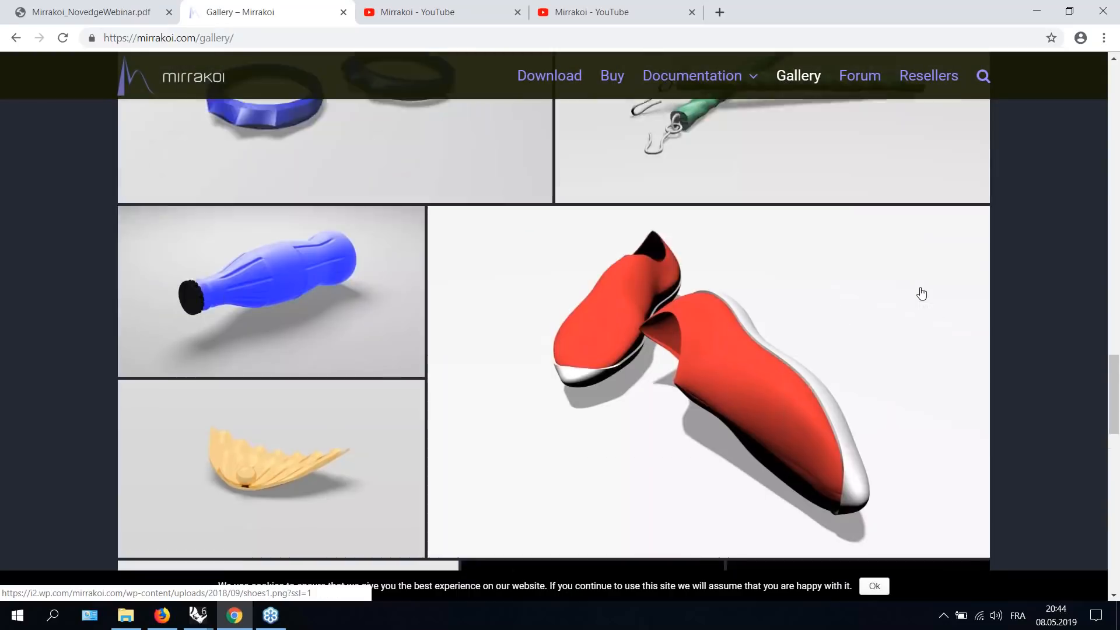
{"action": "scroll", "coordinate": [919, 291], "scroll_direction": "up", "scroll_amount": 2}
- Open the Forum and scroll through the list of latest discussion topics
{"action": "left_click", "coordinate": [860, 77]}
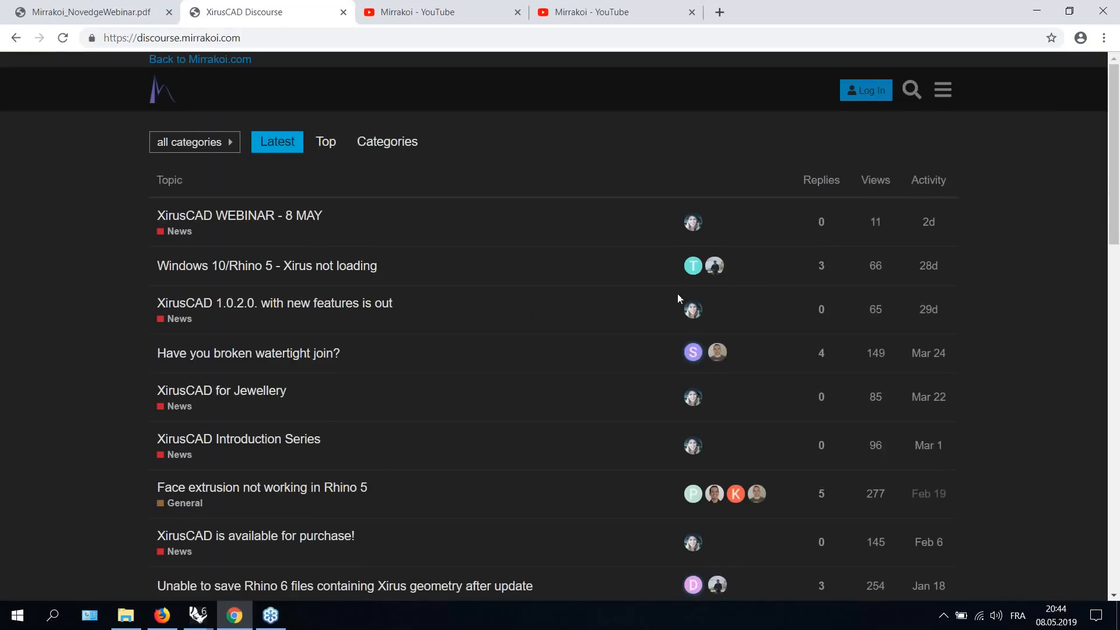
{"action": "scroll", "coordinate": [677, 294], "scroll_direction": "down", "scroll_amount": 3}
{"action": "scroll", "coordinate": [677, 294], "scroll_direction": "down", "scroll_amount": 6}
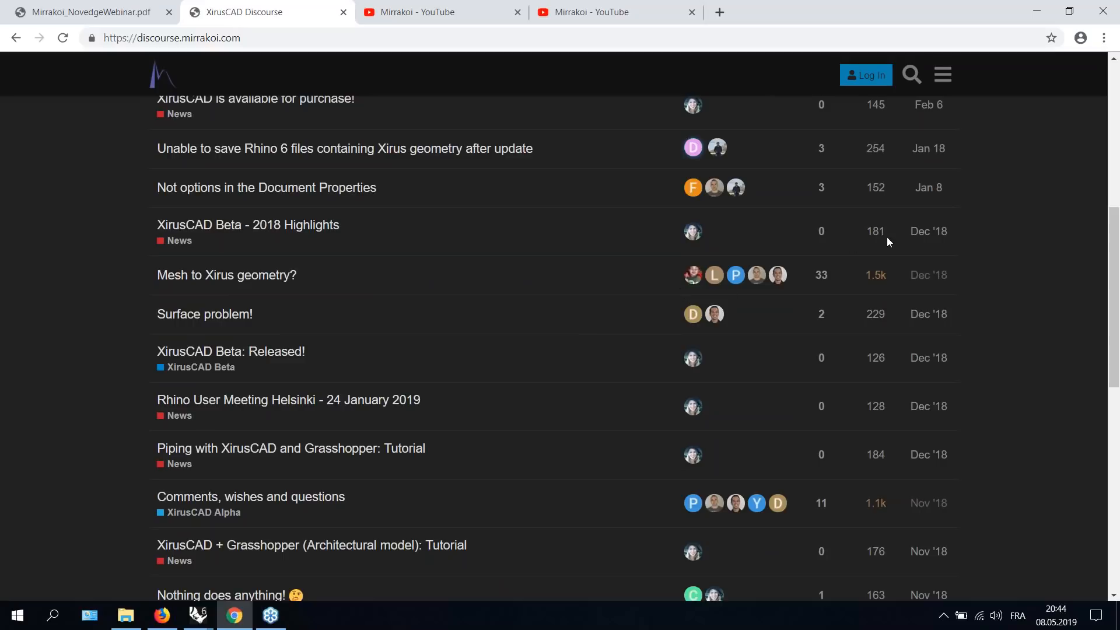
{"action": "scroll", "coordinate": [996, 275], "scroll_direction": "up", "scroll_amount": 1}
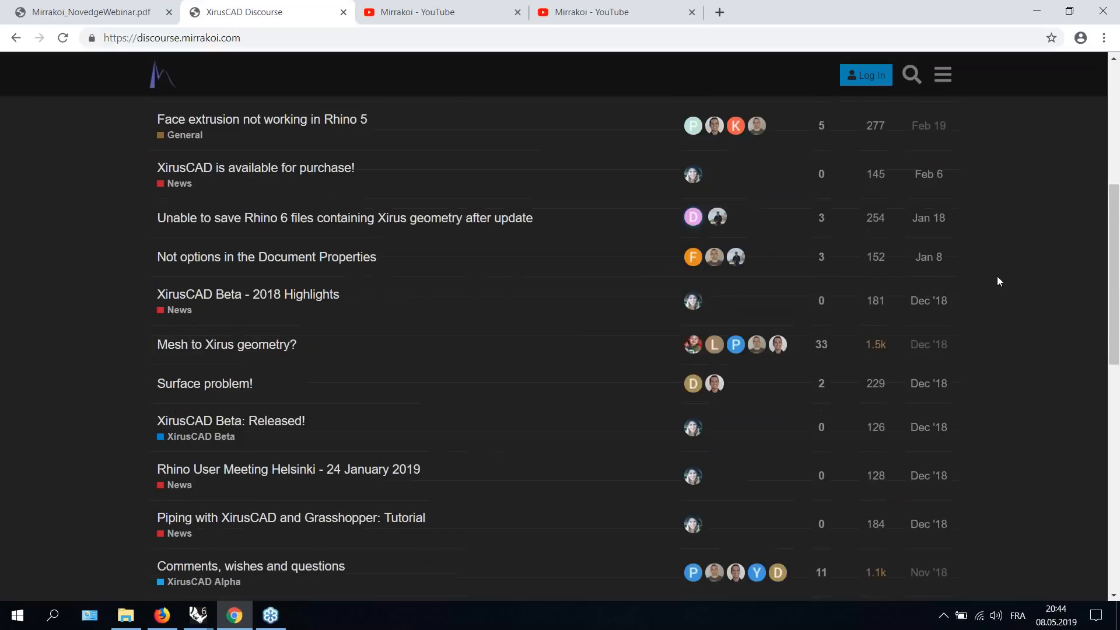
{"action": "scroll", "coordinate": [997, 275], "scroll_direction": "down", "scroll_amount": 5}
{"action": "scroll", "coordinate": [998, 280], "scroll_direction": "up", "scroll_amount": 5}
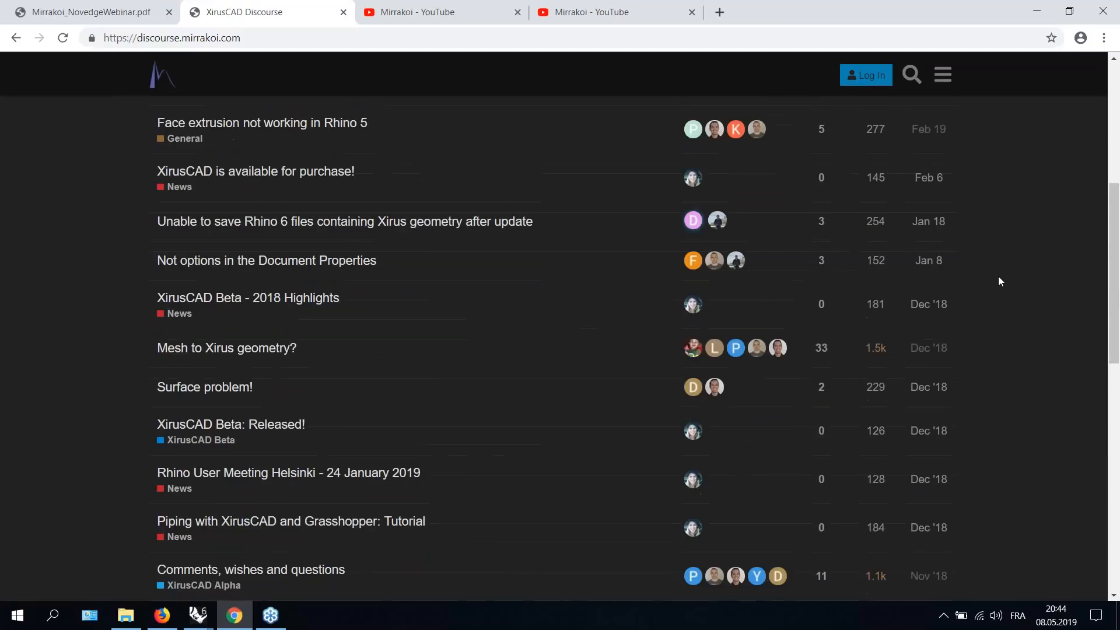
{"action": "scroll", "coordinate": [999, 278], "scroll_direction": "down", "scroll_amount": 3}
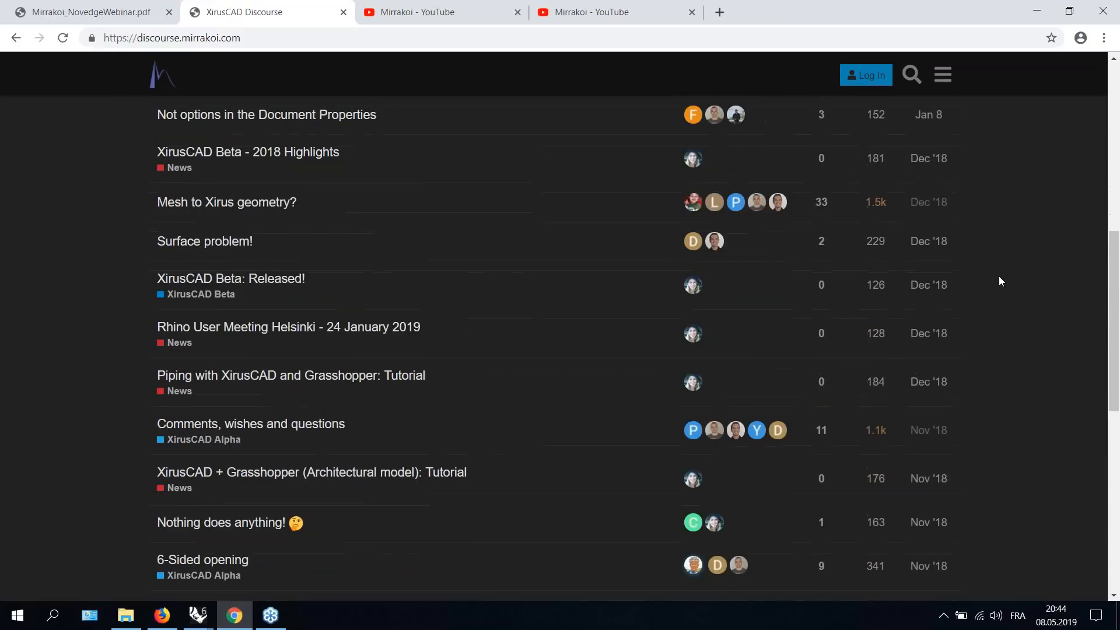
{"action": "scroll", "coordinate": [998, 275], "scroll_direction": "down", "scroll_amount": 1}
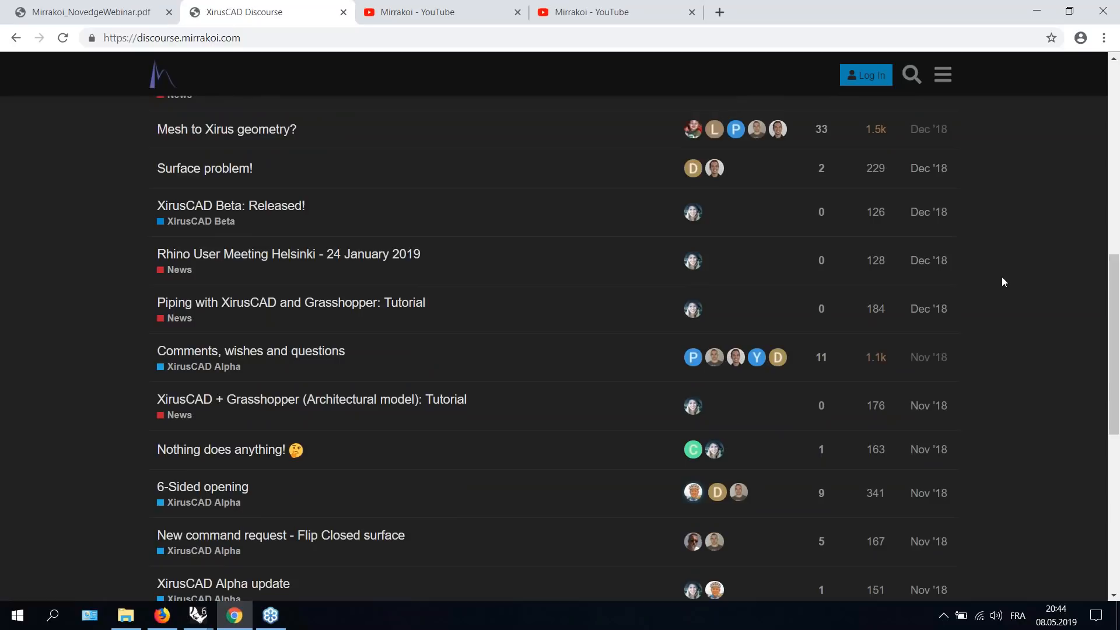
{"action": "scroll", "coordinate": [1002, 278], "scroll_direction": "down", "scroll_amount": 3}
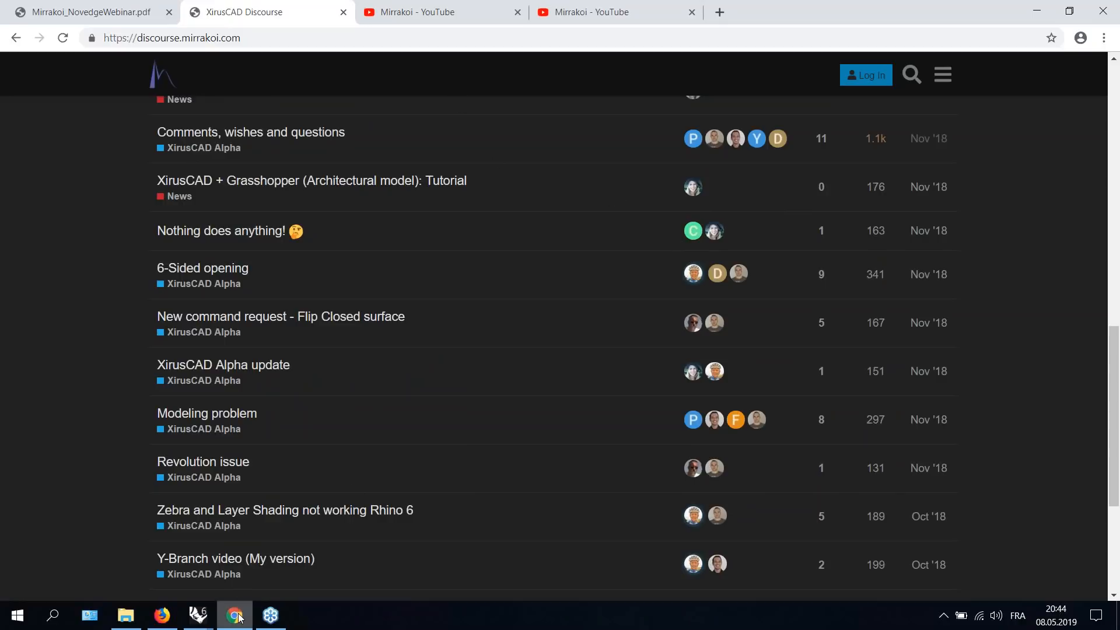
- Switch to the webinar PDF tab showing the Support slide
{"action": "mouse_move", "coordinate": [239, 617]}
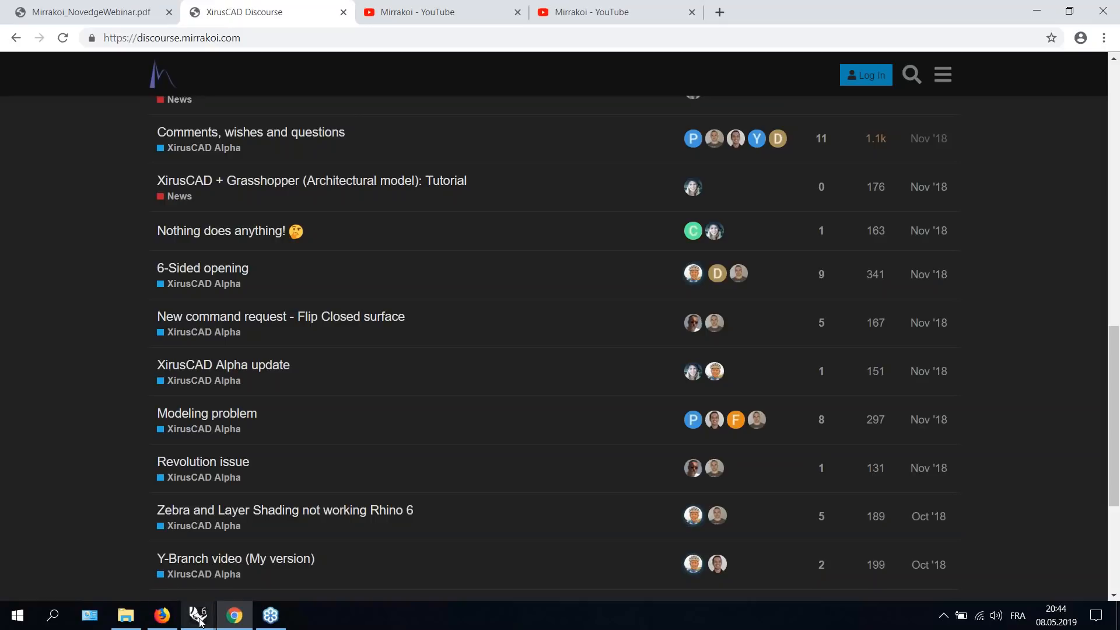
{"action": "mouse_move", "coordinate": [200, 622]}
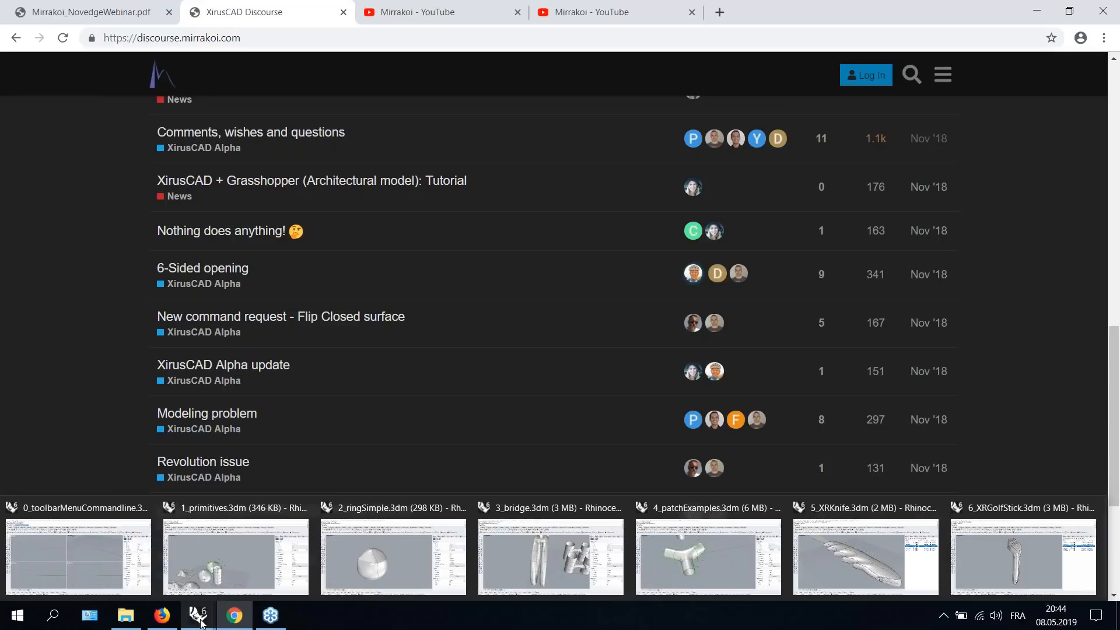
{"action": "left_click", "coordinate": [200, 619]}
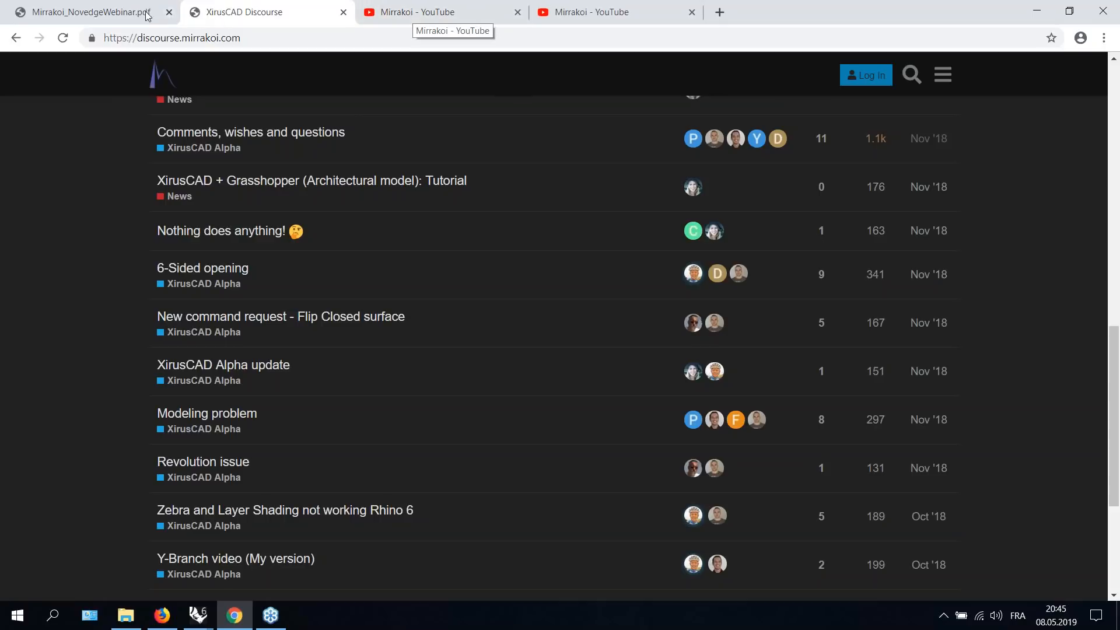
{"action": "left_click", "coordinate": [115, 14]}
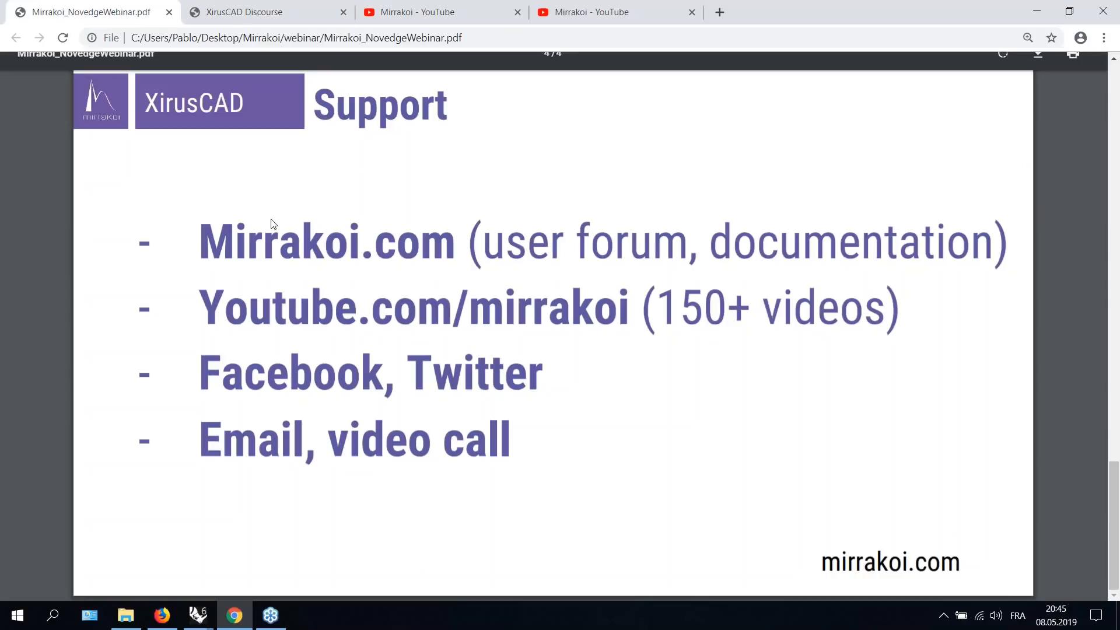
- Scroll the webinar PDF up to its title slide, then briefly switch to Rhino and back to the browser
{"action": "scroll", "coordinate": [260, 239], "scroll_direction": "up", "scroll_amount": 20}
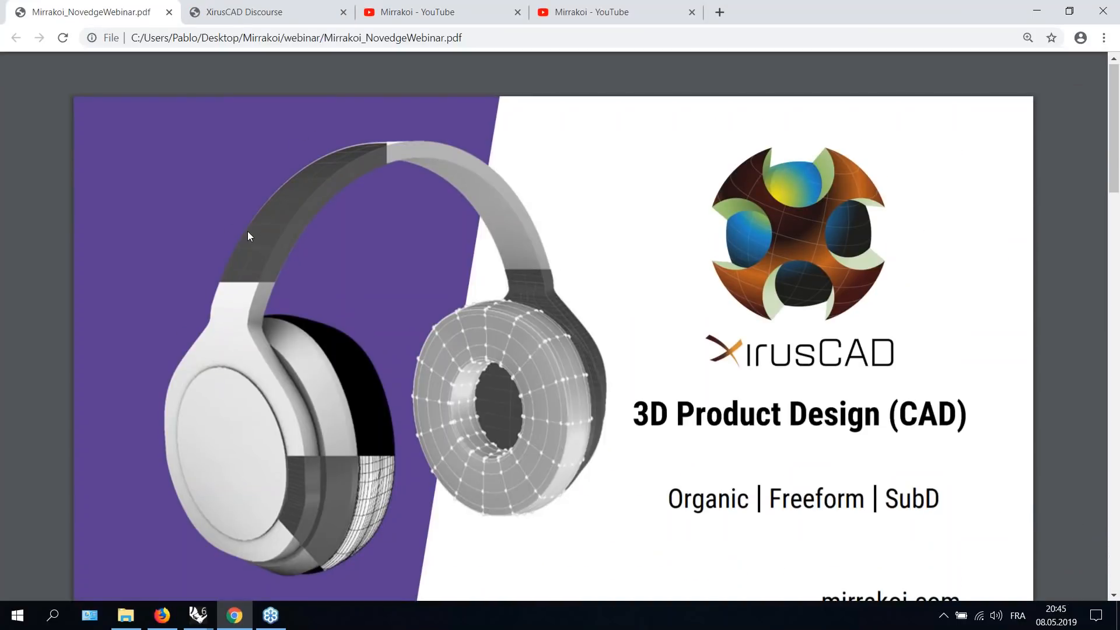
{"action": "scroll", "coordinate": [248, 231], "scroll_direction": "down", "scroll_amount": 1}
{"action": "scroll", "coordinate": [247, 231], "scroll_direction": "up", "scroll_amount": 1}
{"action": "left_click", "coordinate": [235, 615]}
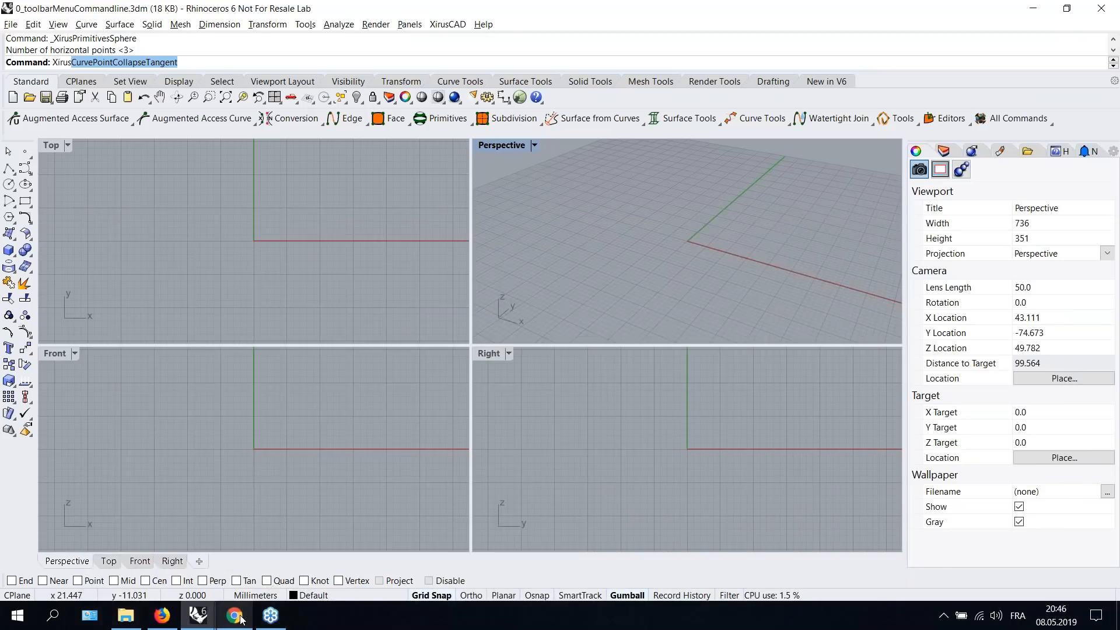
{"action": "left_click", "coordinate": [239, 617]}
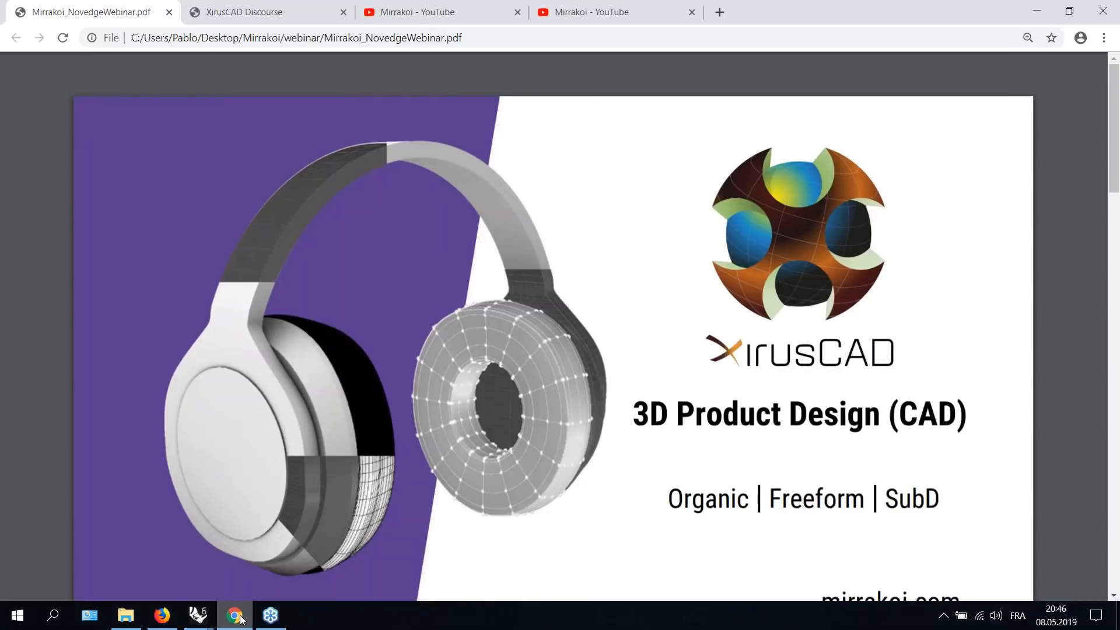